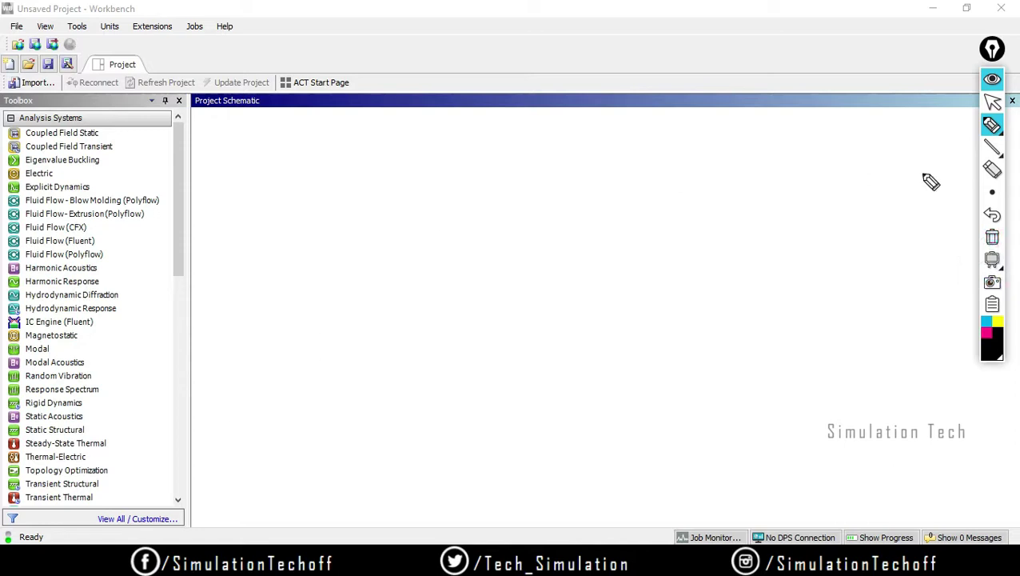
- Add a standalone Harmonic Response analysis system to the empty project schematic
left_click(992, 102)
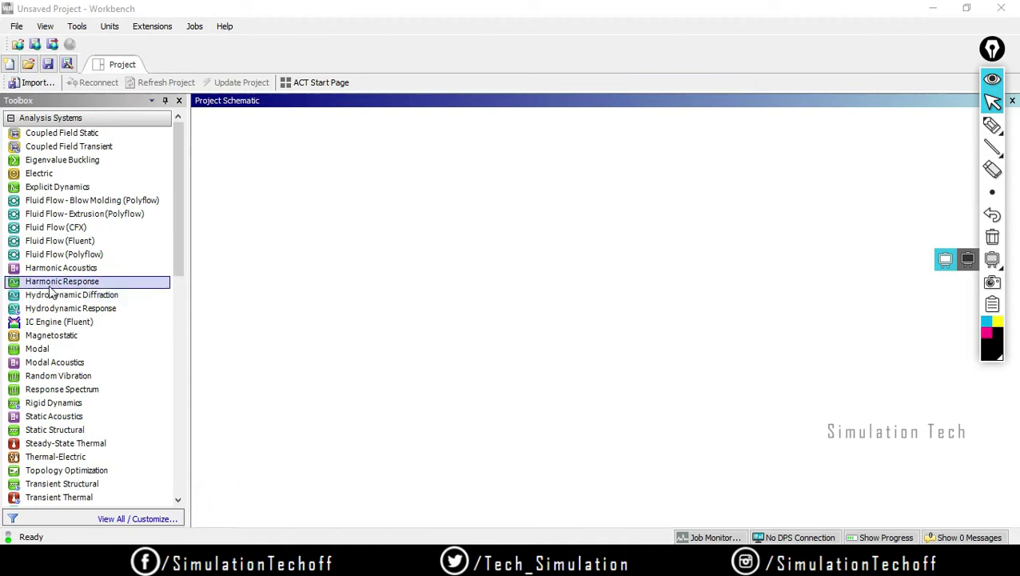
left_click_drag(38, 288, 279, 195)
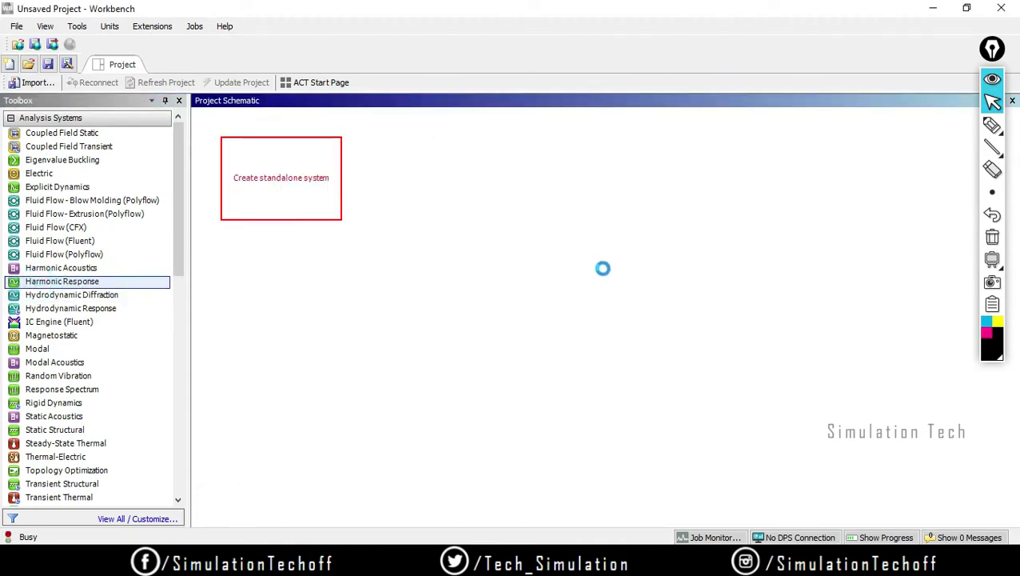
left_click(605, 274)
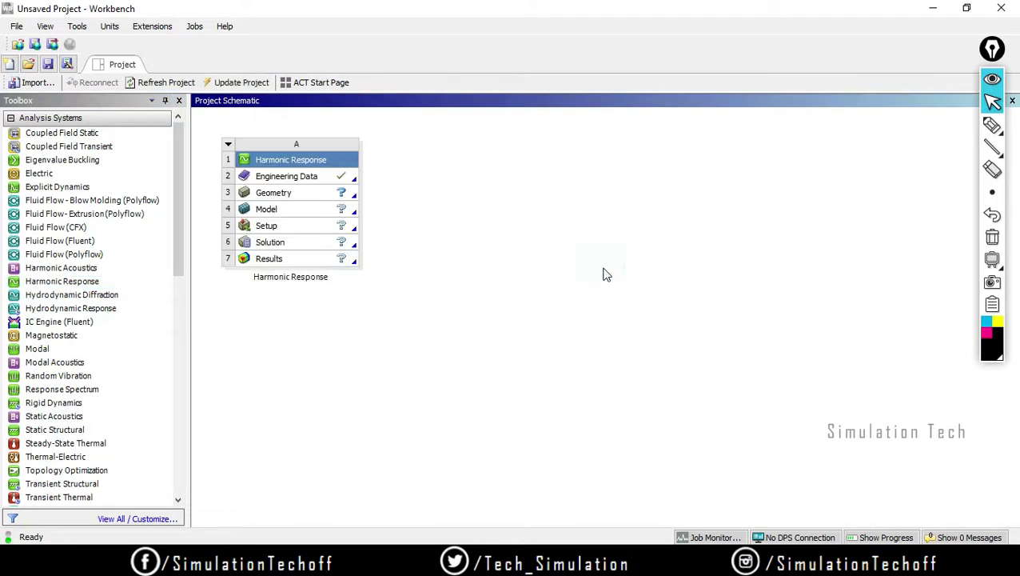
- Open the Harmonic Response system's Engineering Data, show the engineering data sources, and enlarge the source list
double_click(314, 178)
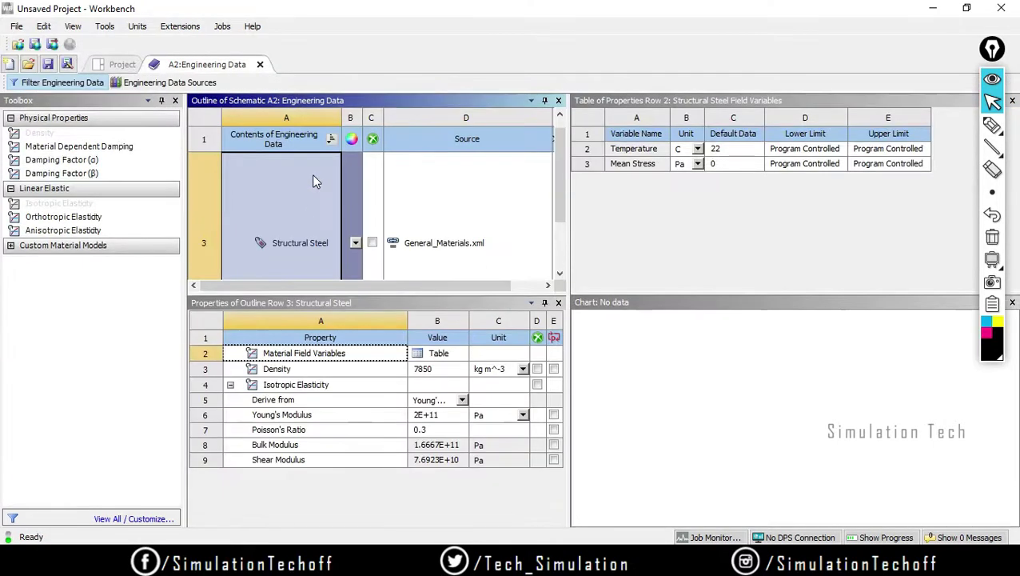
mouse_move(560, 202)
left_mouse_down()
mouse_move(559, 272)
mouse_move(557, 221)
left_mouse_up()
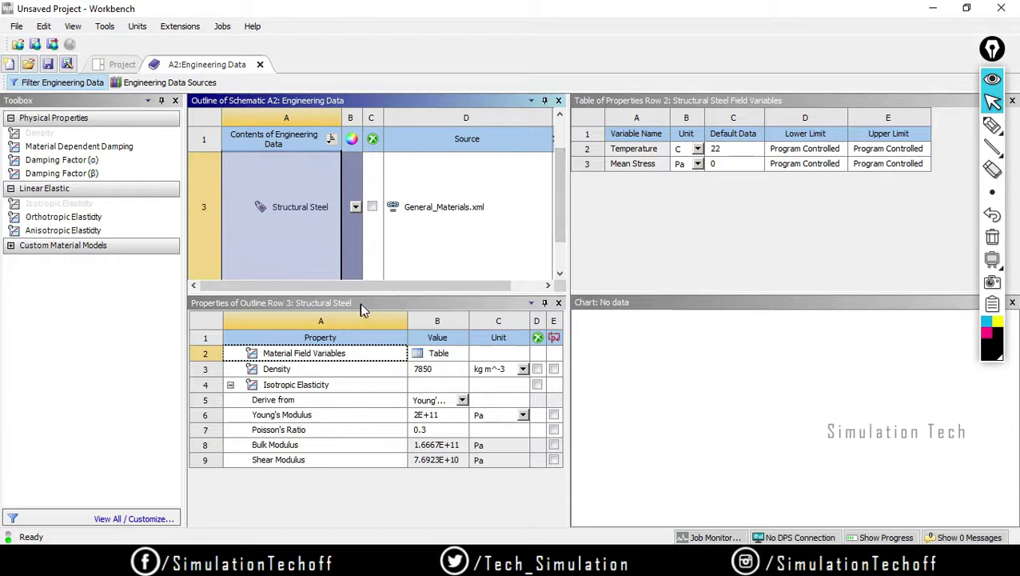
left_click_drag(365, 293, 362, 366)
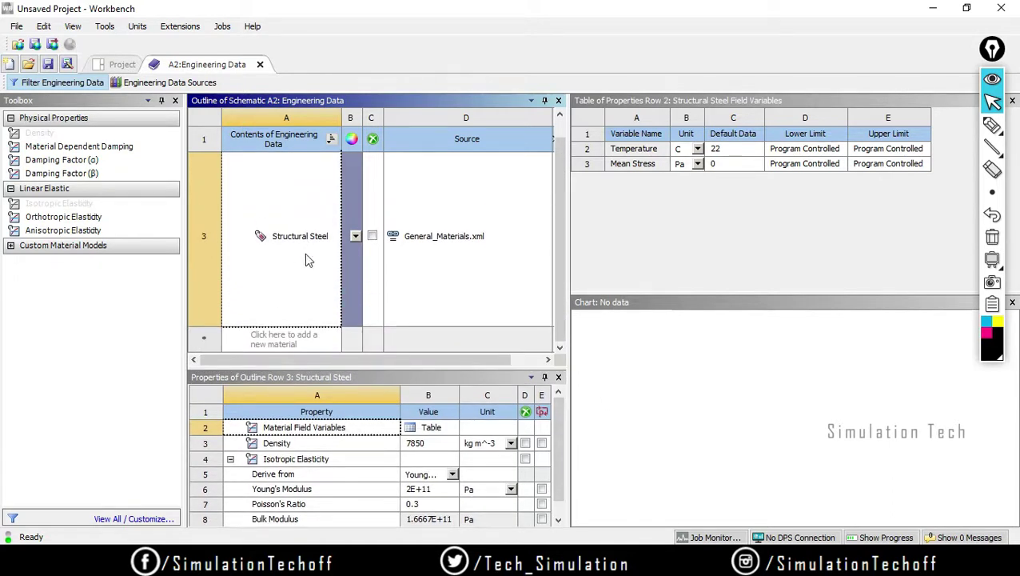
left_click(169, 82)
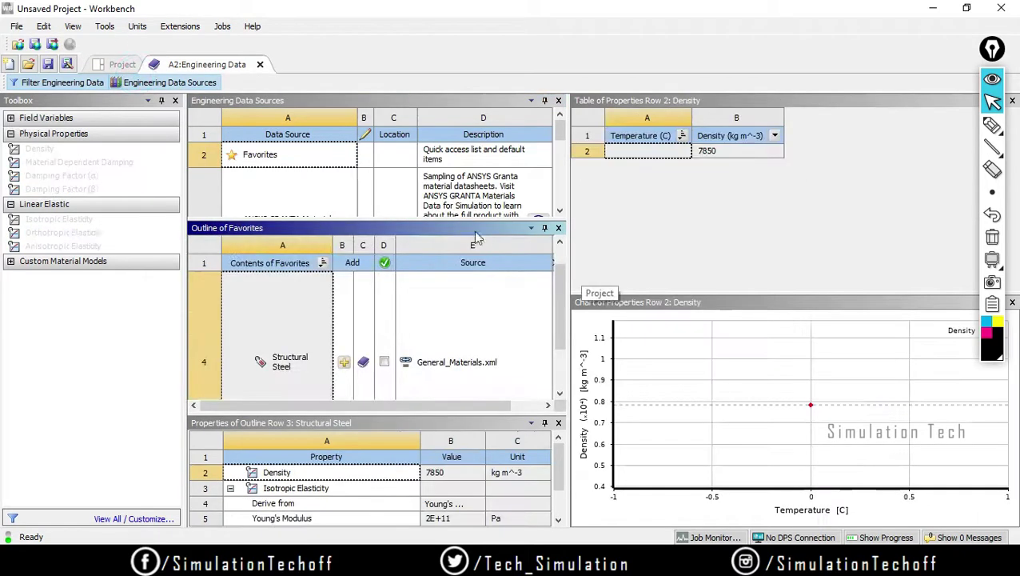
left_click_drag(461, 219, 468, 302)
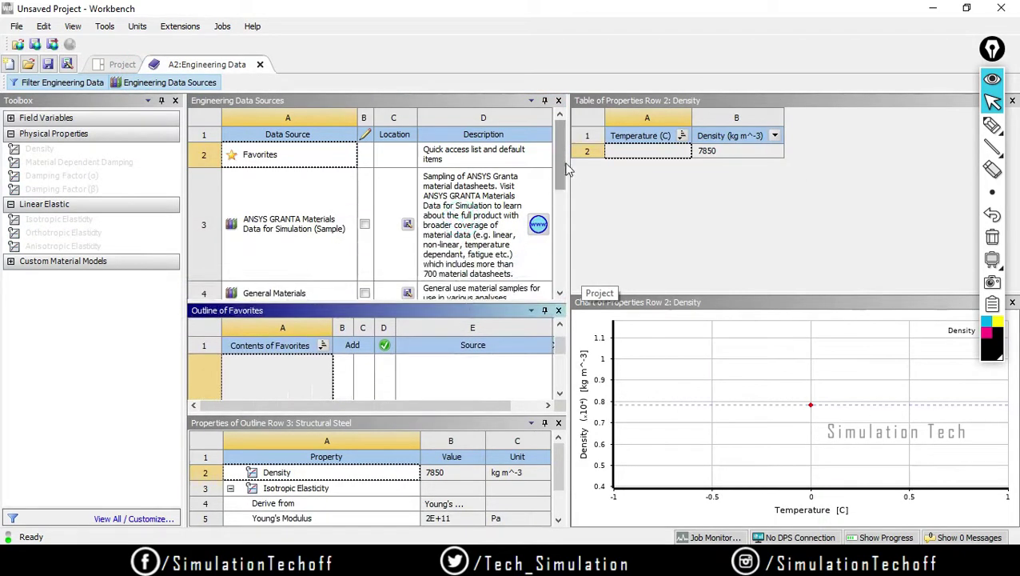
left_click_drag(565, 172, 565, 208)
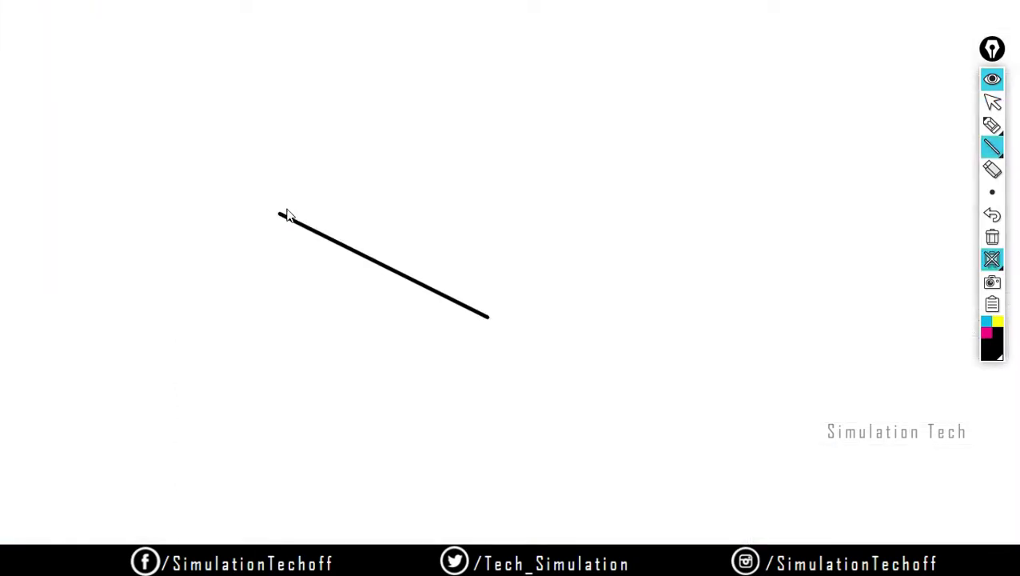
- Sketch a two-level rectangular frame on the whiteboard, with four vertical legs through its corners
mouse_move(281, 210)
left_mouse_down()
mouse_move(382, 153)
mouse_move(540, 248)
left_mouse_up()
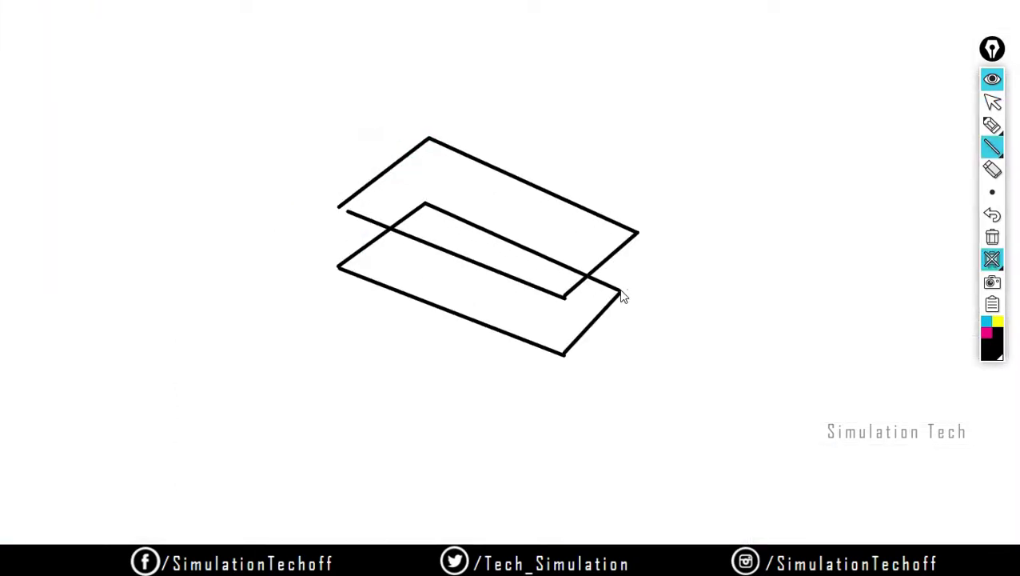
left_click_drag(623, 296, 622, 289)
left_click_drag(347, 210, 343, 324)
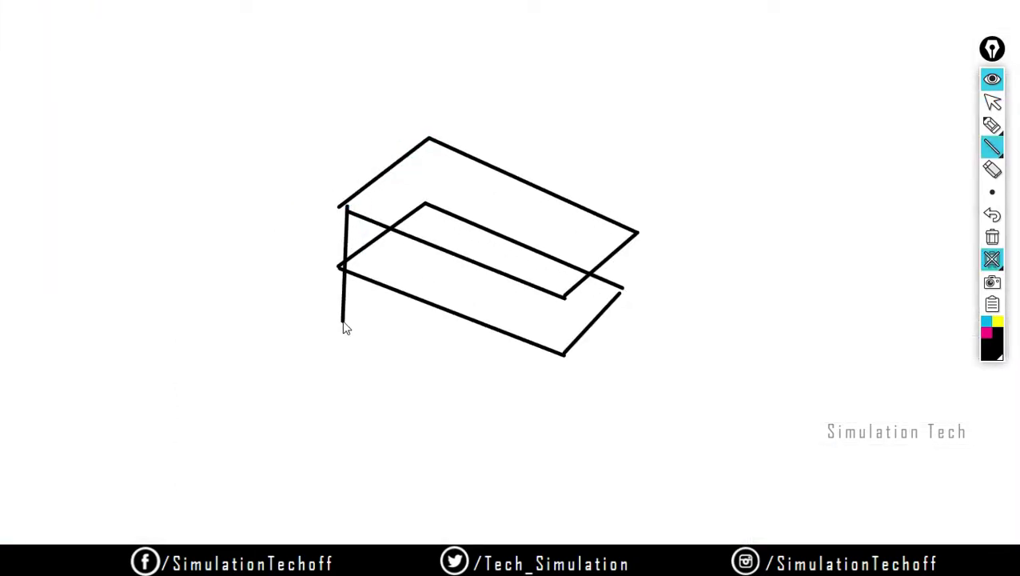
left_click_drag(428, 138, 424, 276)
left_click_drag(630, 235, 624, 358)
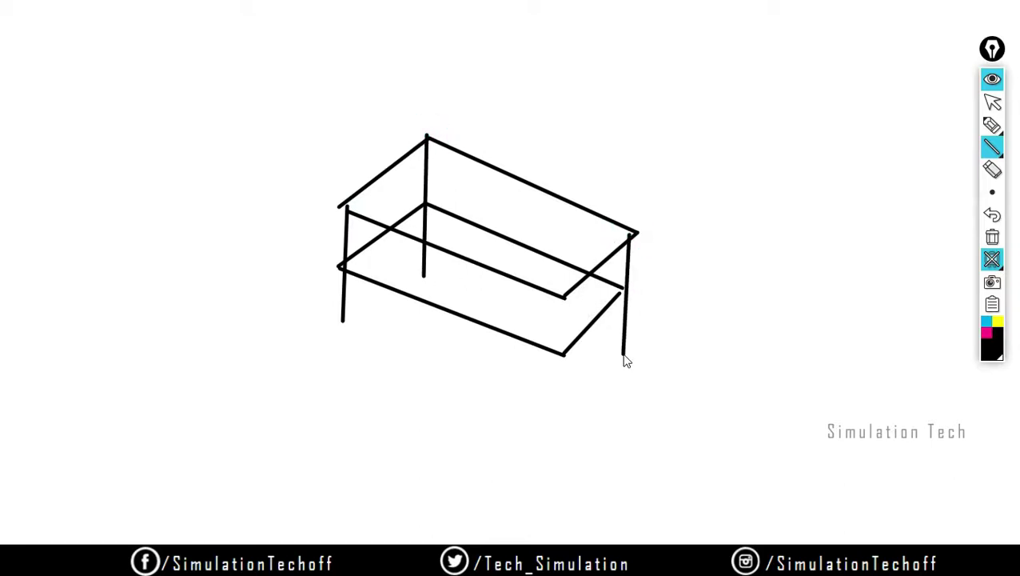
left_click_drag(560, 297, 559, 402)
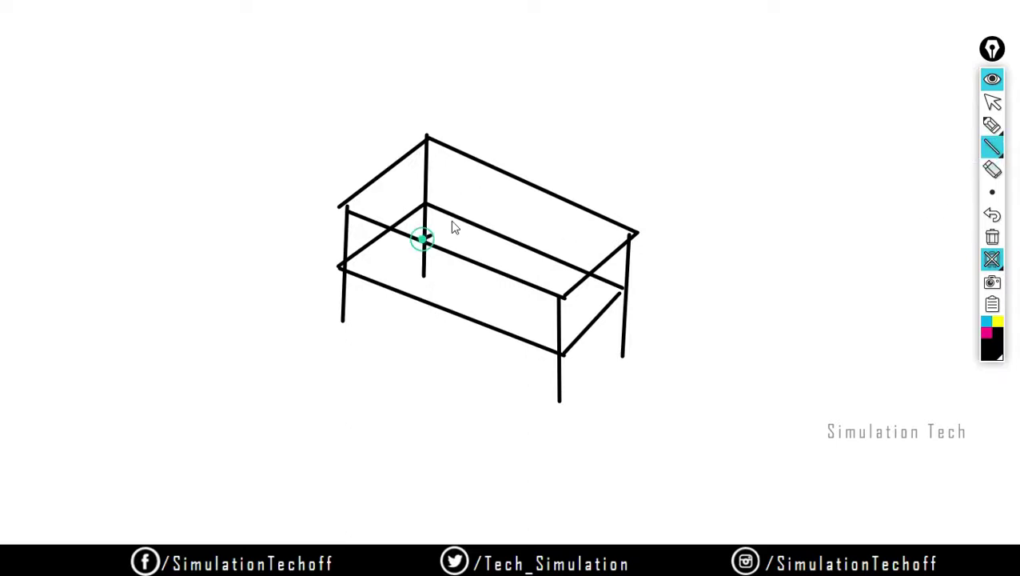
- Draw two cross beams on each level of the sketched frame, dividing both decks into three bays
left_click_drag(424, 238, 494, 177)
left_click_drag(497, 274, 575, 211)
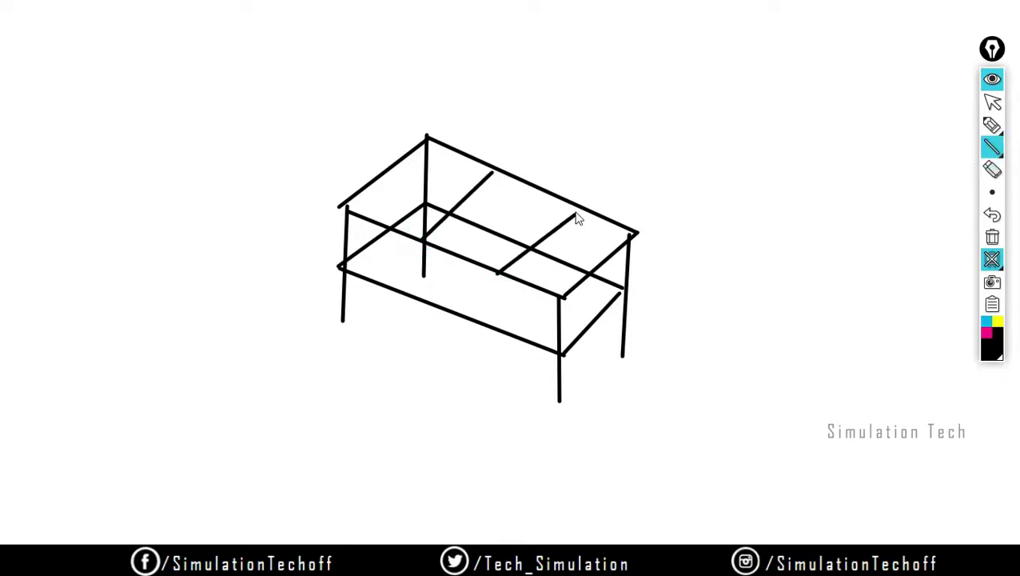
left_click_drag(396, 291, 462, 230)
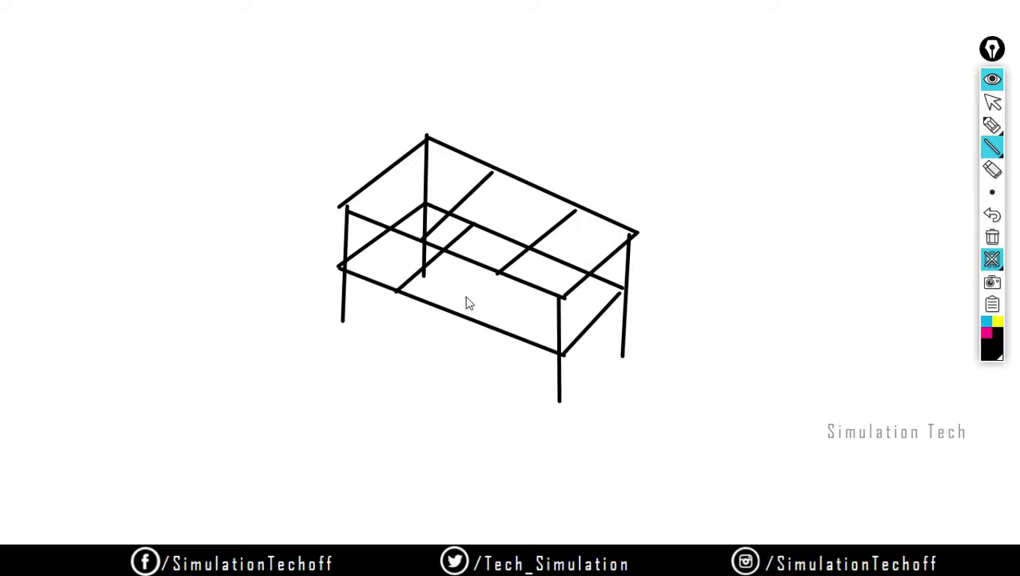
left_click_drag(476, 318, 520, 275)
- Handwrite the note "1D & 2D" beside the frame sketch and put a check mark before it
left_click(992, 124)
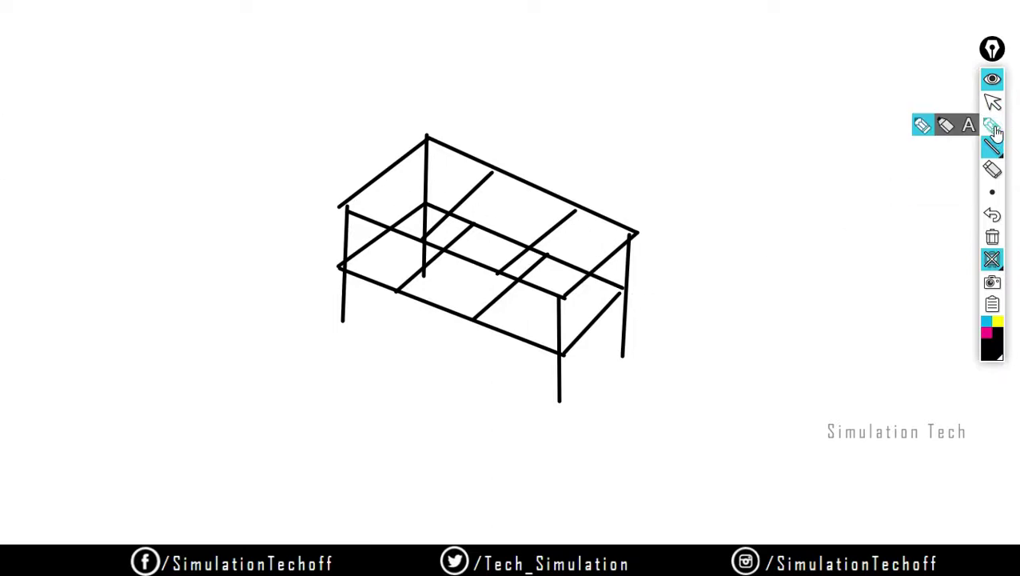
mouse_move(696, 105)
left_mouse_down()
mouse_move(698, 139)
mouse_move(779, 107)
mouse_move(787, 120)
mouse_move(851, 132)
left_mouse_up()
mouse_move(855, 97)
left_mouse_down()
mouse_move(871, 104)
mouse_move(860, 136)
left_mouse_up()
left_click_drag(614, 120, 668, 96)
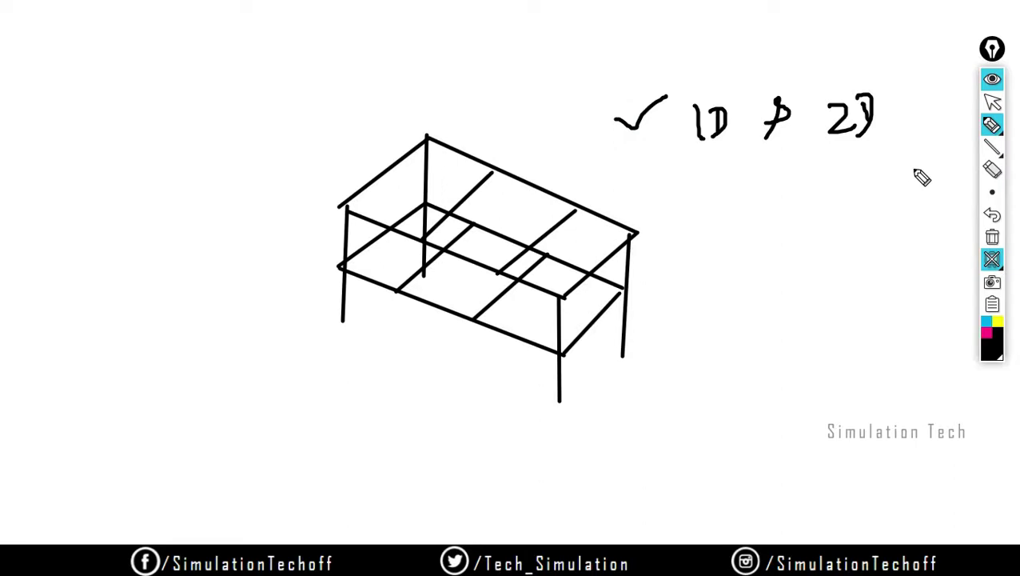
- Mark the end bay of the frame's lower deck with scattered dots like a concrete fill
left_click(517, 321)
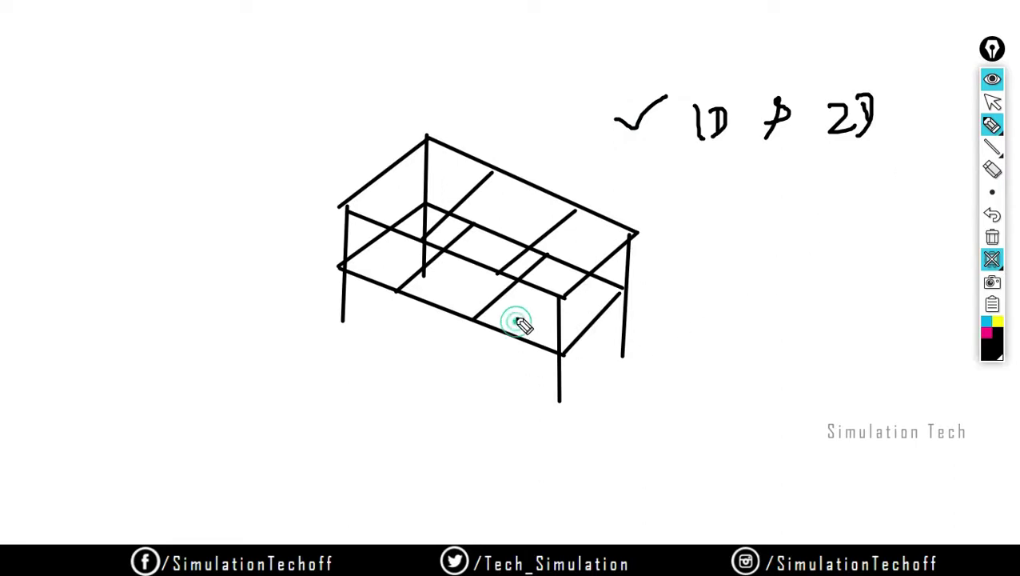
left_click_drag(516, 318, 520, 310)
left_click(541, 305)
left_click_drag(521, 302, 542, 328)
left_click(544, 290)
left_click(578, 296)
left_click(593, 315)
left_click(544, 321)
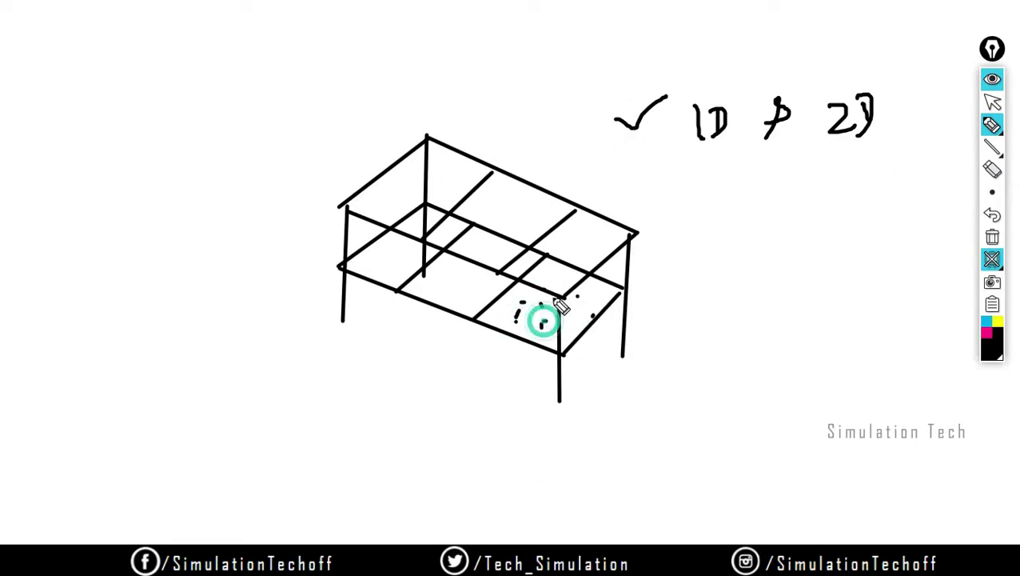
left_click(550, 273)
left_click(549, 277)
left_click(595, 299)
left_click(599, 302)
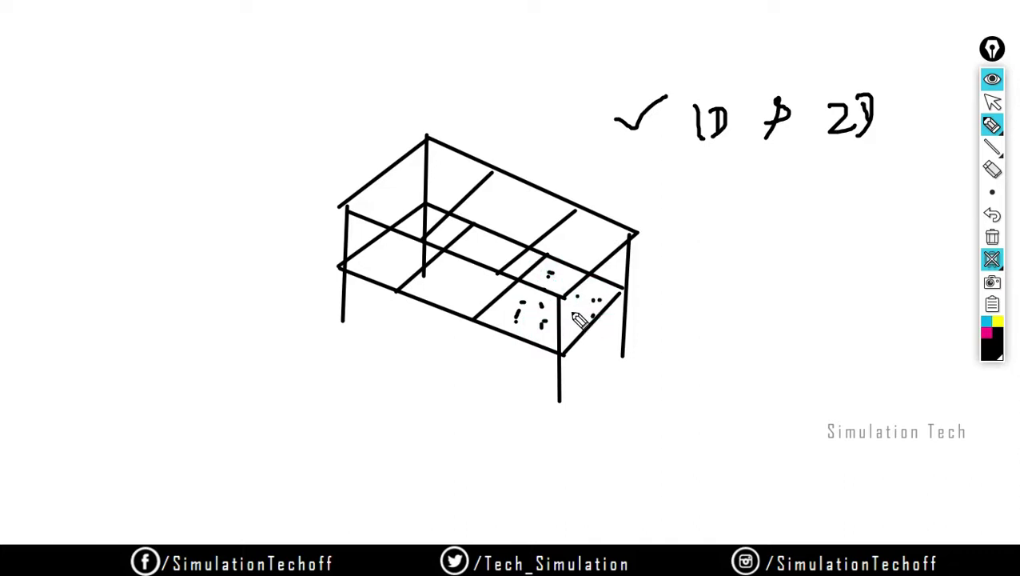
- Draw a pointer from the dotted bay and label it "1 MPA"
mouse_move(574, 319)
left_mouse_down()
mouse_move(616, 338)
mouse_move(611, 348)
left_mouse_up()
mouse_move(673, 331)
left_mouse_down()
mouse_move(674, 341)
mouse_move(724, 322)
mouse_move(724, 336)
left_mouse_up()
left_click(702, 328)
left_click_drag(722, 301, 739, 317)
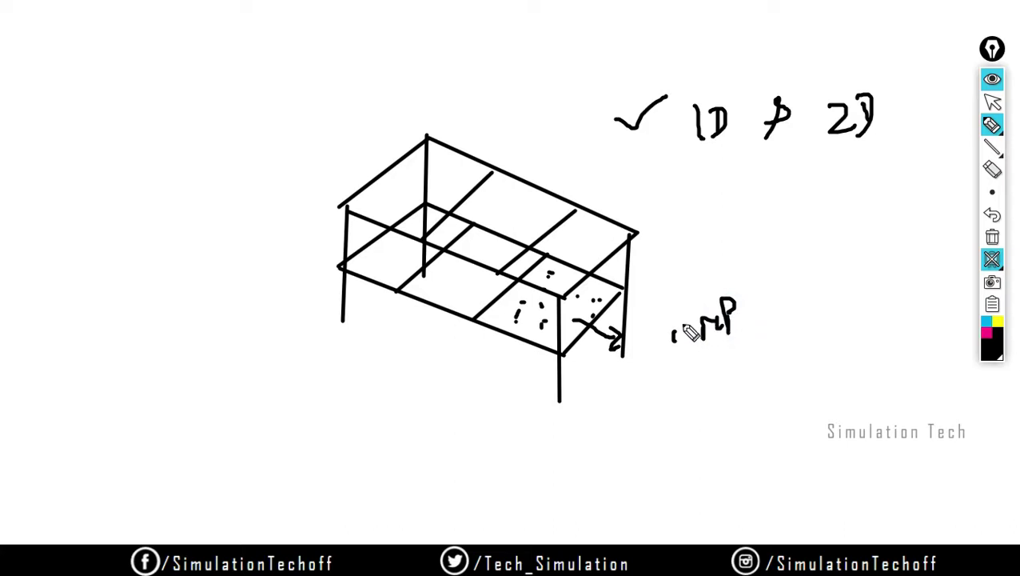
left_click_drag(673, 316, 676, 344)
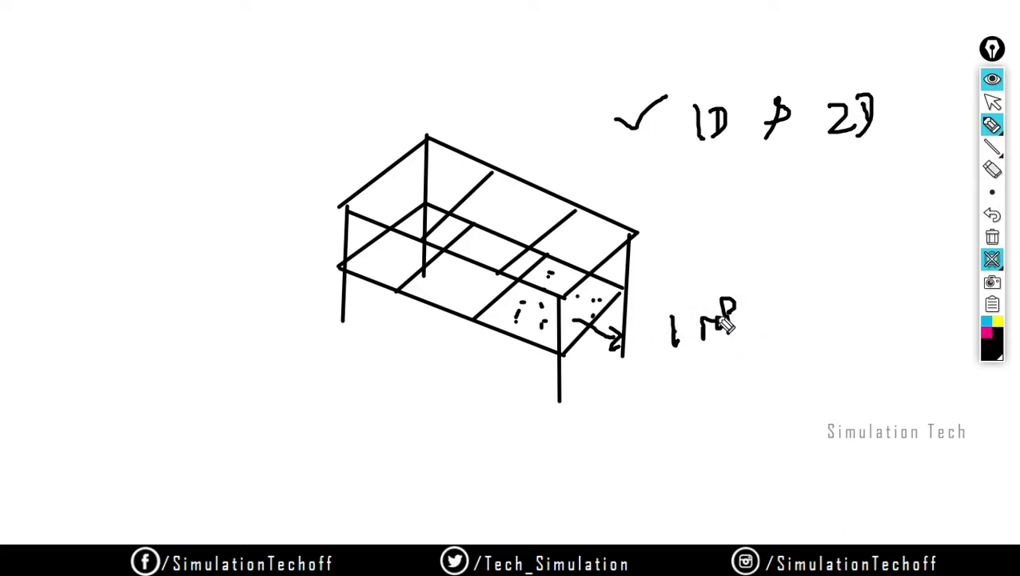
left_click_drag(726, 321, 760, 312)
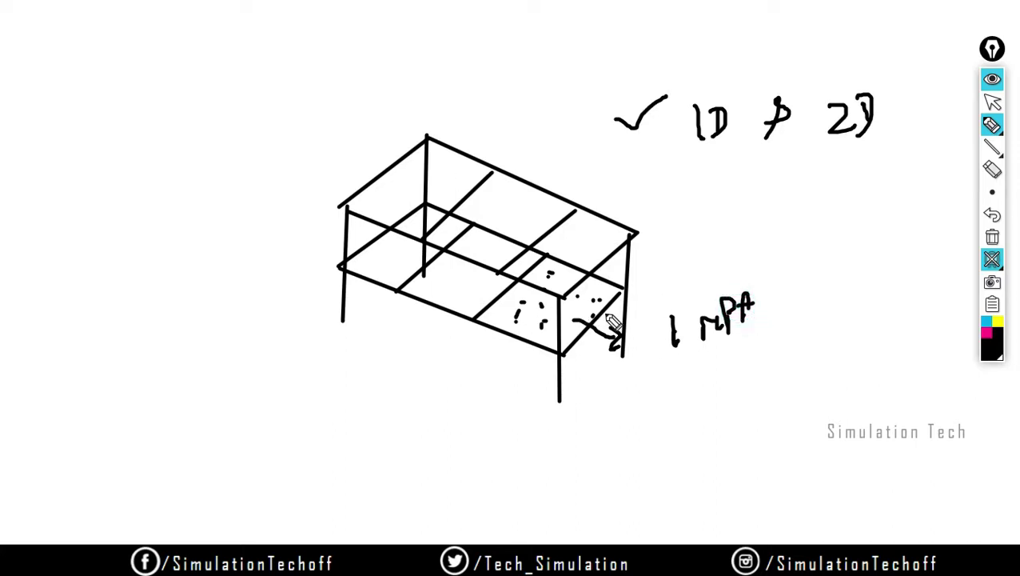
left_click_drag(572, 318, 590, 348)
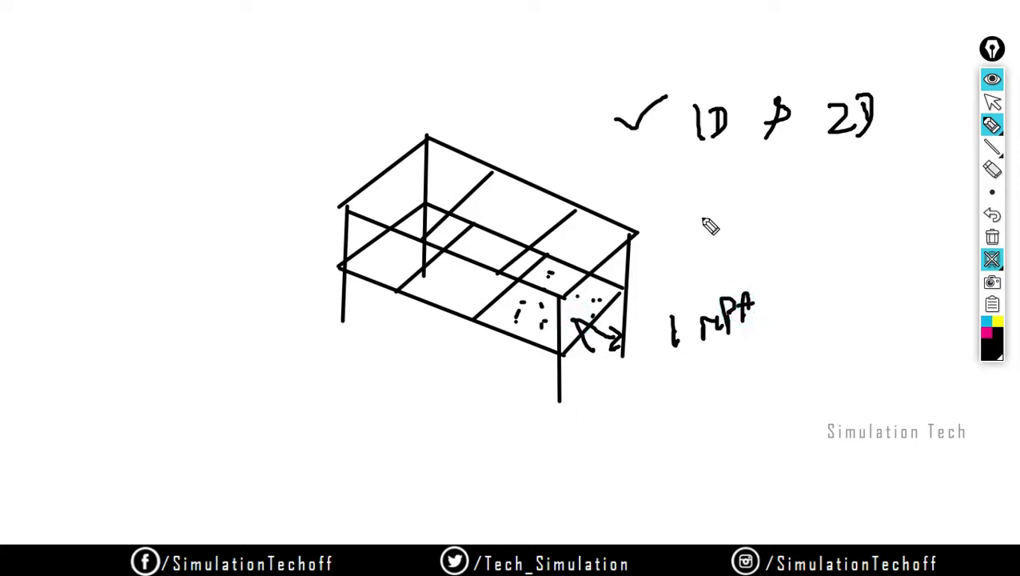
- Draw an arrow at the frame's upper deck corner, and leave the whiteboard to return to Engineering Data
mouse_move(711, 215)
left_mouse_down()
mouse_move(631, 230)
mouse_move(670, 241)
left_mouse_up()
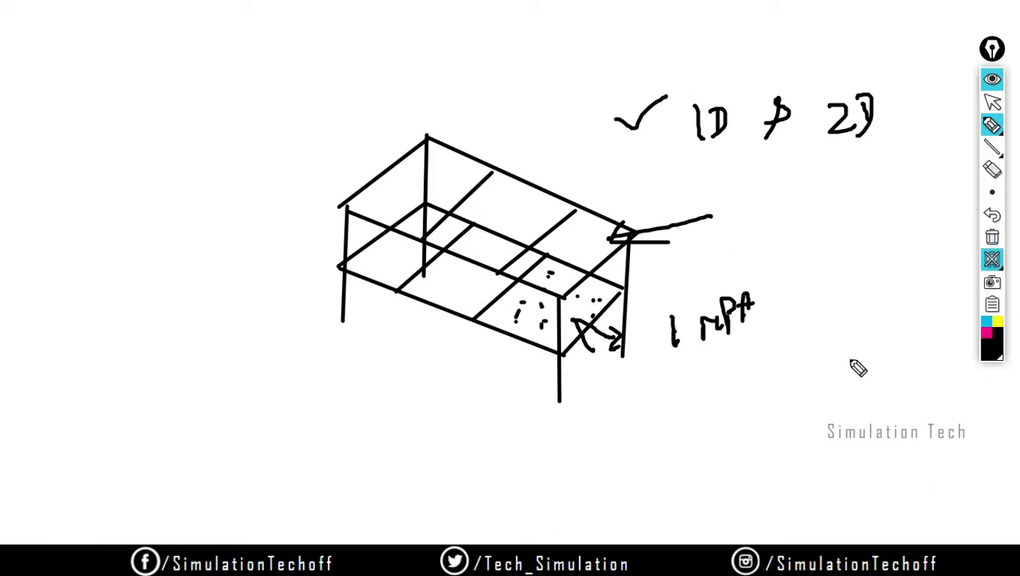
left_click(991, 258)
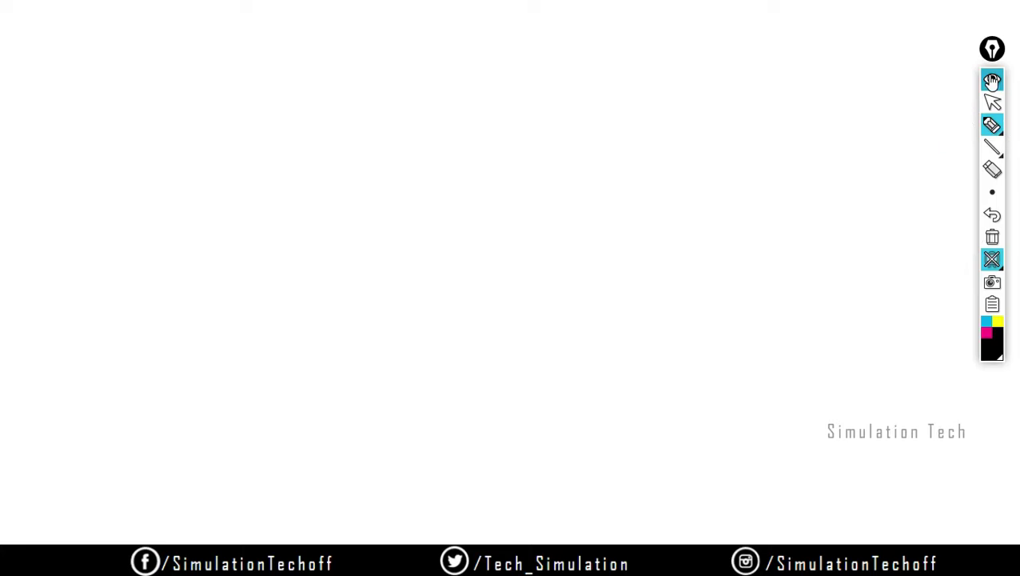
left_click(992, 79)
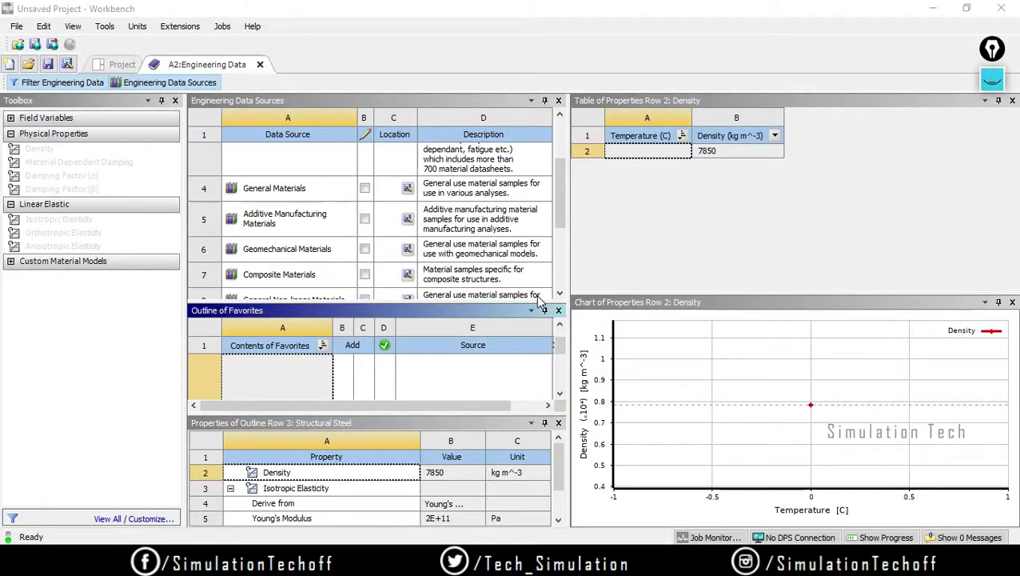
- Add Concrete from the General Materials source to the project's engineering data
scroll(560, 200, "down", 3)
scroll(558, 186, "up", 5)
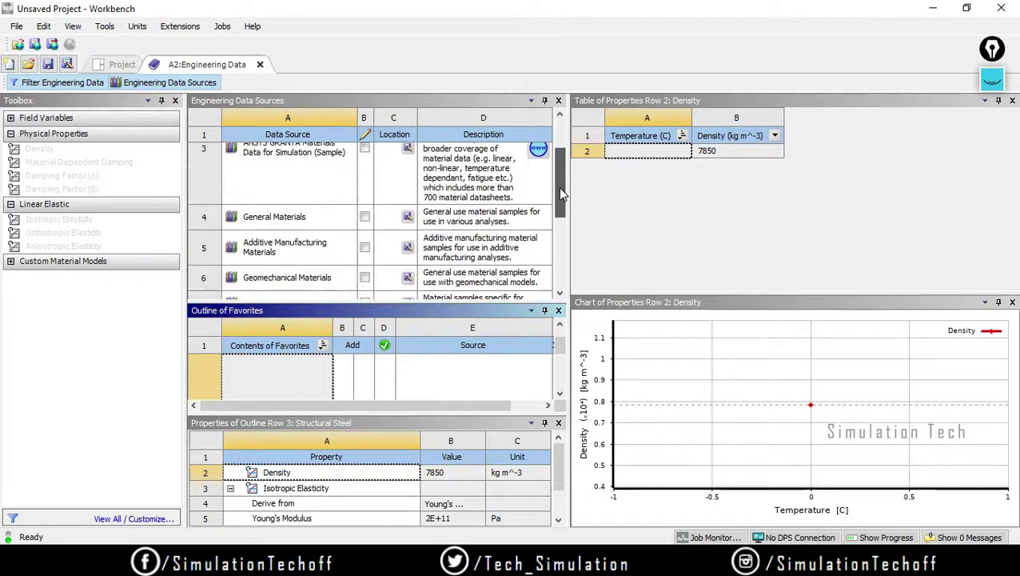
left_click(280, 213)
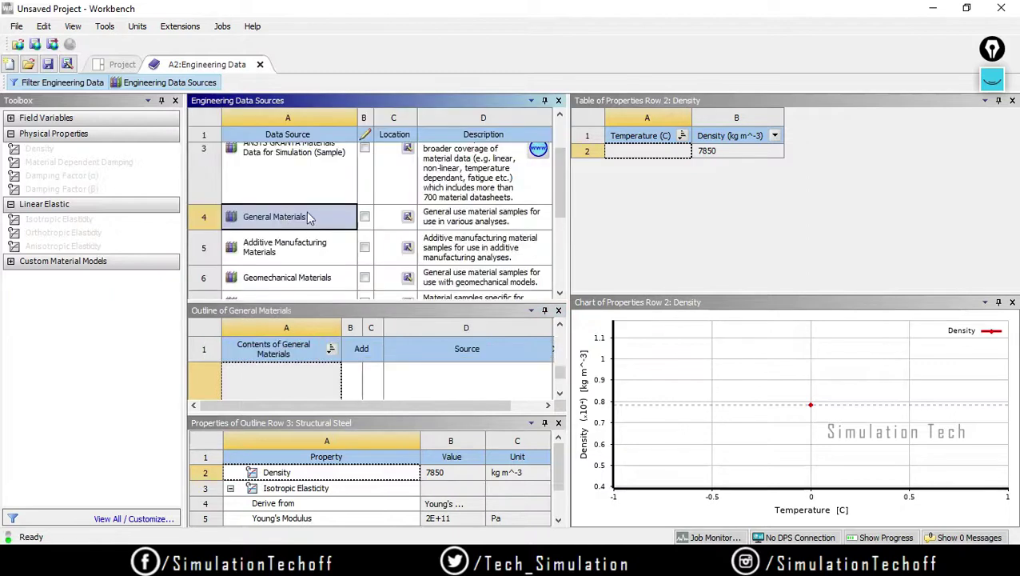
left_click_drag(459, 302, 460, 144)
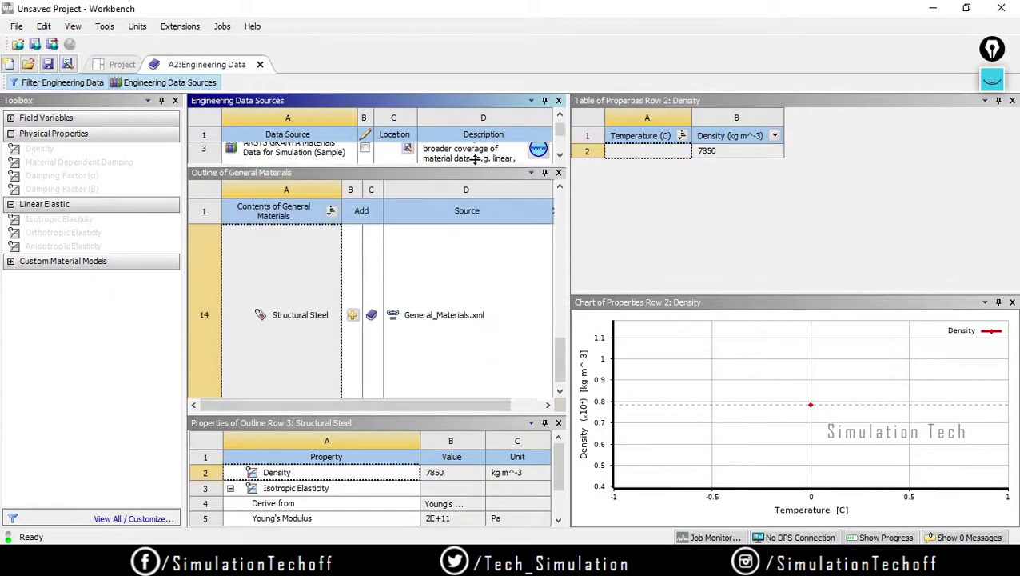
left_click_drag(560, 350, 559, 214)
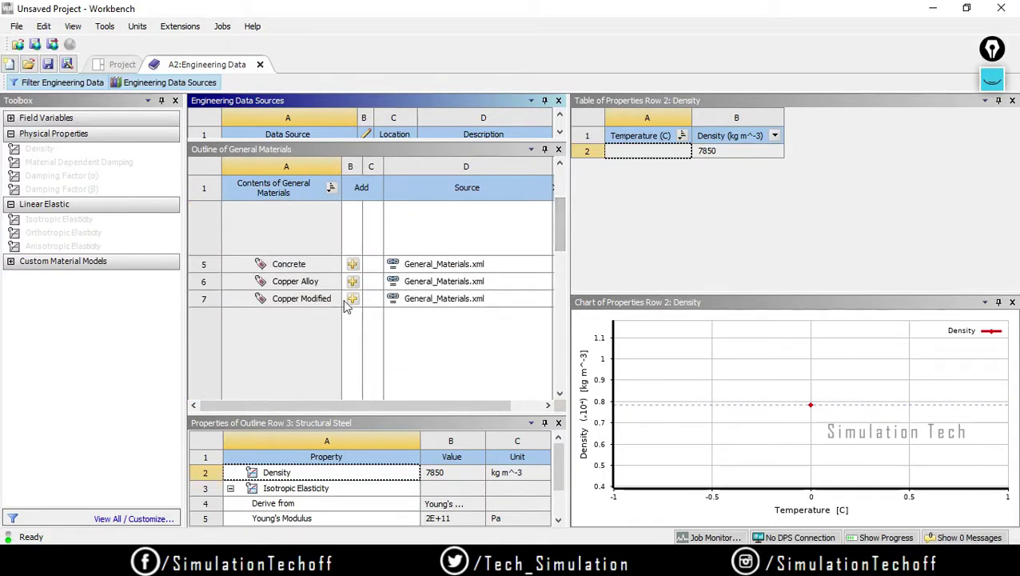
left_click(356, 267)
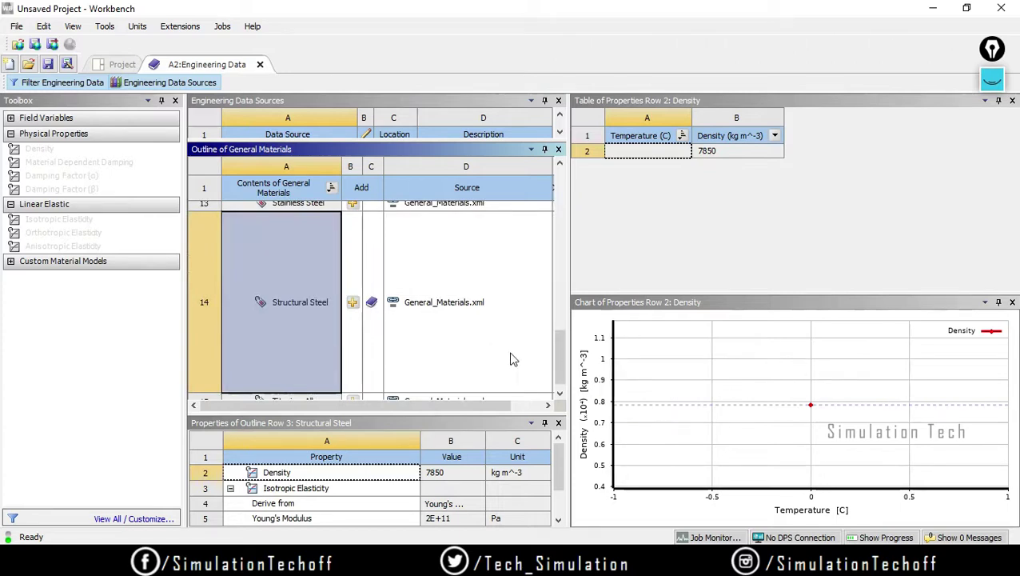
- Close the engineering data sources and show the project's material outline with engineering data filtering on
mouse_move(560, 358)
left_mouse_down()
mouse_move(565, 205)
mouse_move(565, 344)
left_mouse_up()
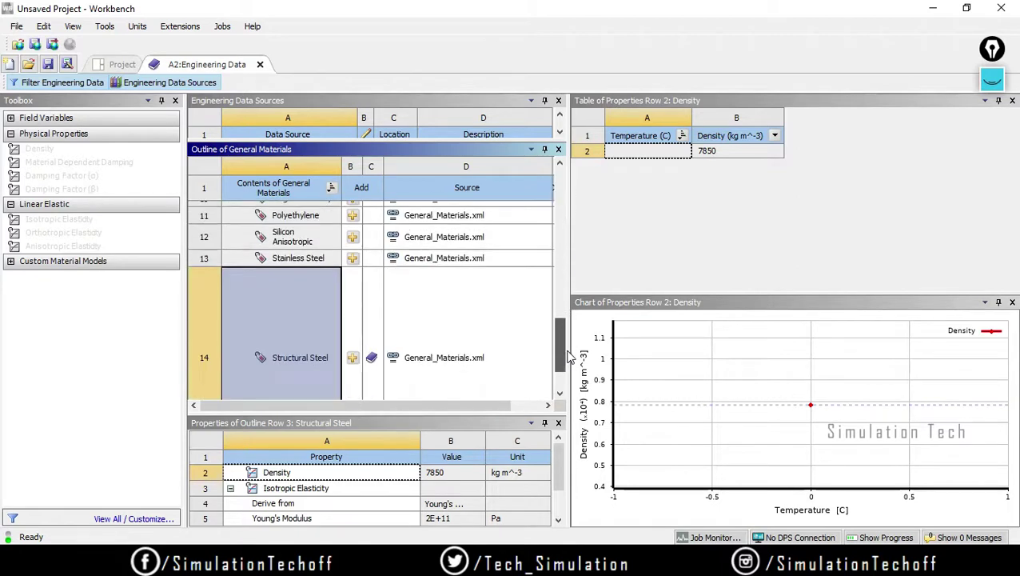
left_click(64, 83)
left_click(194, 87)
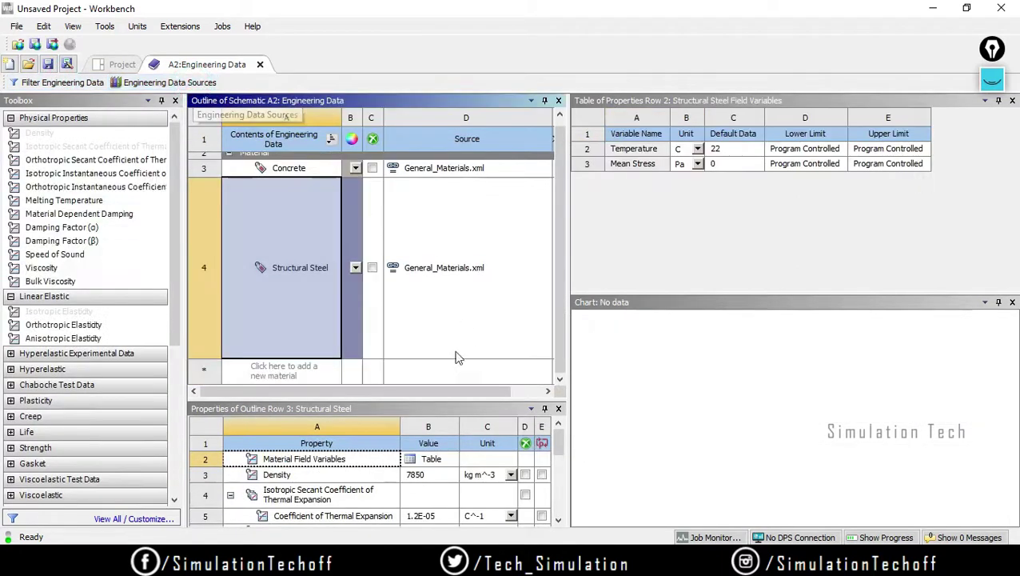
left_click(64, 83)
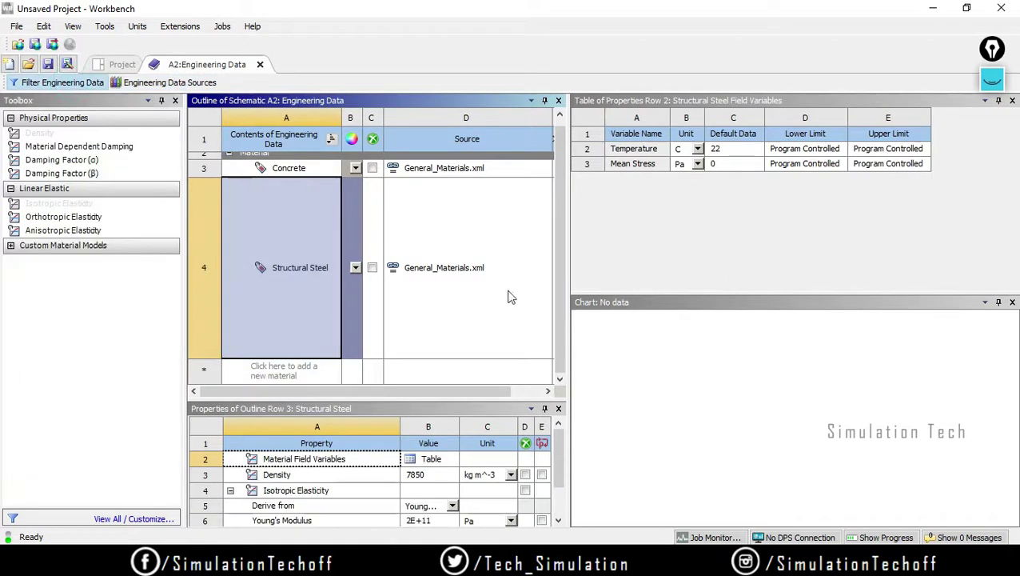
- Close the engineering data and open the Harmonic Response system's Geometry in DesignModeler
left_click_drag(561, 268, 558, 245)
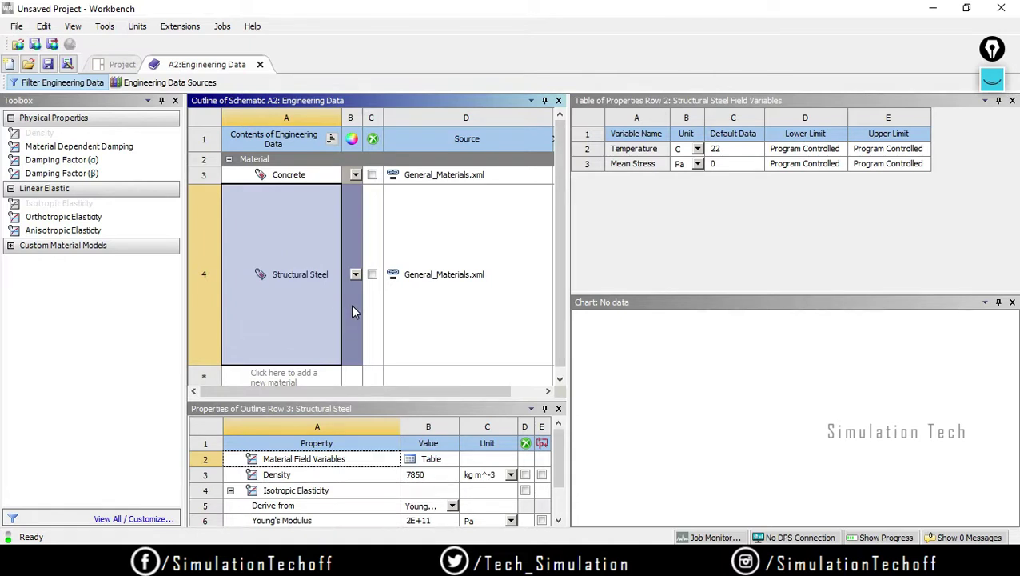
left_click(259, 64)
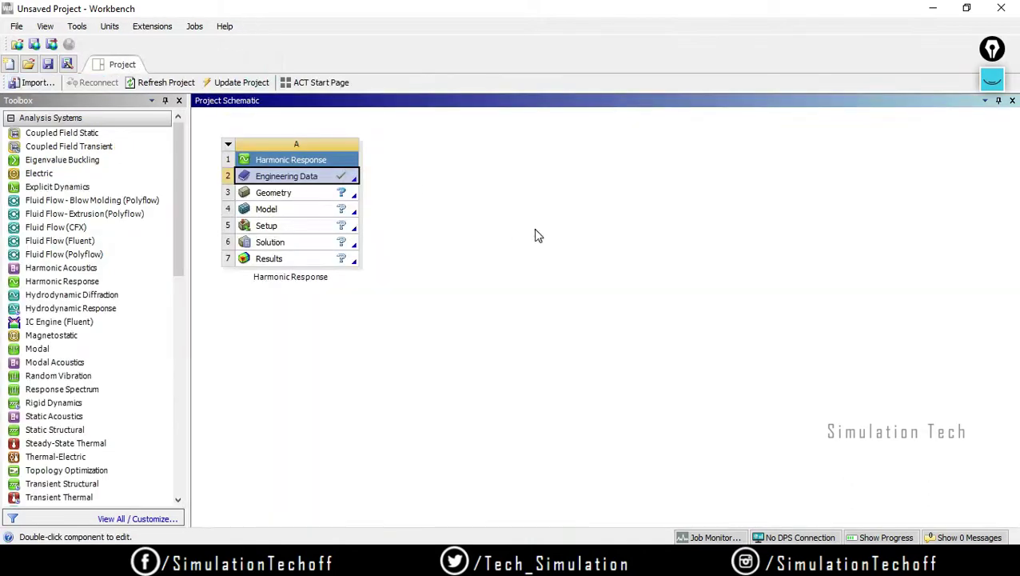
double_click(302, 196)
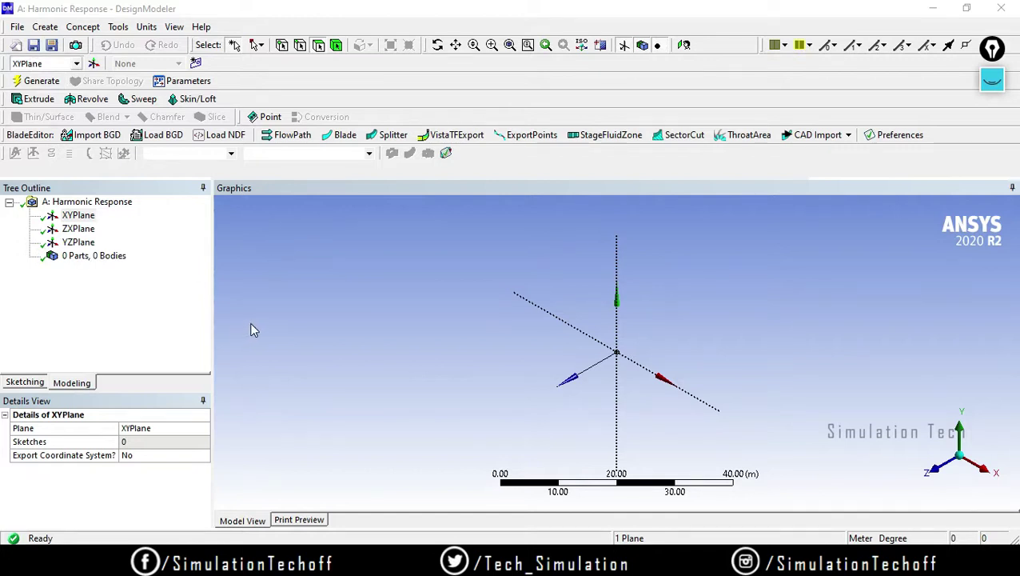
- Start a construction point feature with its definition set to Manual Input
left_click(45, 29)
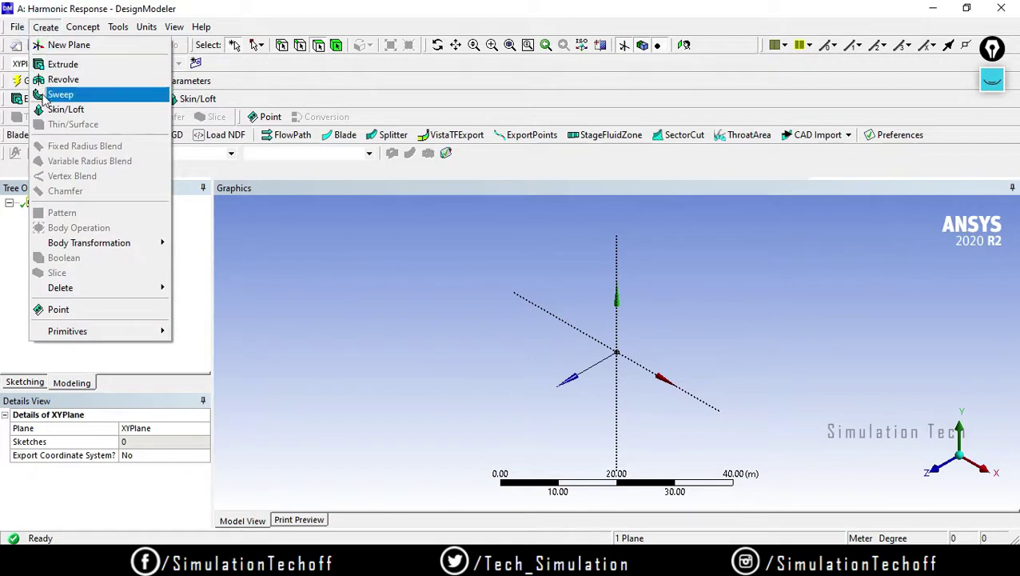
left_click(68, 314)
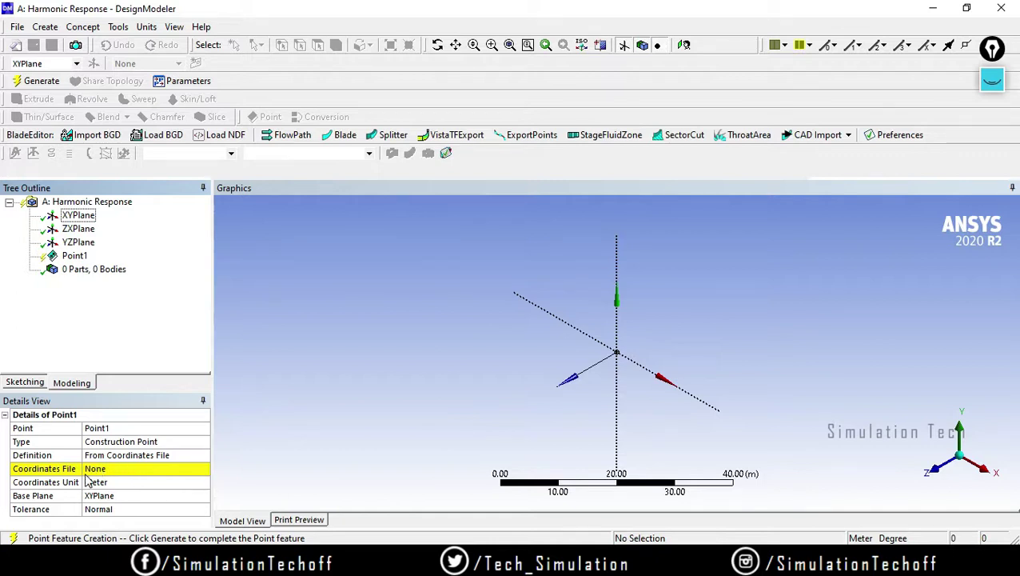
left_click(148, 456)
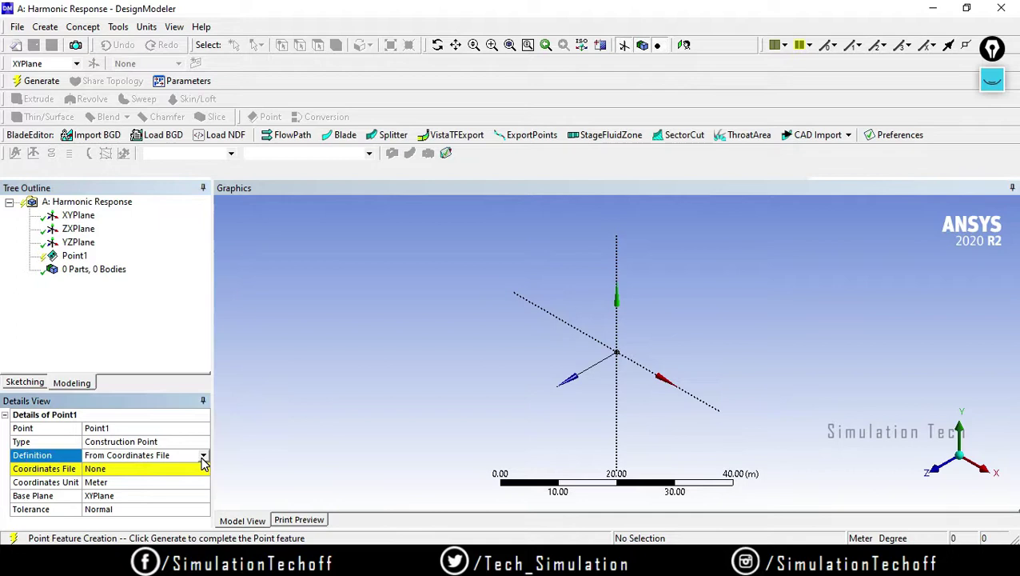
left_click(203, 455)
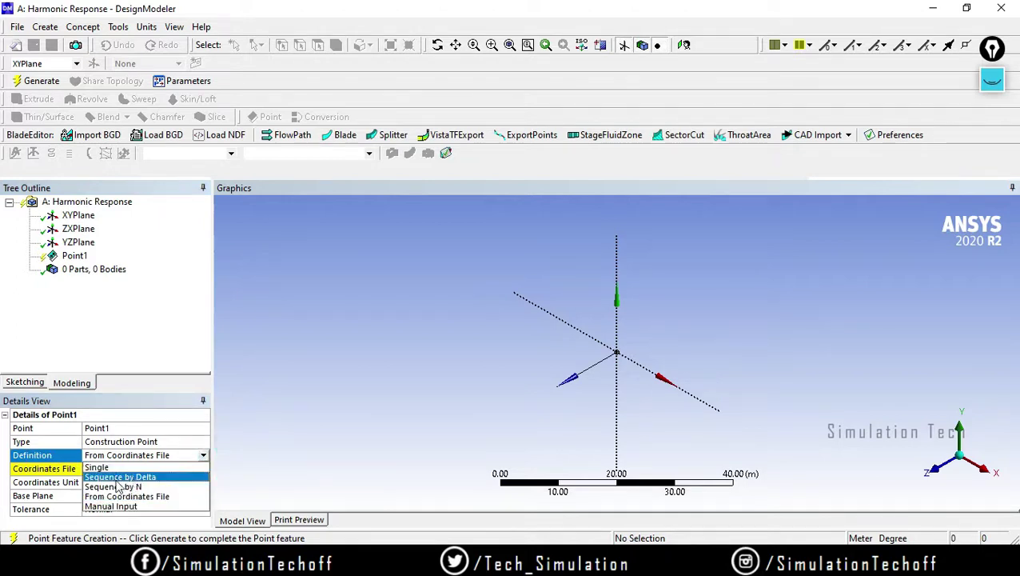
left_click(121, 510)
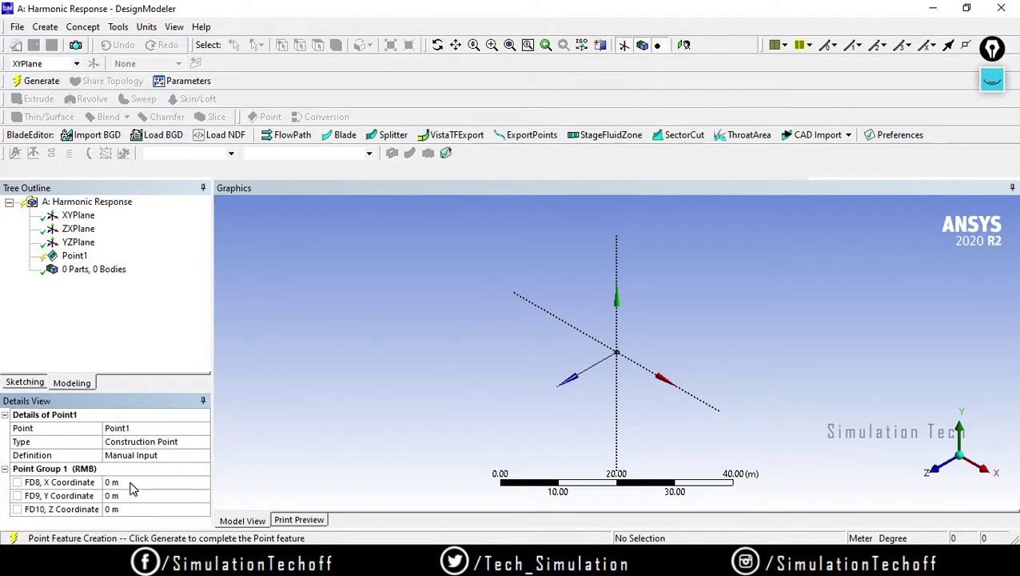
- Check the available length units, and delete the ungenerated point feature from the model tree
left_click(144, 27)
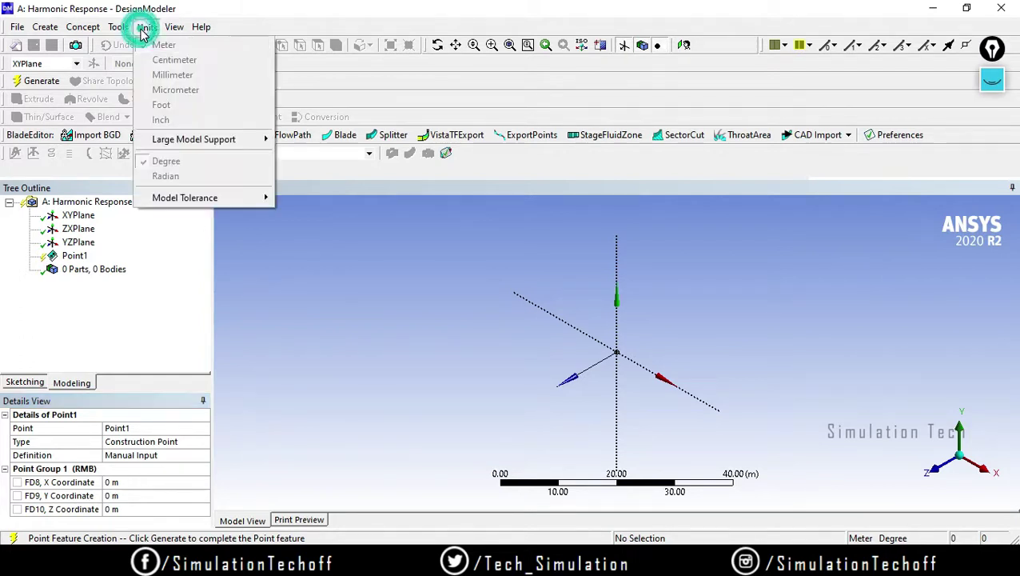
mouse_move(174, 29)
left_click(394, 348)
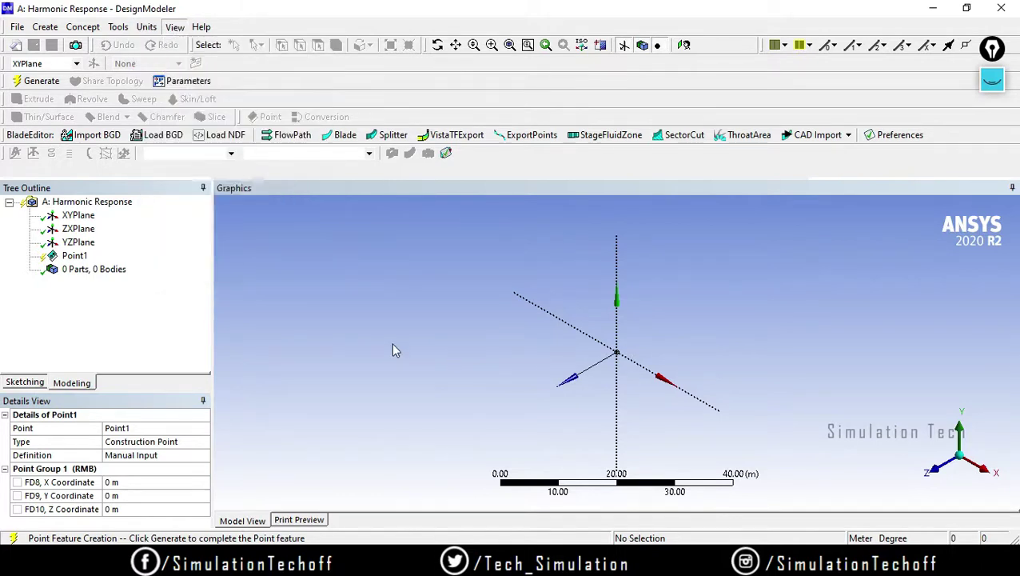
left_click(75, 254)
key("Delete")
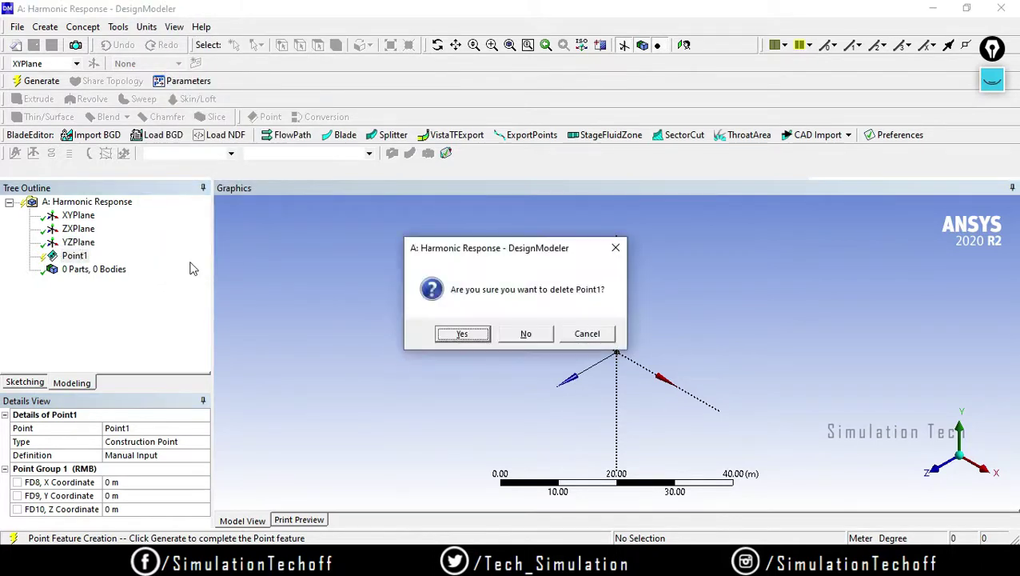
left_click(462, 334)
- Set the model's length unit to inch
left_click(147, 27)
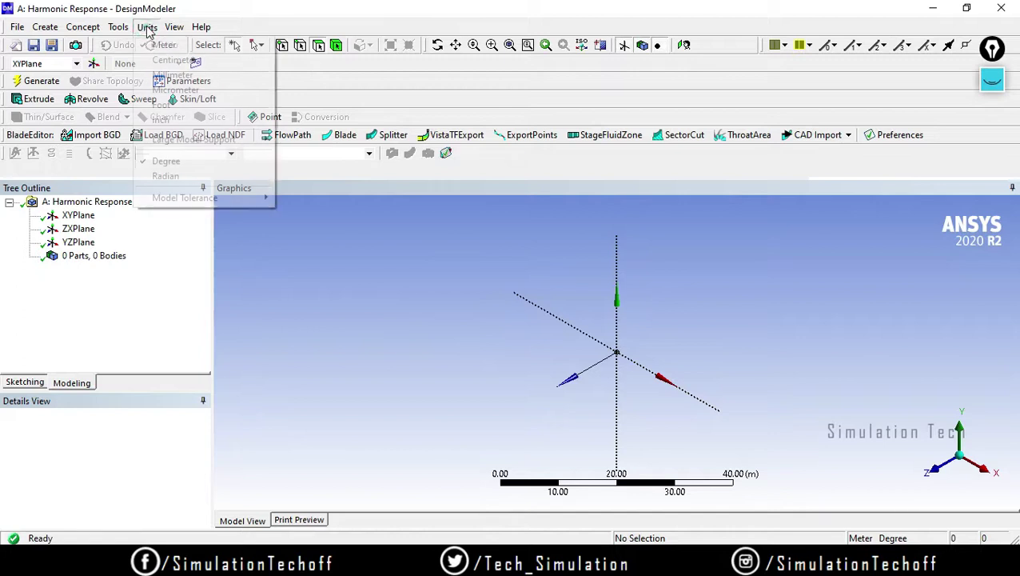
left_click(160, 119)
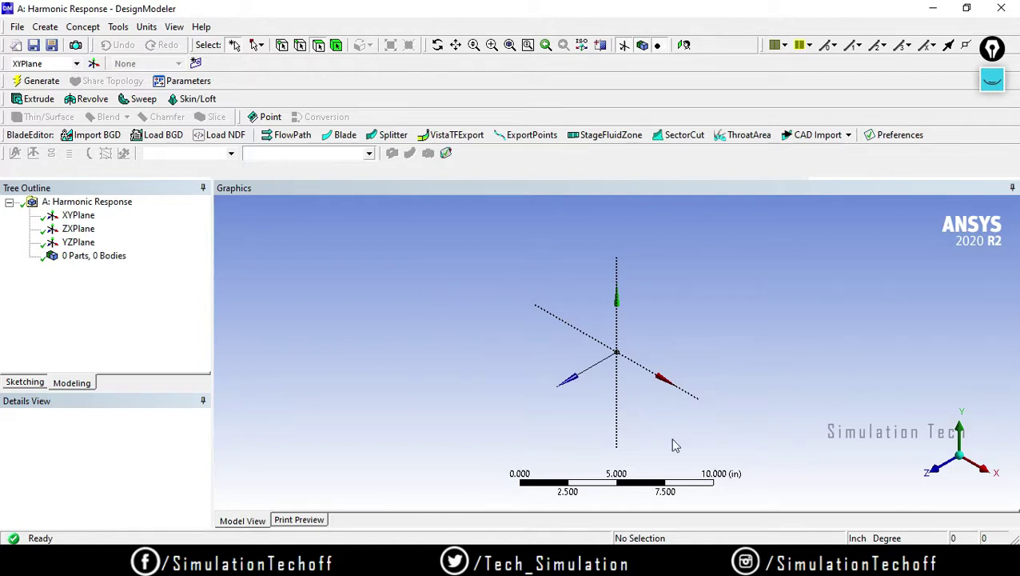
- Start a new construction point feature and change its definition from a coordinates file to Manual Input
left_click(46, 27)
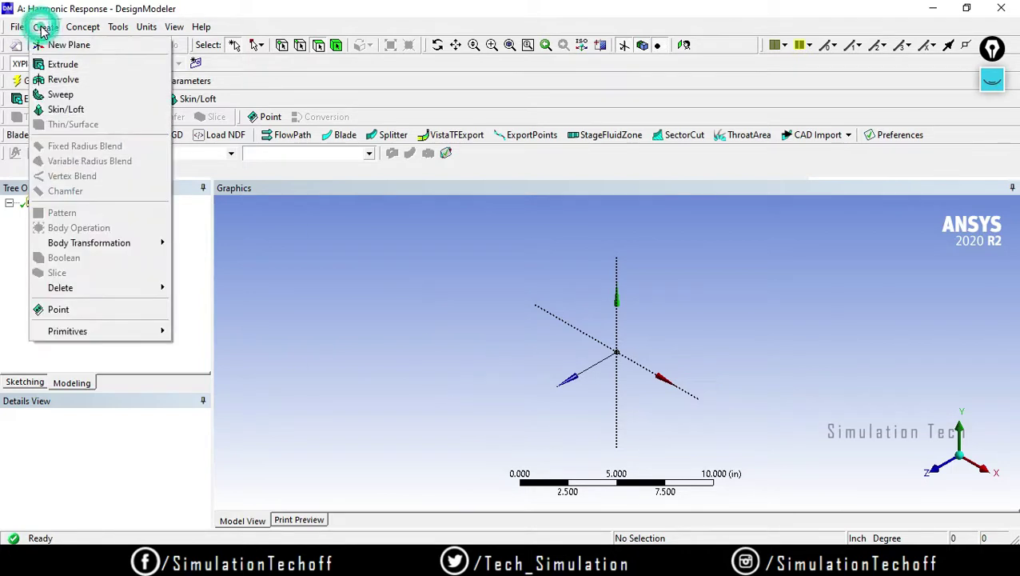
left_click(70, 310)
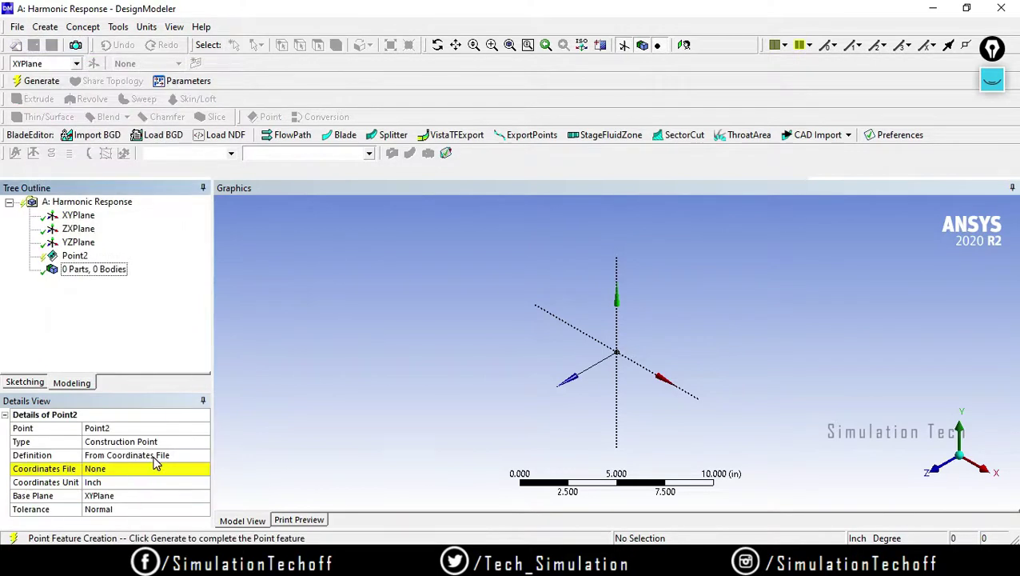
left_click(157, 455)
left_click(171, 442)
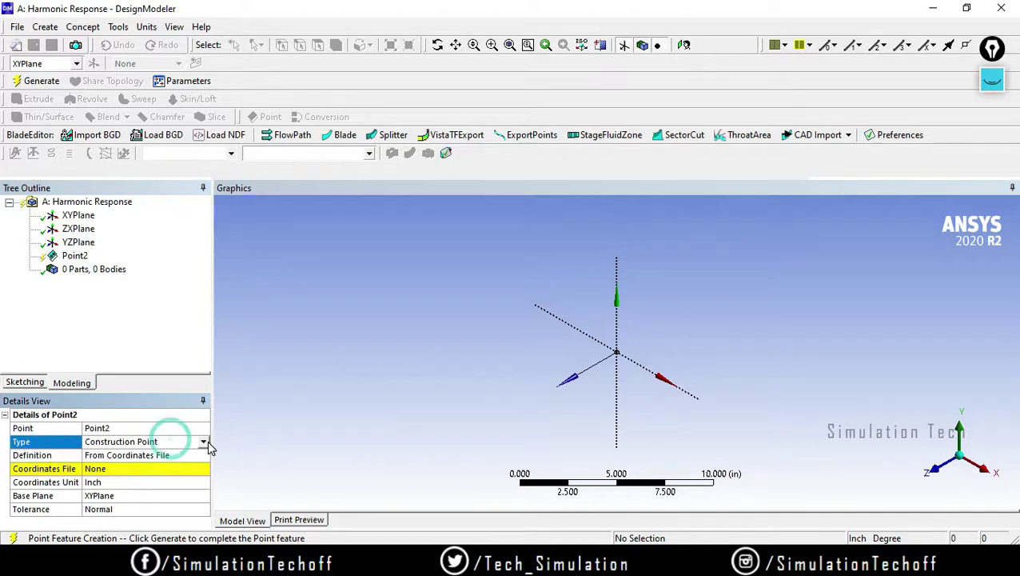
left_click(204, 442)
left_click(335, 431)
left_click(171, 455)
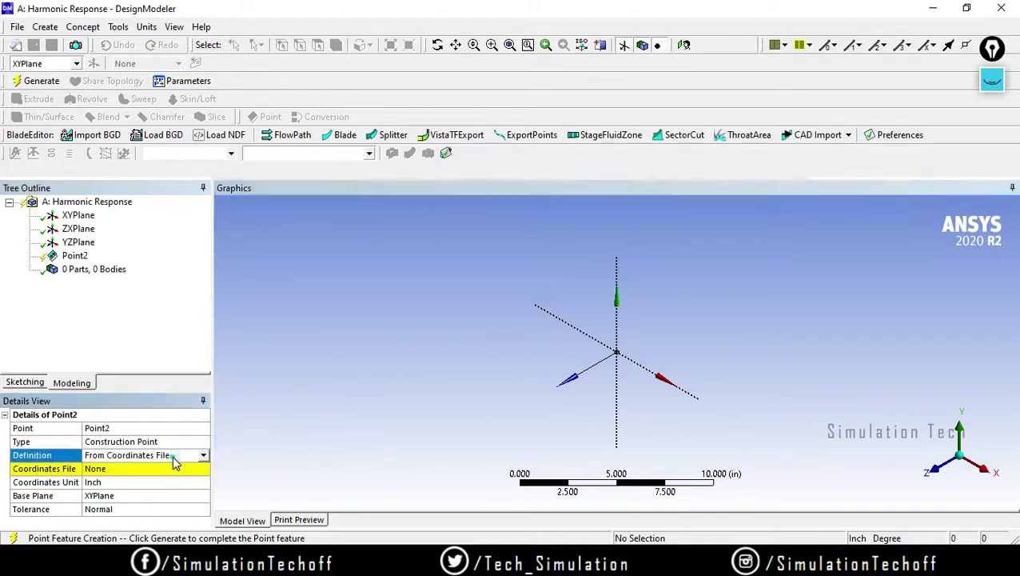
left_click(217, 450)
left_click(204, 455)
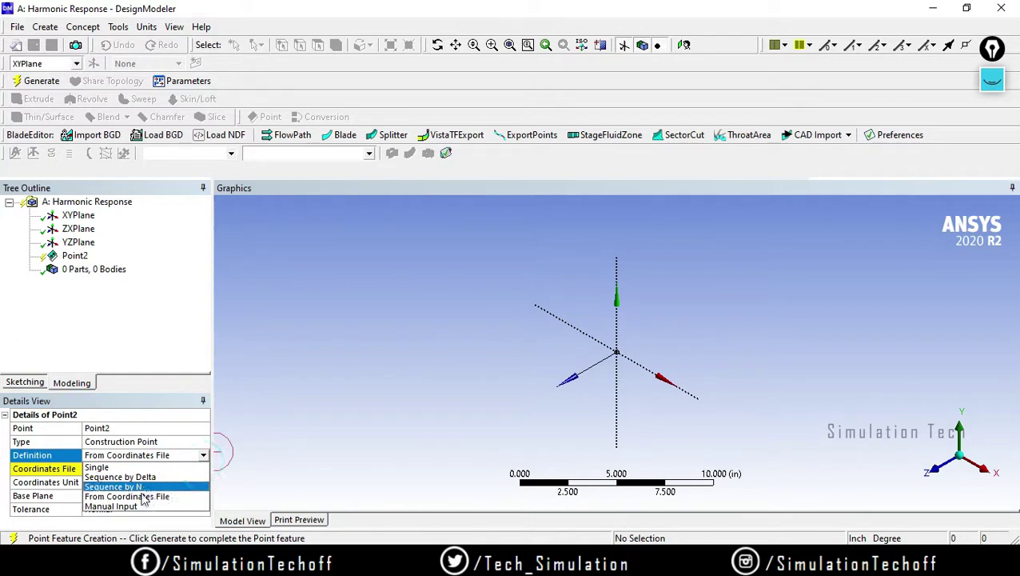
left_click(118, 504)
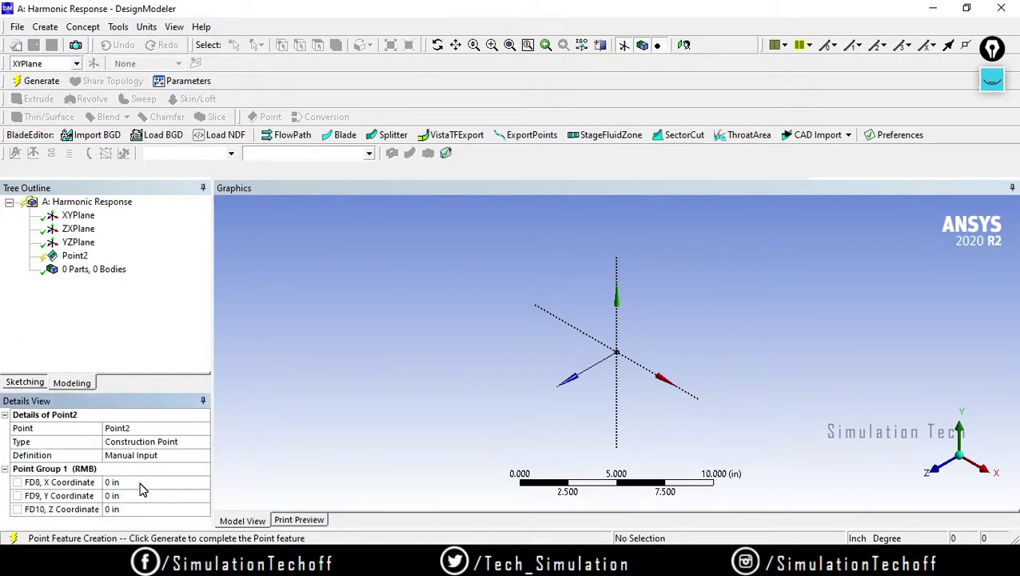
- Keep the point's X, Y and Z coordinates at 0 in and generate it at the origin
left_click(139, 483)
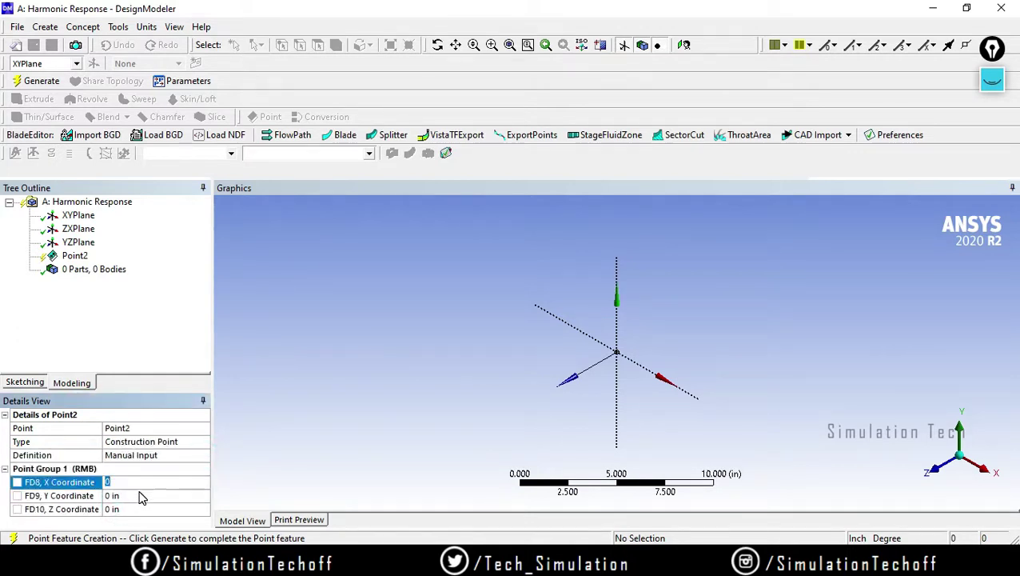
left_click(135, 497)
left_click(134, 510)
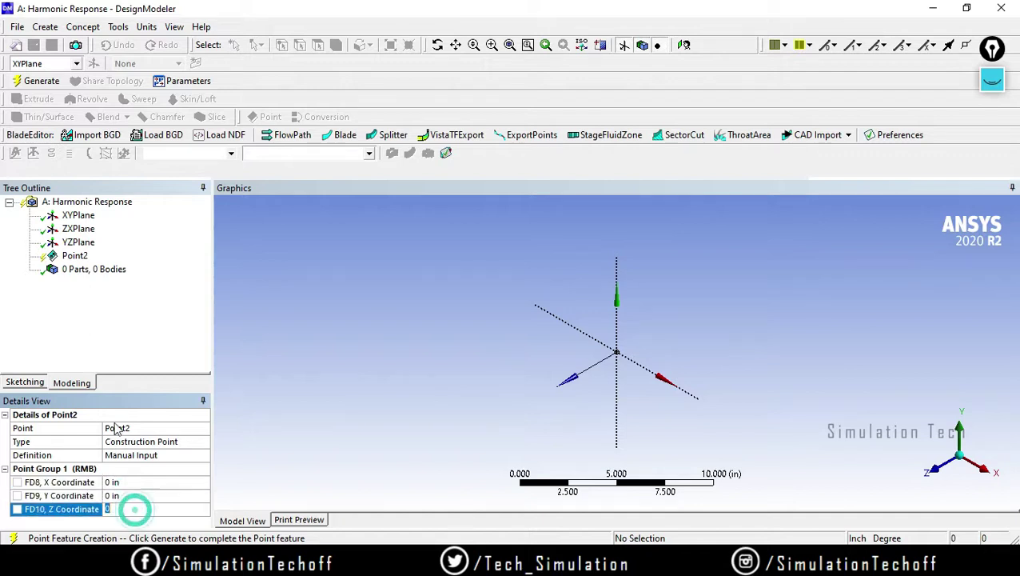
left_click(36, 81)
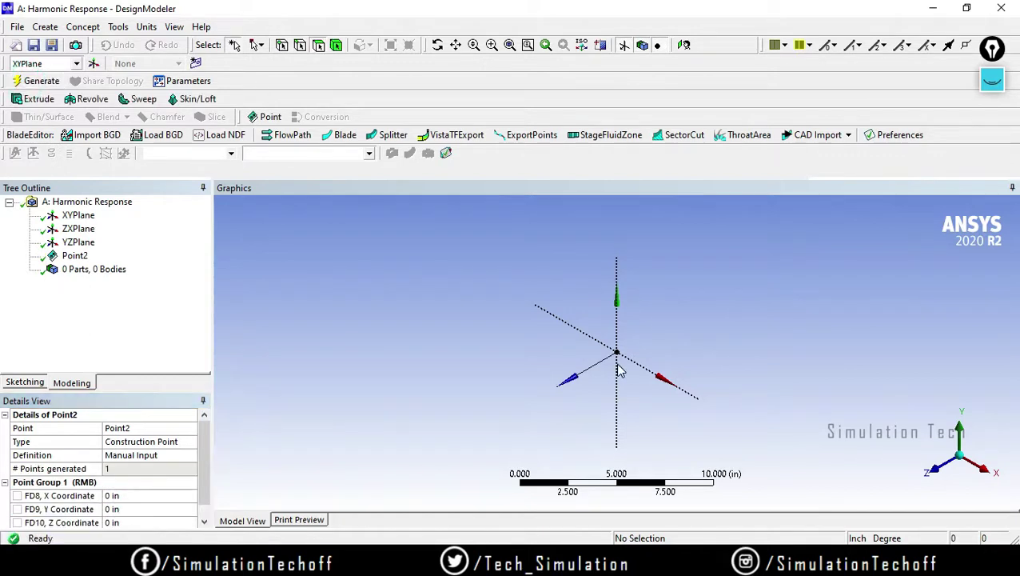
- Inspect the generated point at the origin and delete it from the model tree
left_click(77, 215)
scroll(621, 386, "up", 3)
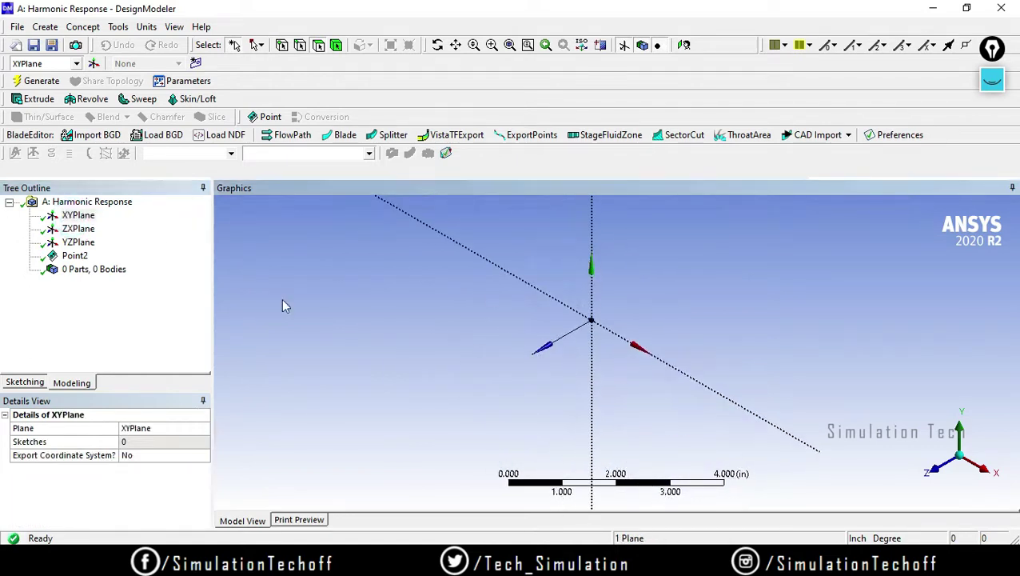
left_click(75, 255)
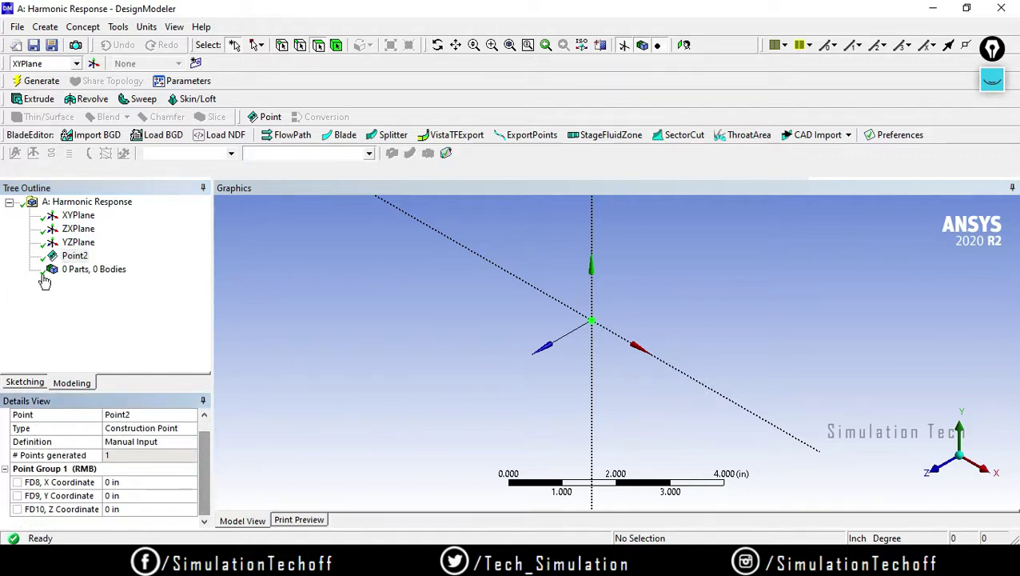
right_click(72, 257)
left_click(100, 336)
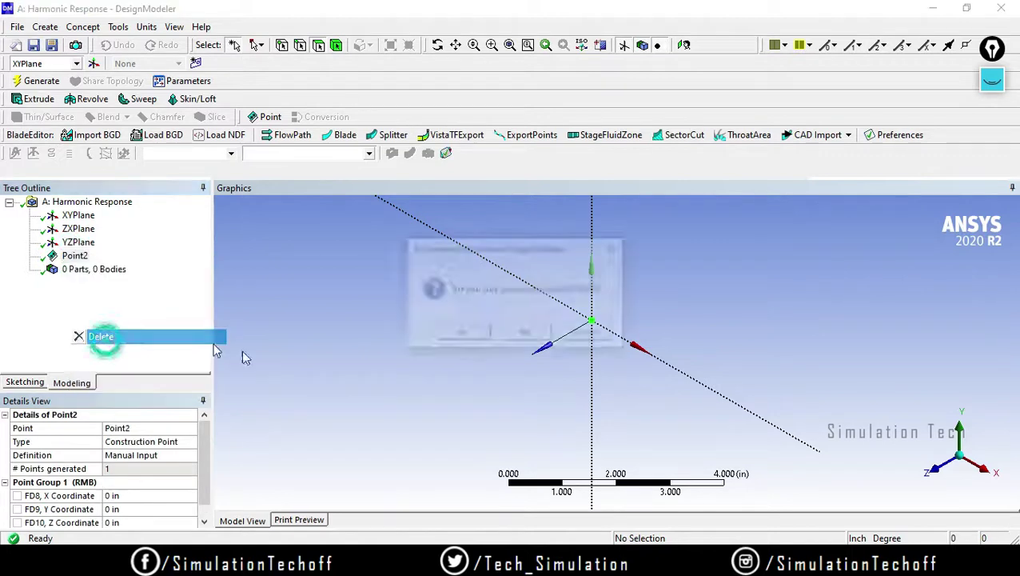
left_click(441, 335)
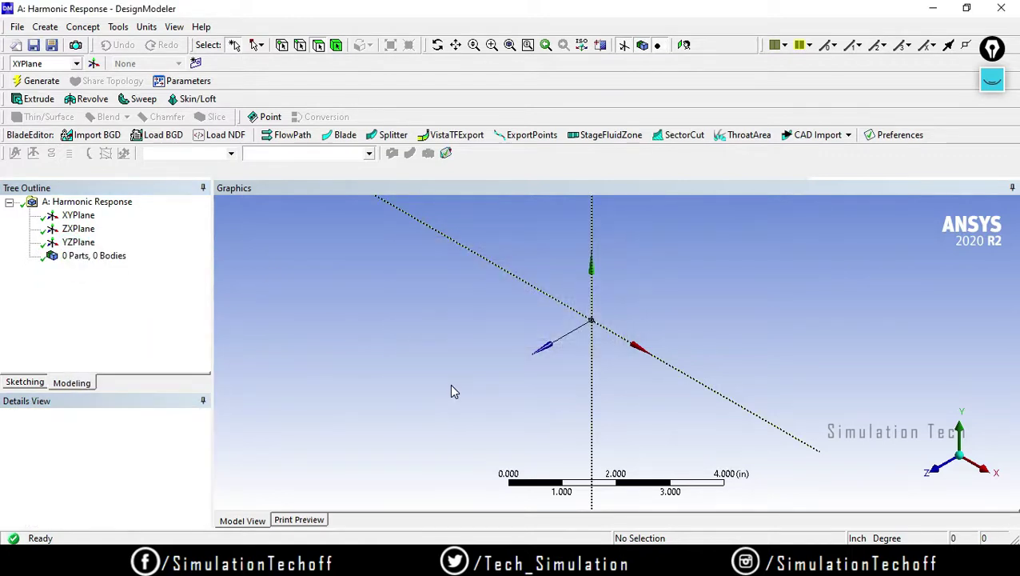
- Write "3D P" on the whiteboard, clear it, and return to annotating over the model view
left_click(992, 80)
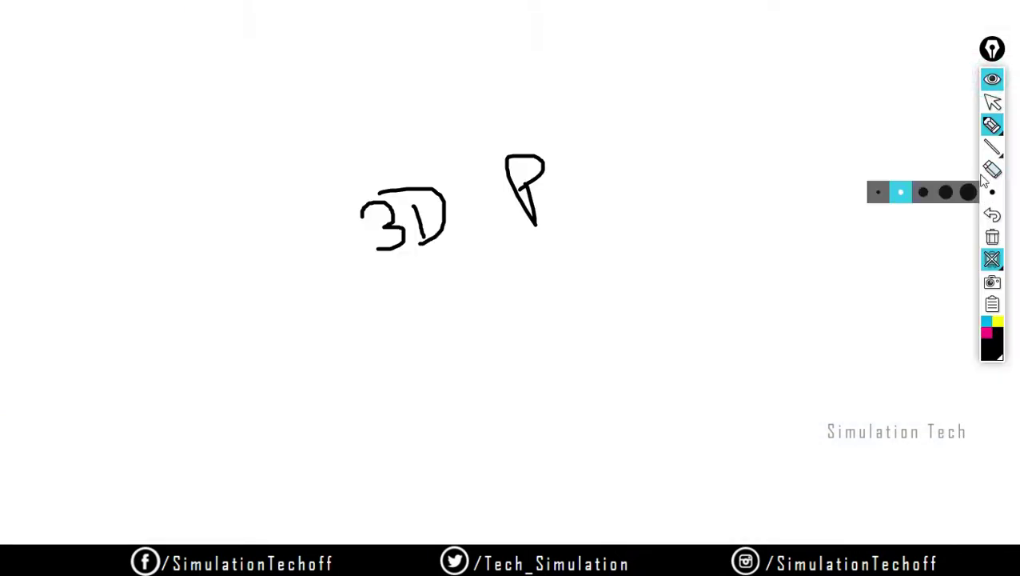
left_click(992, 237)
left_click(992, 259)
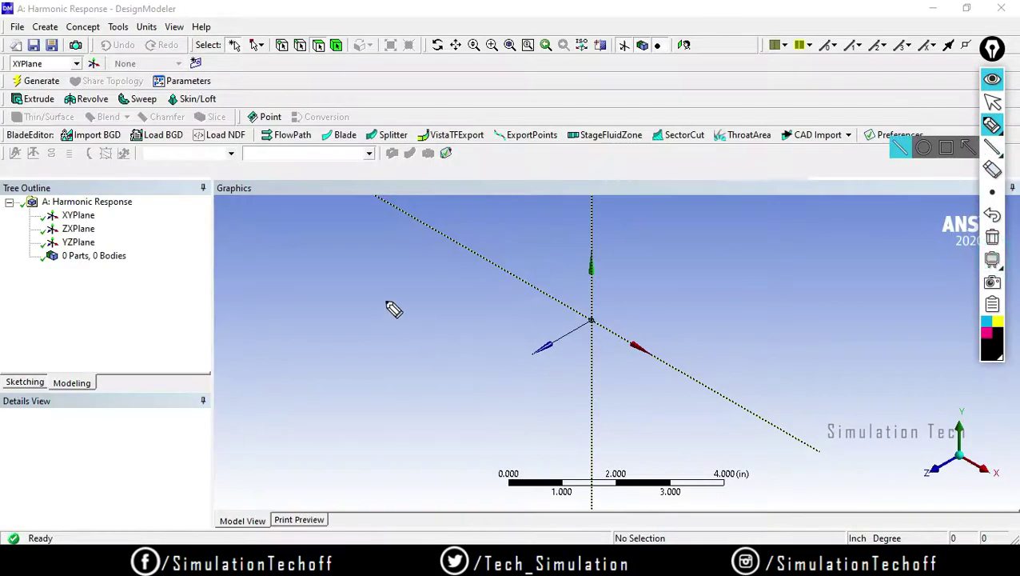
- Write "- text" with the pen over the graphics area, clear the annotation, and return to the normal pointer
left_click_drag(384, 300, 397, 301)
mouse_move(415, 278)
left_mouse_down()
mouse_move(436, 319)
mouse_move(449, 303)
mouse_move(476, 306)
mouse_move(446, 320)
left_mouse_up()
mouse_move(478, 268)
left_mouse_down()
mouse_move(494, 301)
mouse_move(497, 280)
left_mouse_up()
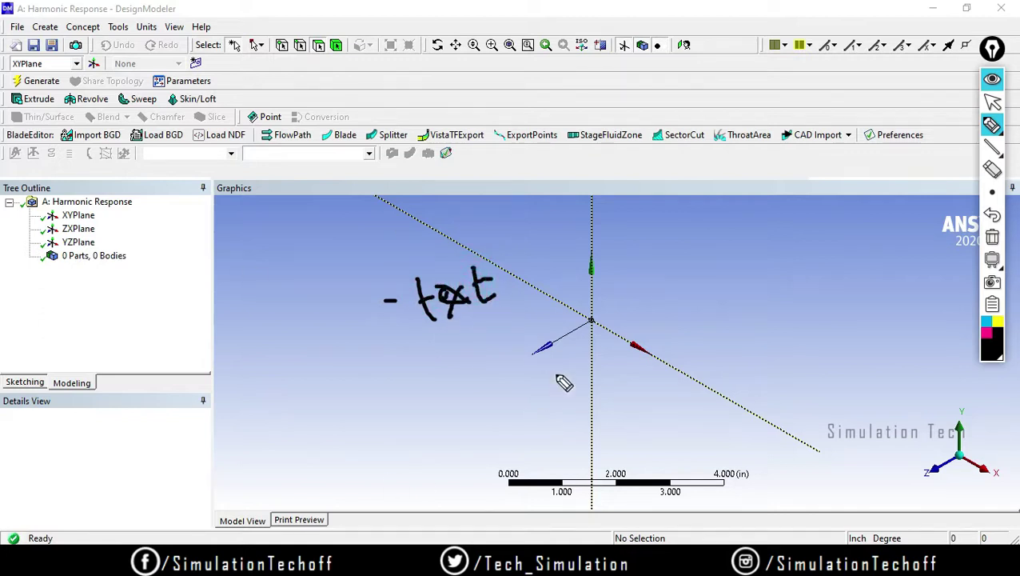
left_click(995, 240)
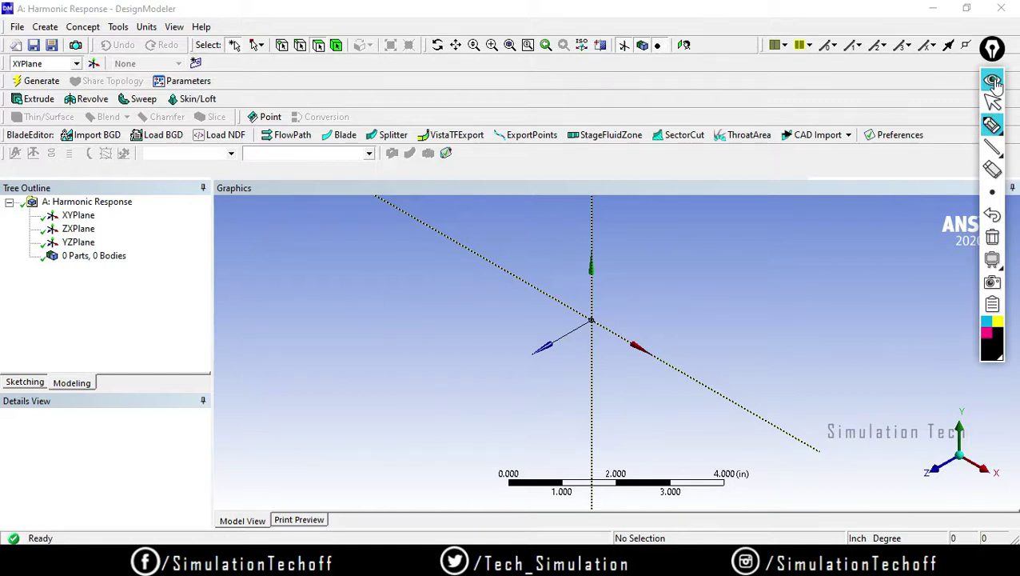
left_click(995, 102)
- Minimize the open windows, open the Cloud Points text file from the desktop, and select all its coordinate rows
left_click(933, 9)
left_click(933, 12)
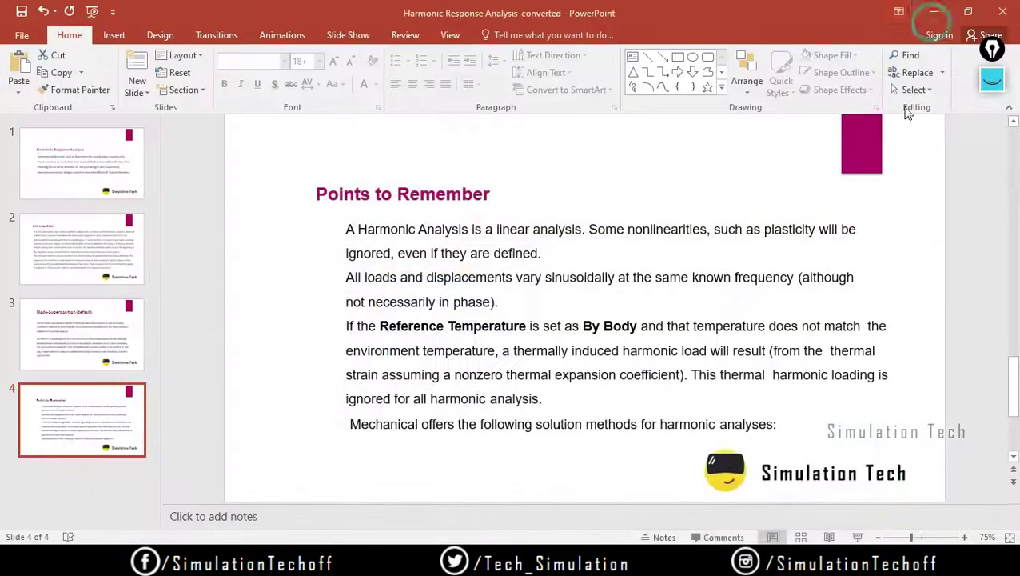
left_click(929, 12)
double_click(477, 105)
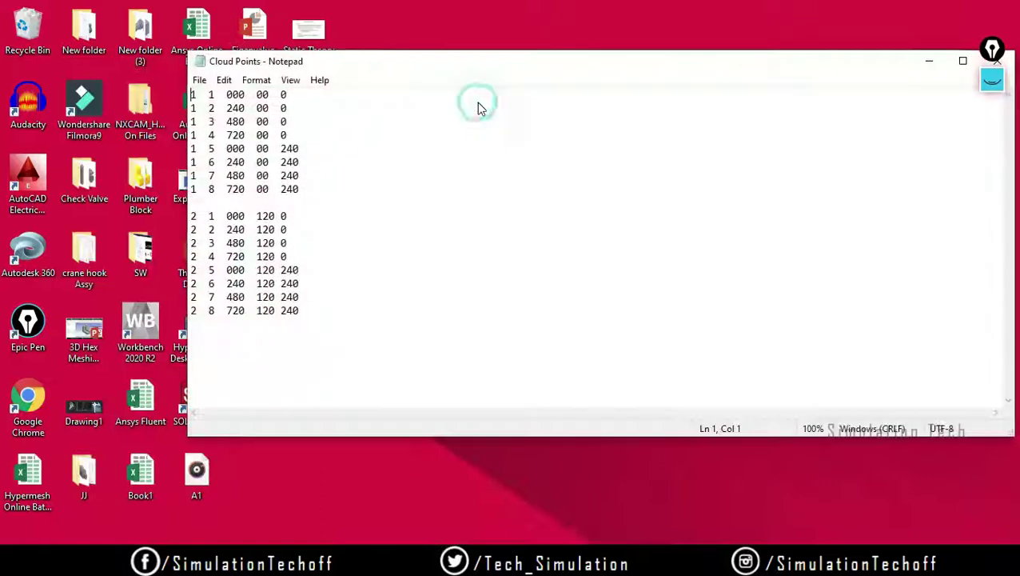
left_click_drag(330, 313, 190, 94)
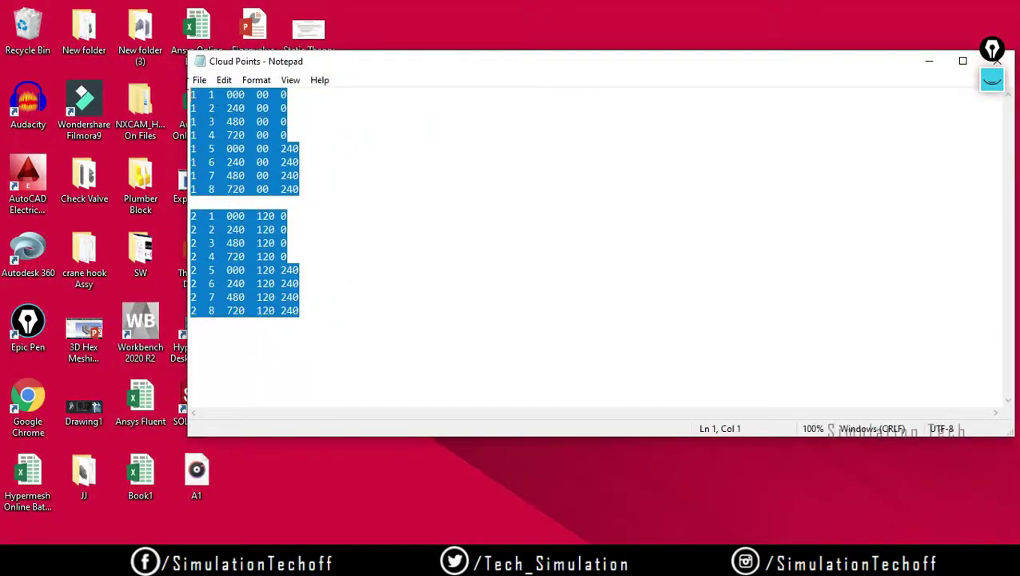
- Write x, y and z above the three coordinate columns of the text file with the pen, and clear the annotation
left_click(991, 79)
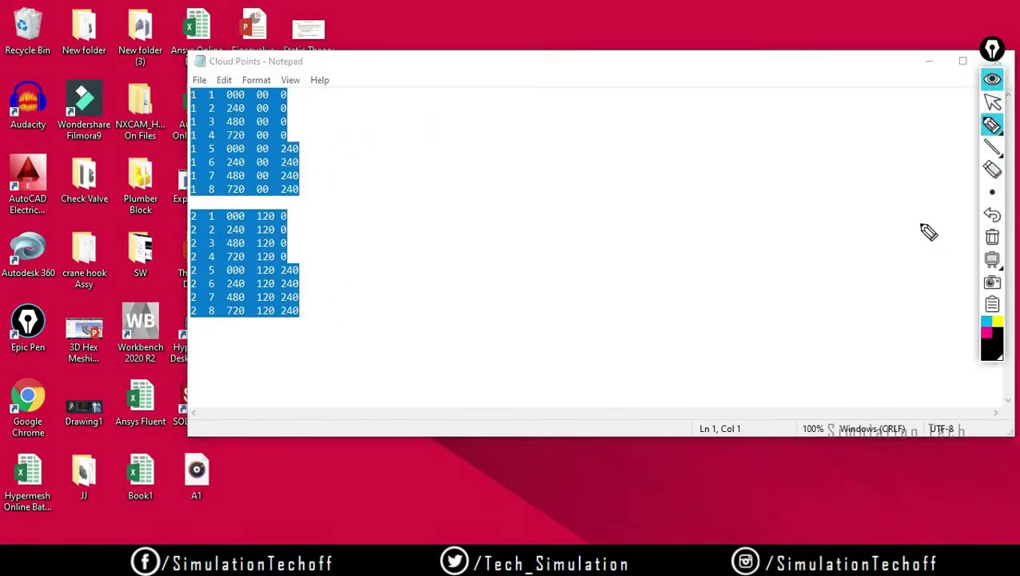
left_click(991, 126)
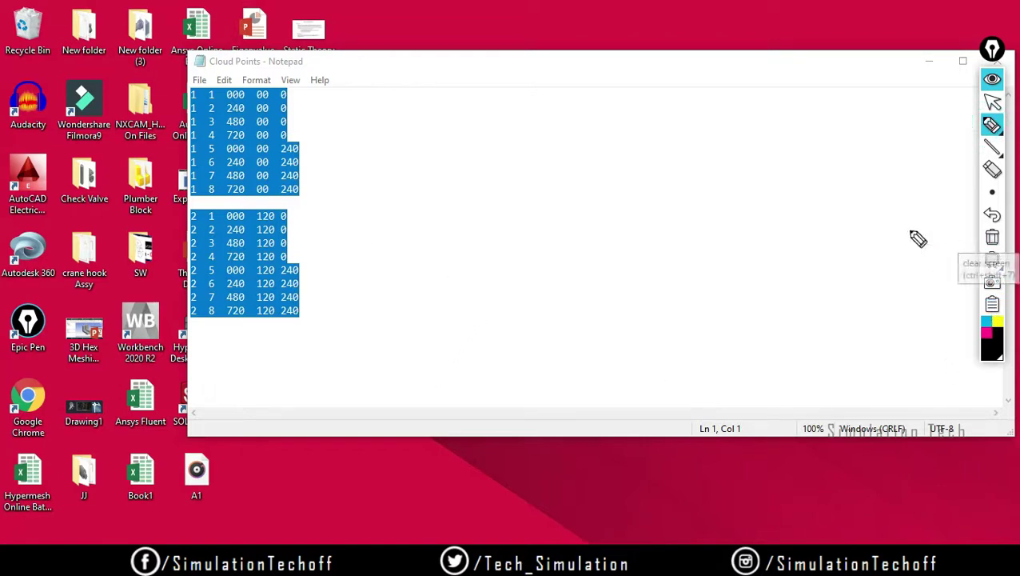
left_click(992, 102)
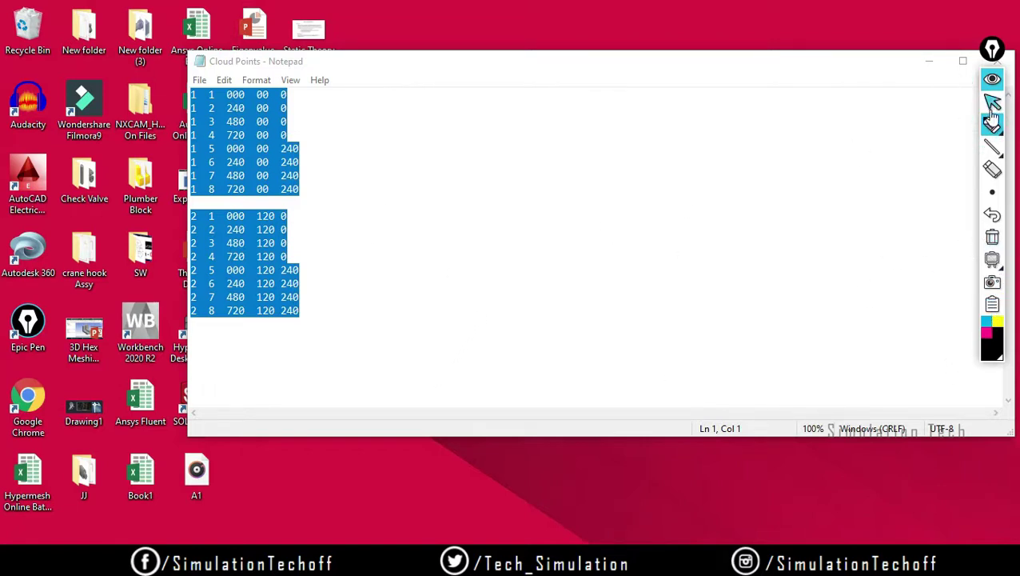
left_click(640, 158)
left_click(992, 258)
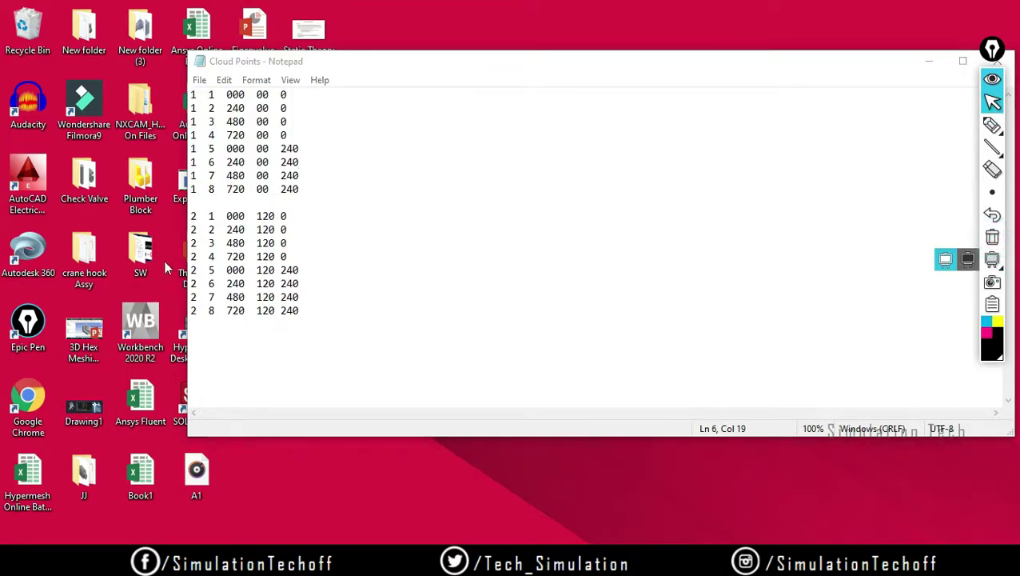
left_click(992, 125)
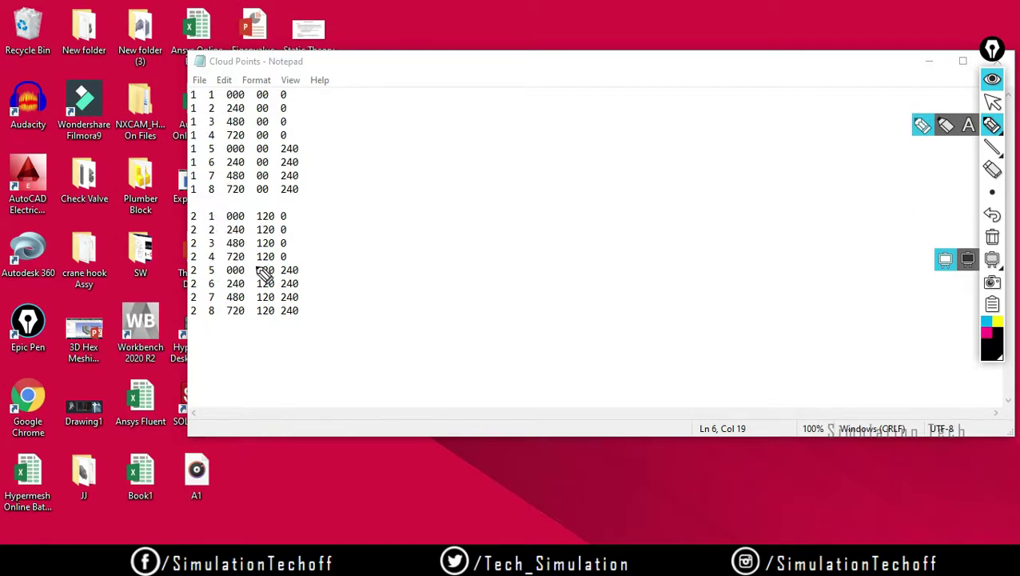
mouse_move(244, 77)
left_mouse_down()
mouse_move(234, 68)
mouse_move(272, 76)
mouse_move(258, 81)
mouse_move(312, 78)
left_mouse_up()
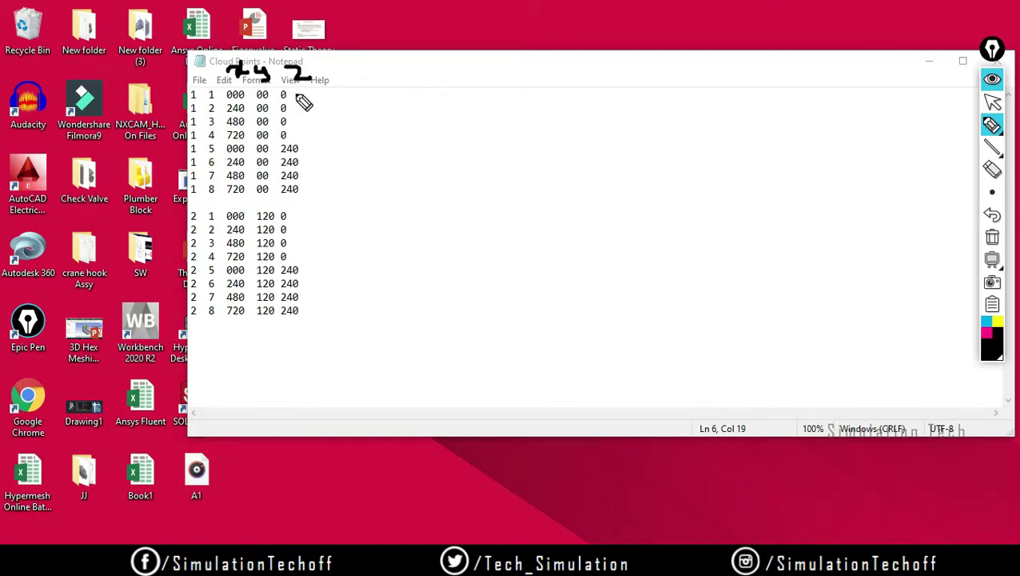
left_click(991, 248)
left_click(991, 92)
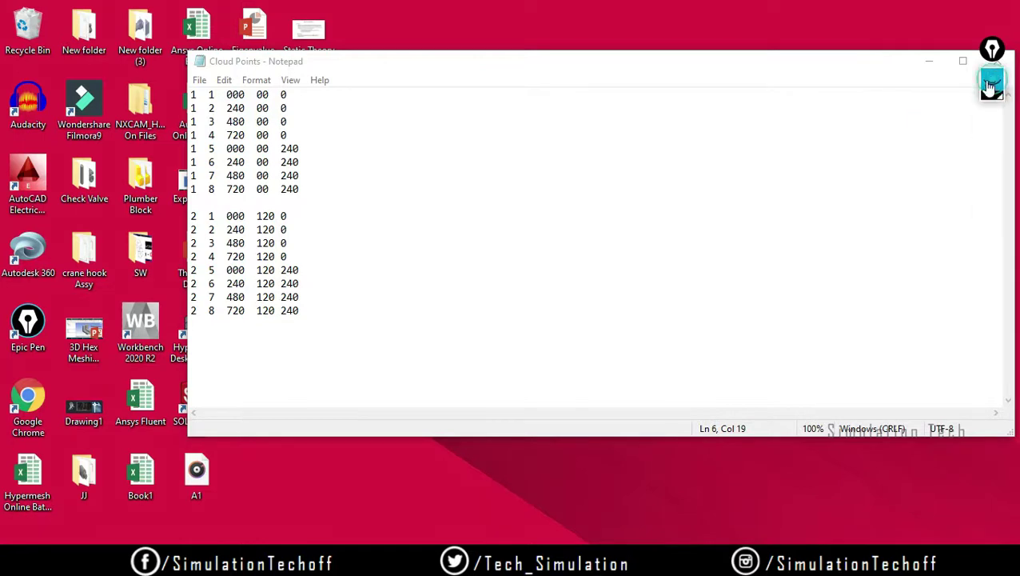
- Close the text file, return to DesignModeler, and generate construction points from the Cloud Points coordinates file
left_click(996, 63)
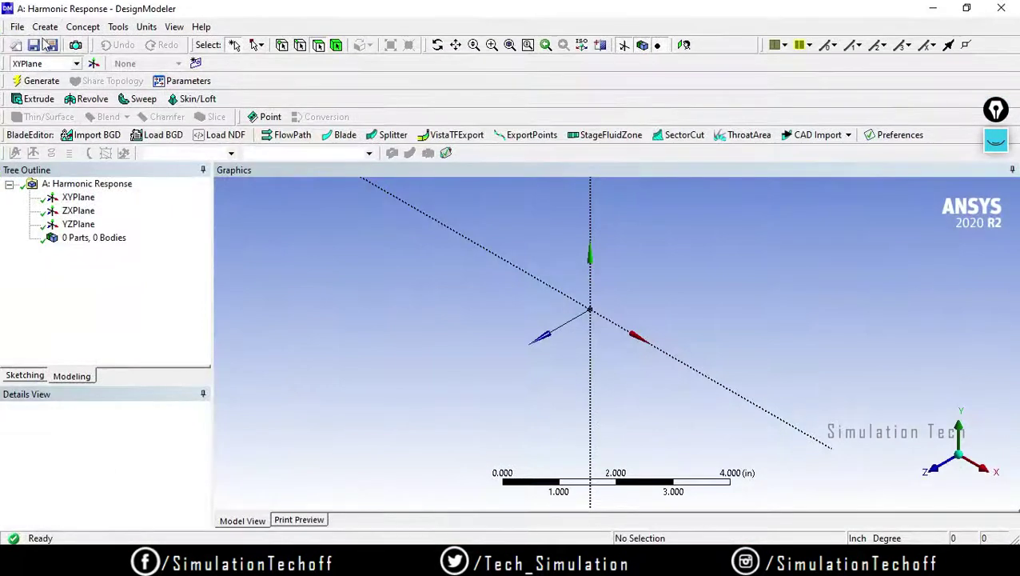
left_click(47, 27)
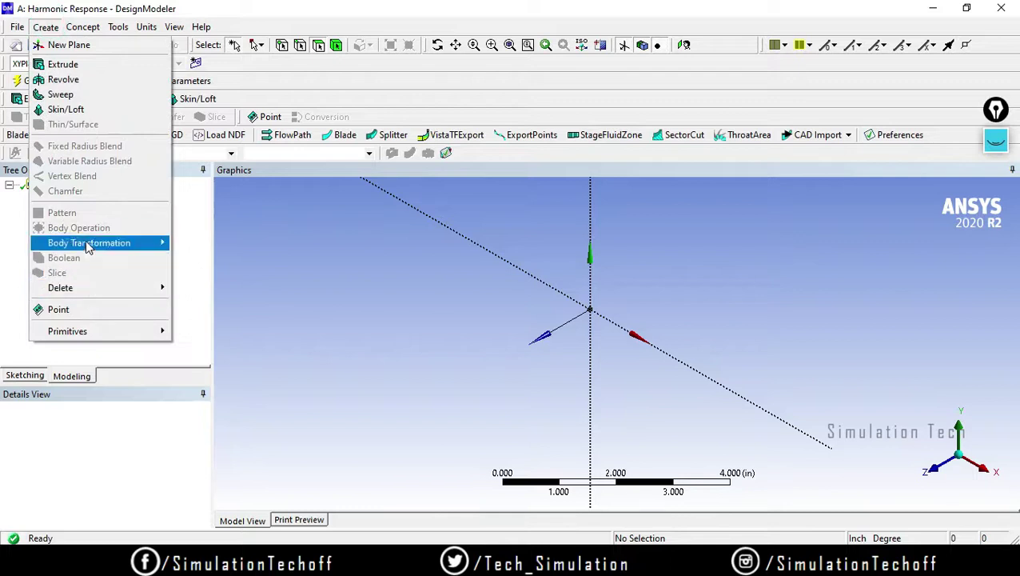
left_click(105, 309)
left_click(172, 468)
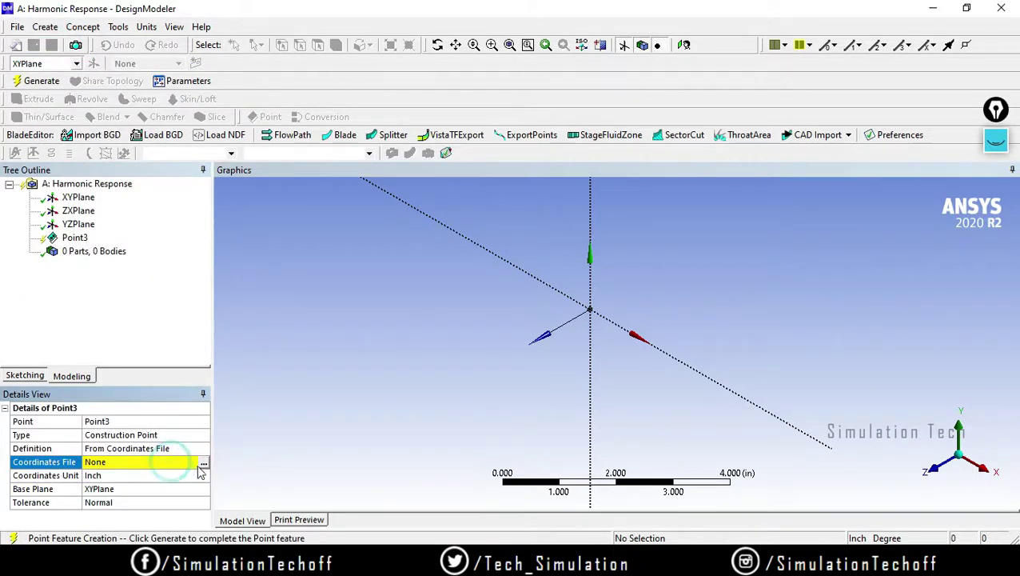
left_click(204, 462)
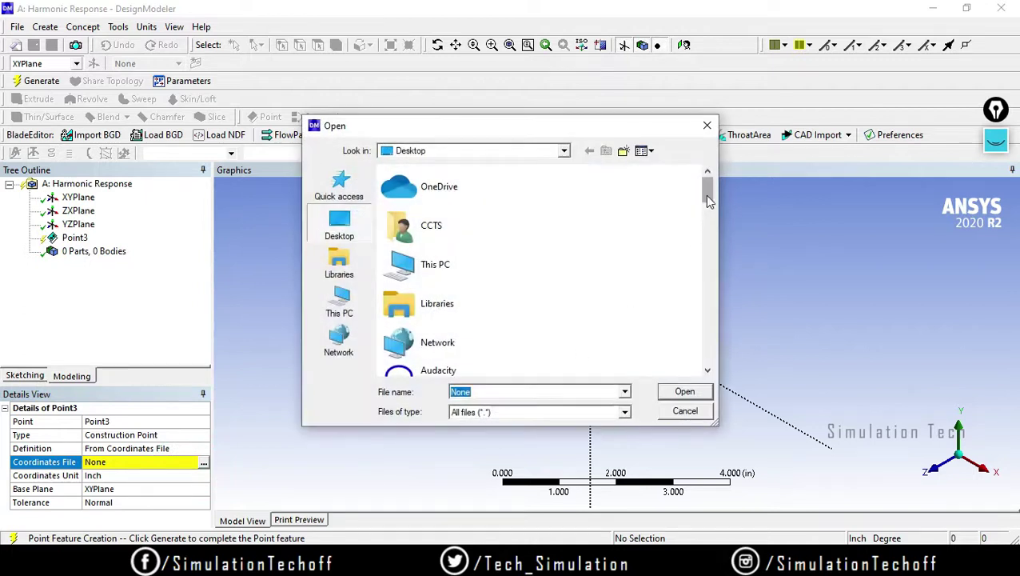
left_click_drag(708, 200, 709, 308)
left_click(469, 270)
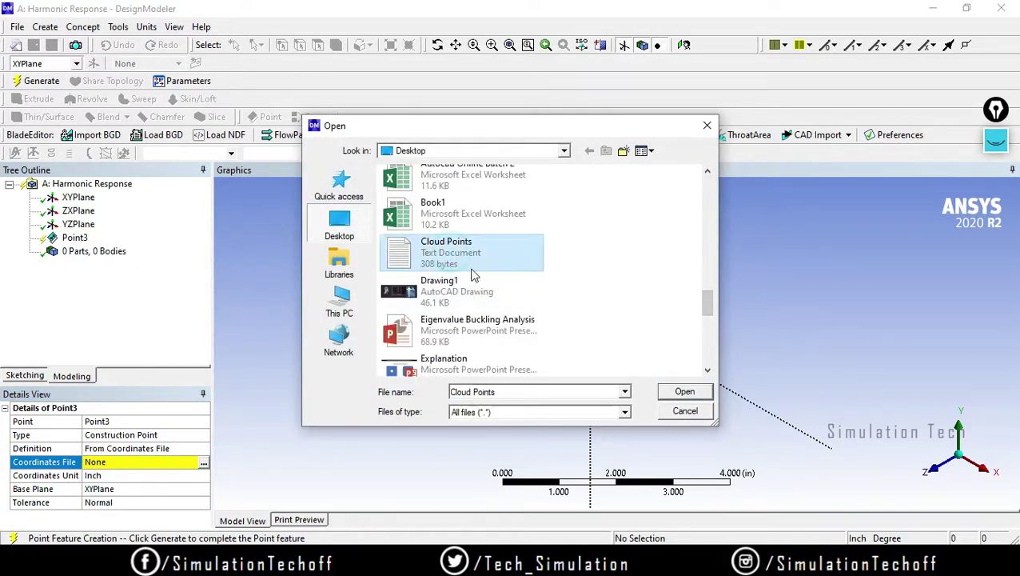
left_click(684, 392)
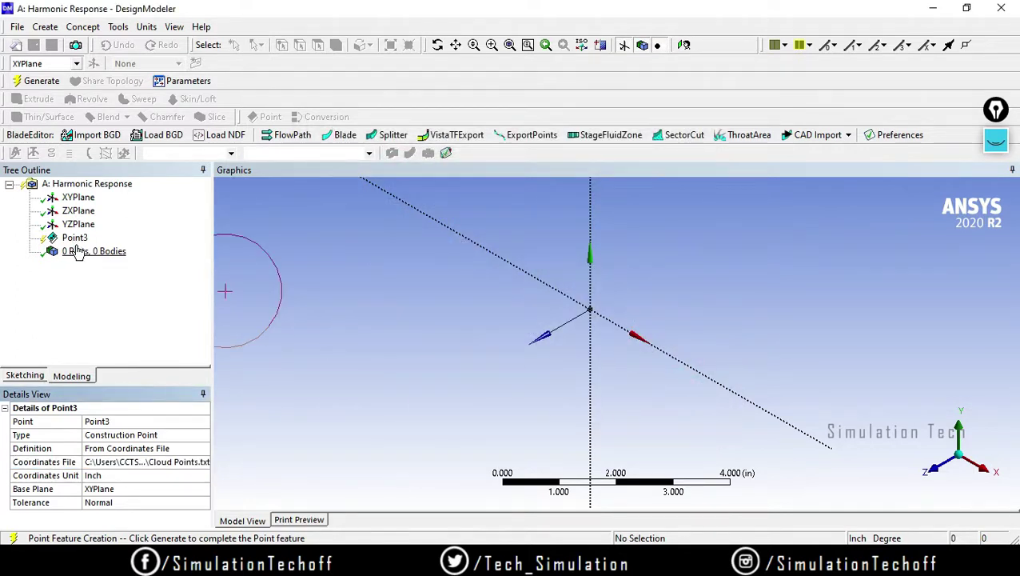
left_click(36, 83)
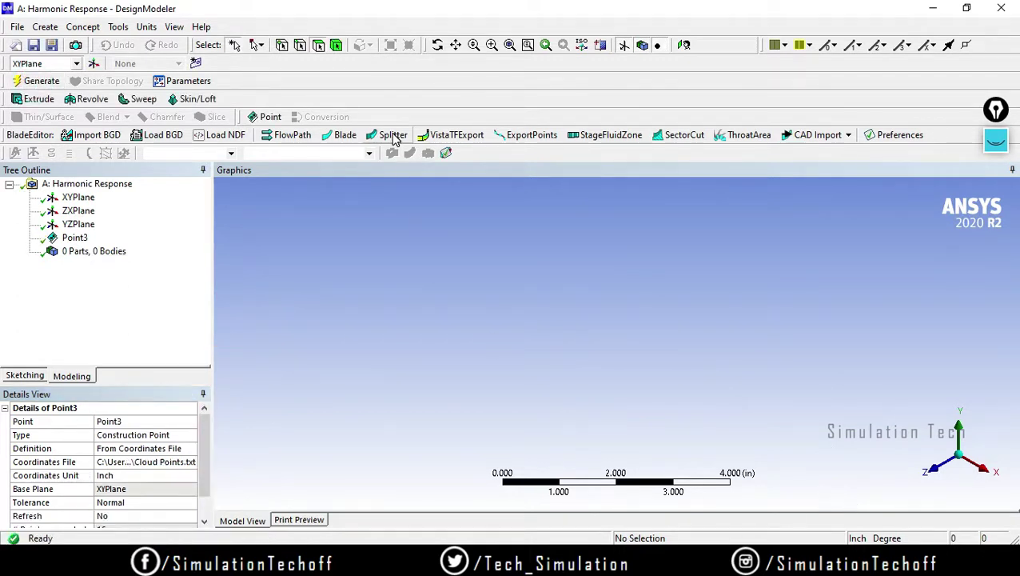
left_click(685, 46)
middle_click_drag(758, 337, 669, 325)
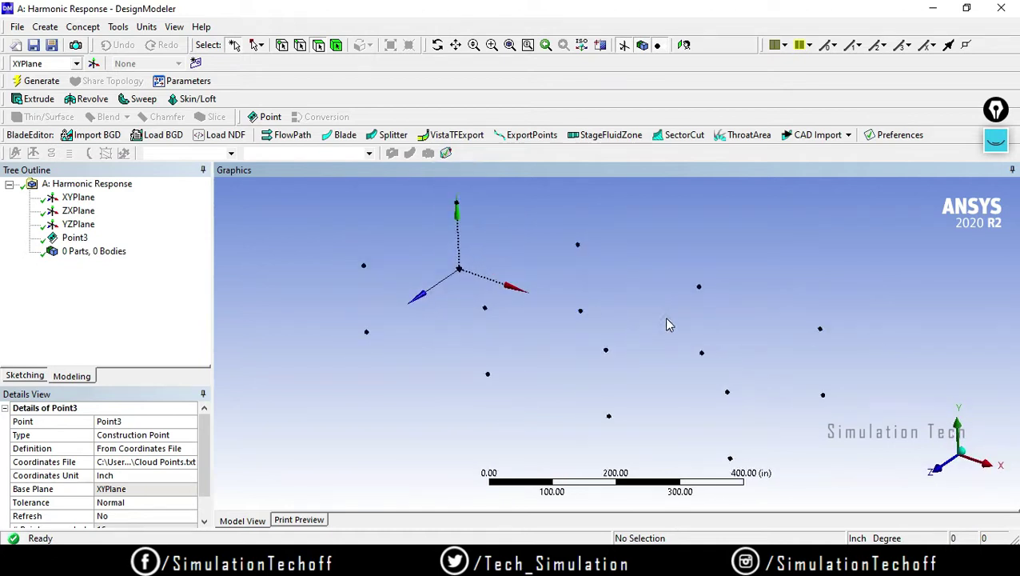
left_click(31, 376)
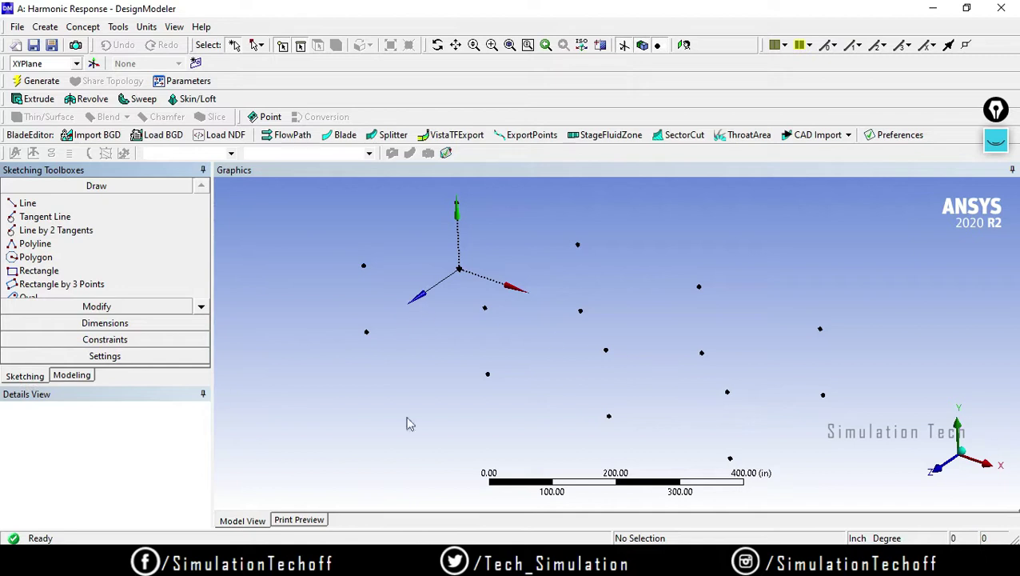
left_click(77, 379)
mouse_move(696, 368)
middle_mouse_down()
mouse_move(734, 373)
mouse_move(714, 391)
mouse_move(705, 348)
middle_mouse_up()
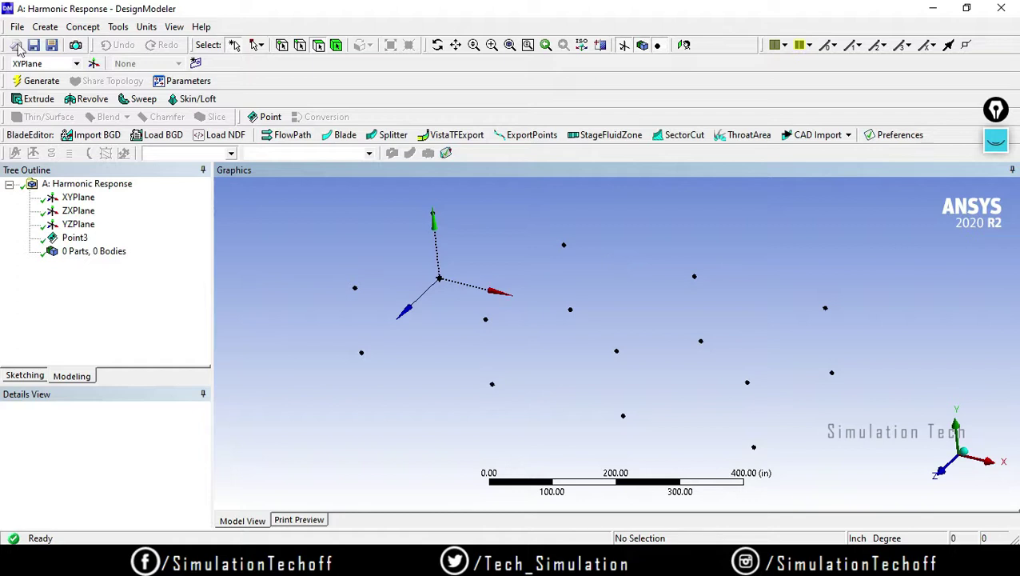
left_click(44, 28)
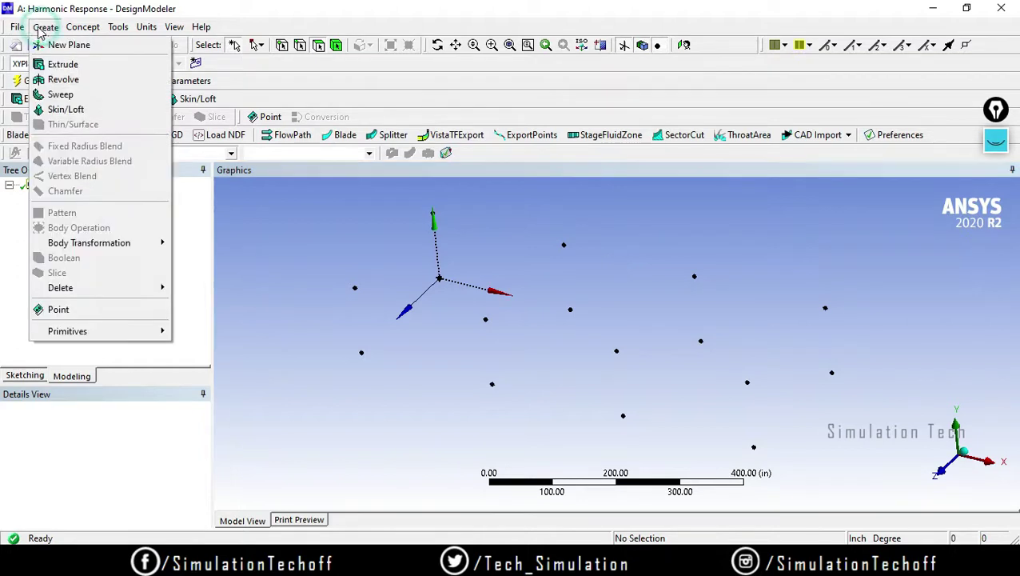
- Start Lines From Points and connect the eight upper-level points into a closed rectangular perimeter
mouse_move(76, 28)
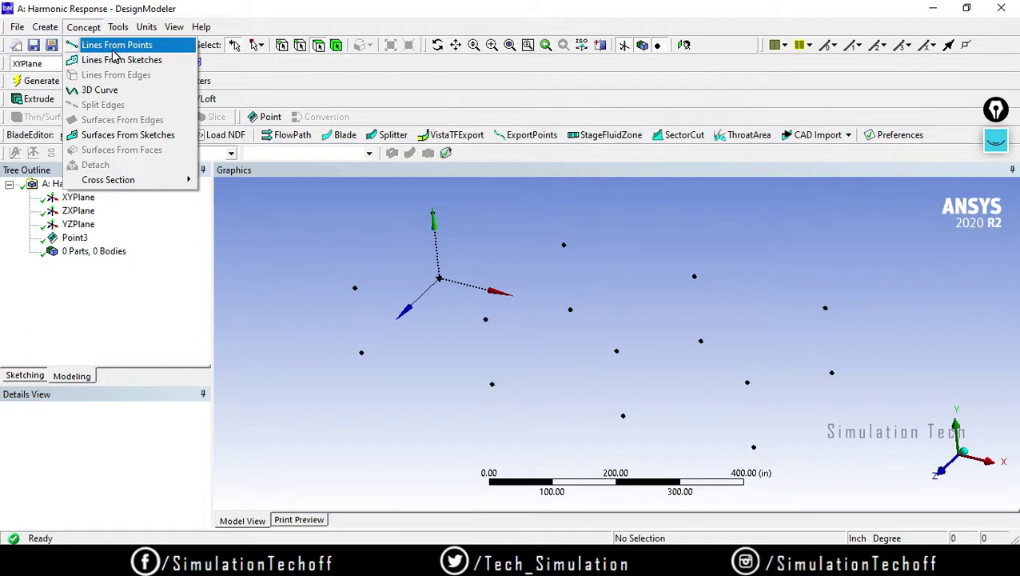
left_click(114, 48)
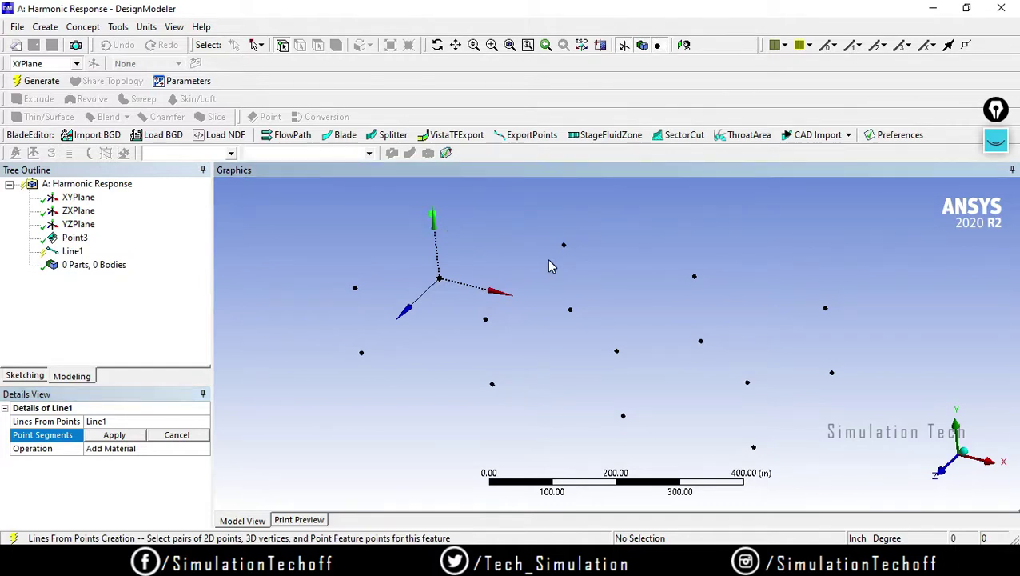
left_click(563, 244)
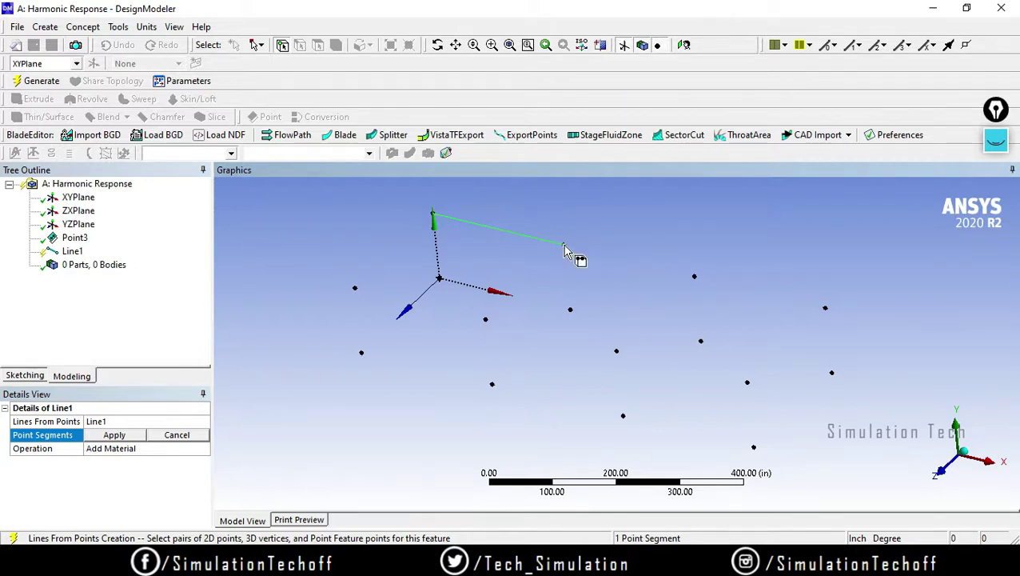
left_click(694, 275)
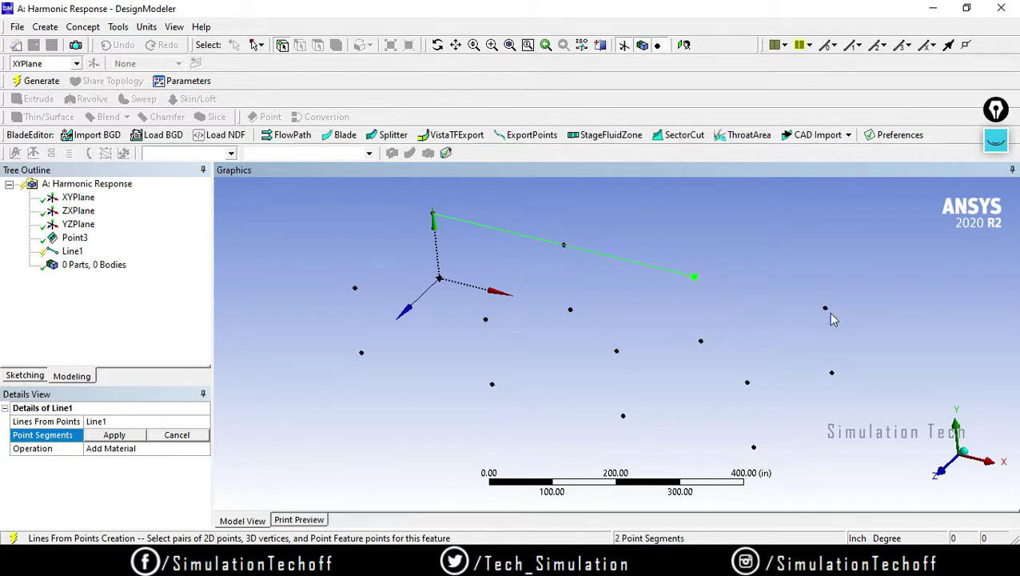
middle_click_drag(797, 370, 751, 316, "ctrl")
left_click(789, 265)
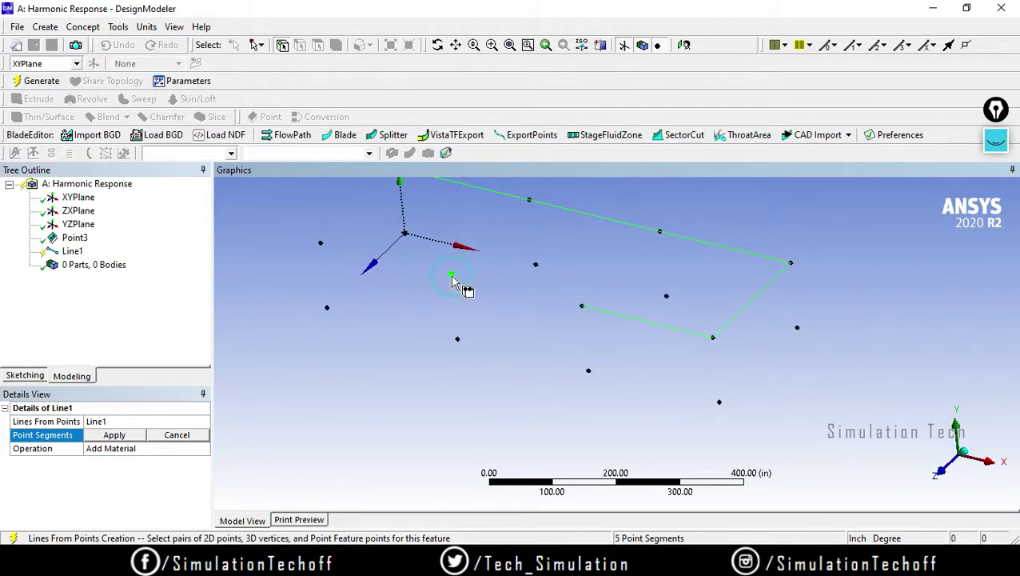
left_click(582, 307)
left_click(451, 274)
middle_click_drag(459, 284, 534, 356, "ctrl")
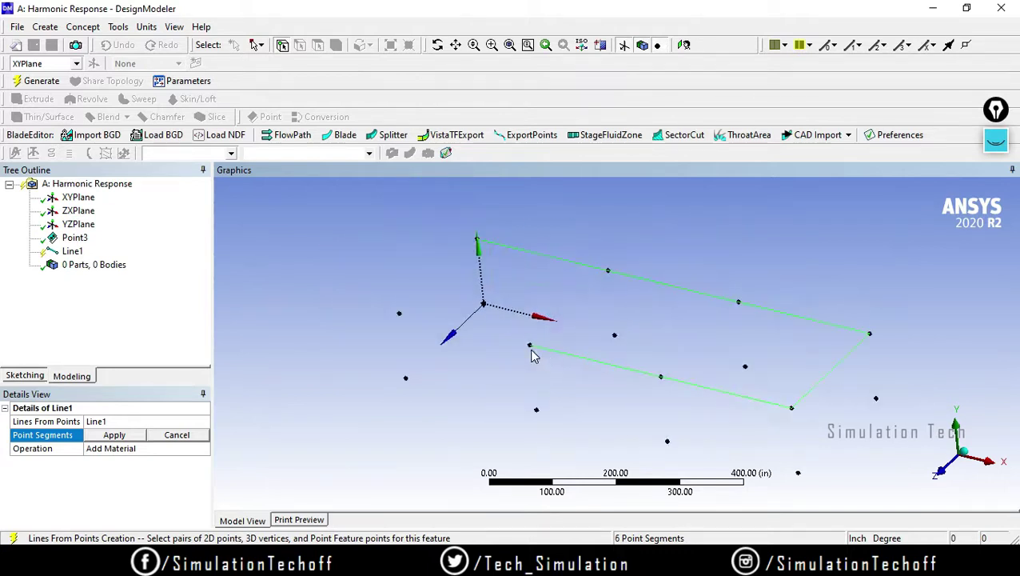
left_click(530, 345)
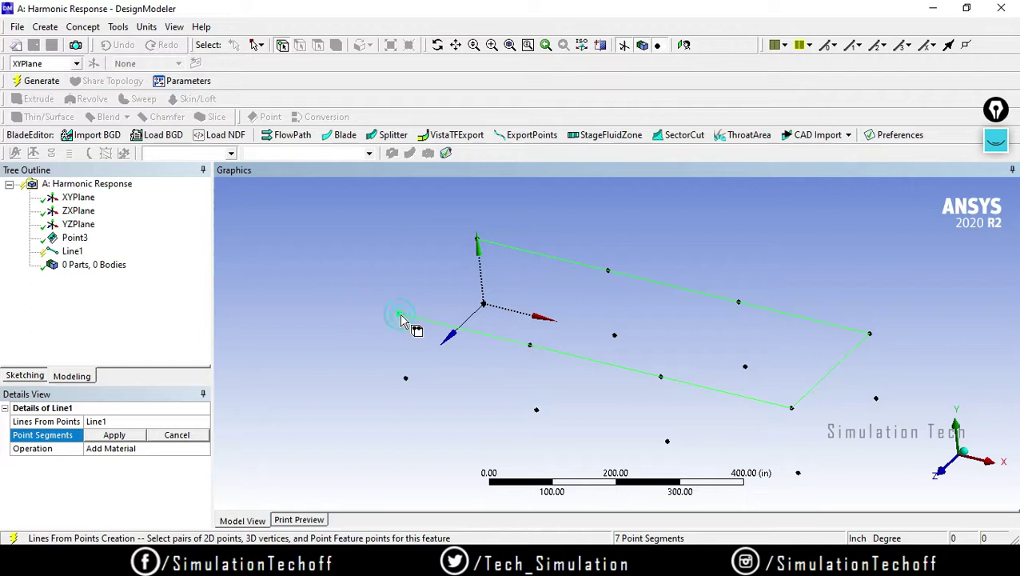
left_click(477, 240)
- Add two cross segments joining the opposite intermediate points on the long sides of the upper level
middle_click_drag(724, 337, 559, 353)
left_click(531, 335)
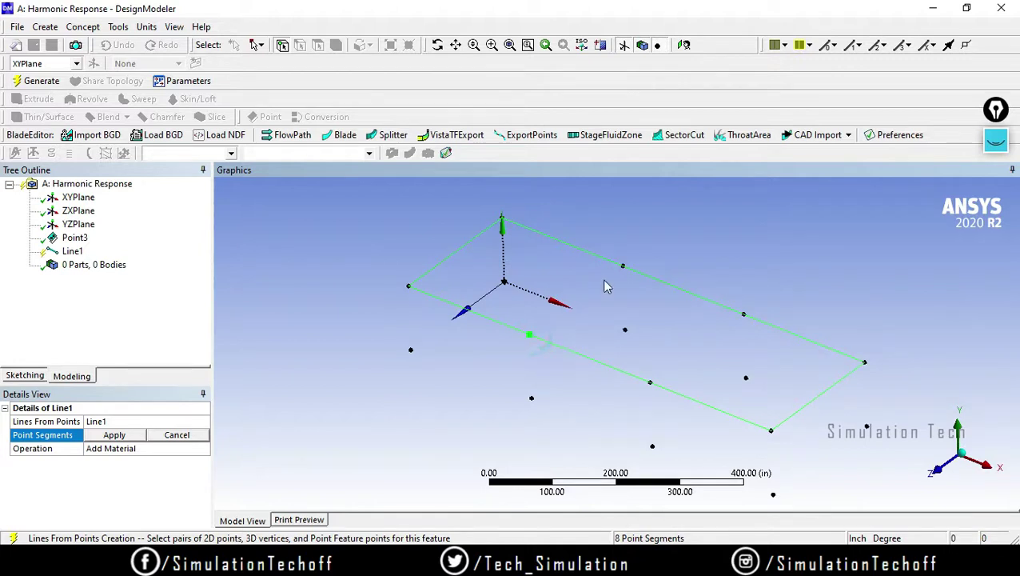
left_click(624, 267)
left_click(649, 383)
left_click(745, 315)
- Apply the selected point segments with the Add Material operation and generate the upper-level line body
middle_click_drag(744, 314, 737, 374)
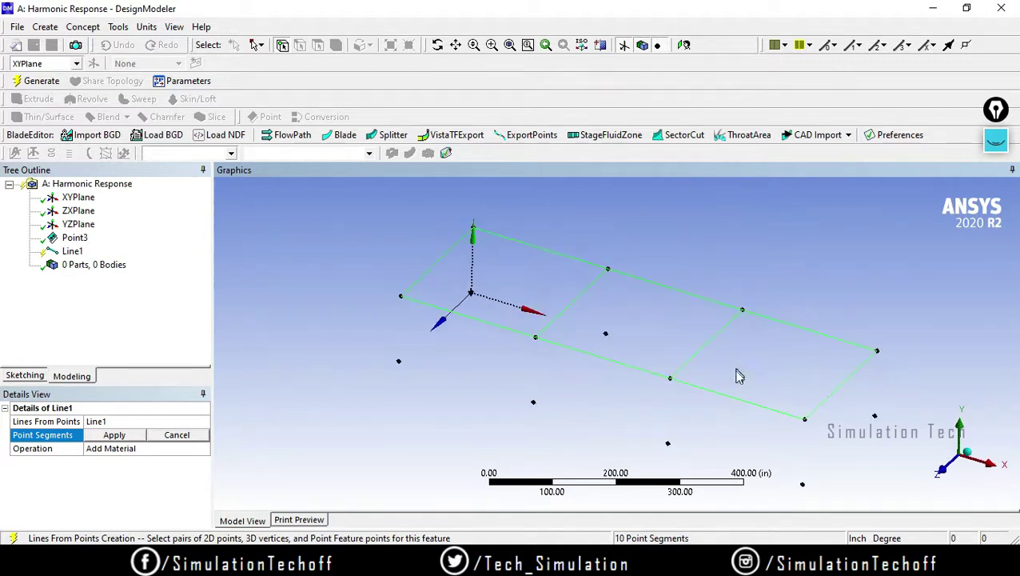
mouse_move(804, 344)
middle_mouse_down()
mouse_move(808, 331)
mouse_move(789, 323)
middle_mouse_up()
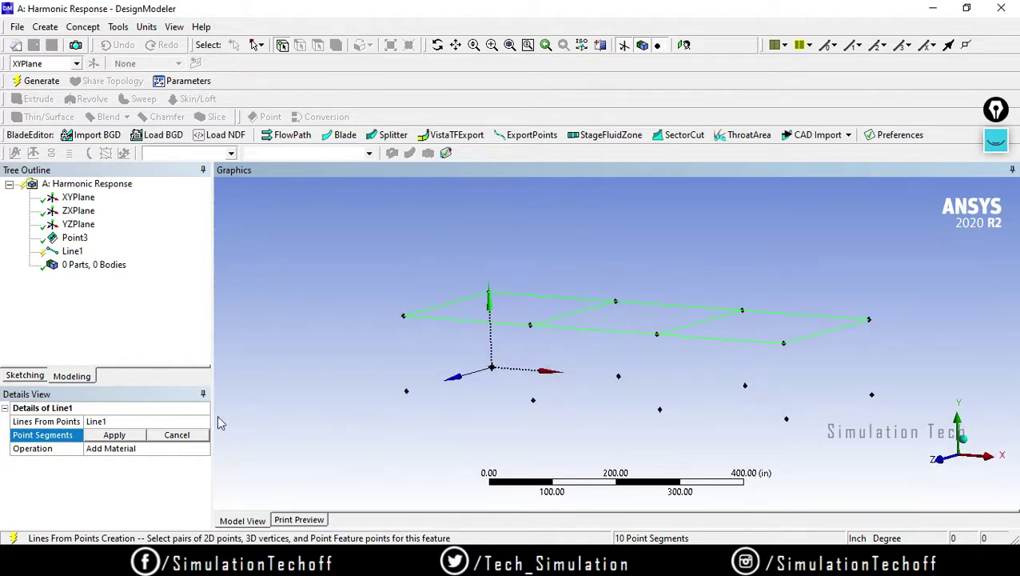
left_click(114, 437)
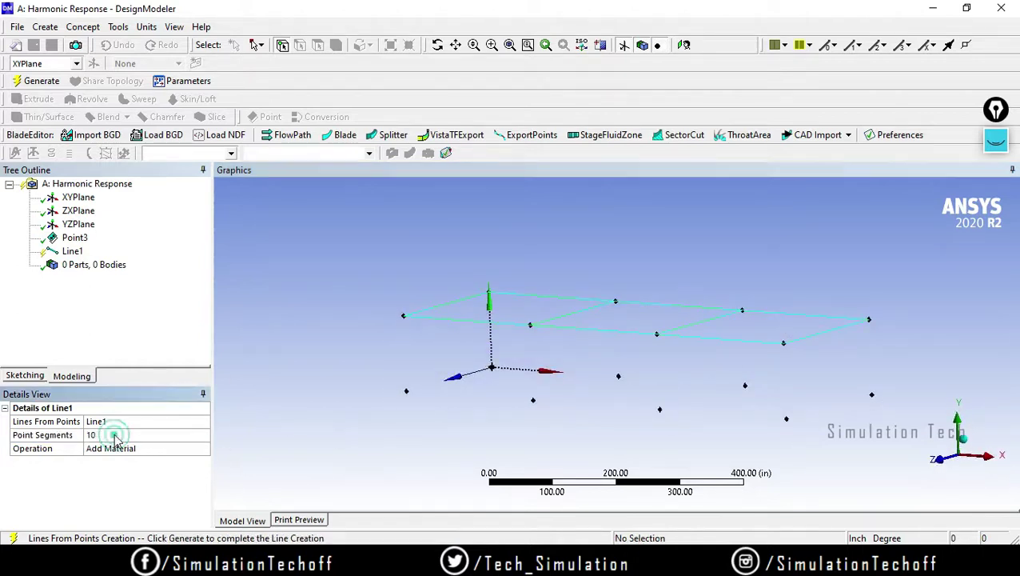
left_click(35, 80)
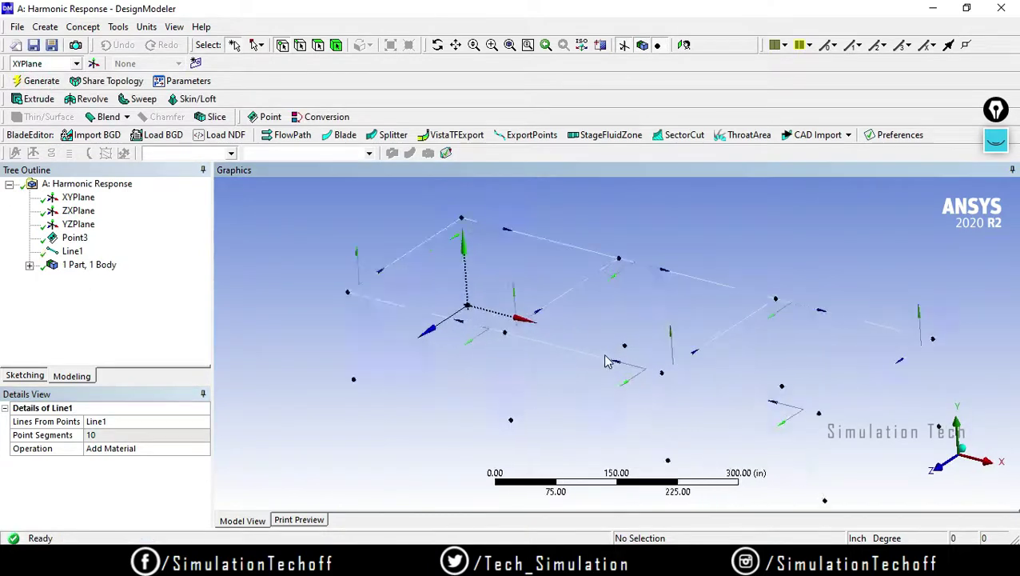
- Select the new line body under the parts in the model tree and examine its edges and details
middle_click_drag(731, 376, 724, 352)
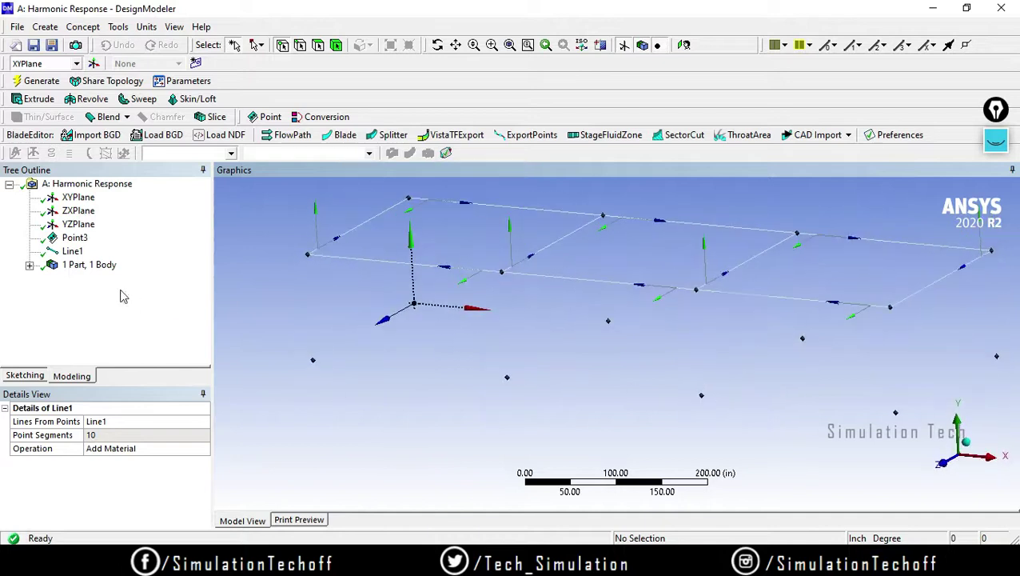
left_click(28, 264)
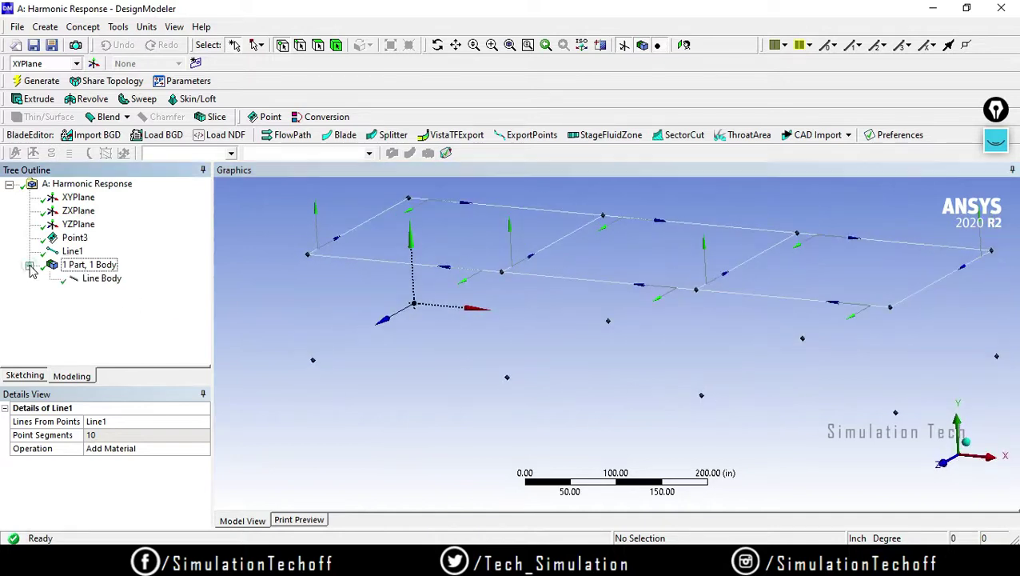
left_click(96, 279)
middle_click_drag(417, 296, 571, 347)
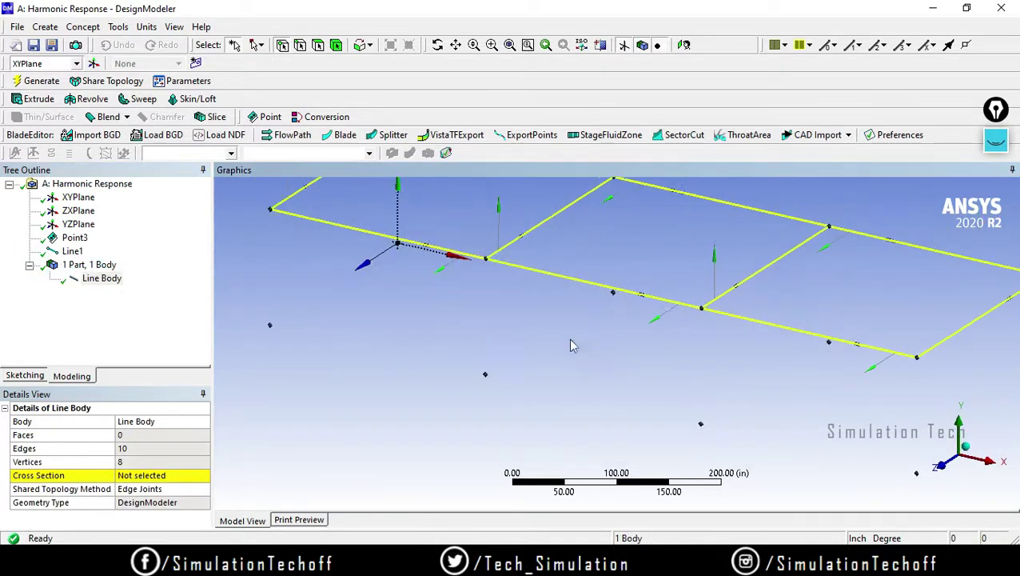
scroll(589, 283, "down", 2)
middle_click_drag(589, 283, 678, 340)
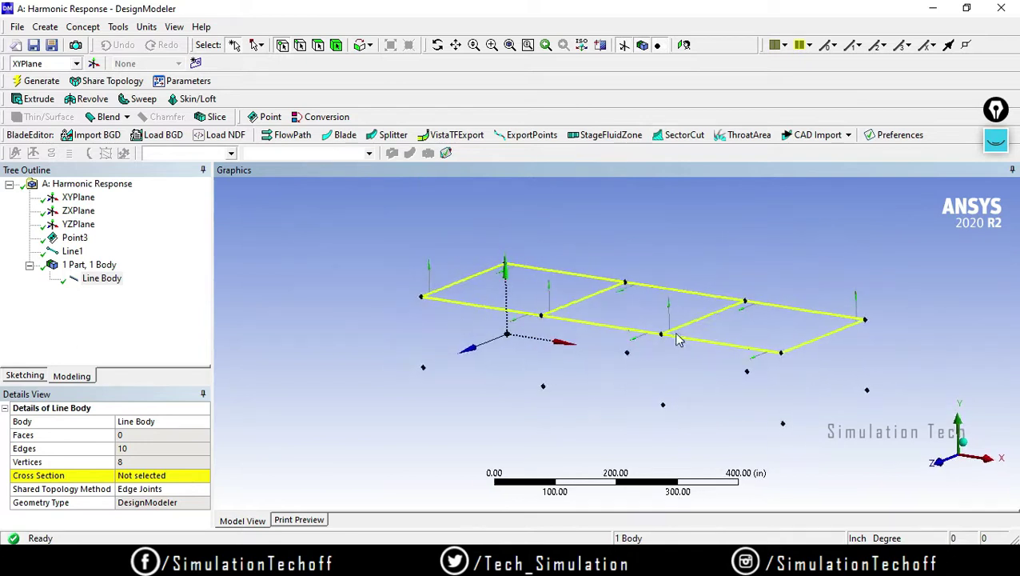
middle_click_drag(639, 310, 637, 348, "ctrl")
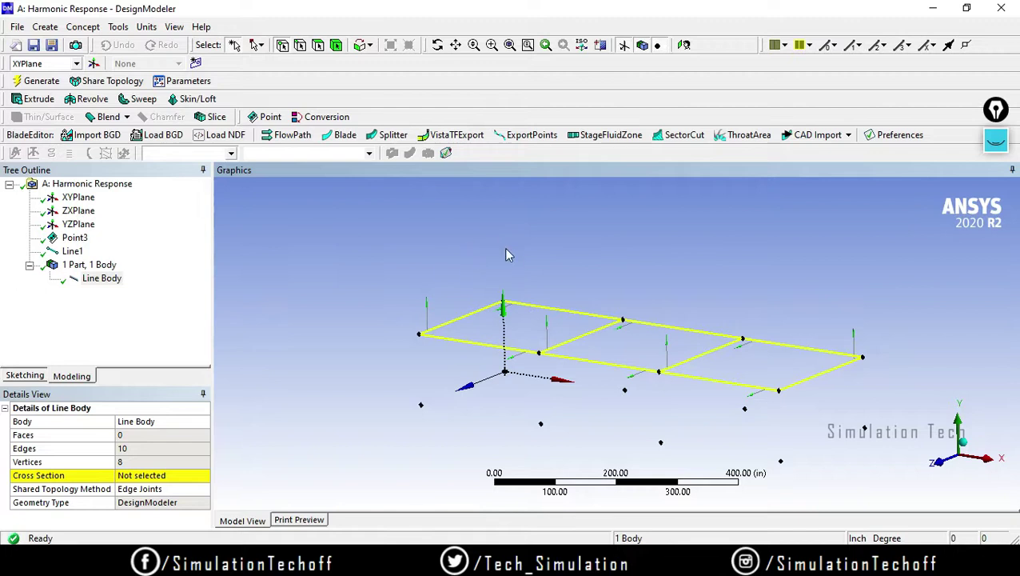
- Start a Translate body transformation and apply the existing line body as the body to translate
mouse_move(750, 317)
middle_mouse_down()
mouse_move(733, 307)
mouse_move(728, 325)
mouse_move(755, 308)
middle_mouse_up()
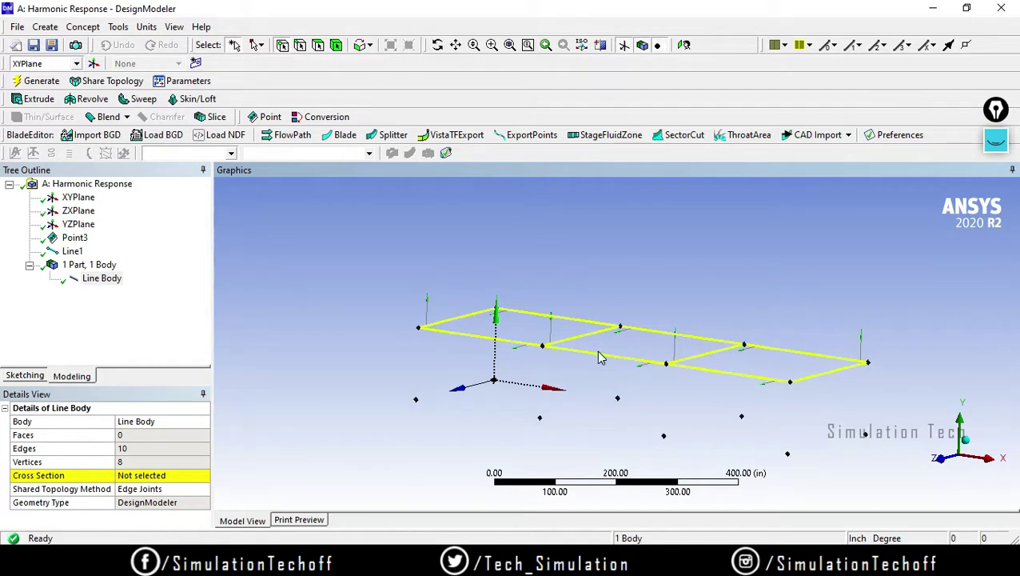
middle_click_drag(827, 303, 825, 319)
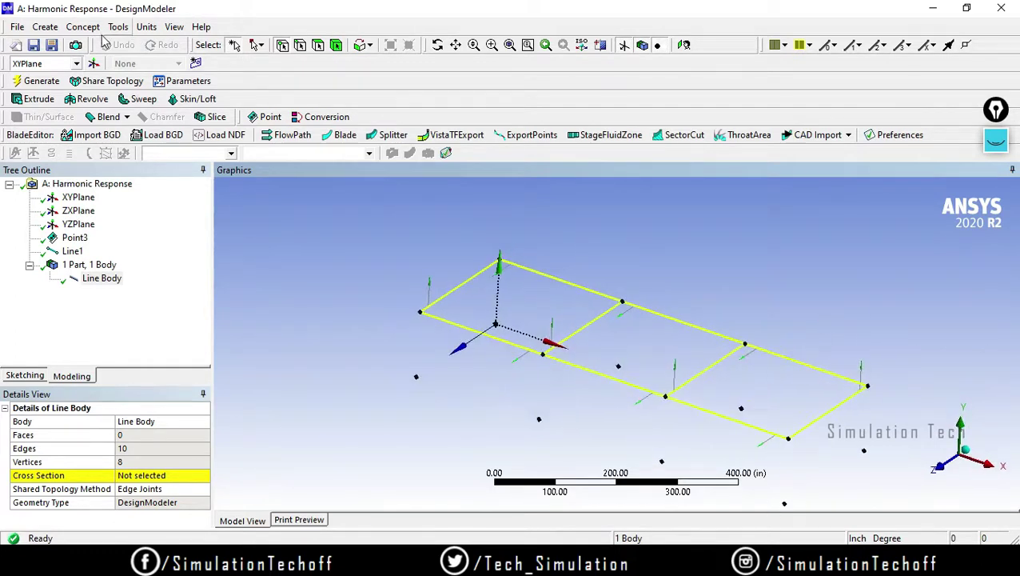
left_click(37, 26)
left_click(40, 27)
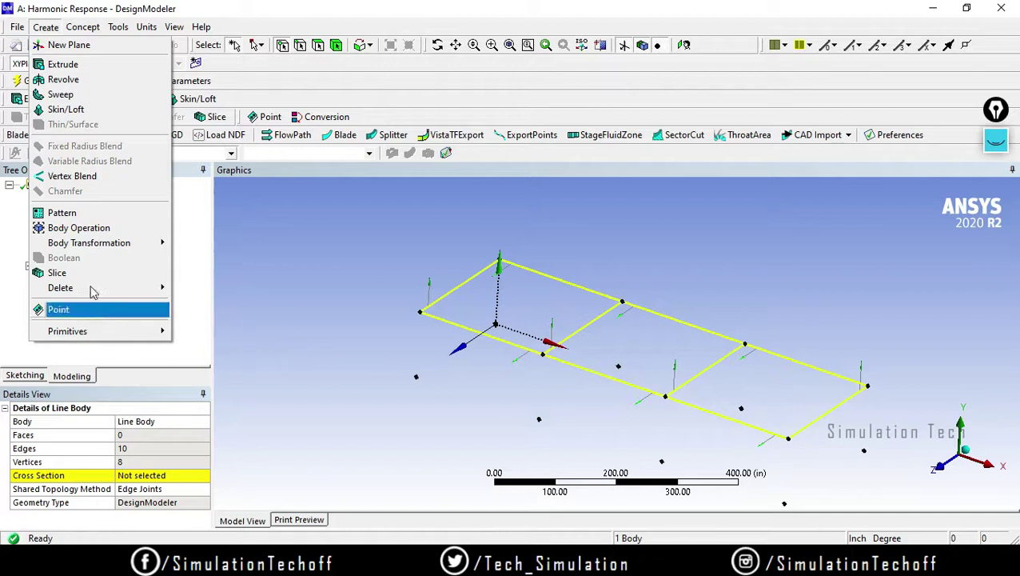
mouse_move(88, 248)
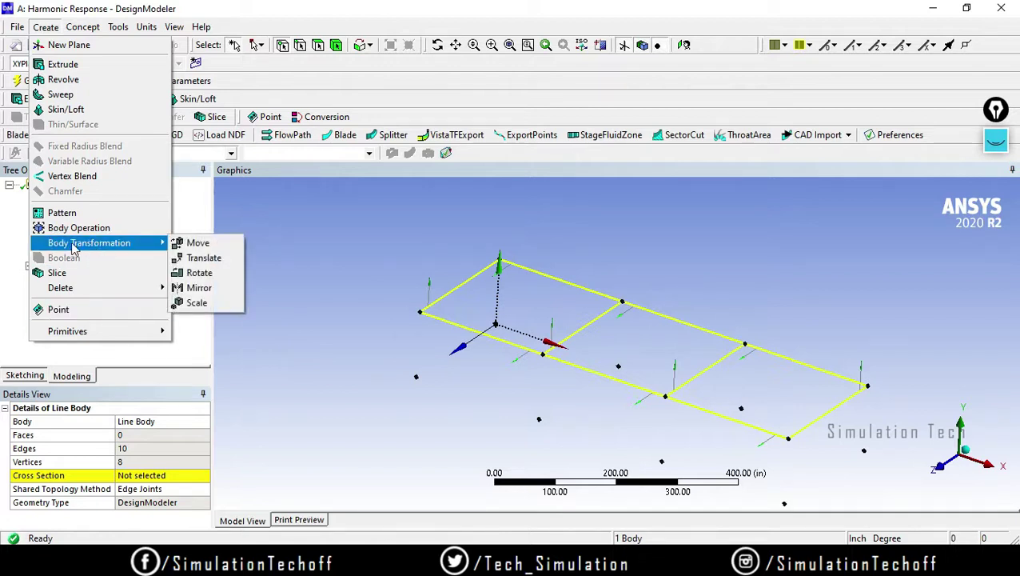
left_click(208, 258)
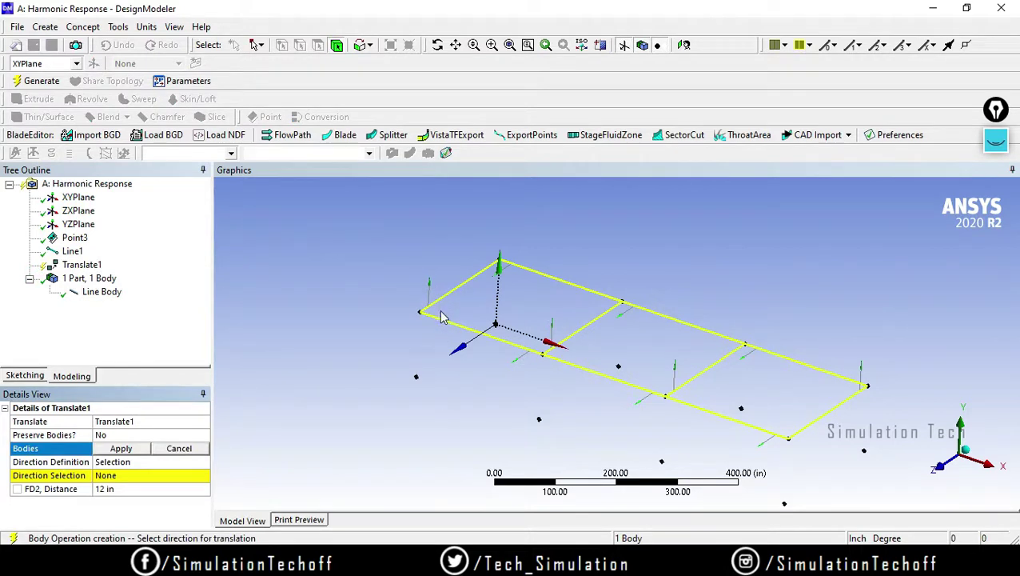
left_click(123, 452)
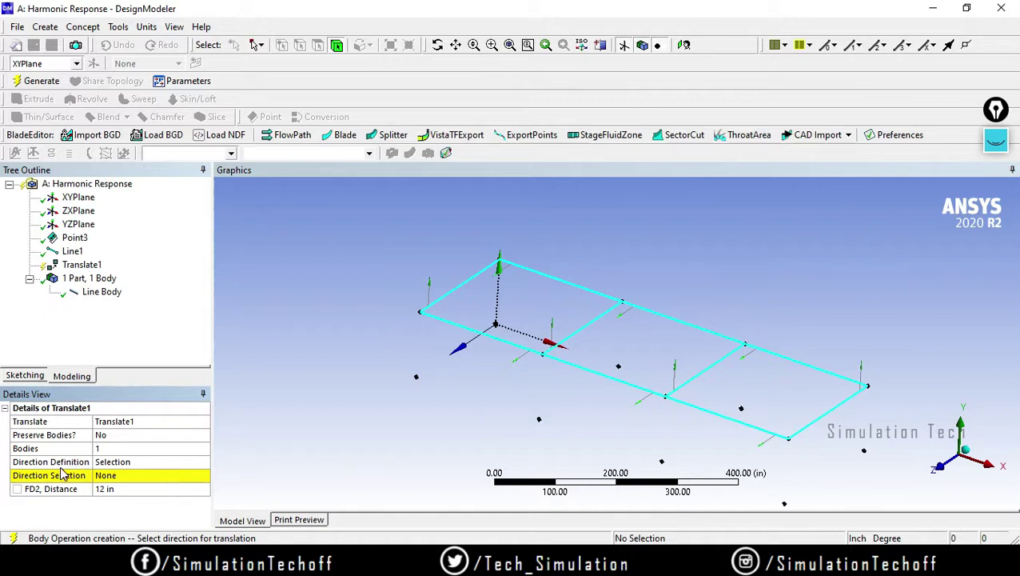
- Define the translation direction by Coordinates and set the Y offset to 12 in
left_click(141, 464)
left_click(206, 464)
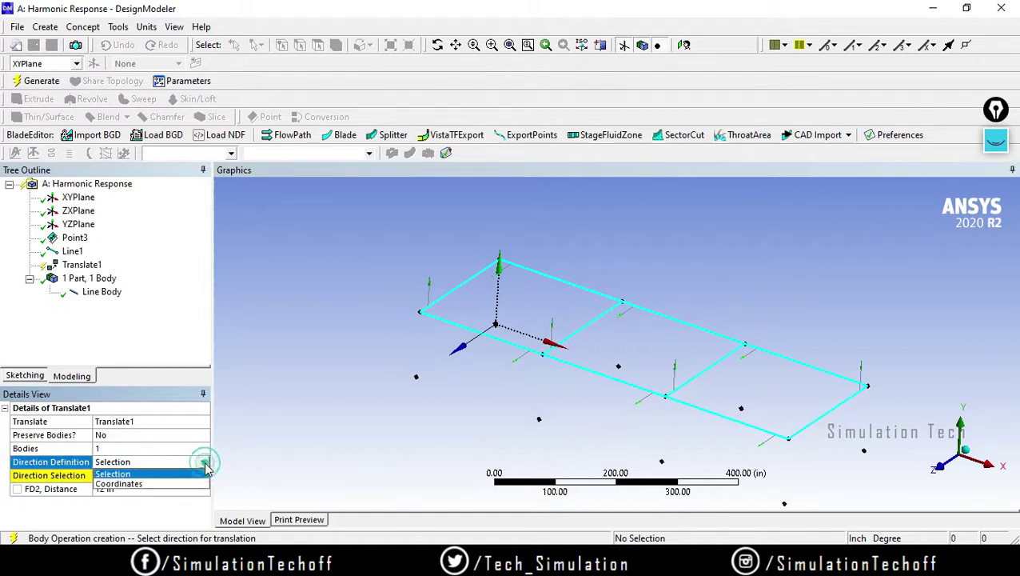
left_click(186, 481)
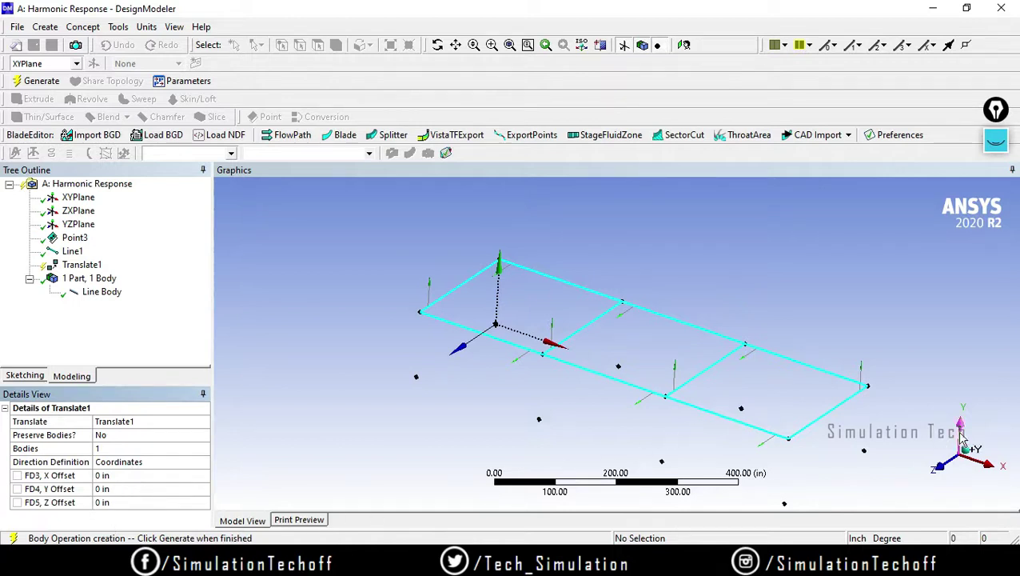
left_click(124, 489)
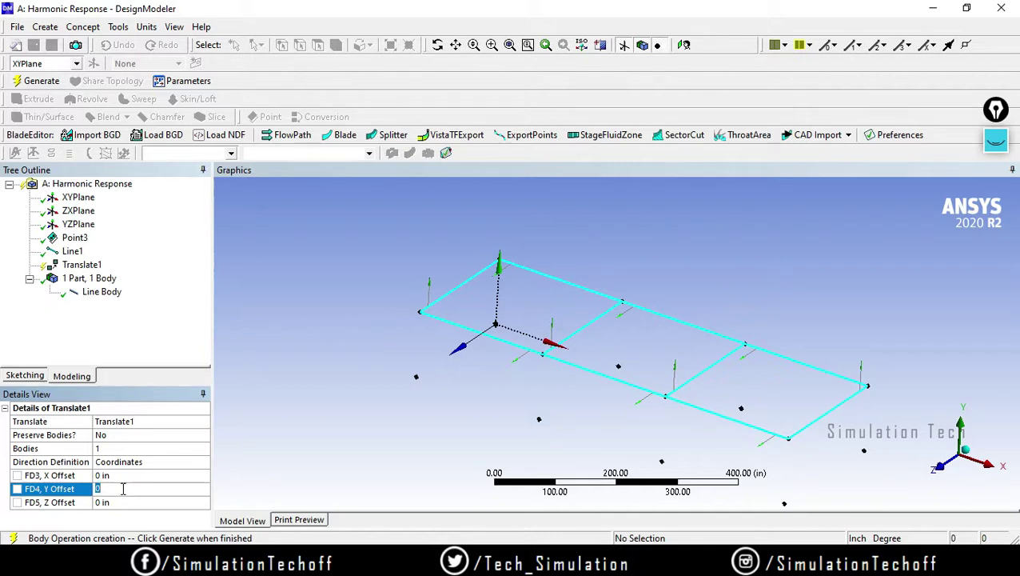
type("12")
key("Return")
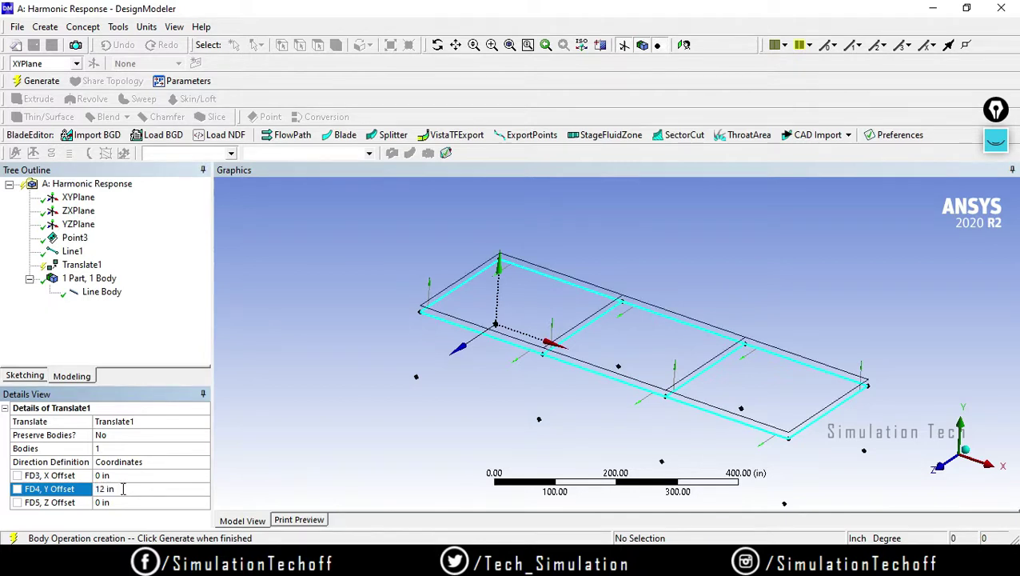
- Set the translation's Y offset to 120 in
middle_click_drag(647, 395, 654, 374)
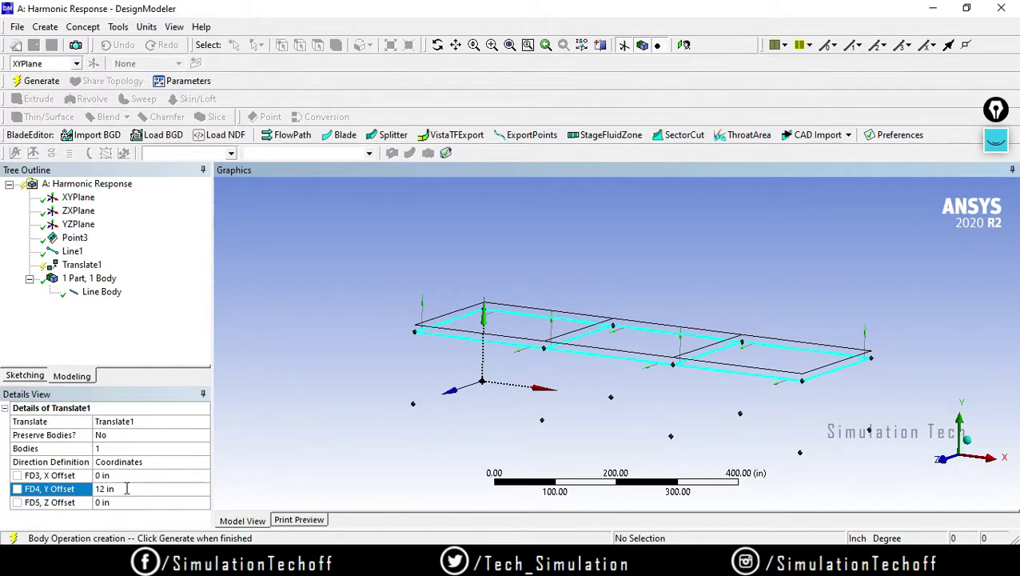
mouse_move(674, 411)
middle_mouse_down()
mouse_move(669, 392)
mouse_move(656, 390)
mouse_move(685, 398)
mouse_move(681, 406)
middle_mouse_up()
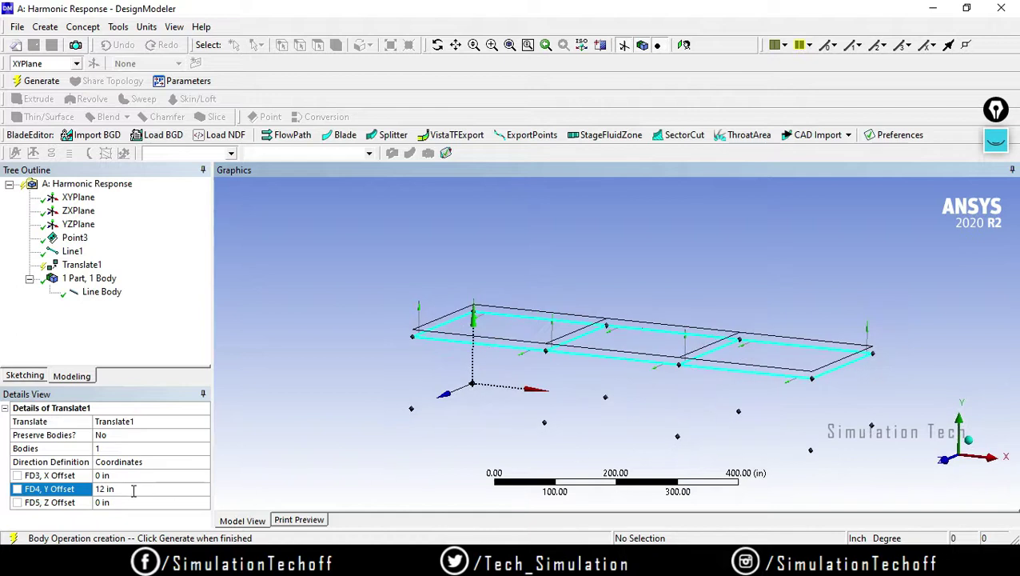
left_click(132, 489)
type("1")
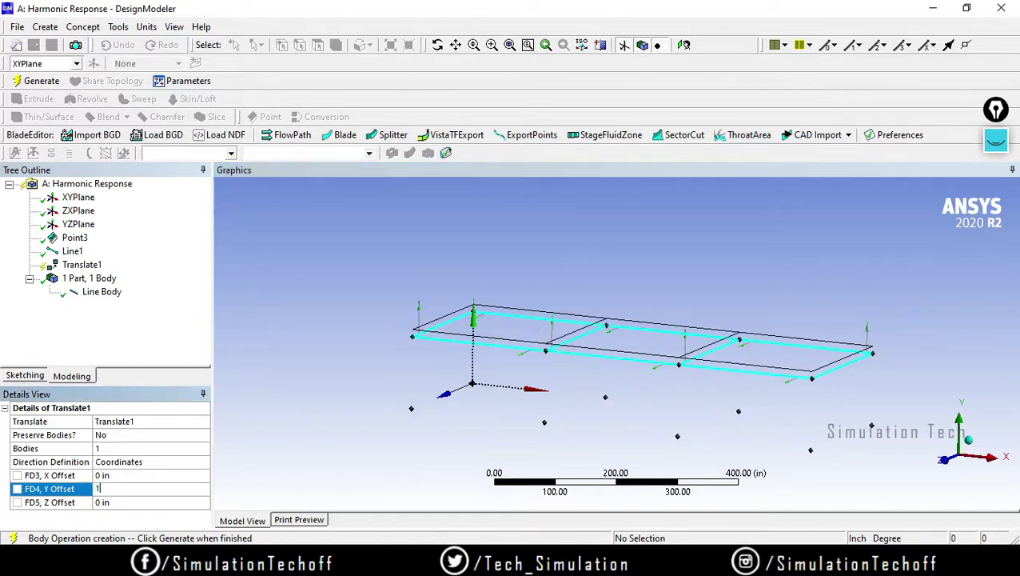
type("20")
key("Return")
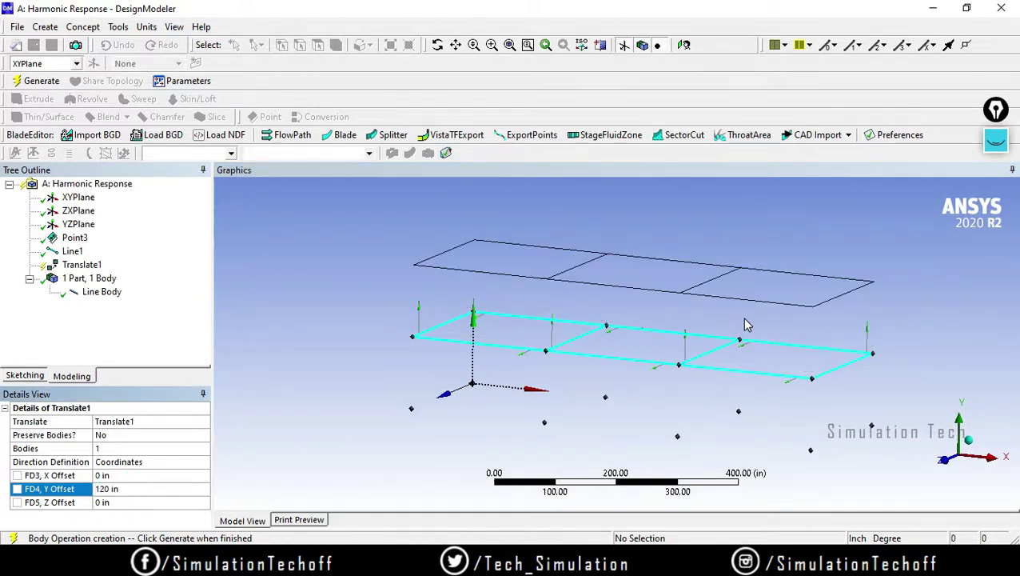
- Set the translation's Y offset to 140 in
mouse_move(745, 324)
middle_mouse_down()
mouse_move(722, 303)
mouse_move(724, 255)
mouse_move(757, 278)
mouse_move(752, 323)
middle_mouse_up()
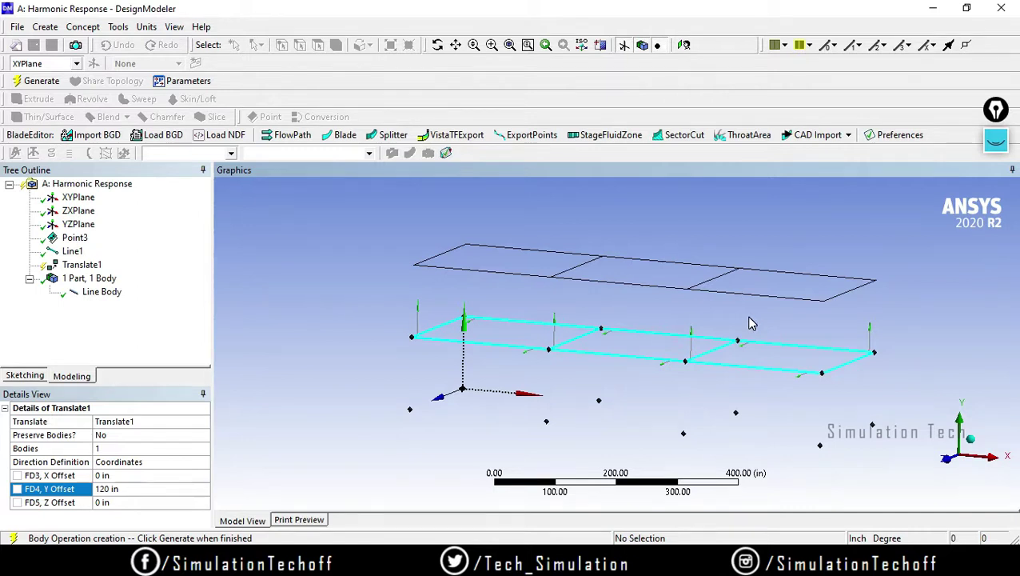
middle_click_drag(835, 292, 788, 342)
left_click(126, 488)
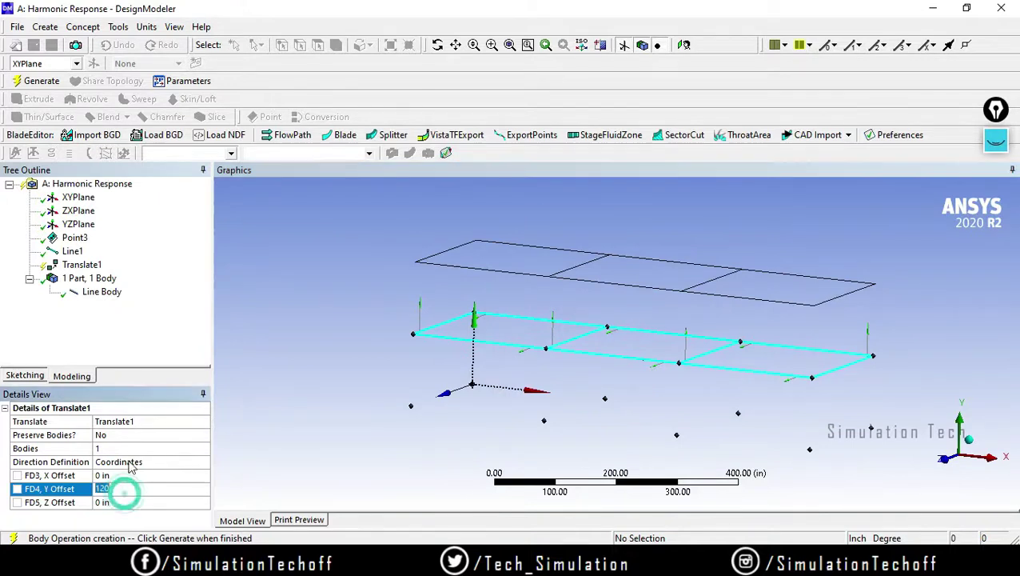
type("1")
key("Return")
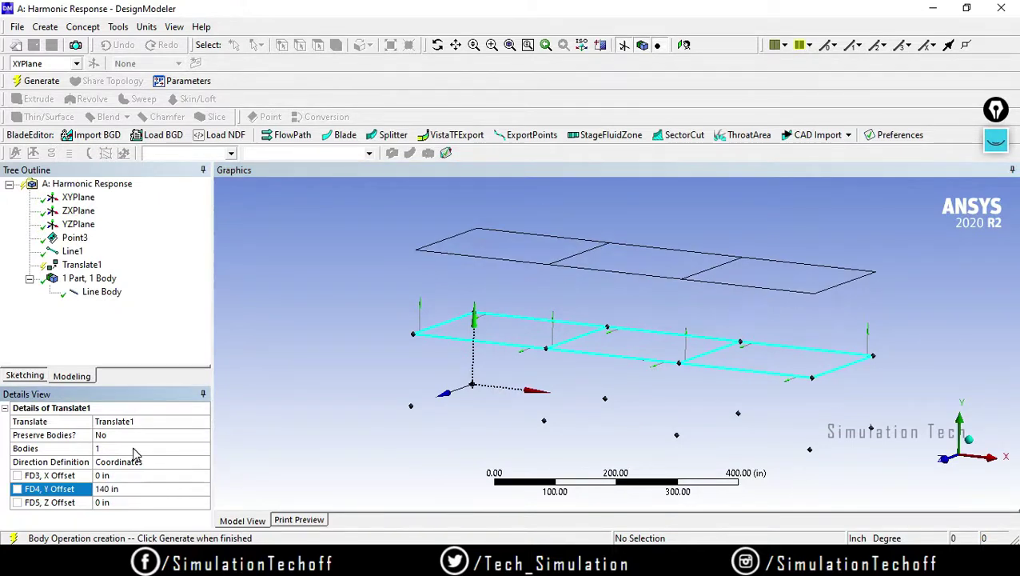
- Generate the translation of the line body and check its position above the imported points
middle_click_drag(739, 278, 865, 291)
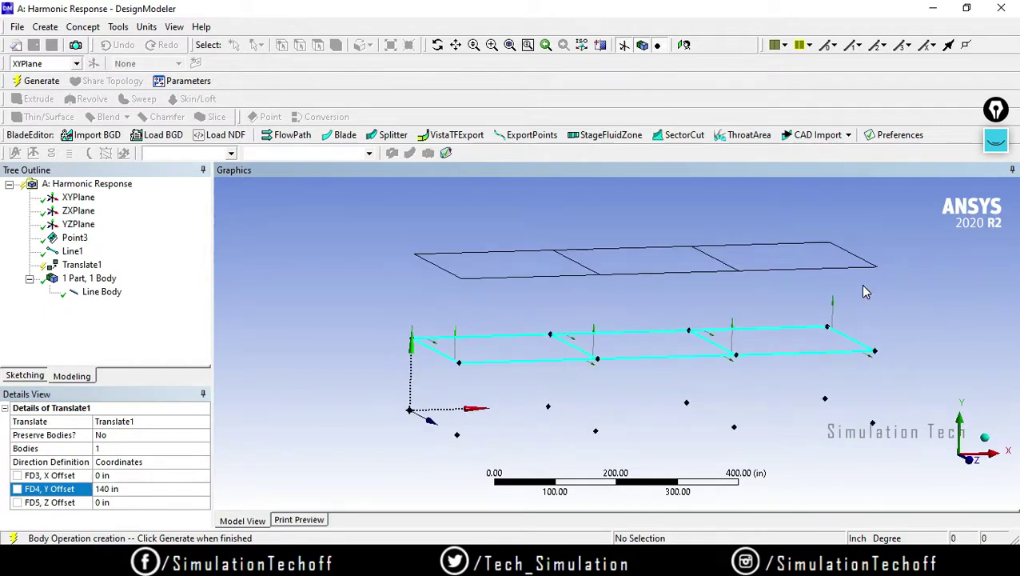
middle_click_drag(391, 277, 216, 334)
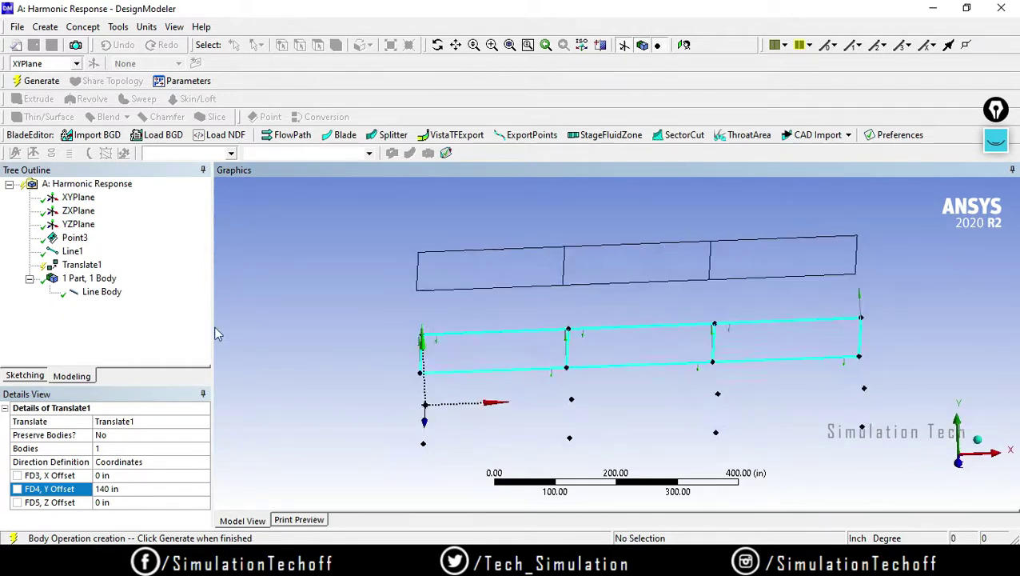
left_click(40, 81)
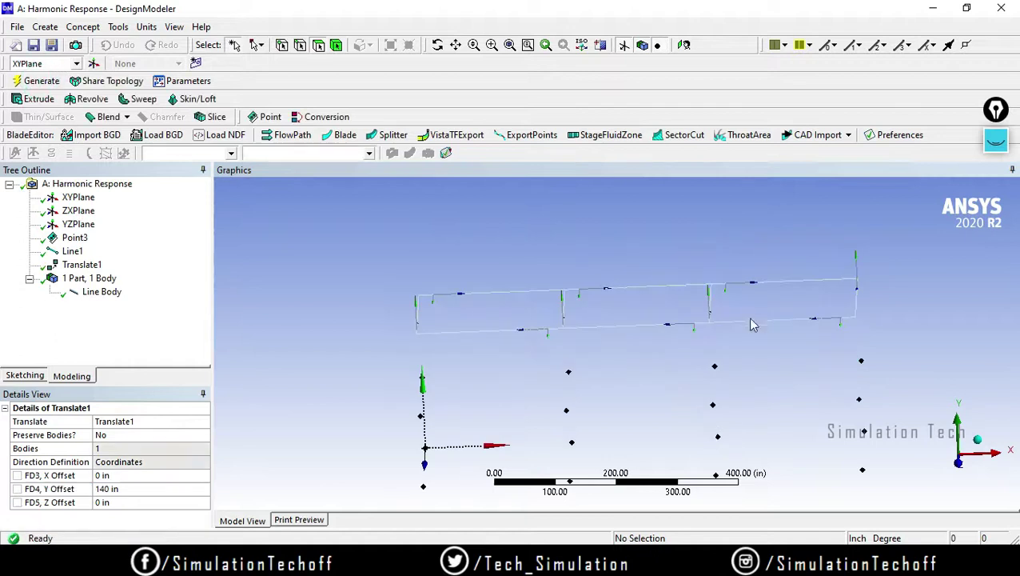
middle_click_drag(762, 433, 712, 296)
scroll(680, 287, "down", 3)
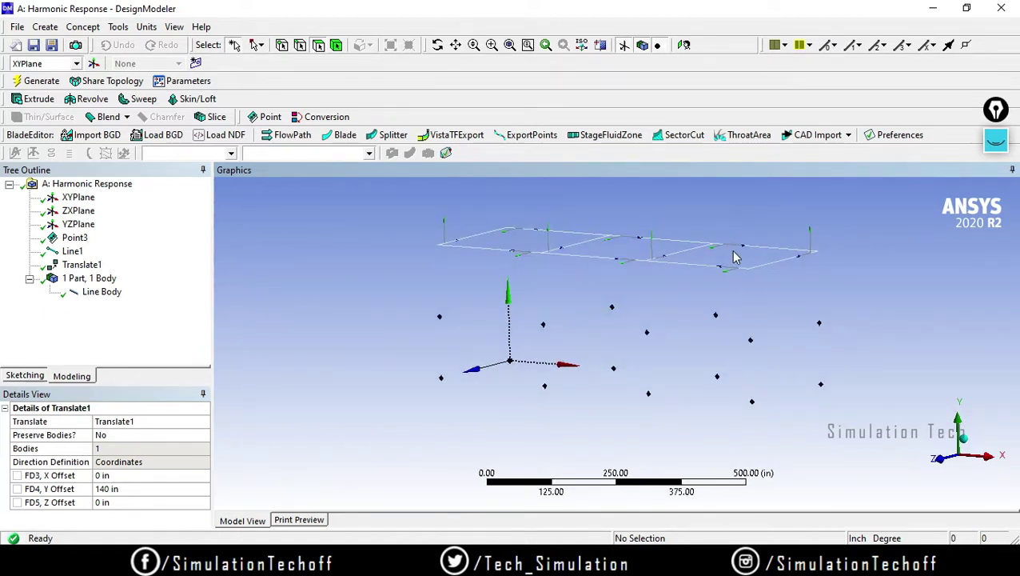
mouse_move(736, 258)
middle_mouse_down()
mouse_move(745, 250)
mouse_move(742, 260)
middle_mouse_up()
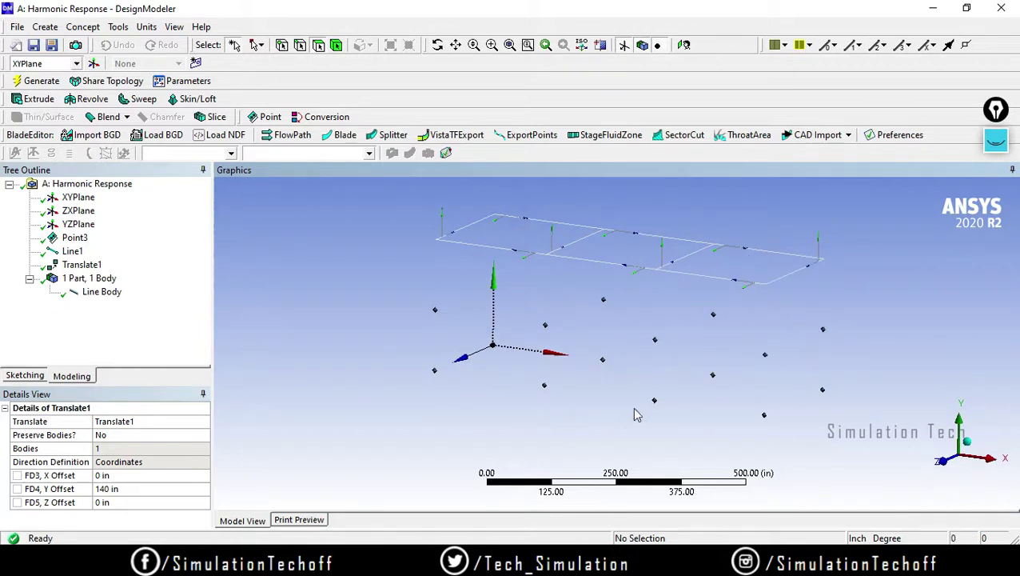
- Edit the translation to preserve the original body and regenerate it so both frame levels are kept
left_click(87, 269)
right_click(86, 269)
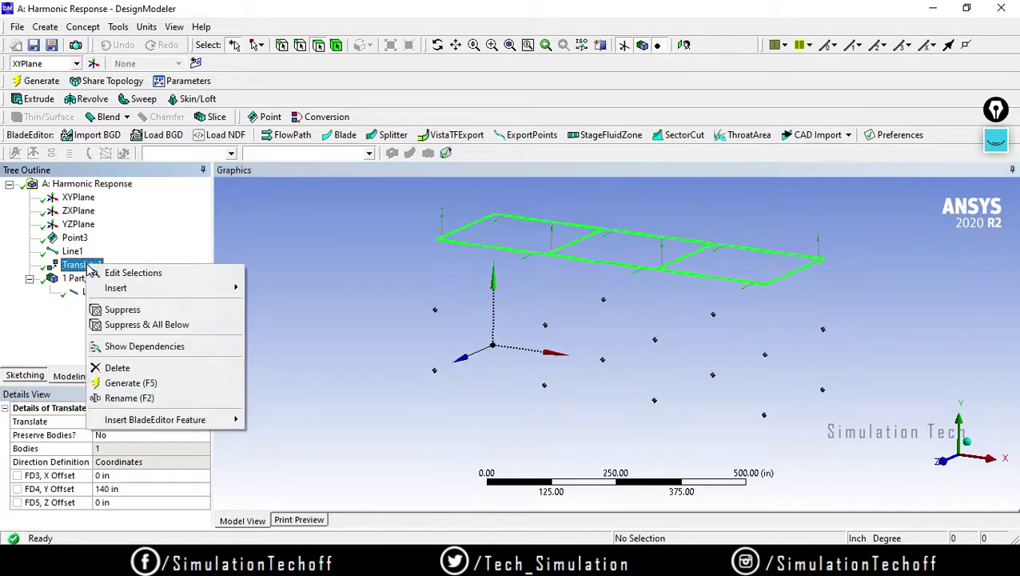
left_click(112, 272)
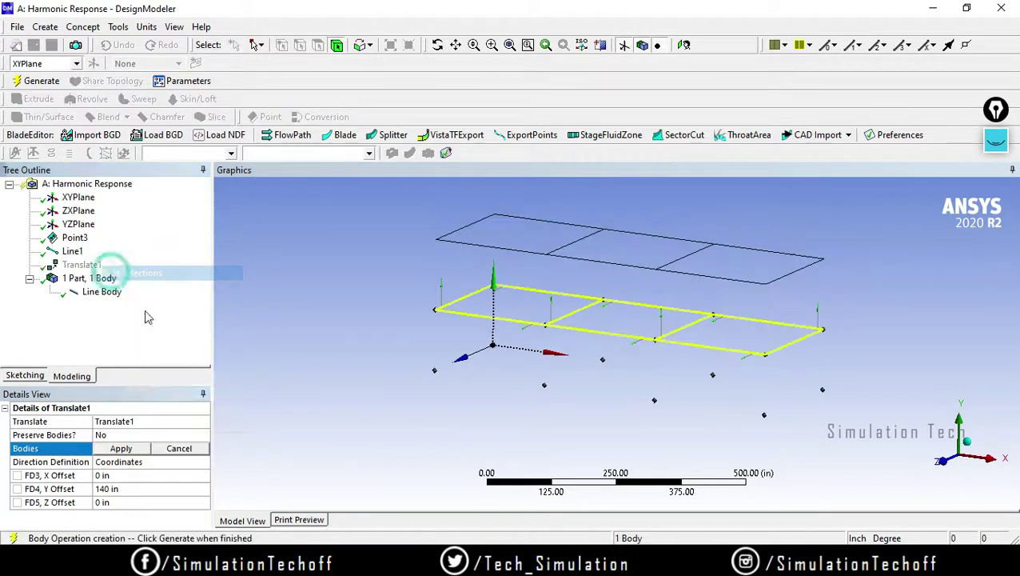
left_click(122, 447)
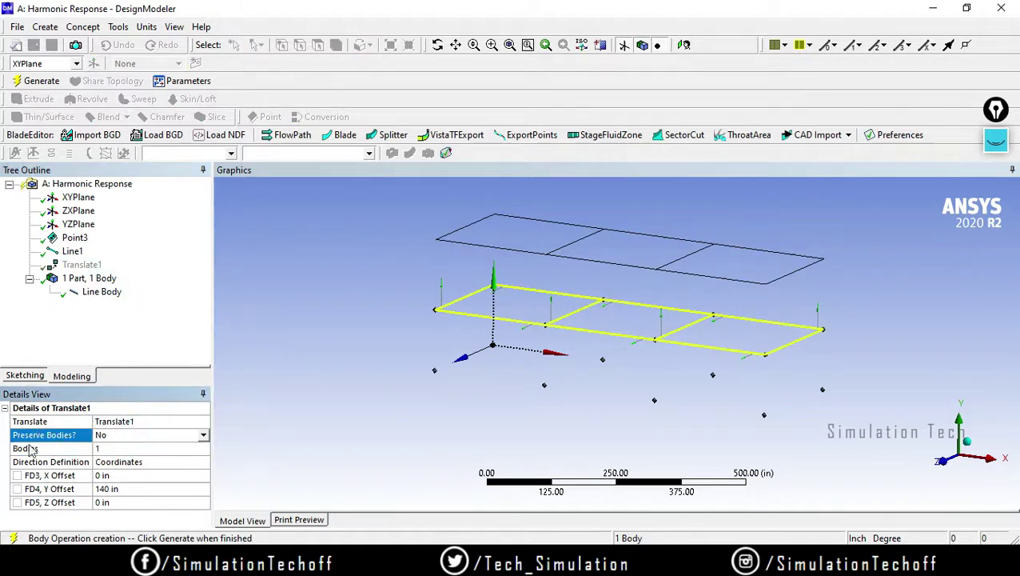
left_click(203, 435)
left_click(163, 454)
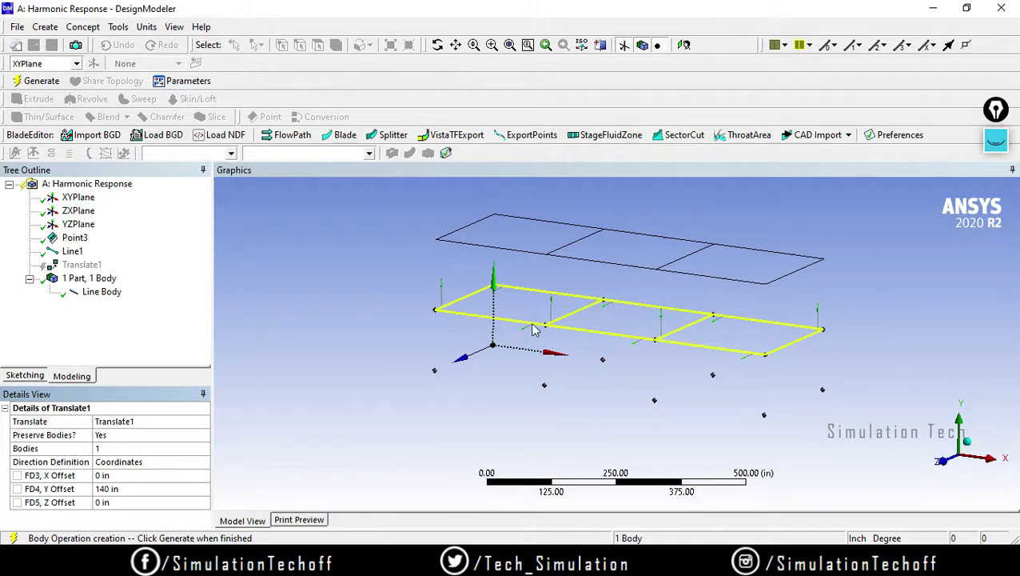
left_click(36, 88)
- Start Lines From Points and connect the top, middle and base points vertically at the front corner of the frame's X-origin end
middle_click_drag(523, 319, 614, 337)
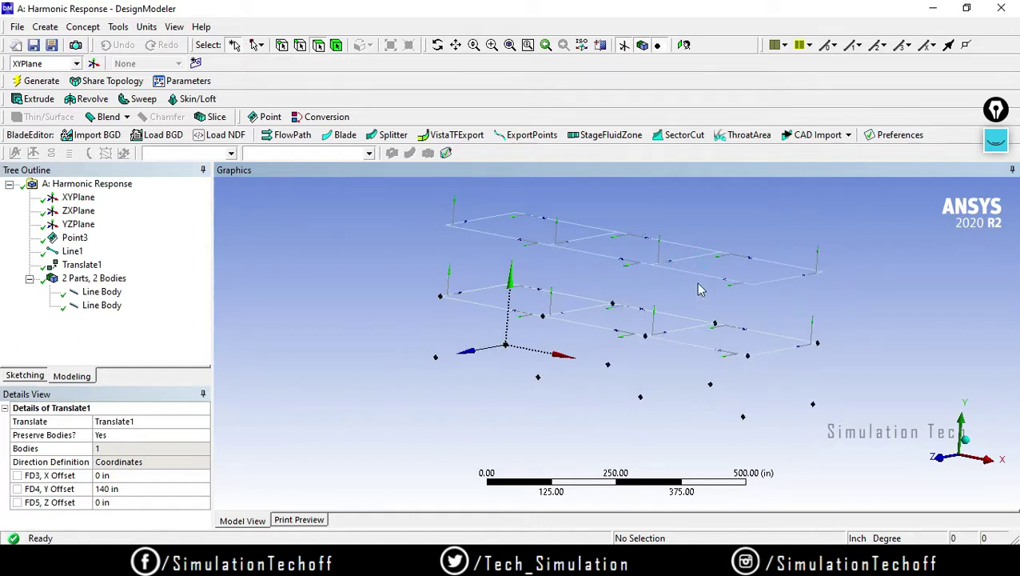
middle_click_drag(706, 353, 756, 345)
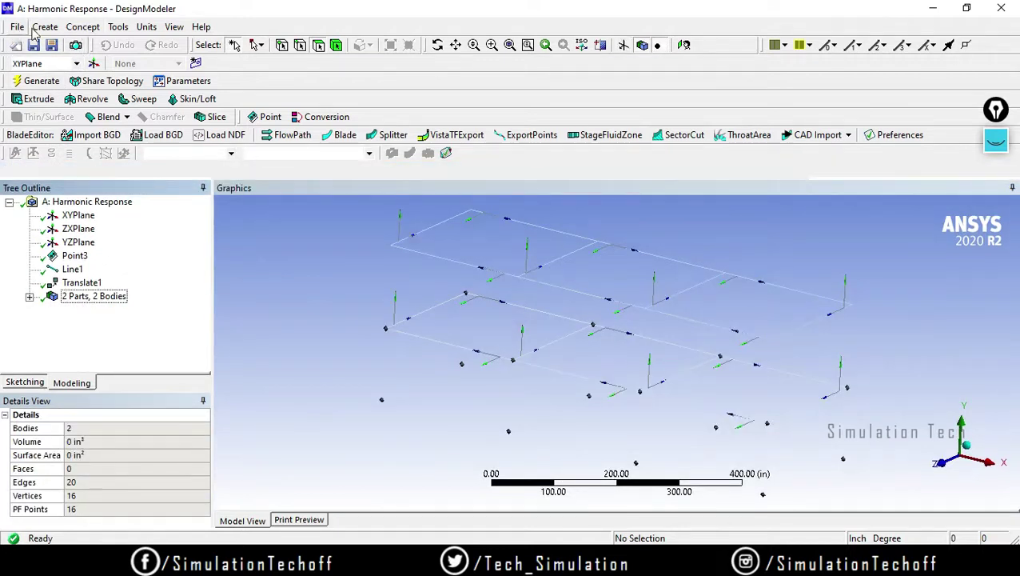
left_click(85, 27)
left_click(112, 44)
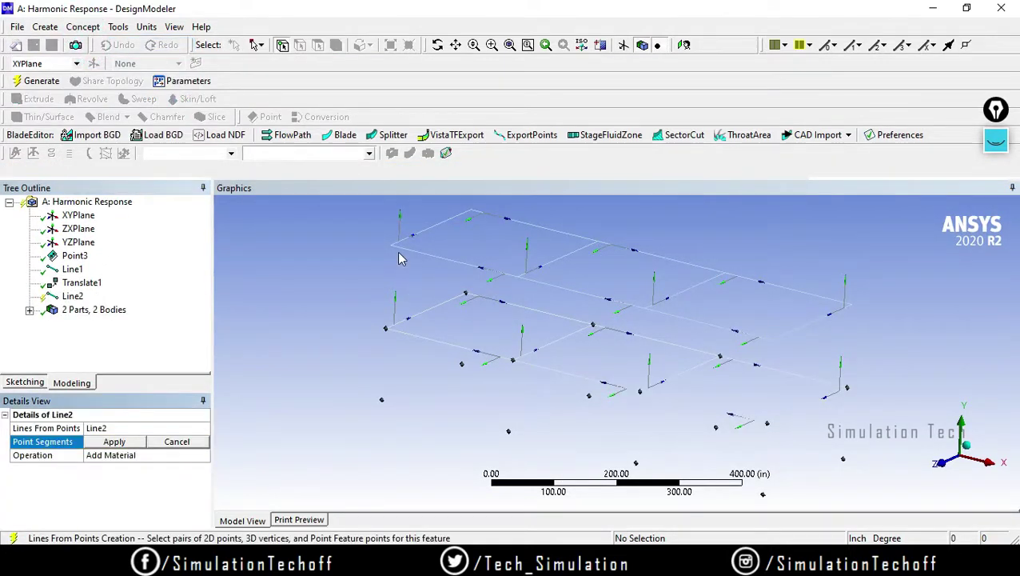
left_click(390, 245)
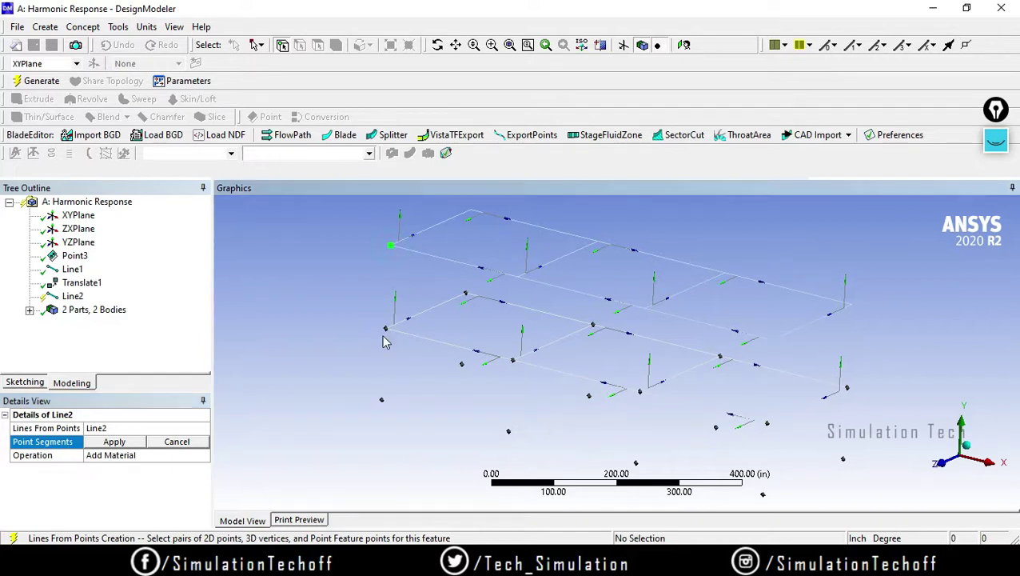
left_click(387, 329)
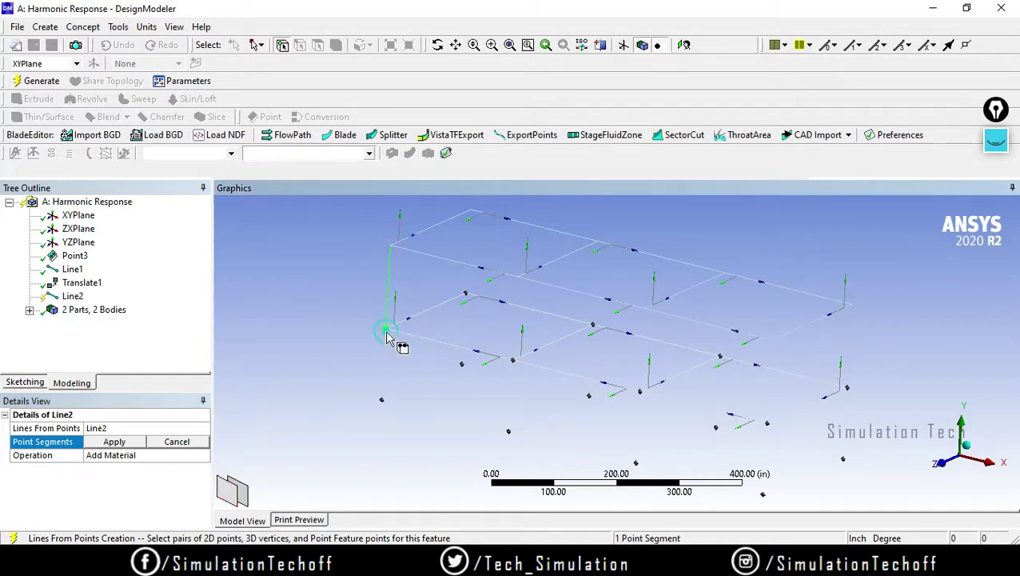
left_click(382, 398)
- Add vertical segments joining the top, middle and base points at the rear corner of the frame's X-origin end
middle_click_drag(467, 392, 506, 387)
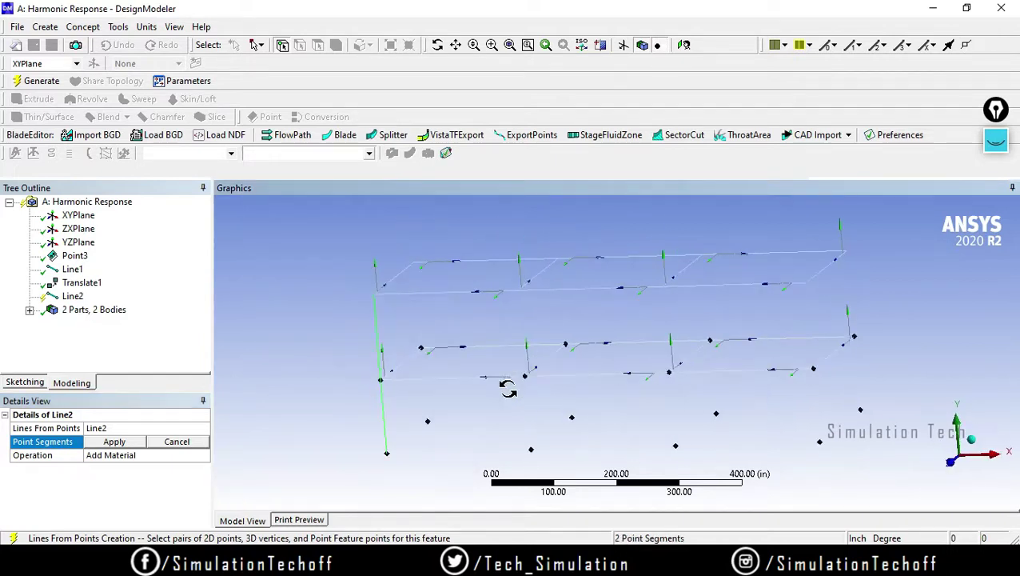
left_click(414, 263)
left_click(421, 348)
middle_click_drag(433, 357, 414, 260, "ctrl")
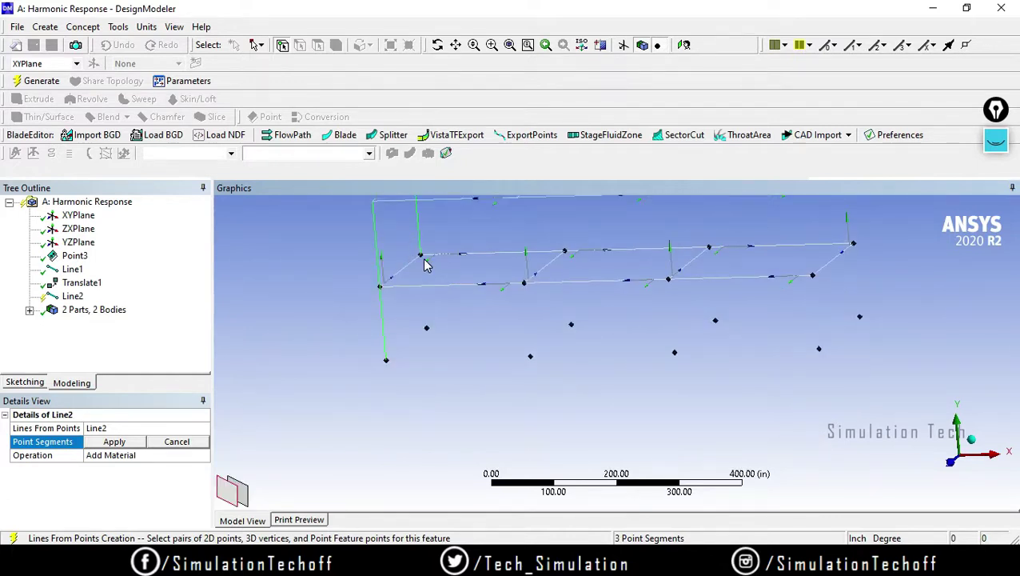
left_click(422, 258)
left_click(427, 328)
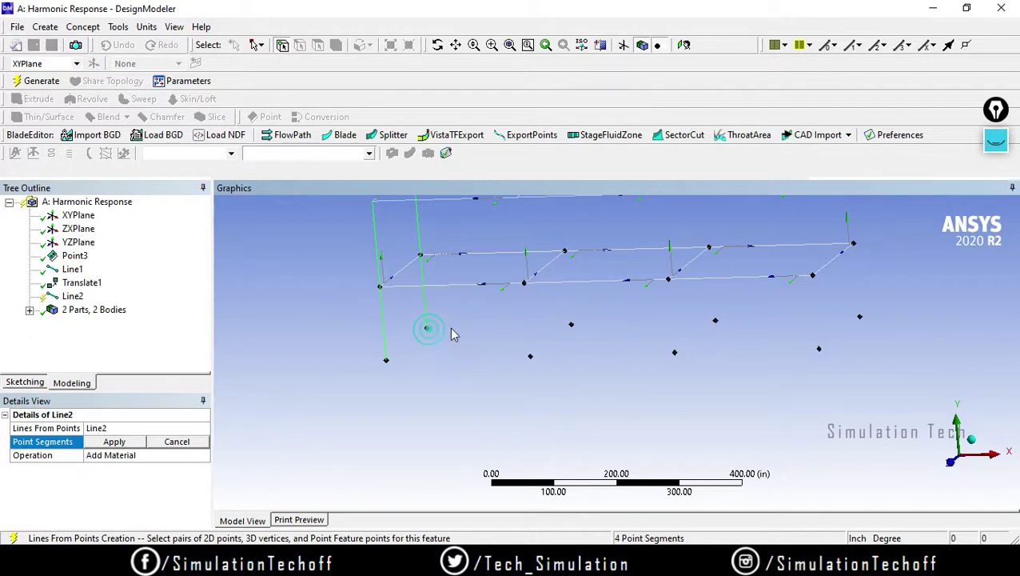
- Add vertical segments for the front and rear columns at the frame's second X position, down to the base points
middle_click_drag(452, 334, 506, 252)
left_click(480, 305)
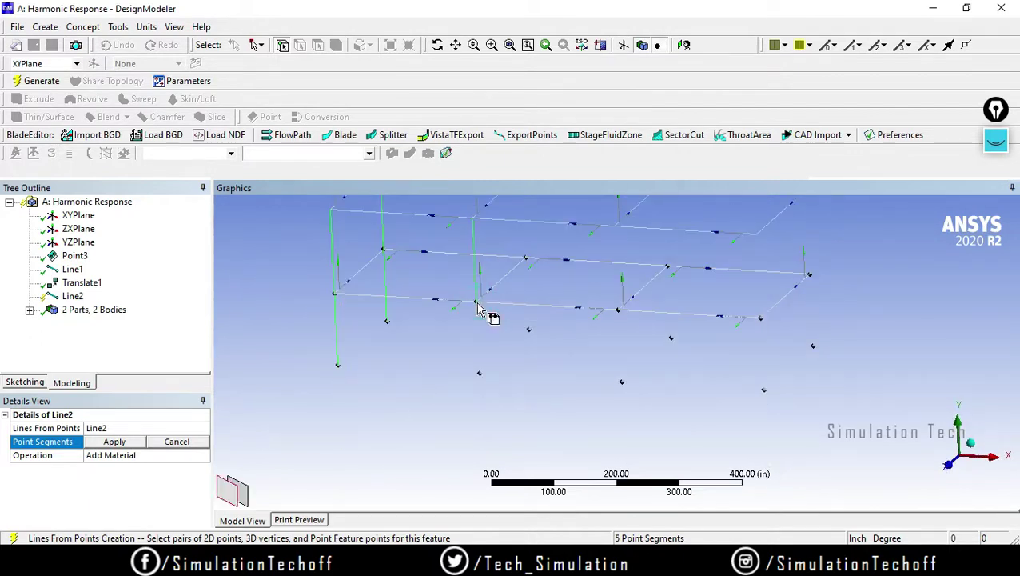
left_click(478, 372)
middle_click_drag(512, 188, 505, 230, "ctrl")
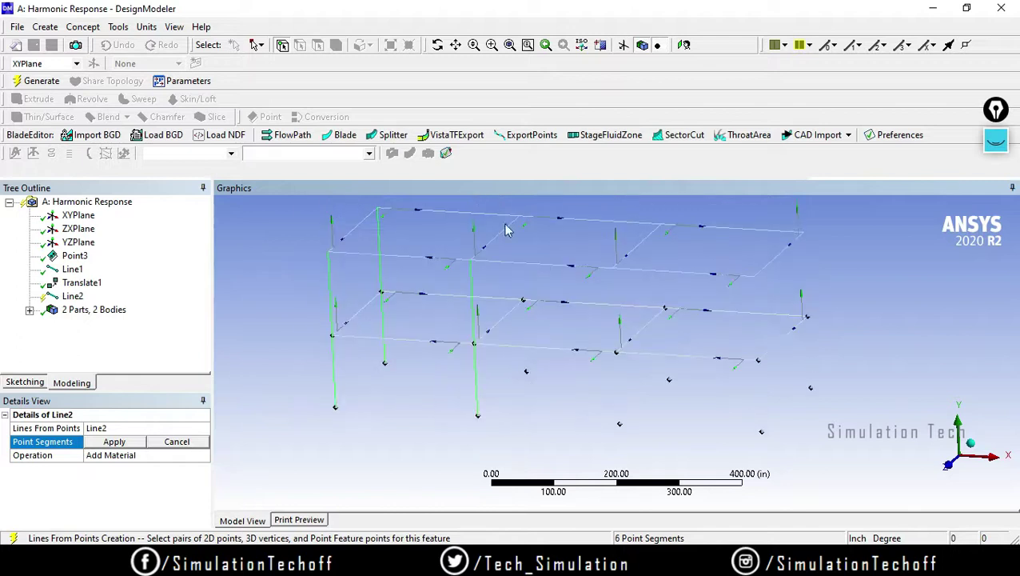
left_click(524, 302)
left_click(527, 372)
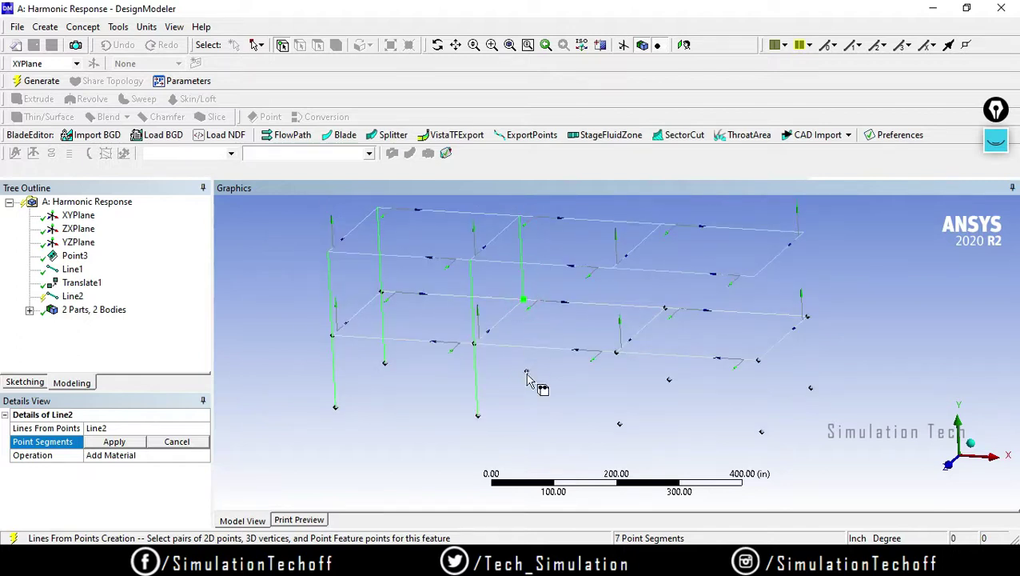
- Add vertical segments for the rear and front columns at the frame's third X position, down to the base points
middle_click_drag(672, 235, 636, 232, "ctrl")
left_click(628, 303)
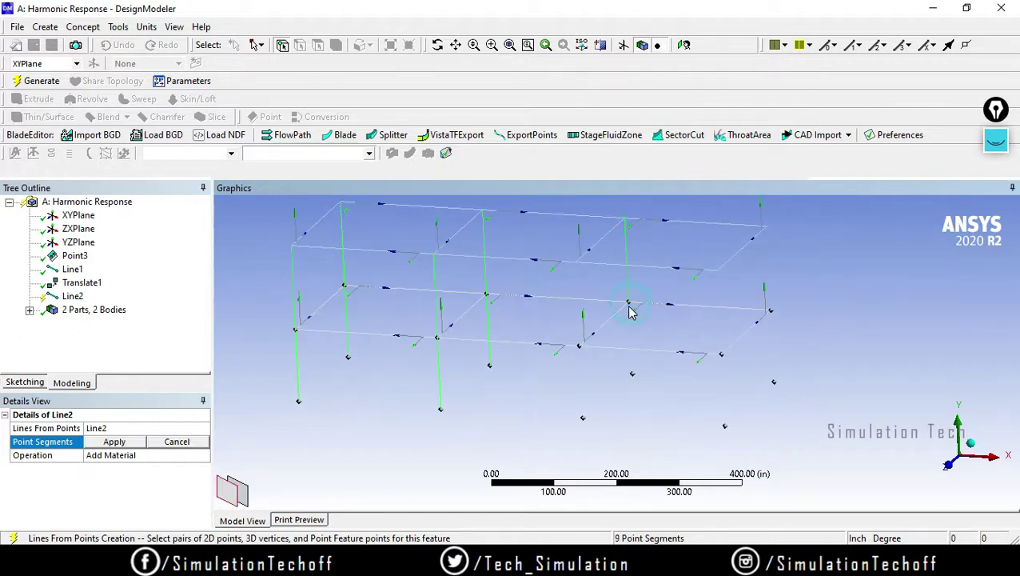
left_click(631, 373)
left_click(579, 345)
left_click(583, 417)
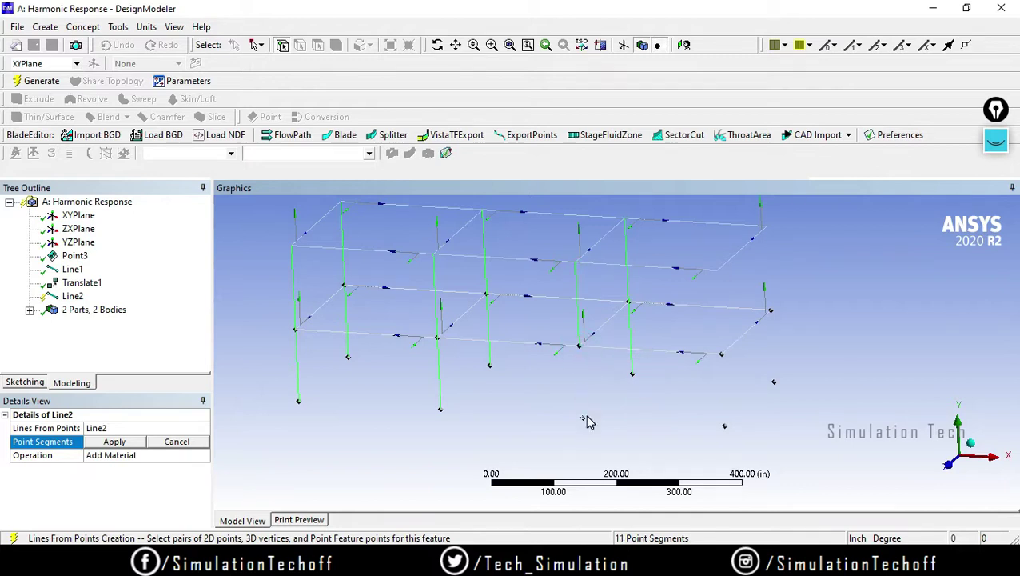
left_click(579, 346)
- Add vertical segments for both corner columns at the frame's far X end and generate the line feature
left_click(724, 425)
left_click(721, 355)
left_click(717, 269)
left_click(722, 354)
left_click(766, 227)
left_click(771, 314)
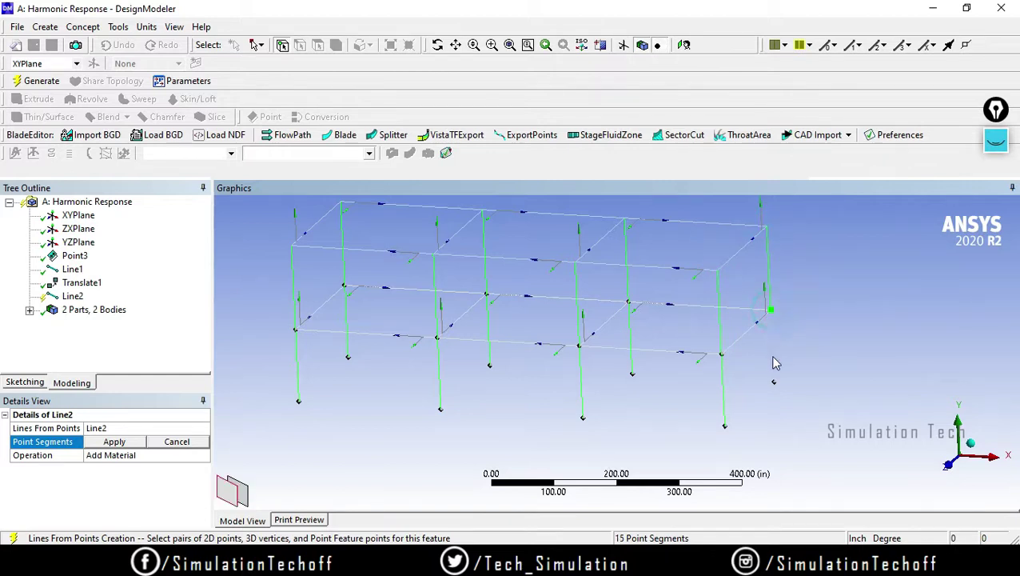
left_click(773, 381)
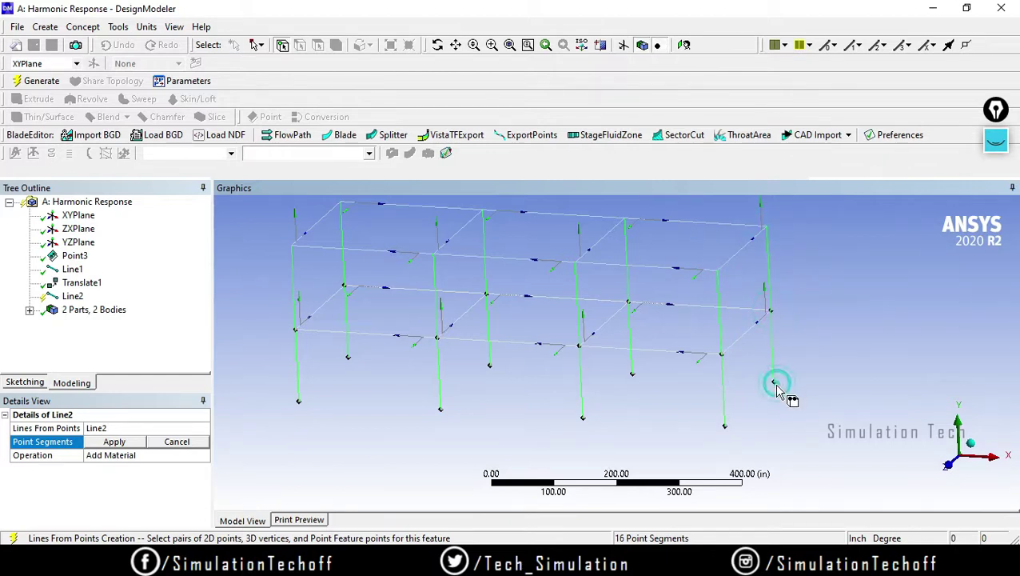
left_click(114, 441)
left_click(39, 81)
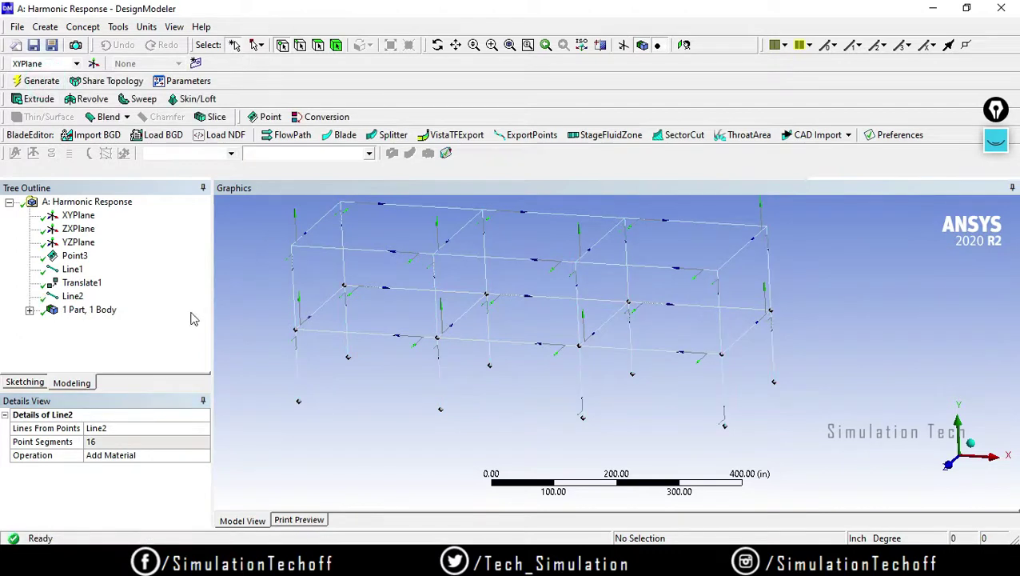
- Inspect the generated column lines and the line body combining both levels and the columns
left_click(72, 296)
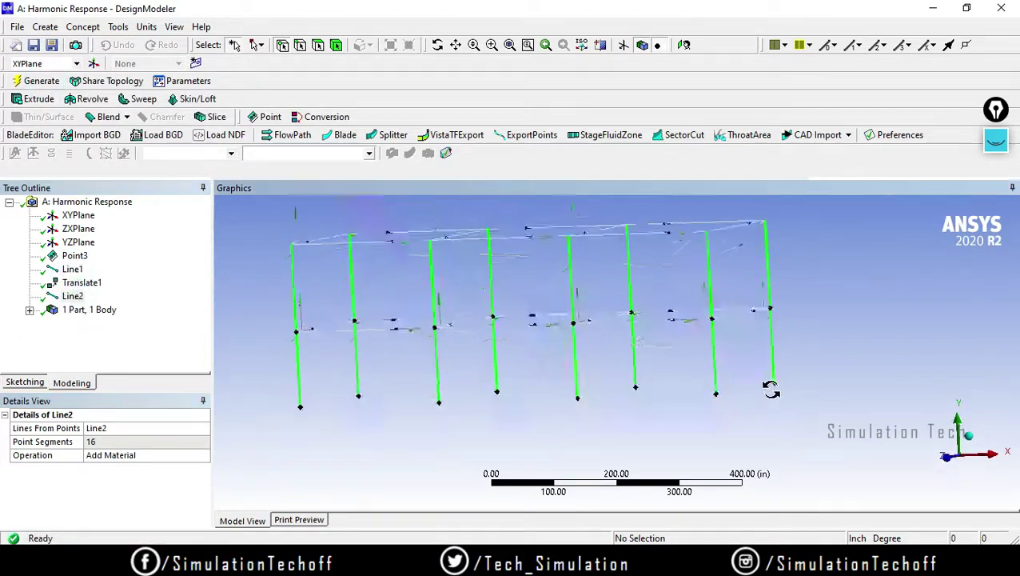
middle_click_drag(770, 389, 678, 425)
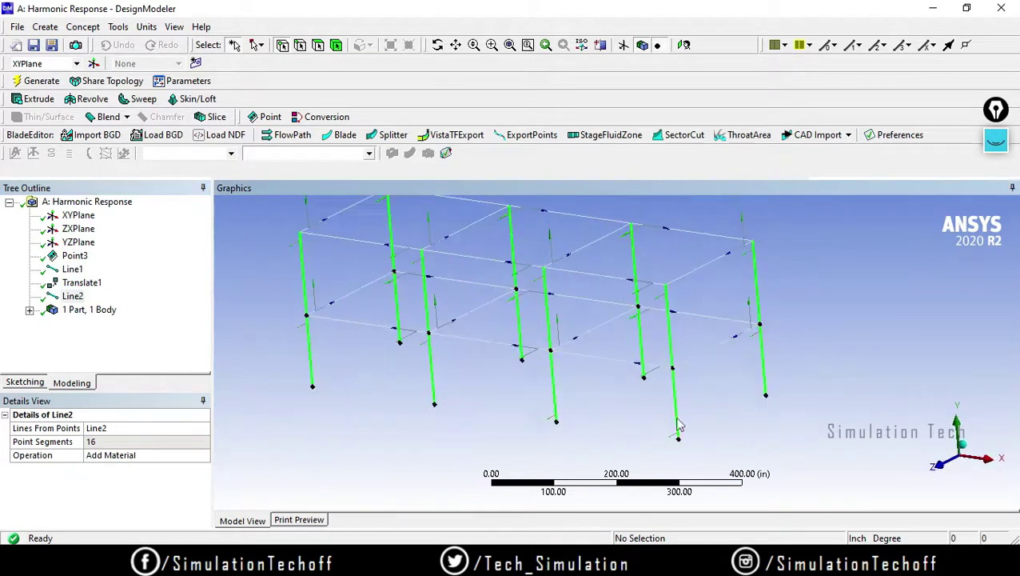
left_click(29, 309)
left_click(101, 323)
middle_click_drag(377, 355, 499, 351)
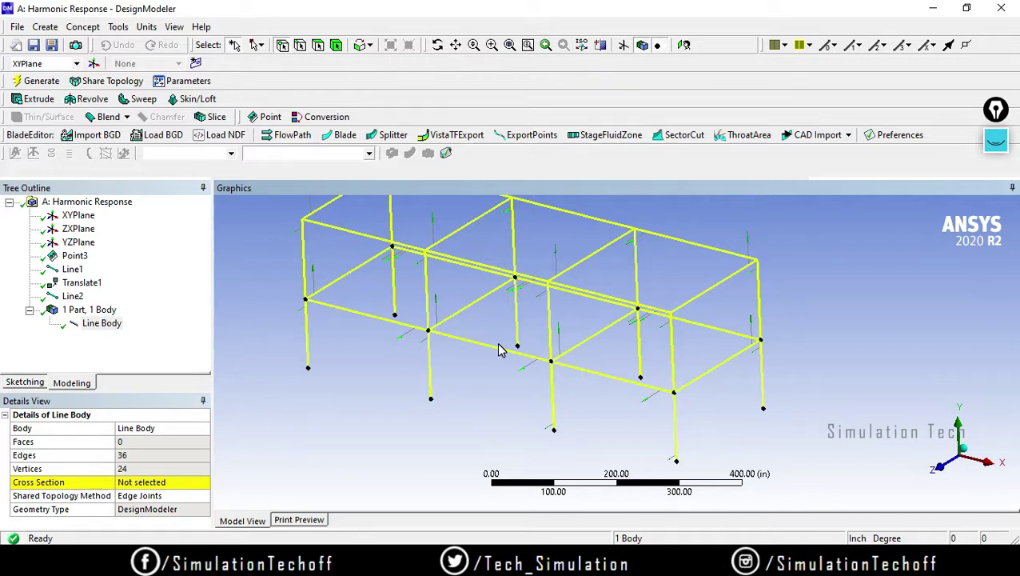
- Create an I Section cross section for the frame
left_click(83, 26)
mouse_move(132, 179)
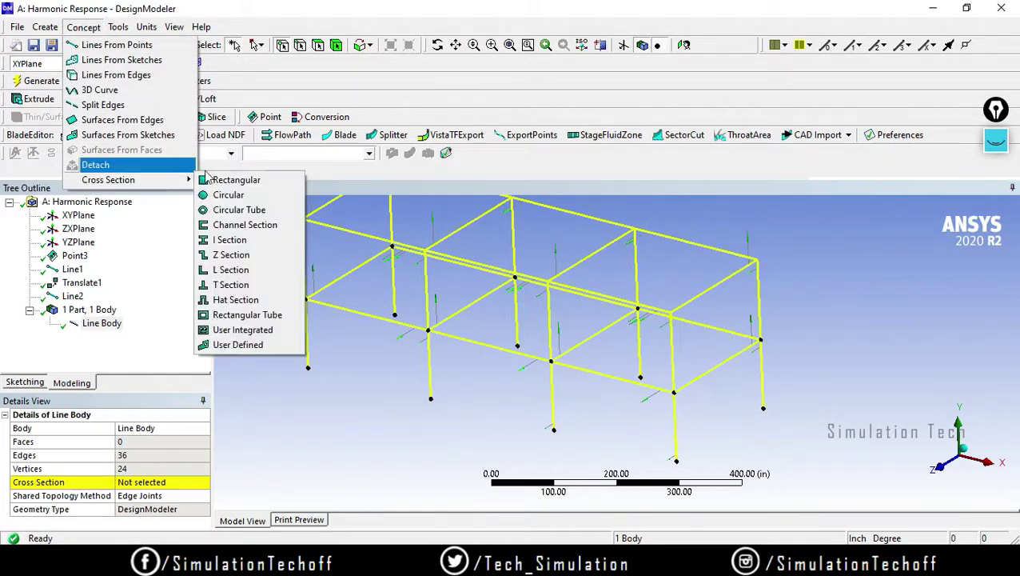
left_click(231, 240)
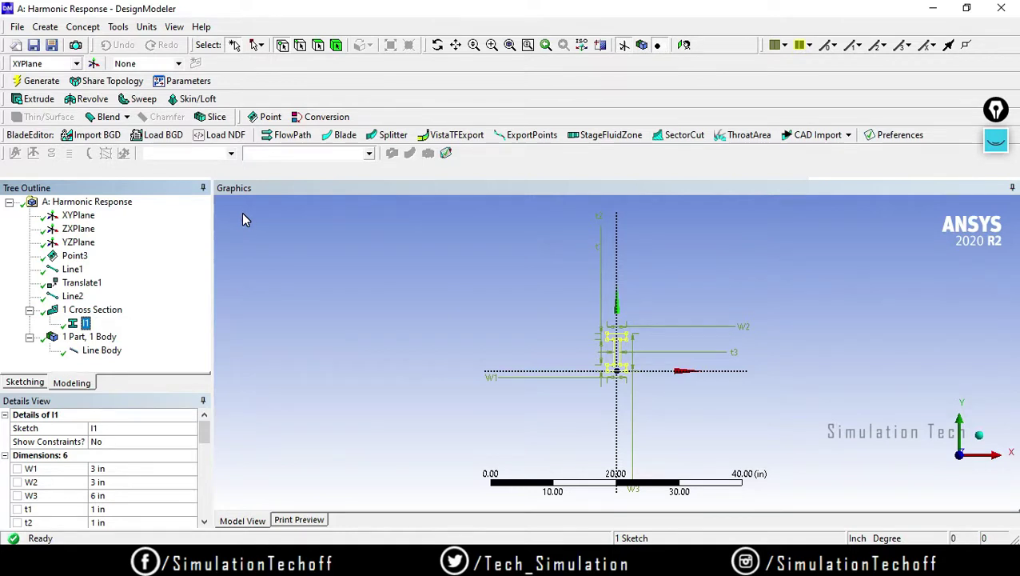
- Set the I section's flange widths W1 and W2 to 7 in and its height W3 to 16 in
left_click(205, 438)
left_click_drag(205, 438, 208, 461)
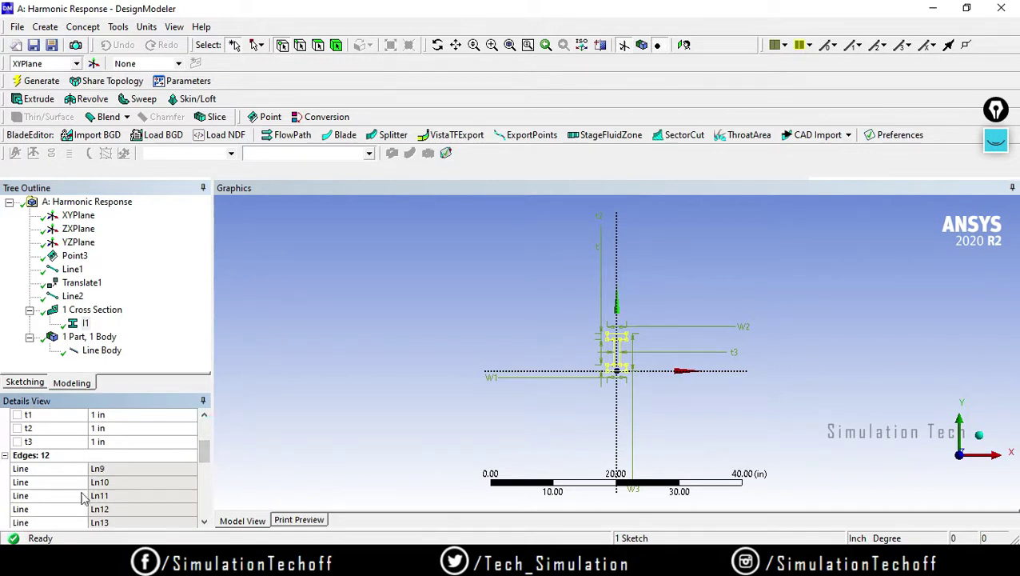
left_click_drag(208, 462, 206, 440)
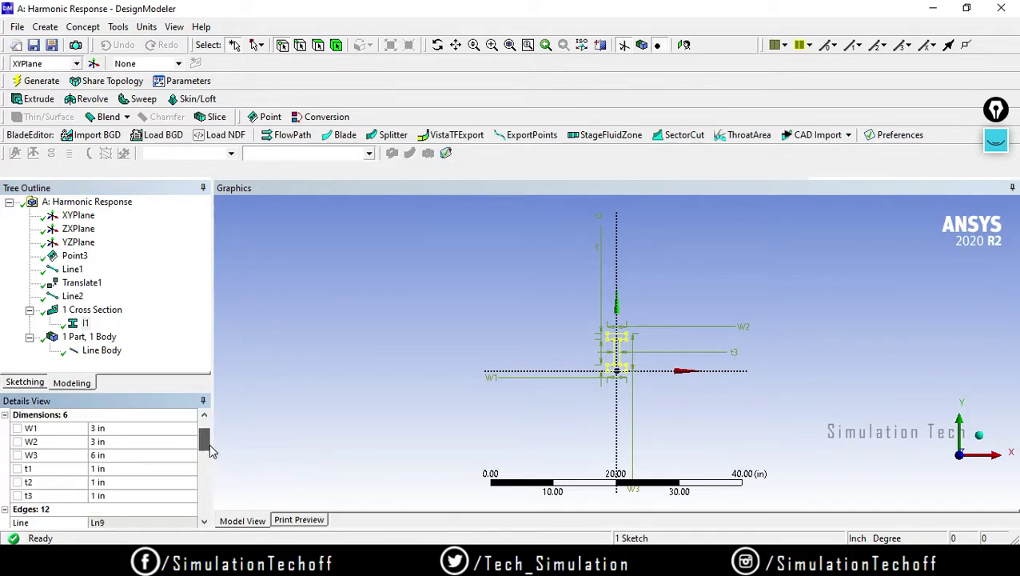
left_click(107, 426)
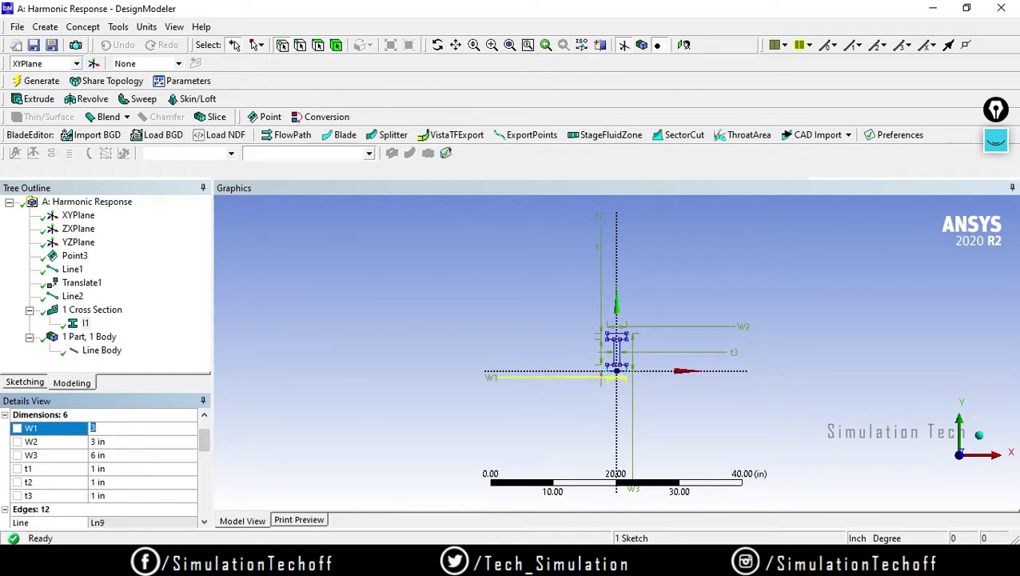
type("7")
left_click(114, 436)
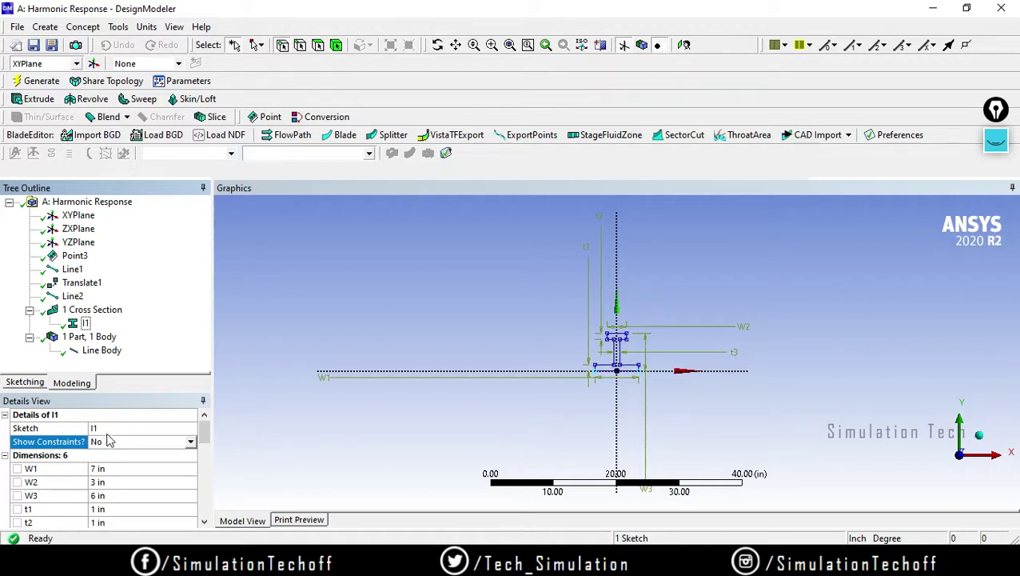
left_click(111, 482)
key("Return")
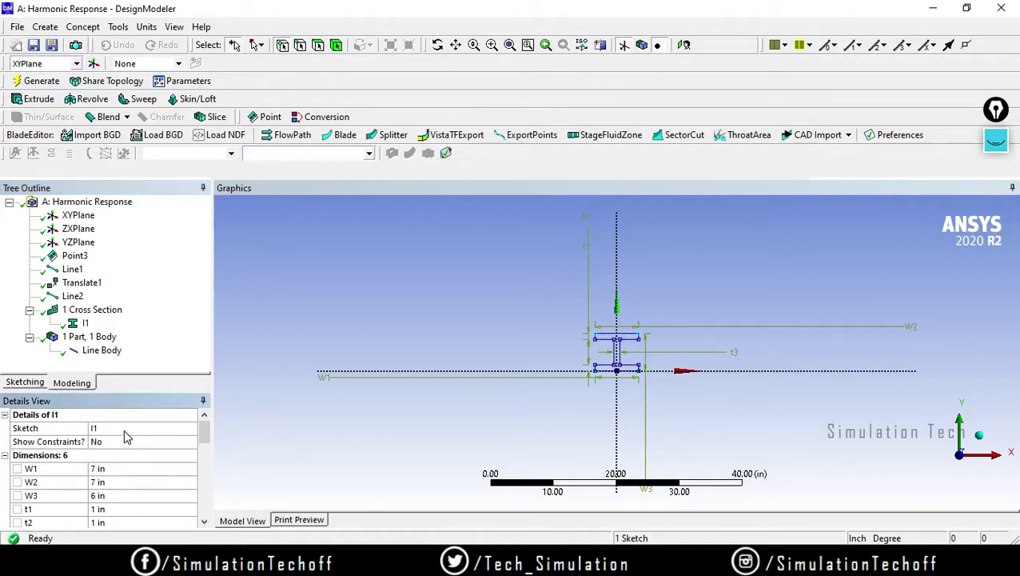
left_click(146, 496)
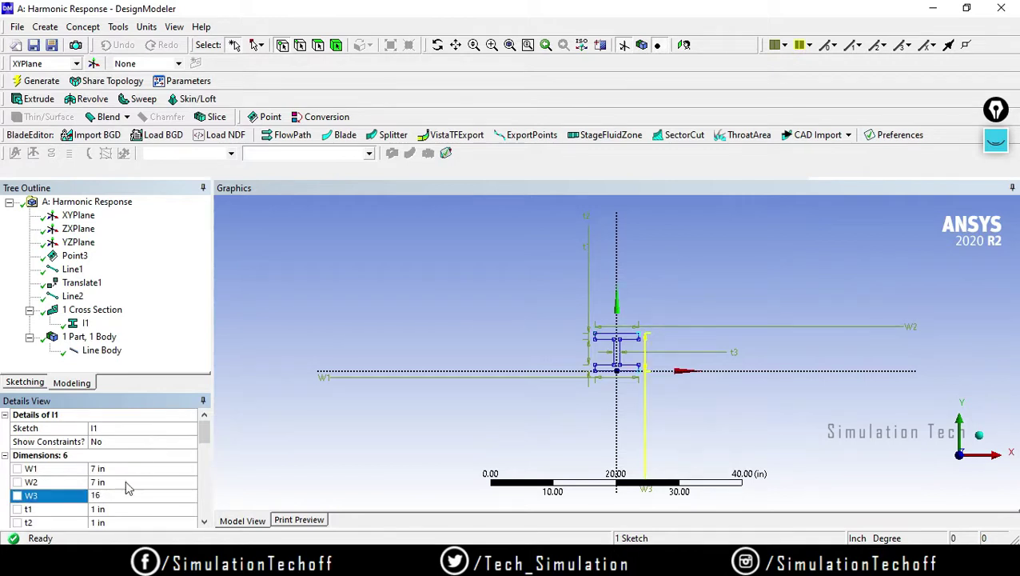
left_click(124, 510)
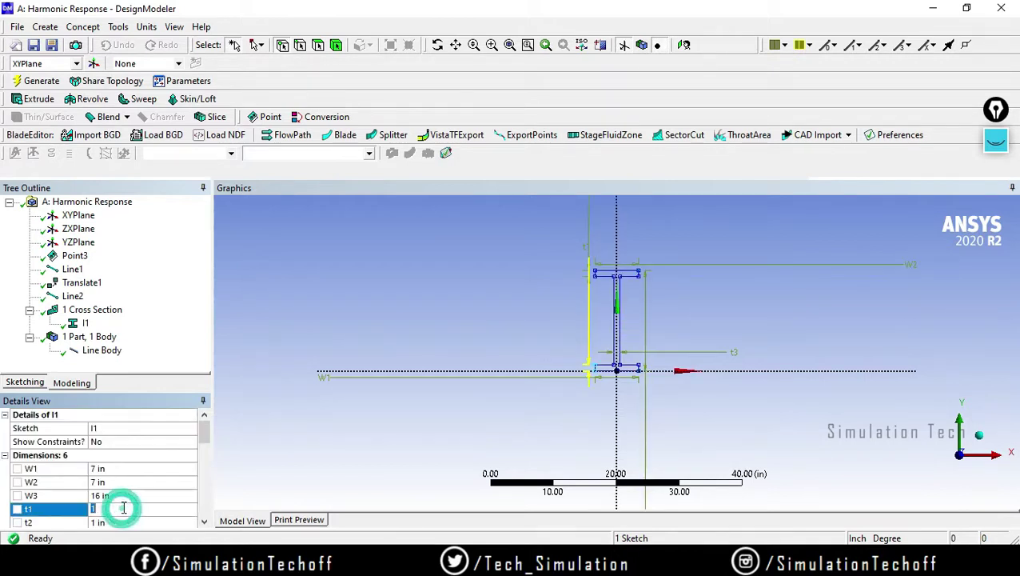
type("6")
key("Return")
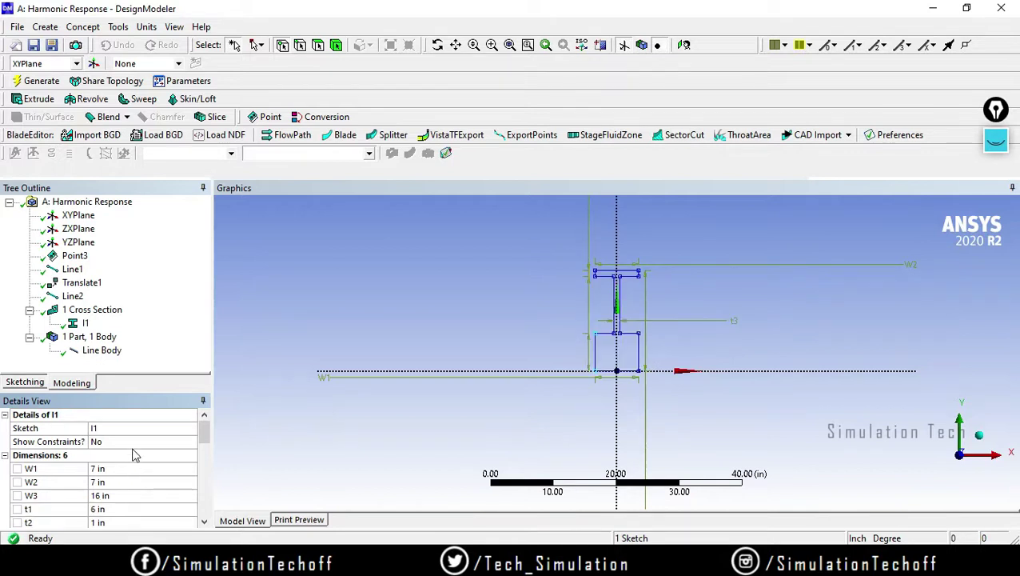
left_click_drag(205, 432, 205, 452)
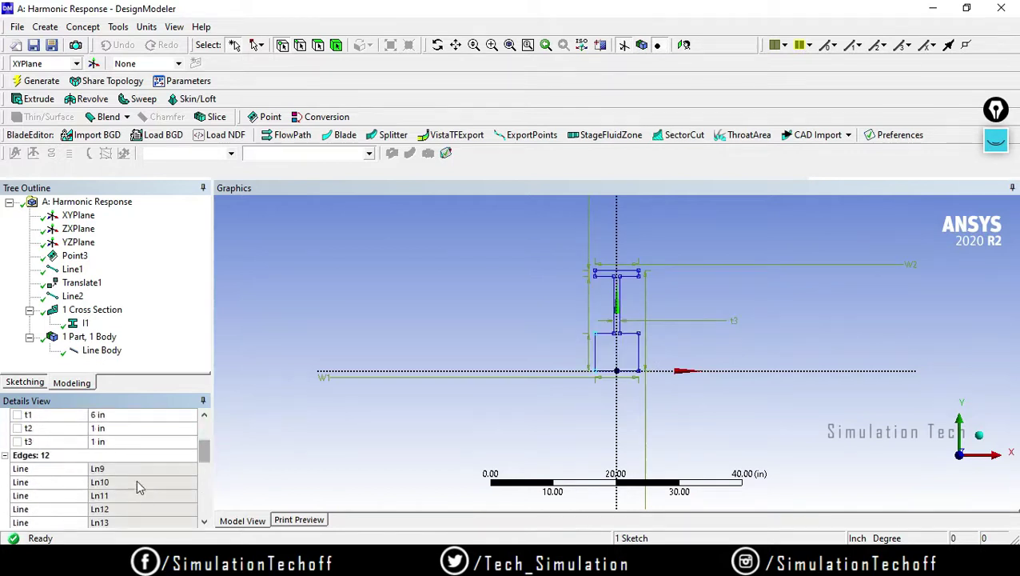
left_click(128, 414)
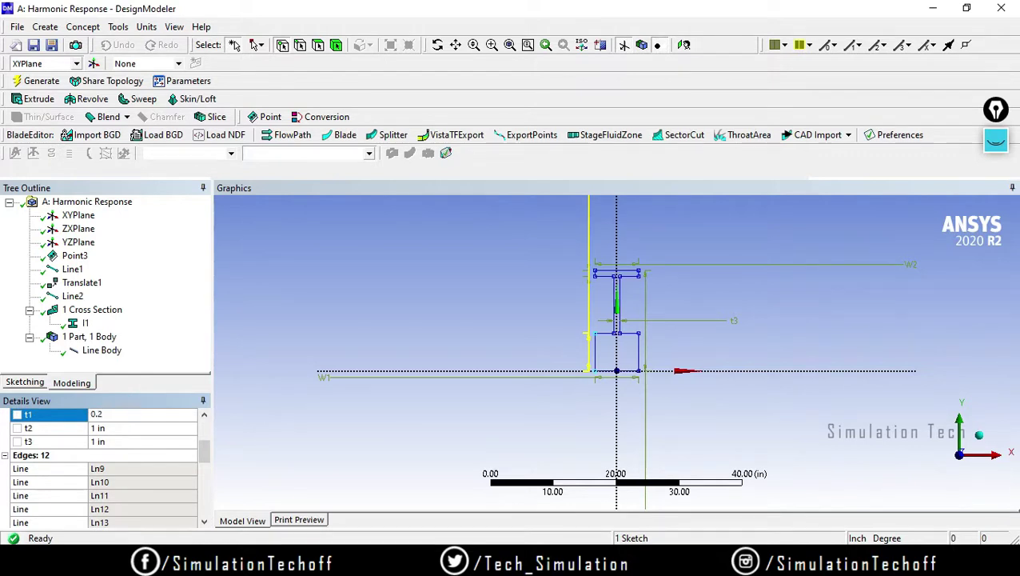
type("0.2")
key("Return")
- Set the I section's flange thicknesses t1 and t2 to 0.6 in
left_click(123, 506)
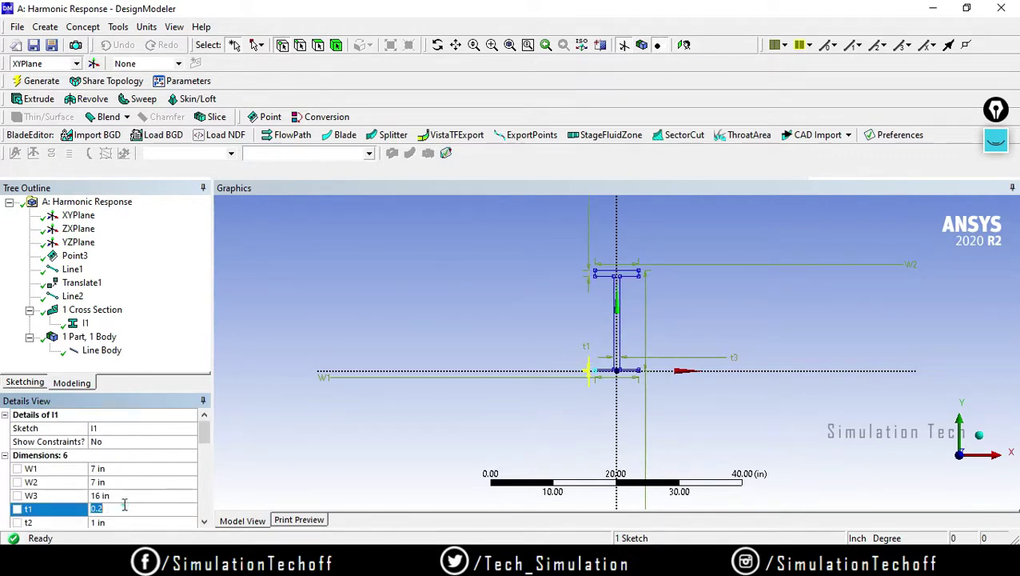
type("0")
left_click(111, 523)
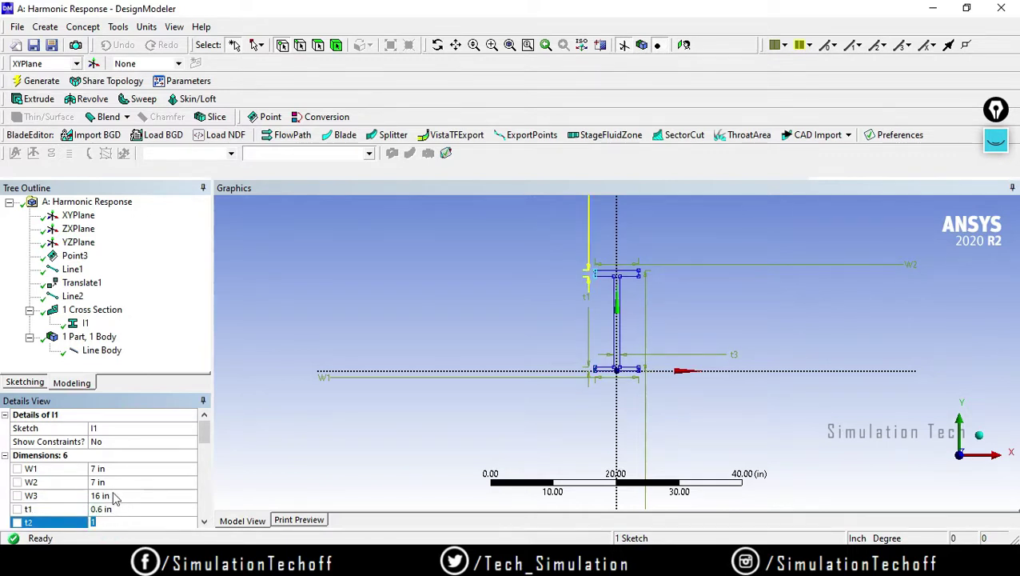
key("Return")
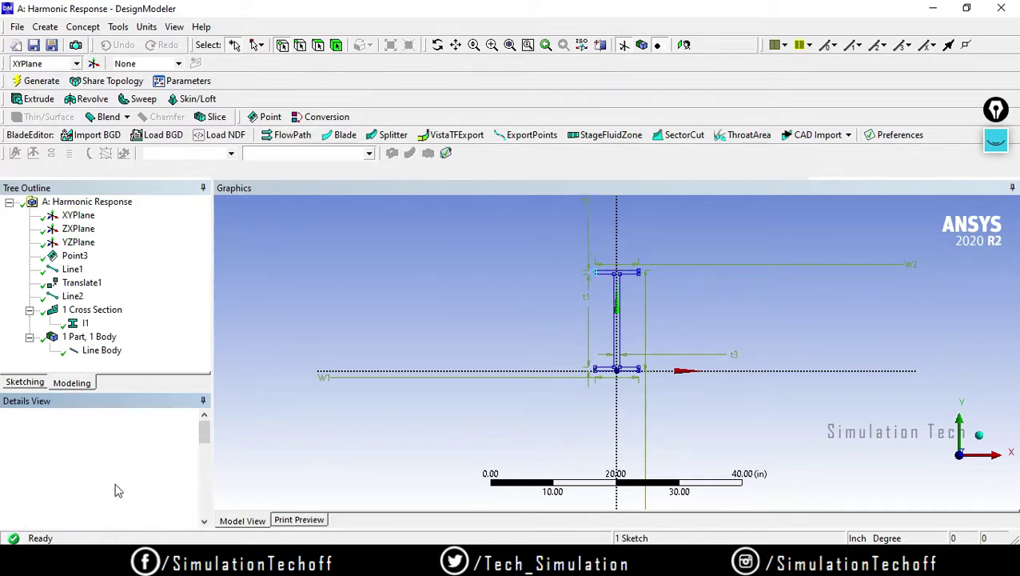
- Set the I section's web thickness t3 to 0.3 in
left_click(203, 521)
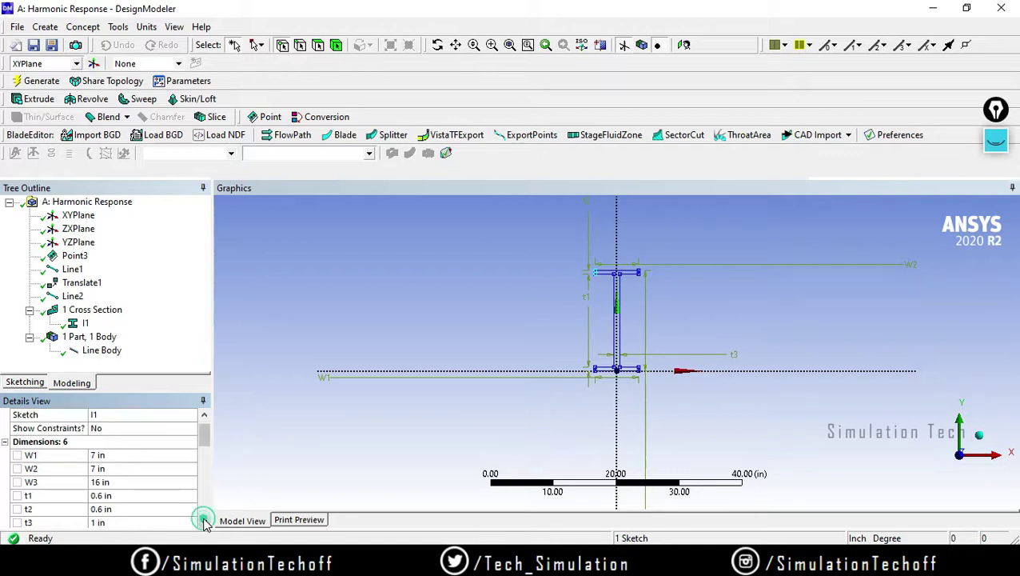
left_click(203, 521)
left_click(203, 521)
left_click(131, 495)
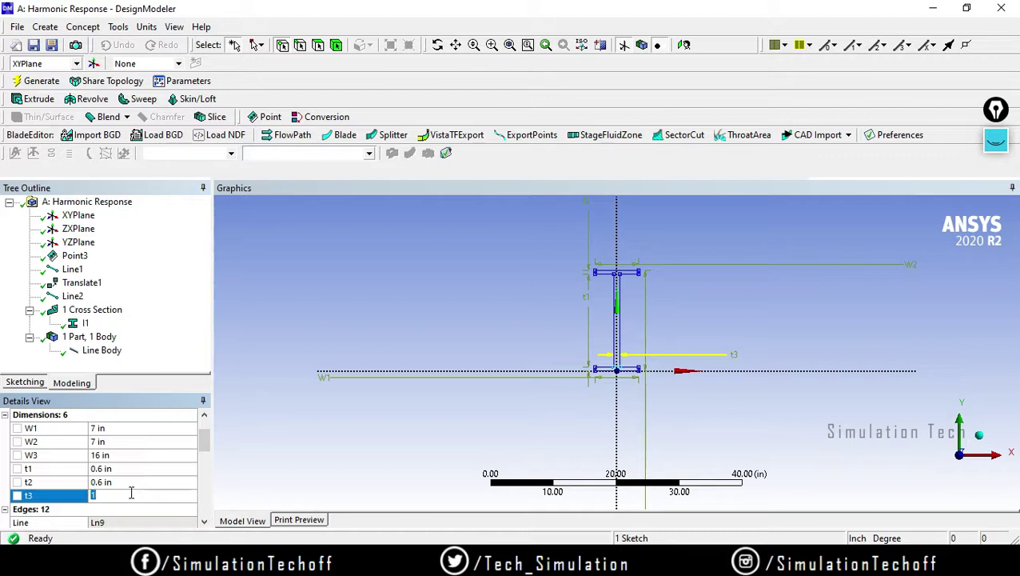
key("Return")
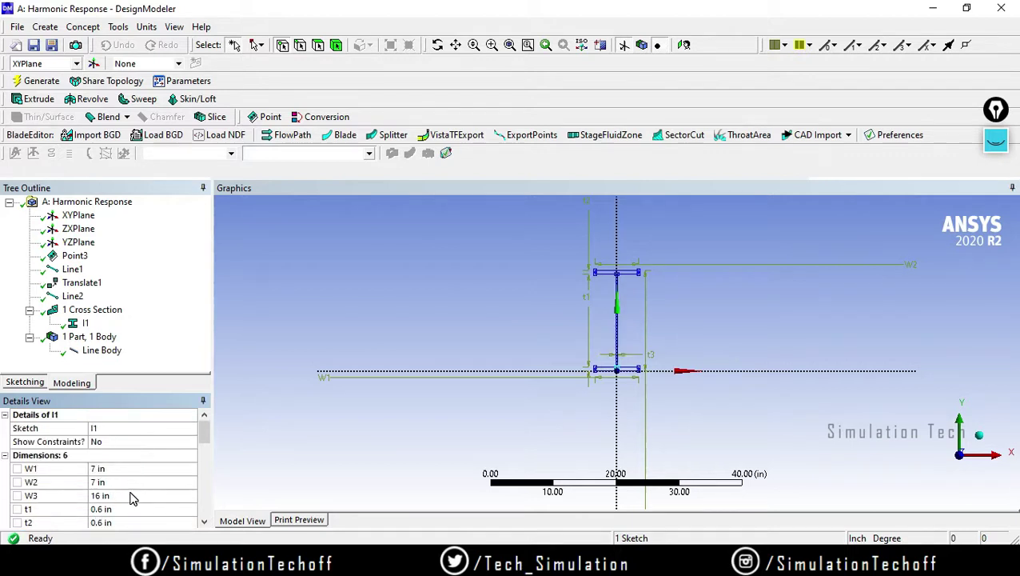
- Replace the I section's web thickness t3 with a corrected decimal value in inches
mouse_move(631, 333)
middle_mouse_down()
mouse_move(562, 341)
mouse_move(615, 337)
middle_mouse_up()
scroll(202, 447, "down", 2)
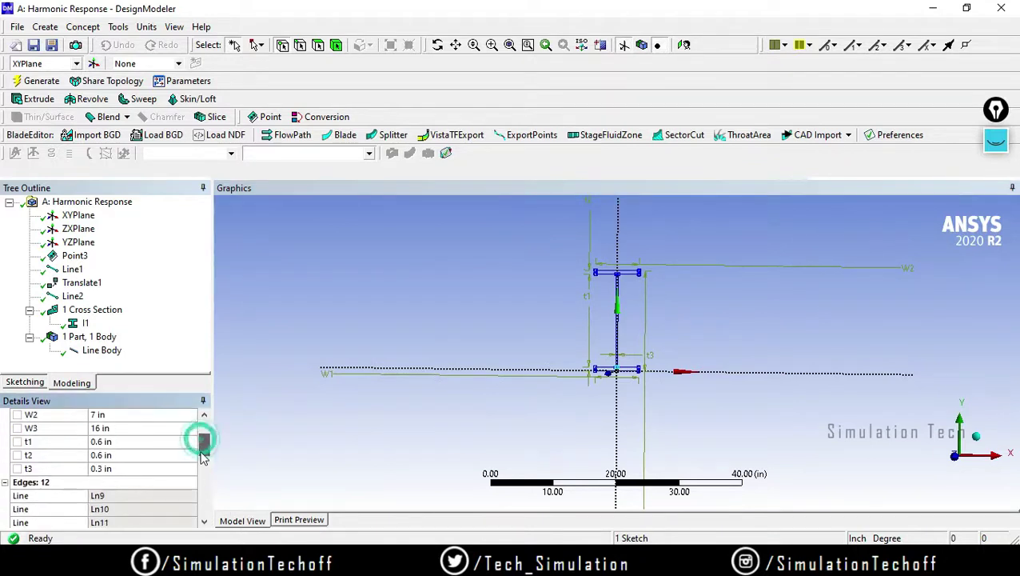
left_click(115, 470)
type("0.")
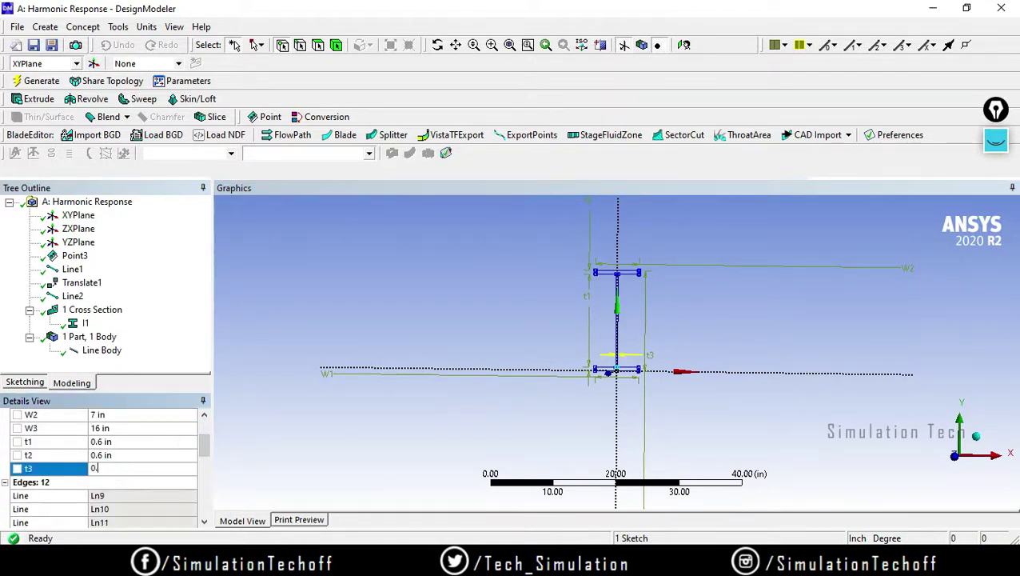
key("Return")
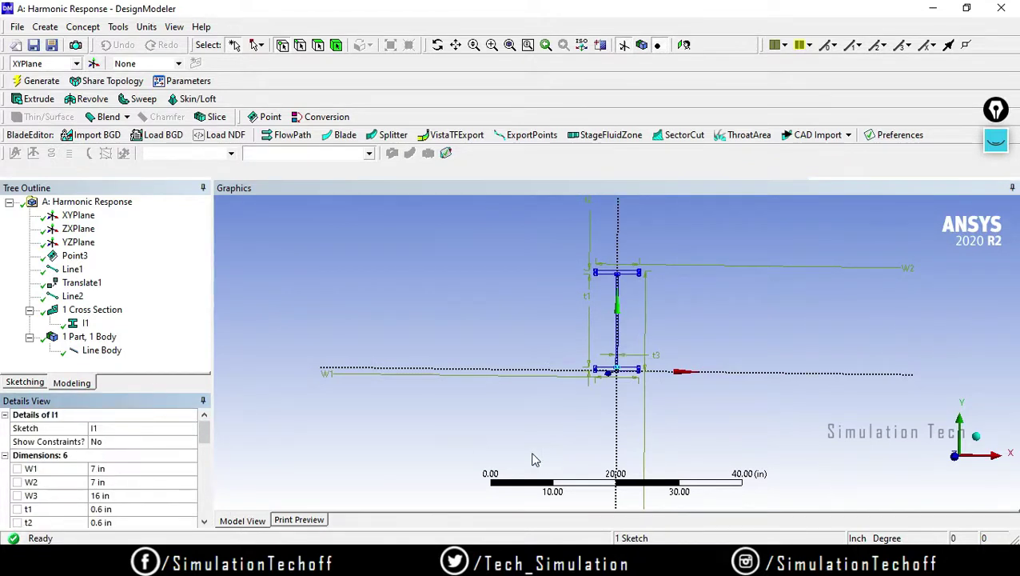
- Assign the I1 cross section to the frame's line body
left_click(99, 352)
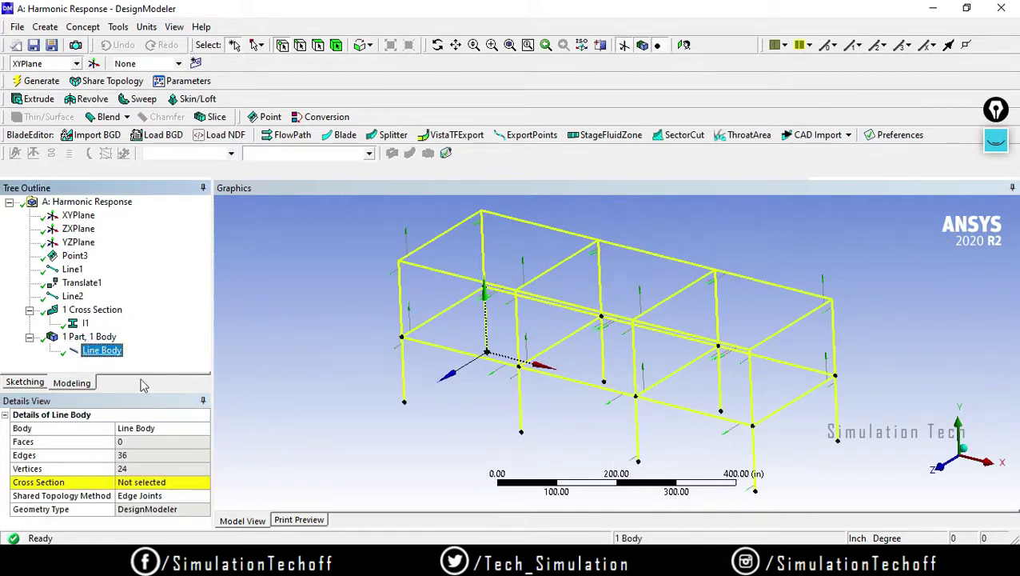
left_click(192, 483)
left_click(206, 487)
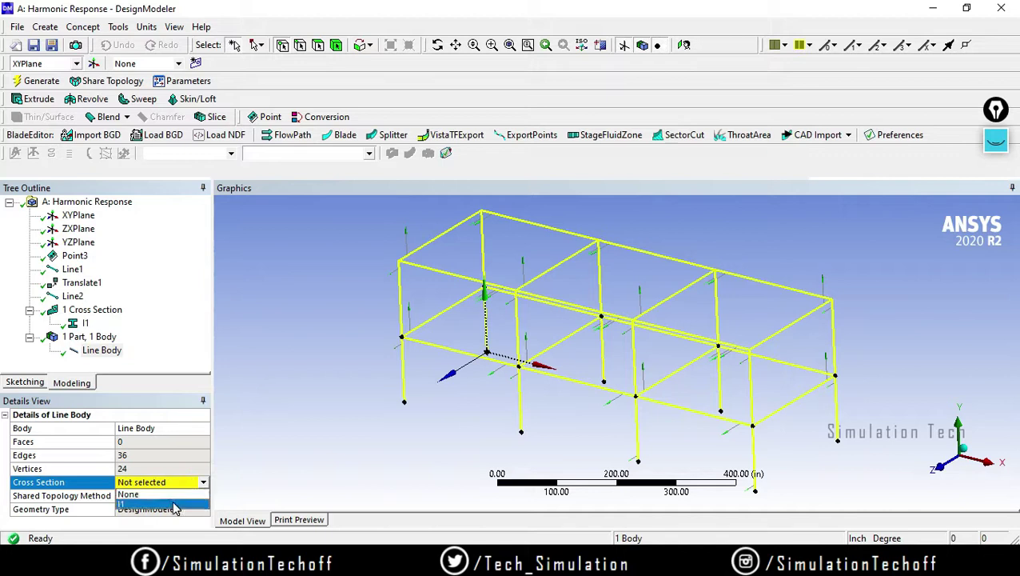
left_click(160, 510)
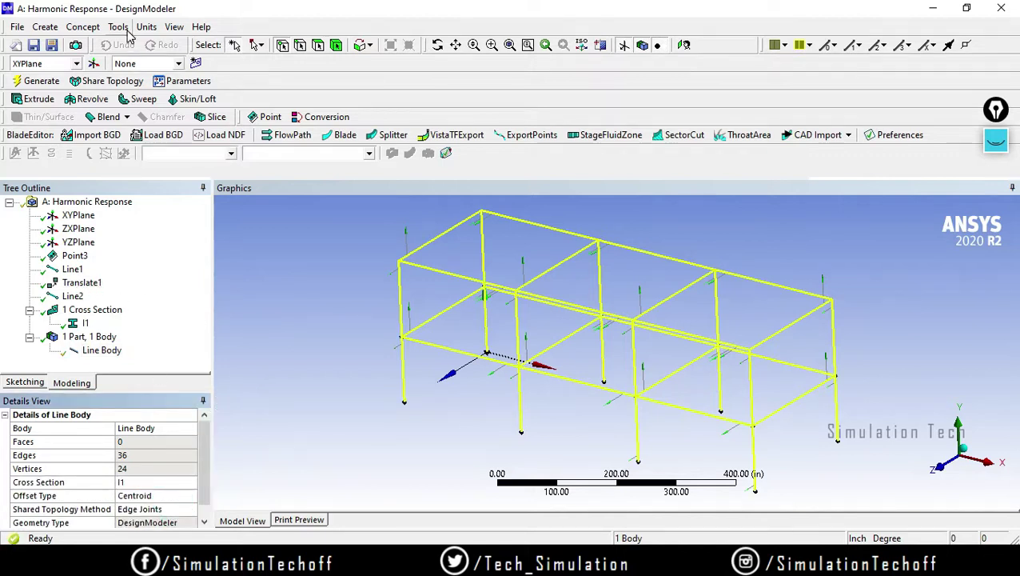
- Display the cross section solids on the frame's line body and inspect the beams
left_click(174, 26)
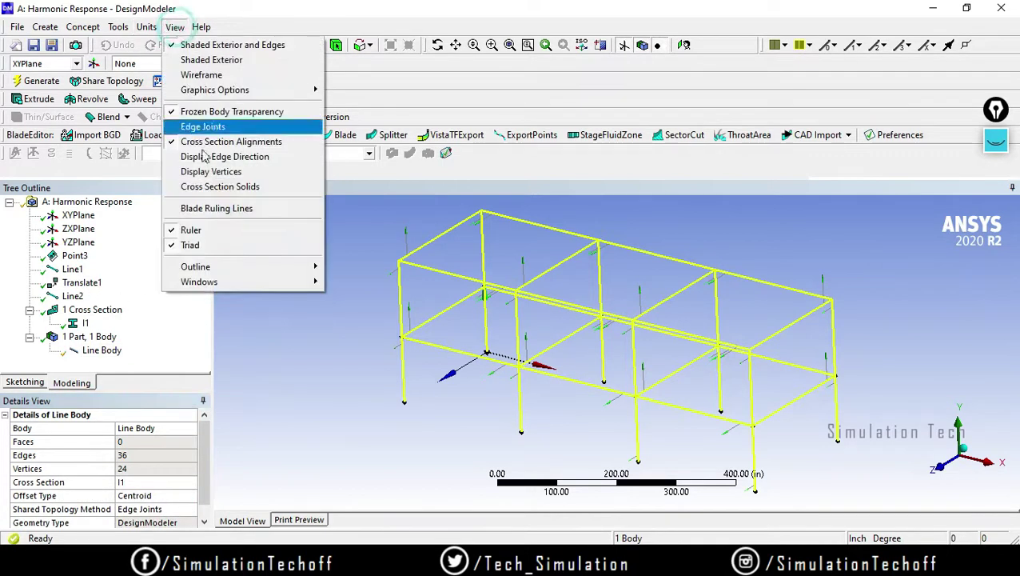
left_click(210, 187)
middle_click_drag(670, 360, 706, 346)
scroll(707, 341, "up", 2)
scroll(693, 306, "up", 3)
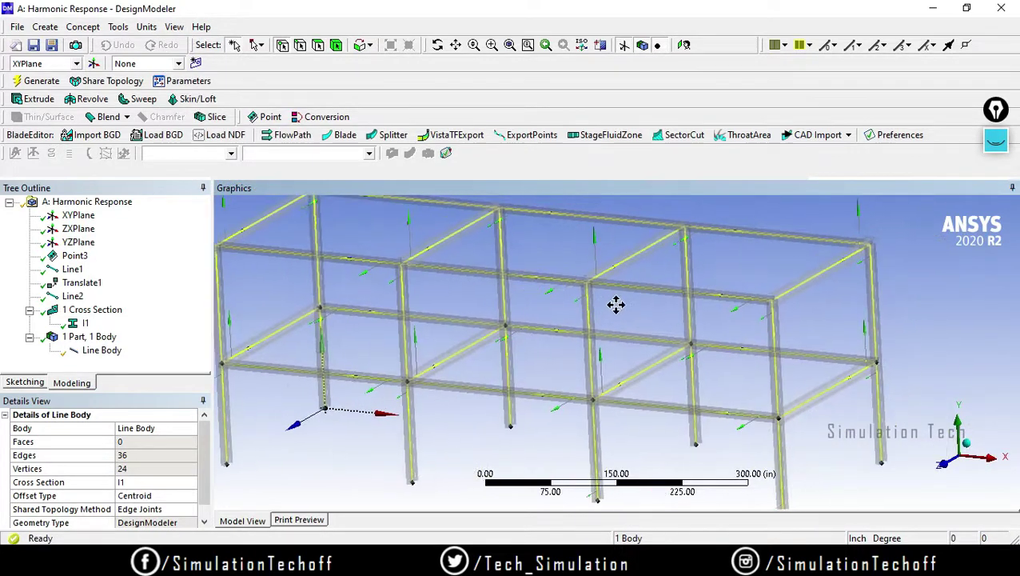
scroll(604, 303, "down", 5)
middle_click_drag(534, 293, 648, 332)
scroll(648, 332, "up", 1)
scroll(647, 331, "up", 1)
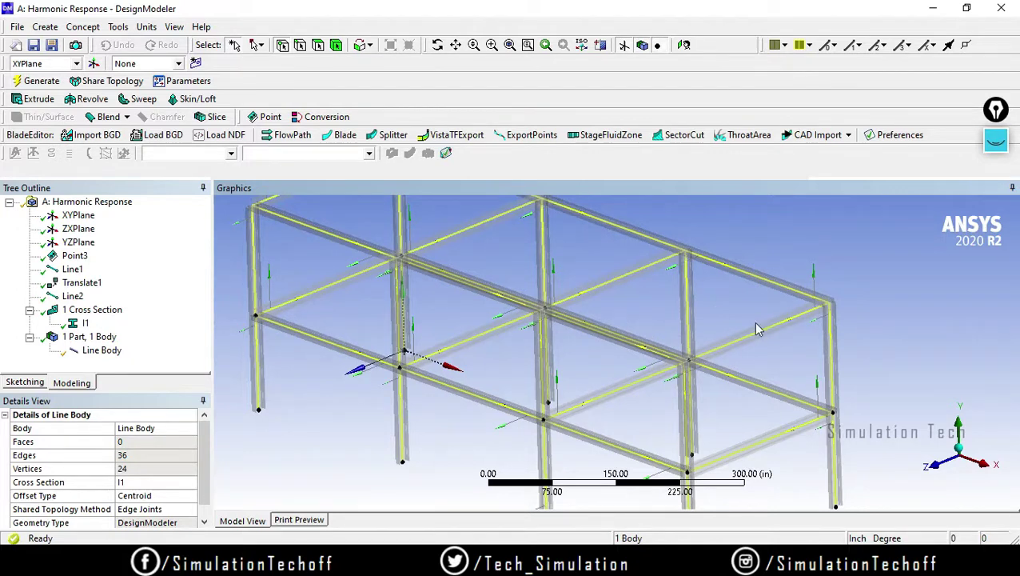
middle_click_drag(642, 336, 667, 342)
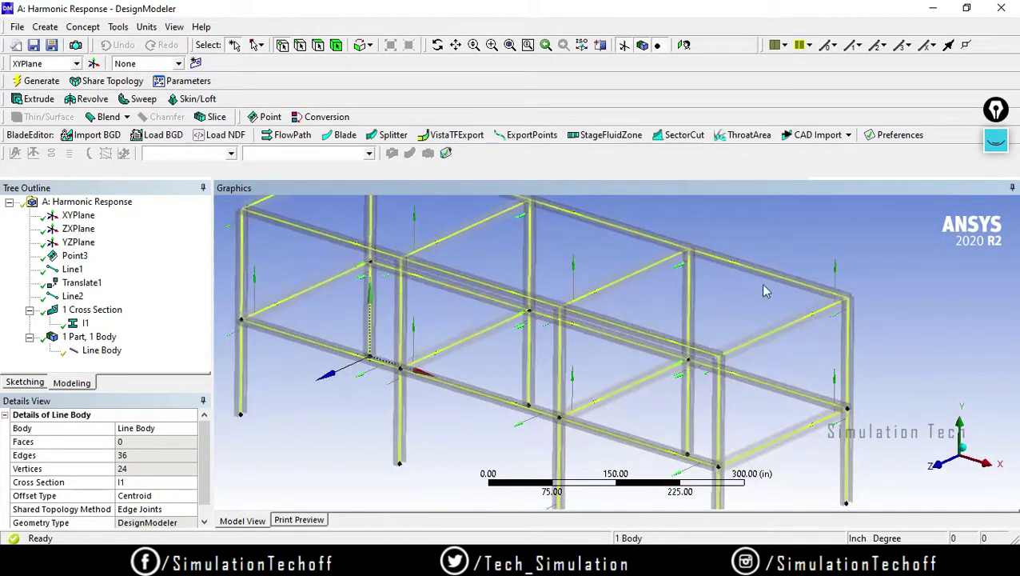
scroll(715, 330, "down", 2)
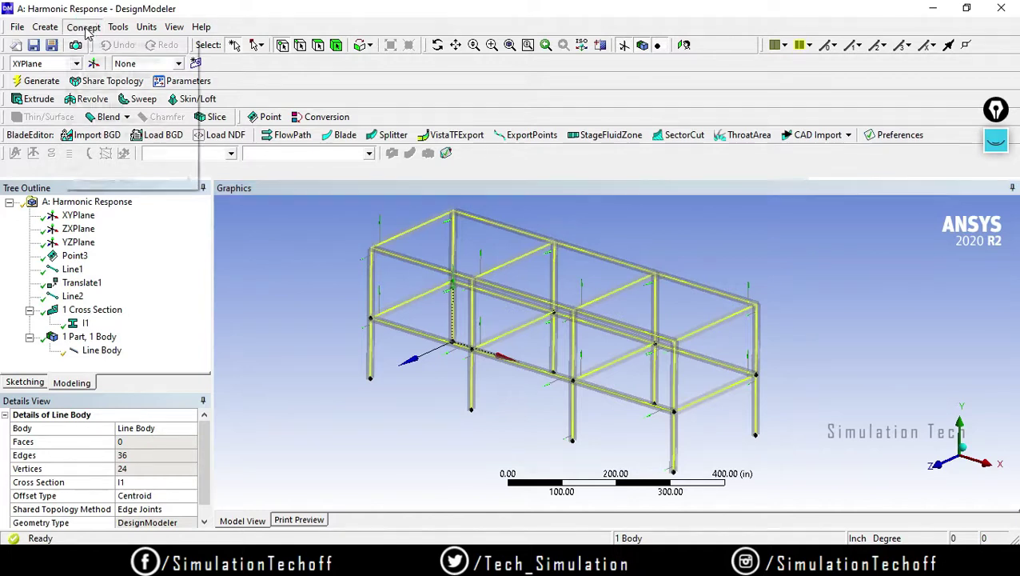
- Define a surface from edges using the four beams around the upper level's end bay nearest the origin
left_click(86, 29)
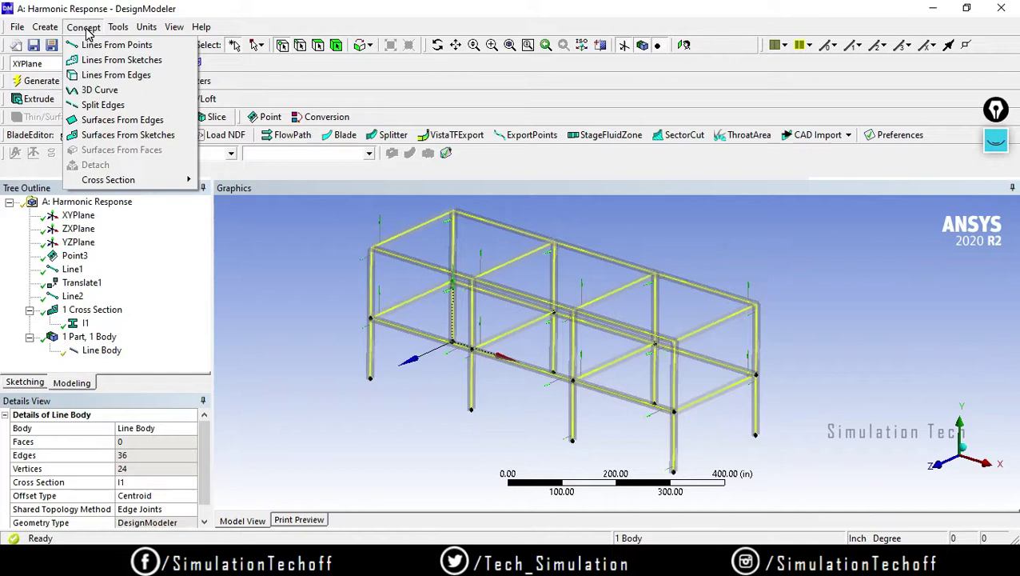
left_click(122, 119)
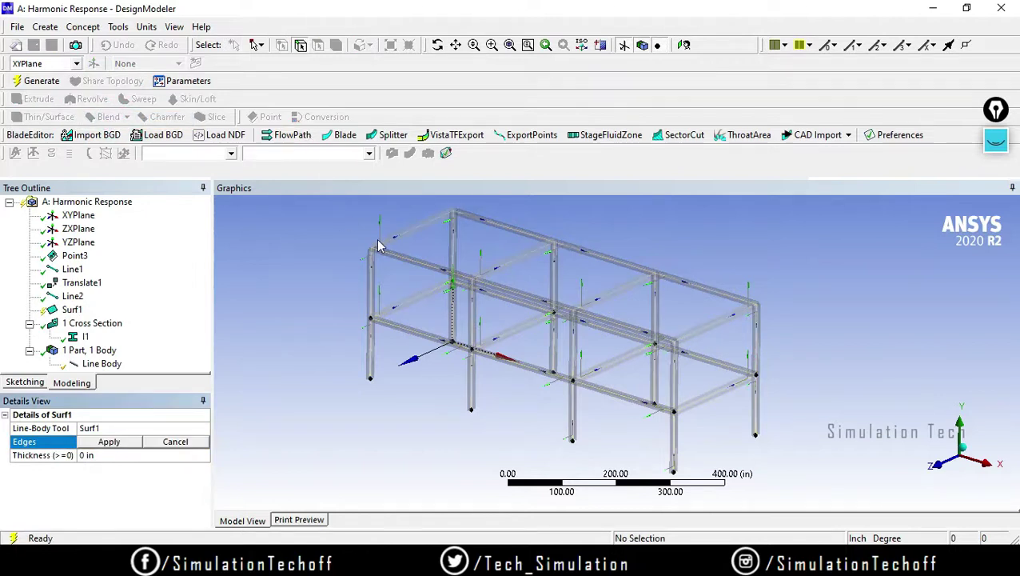
scroll(480, 260, "up", 4)
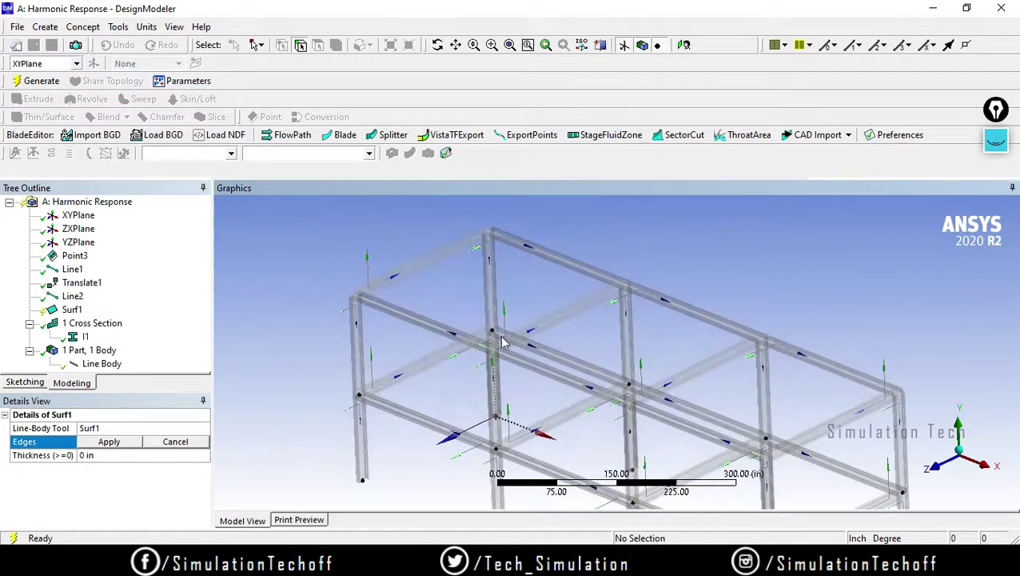
left_click(418, 267)
left_click(543, 254, "ctrl")
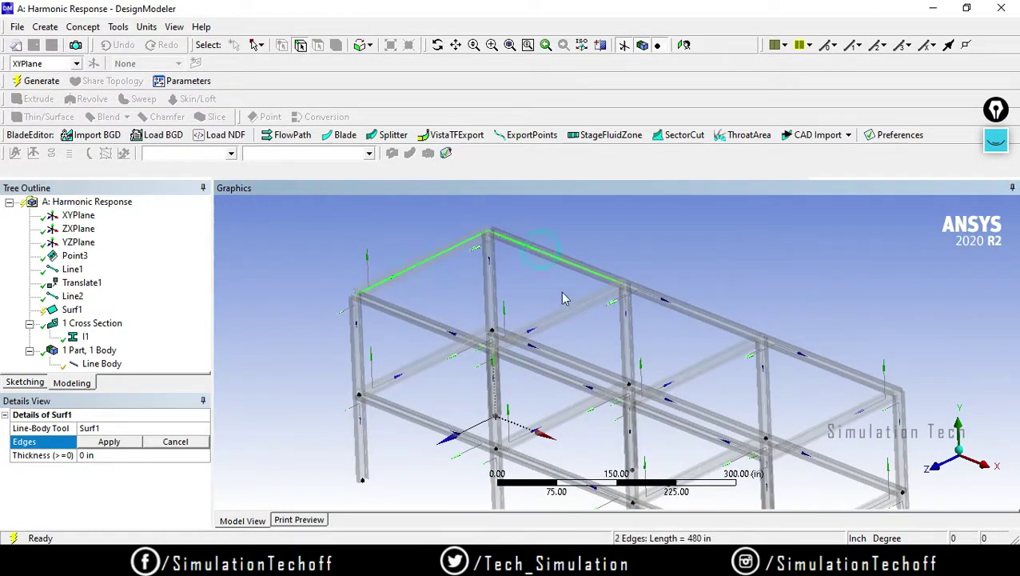
left_click(577, 313, "ctrl")
left_click(467, 335, "ctrl")
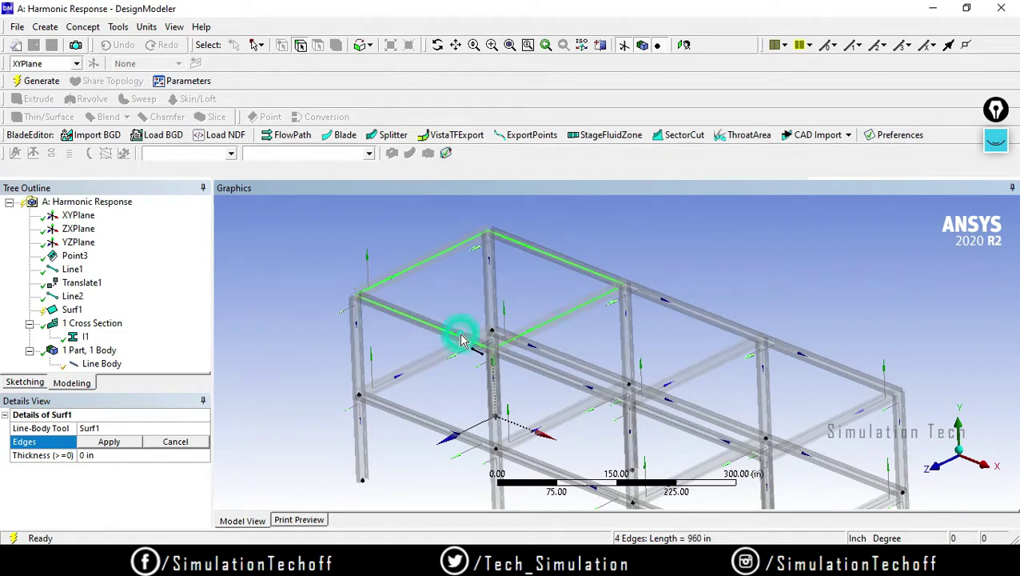
left_click(116, 441)
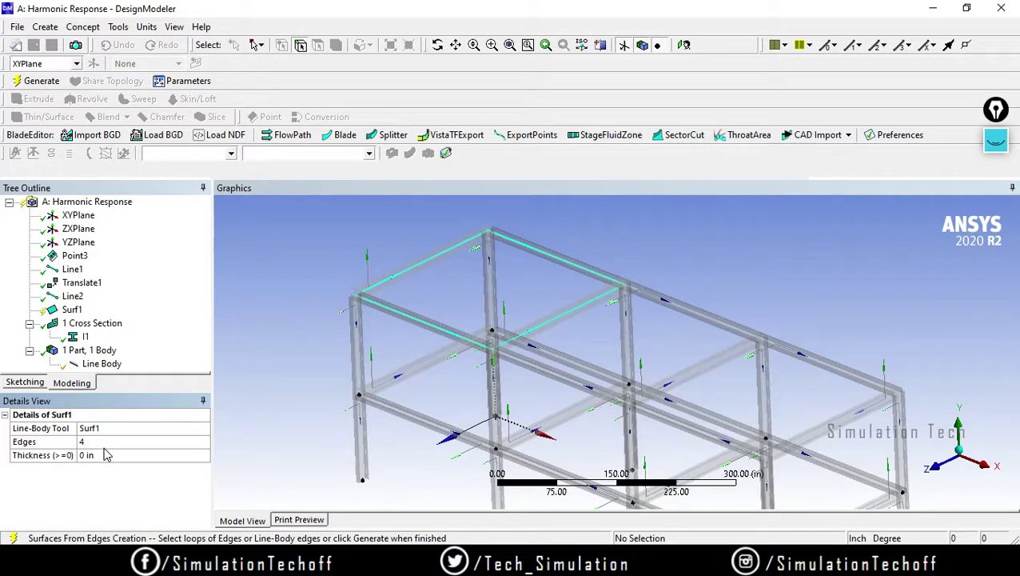
- Set the thickness of the upper end bay's surface to 5 in and generate it
left_click(112, 455)
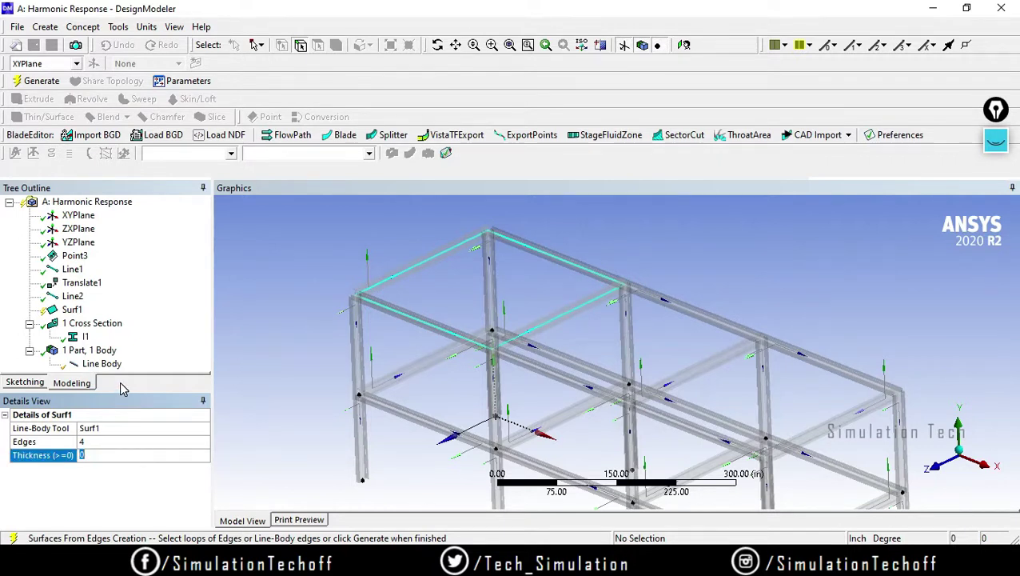
type("5")
key("Return")
left_click(36, 80)
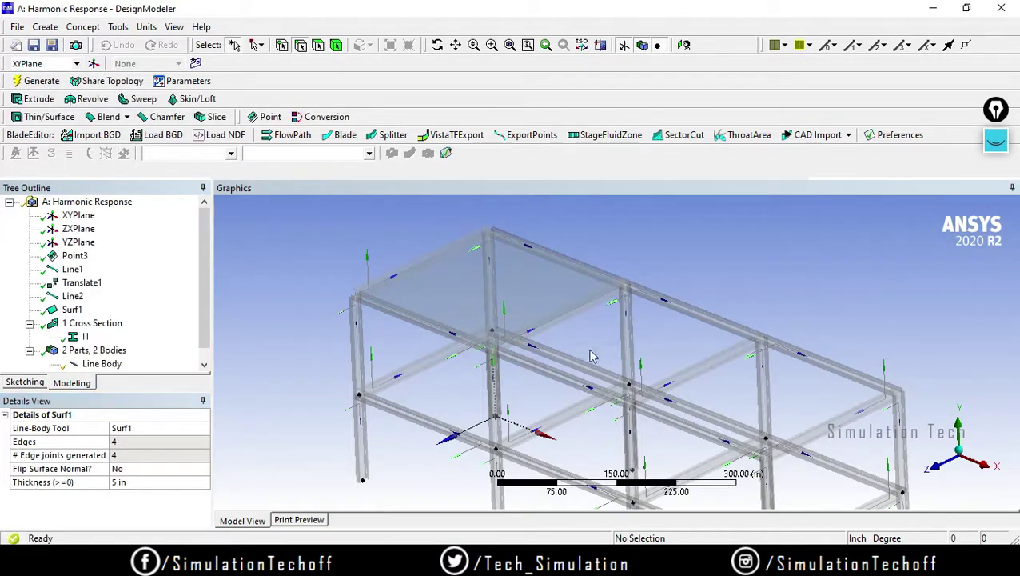
scroll(560, 340, "up", 2)
scroll(516, 289, "up", 1)
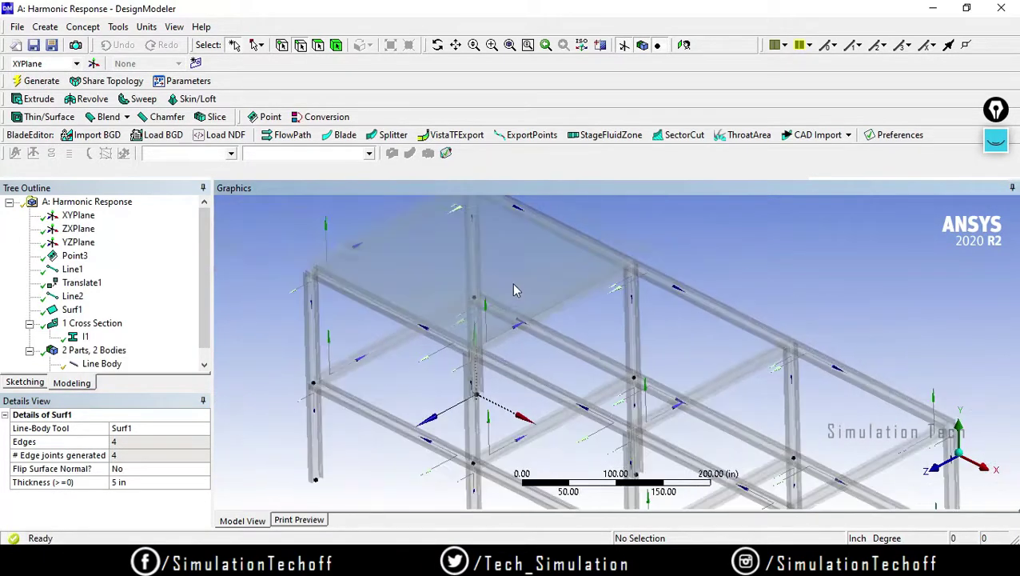
scroll(560, 300, "down", 3)
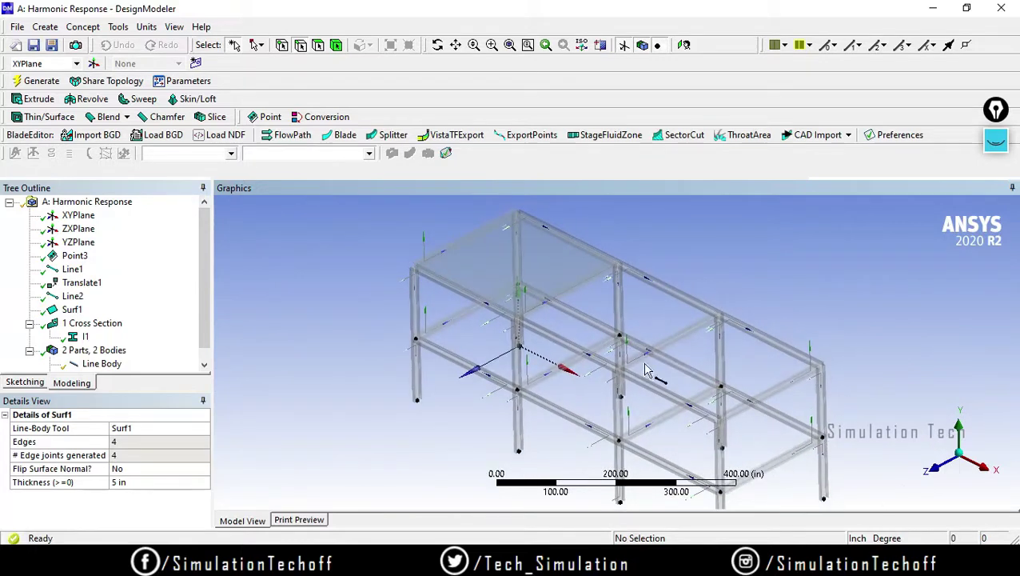
- Generate a 5 in thick surface from the four edges around the upper level's middle bay
left_click(82, 27)
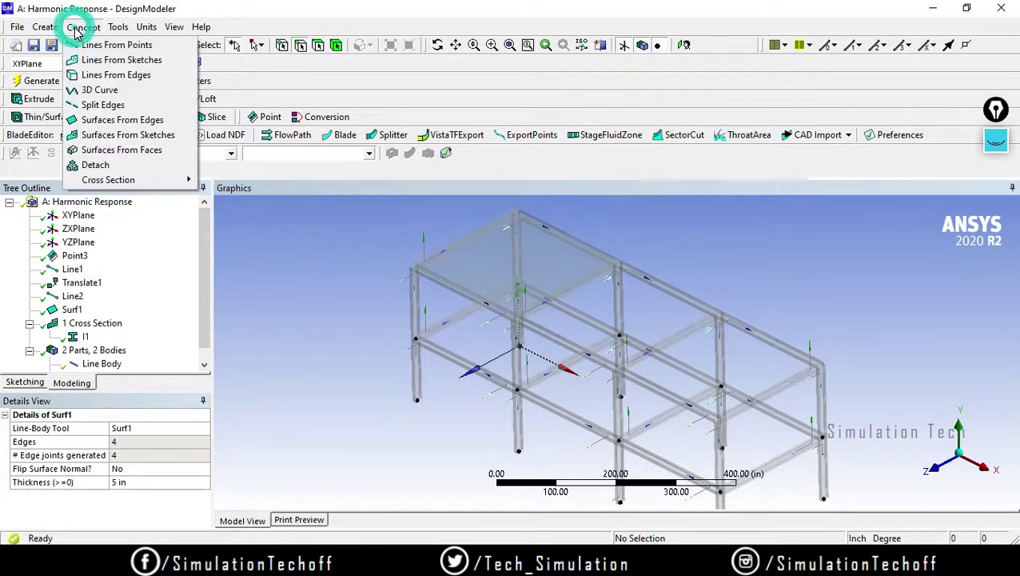
left_click(104, 120)
left_click(575, 287)
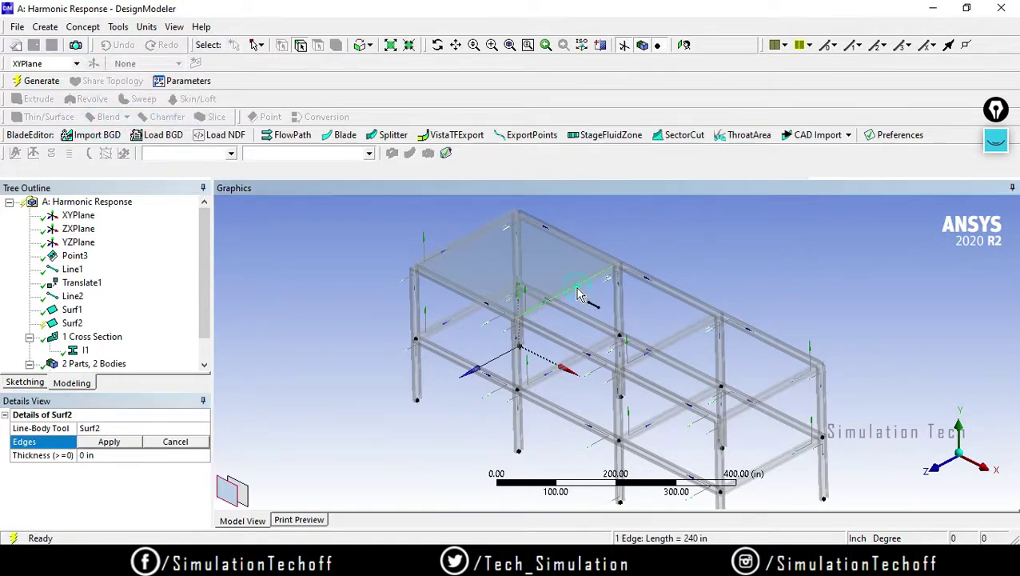
left_click(674, 293, "ctrl")
left_click(683, 331, "ctrl")
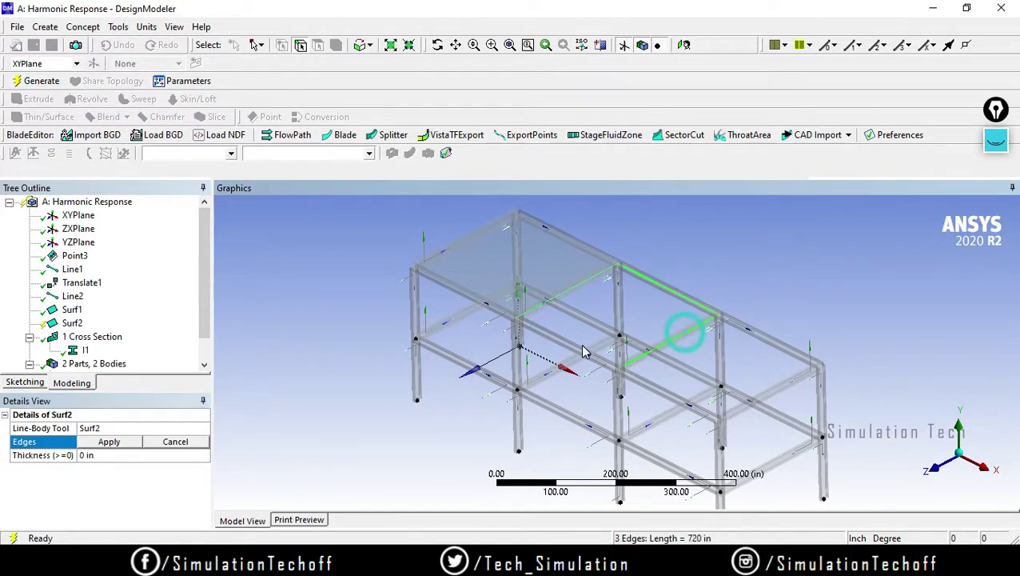
left_click(582, 352, "ctrl")
left_click(122, 443)
left_click(104, 455)
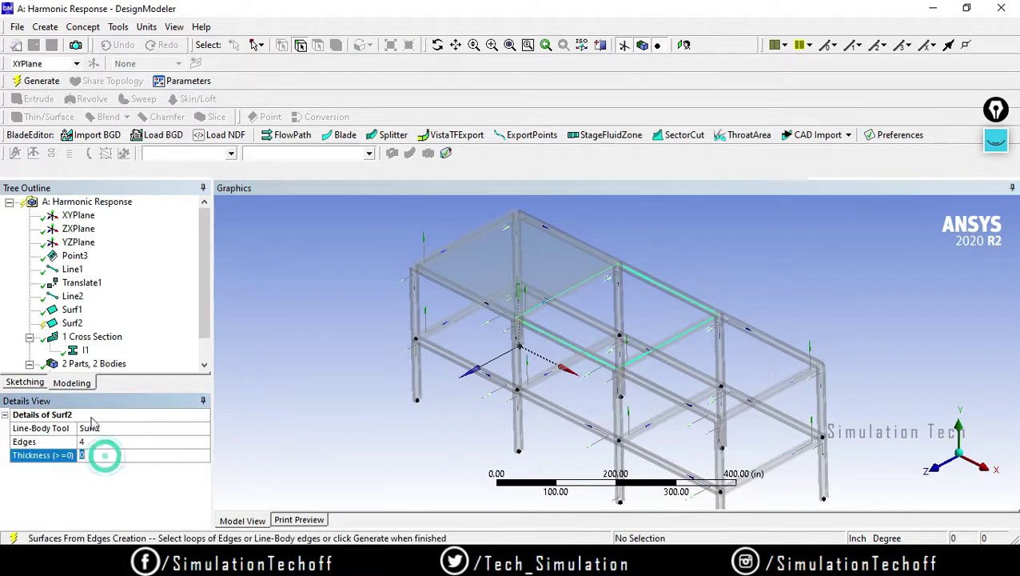
type("5")
left_click(24, 81)
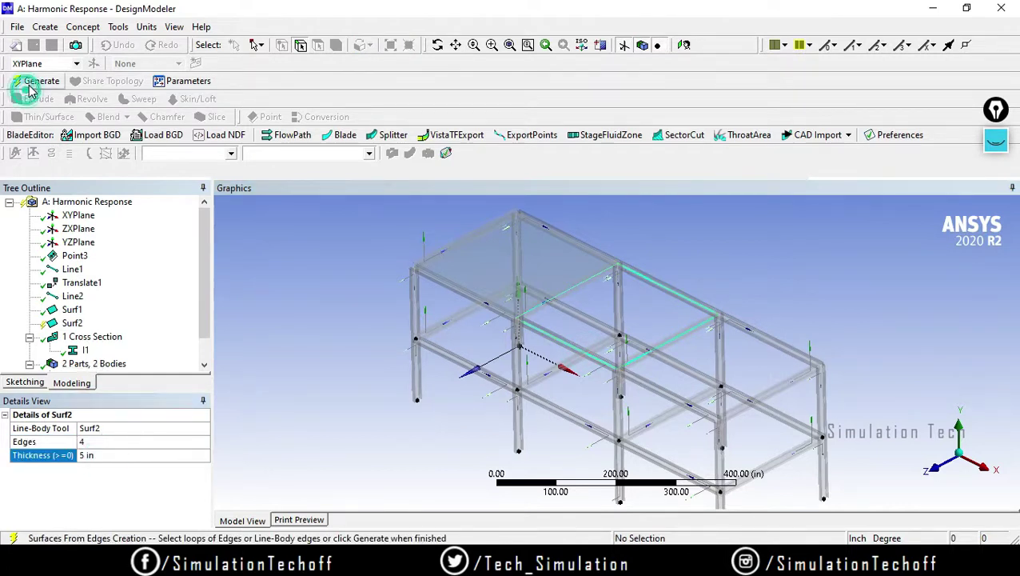
mouse_move(695, 312)
middle_mouse_down()
mouse_move(724, 328)
mouse_move(758, 401)
middle_mouse_up()
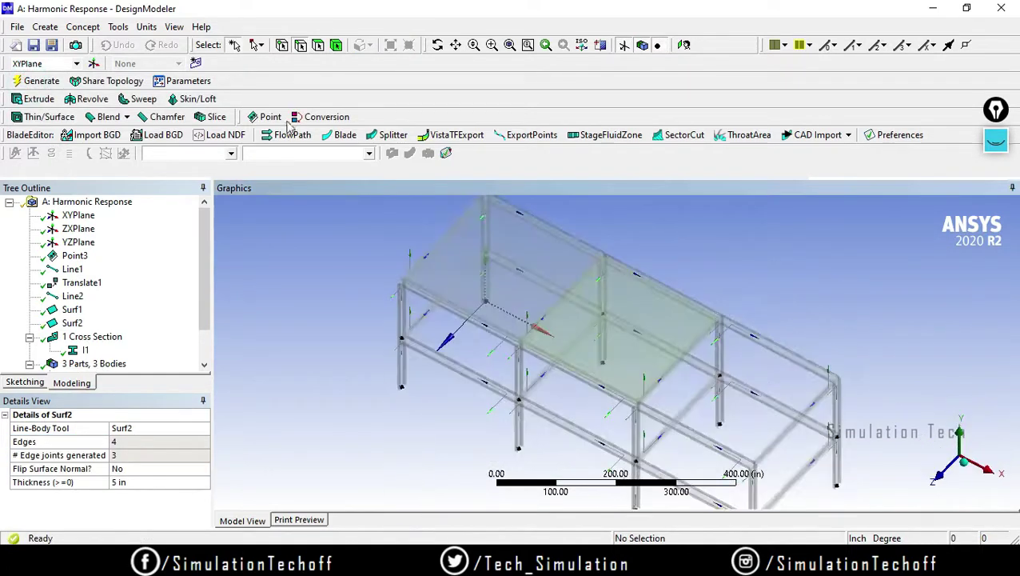
- Generate a 5 in thick surface from the four edges around the upper level's end bay farthest from the origin
left_click(88, 27)
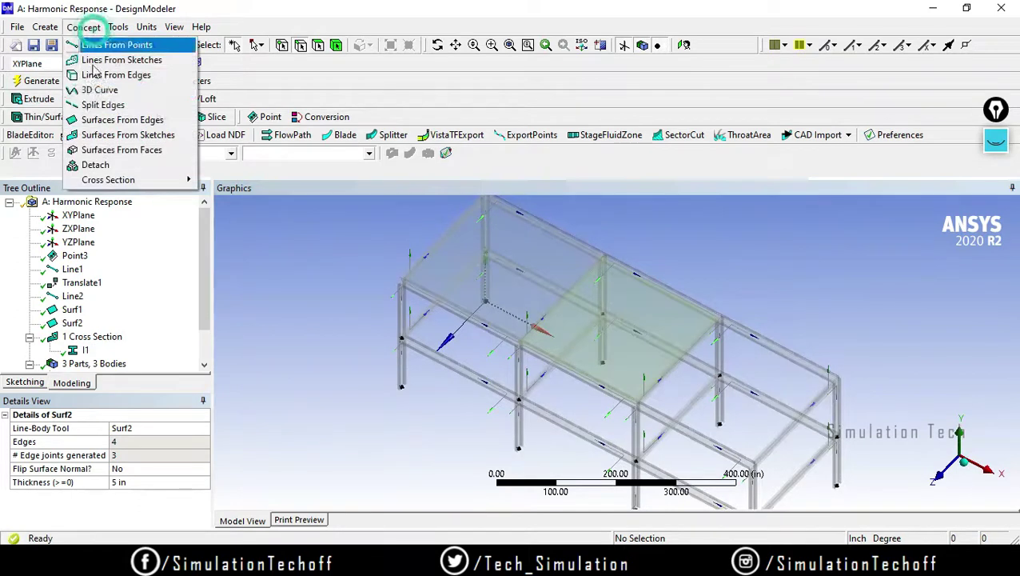
left_click(97, 120)
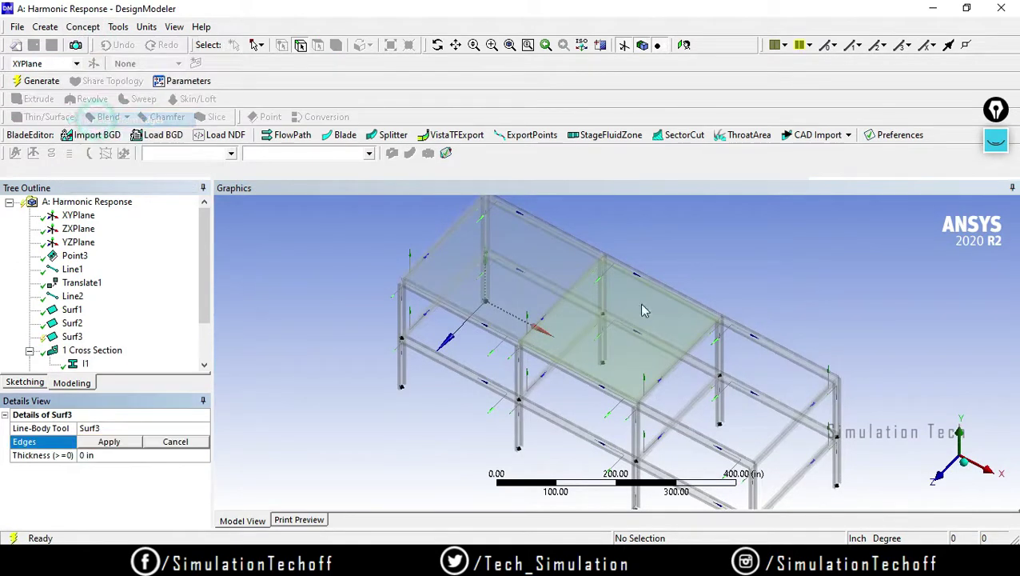
left_click(670, 369)
left_click(751, 342, "ctrl")
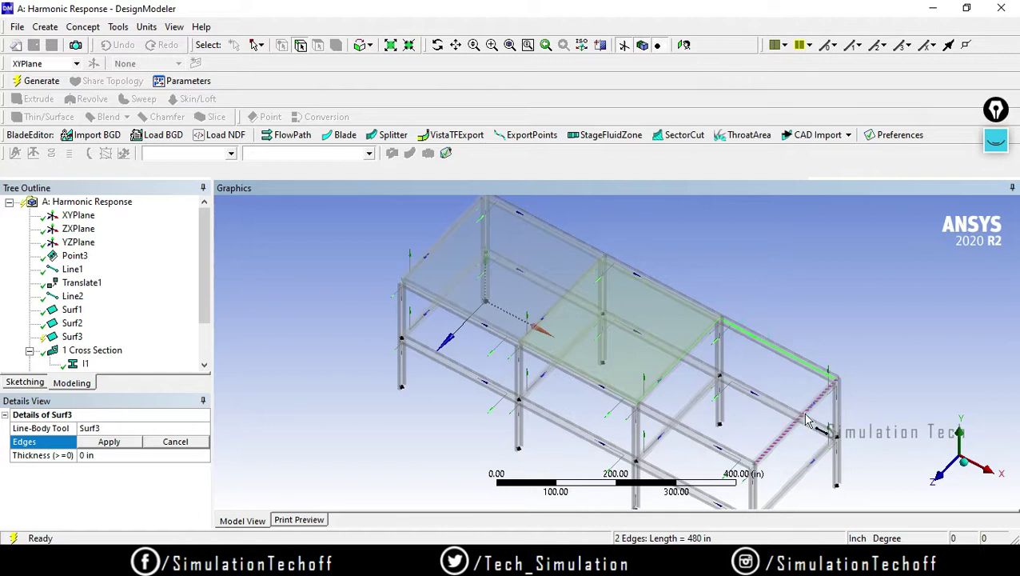
left_click(804, 412, "ctrl")
left_click(719, 446, "ctrl")
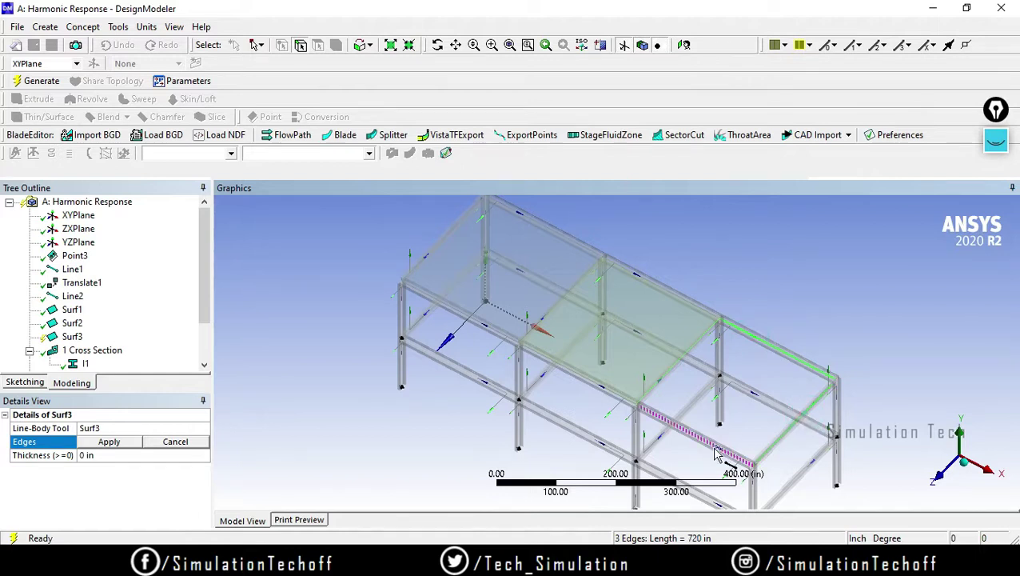
left_click(113, 445)
left_click(113, 455)
type("5")
key("Return")
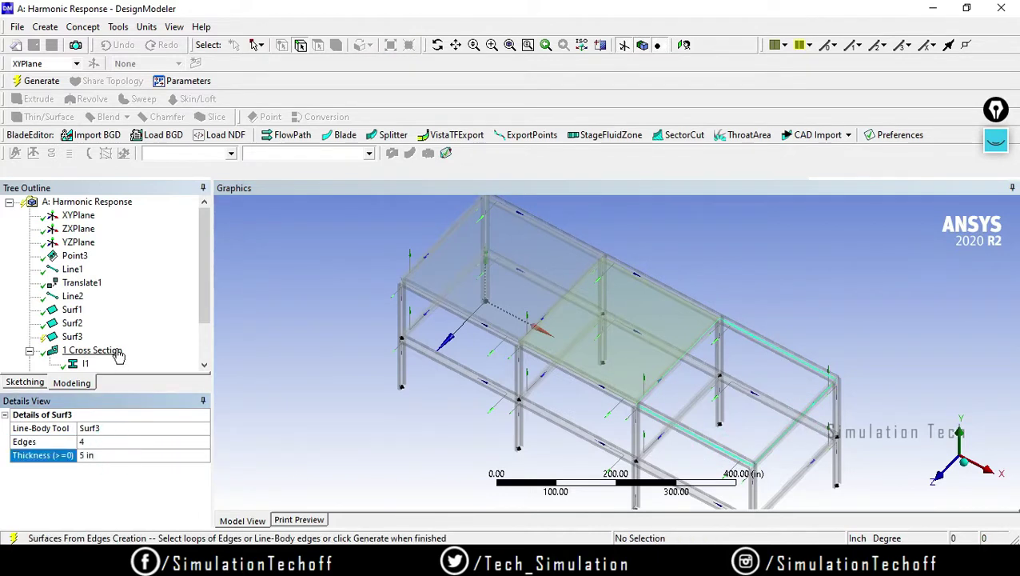
left_click(35, 83)
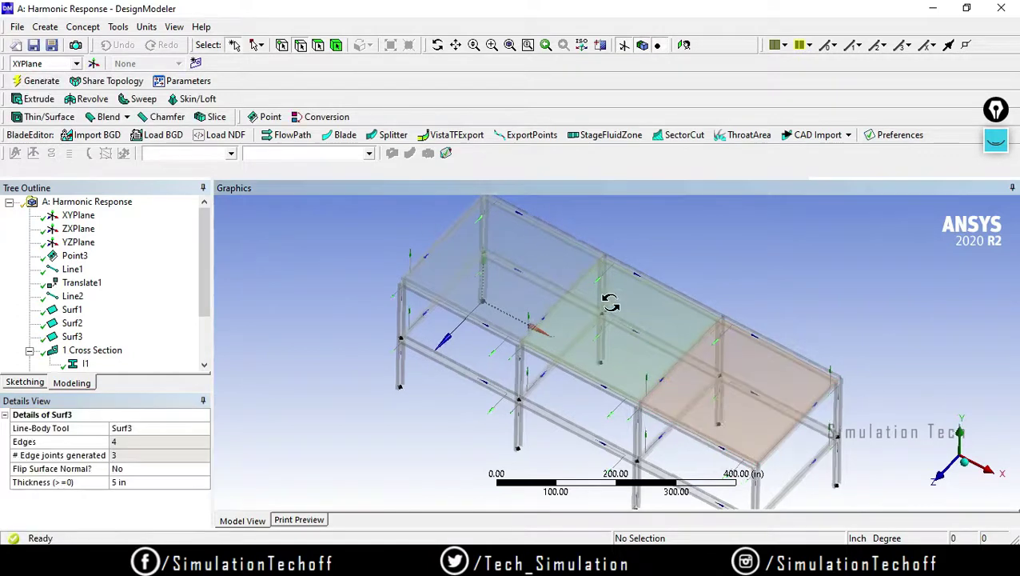
middle_click_drag(607, 301, 617, 304)
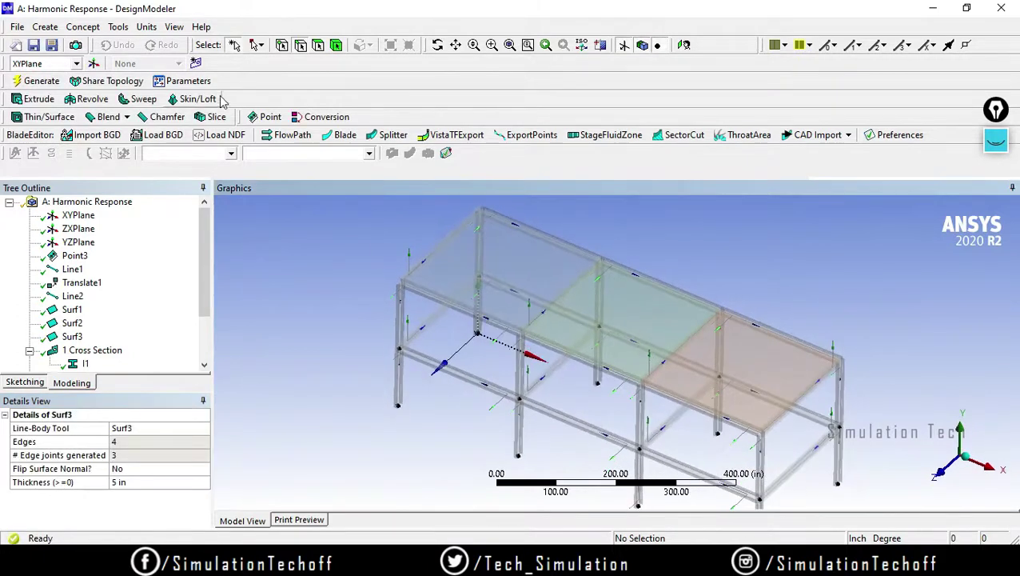
- Generate a 5 in thick surface from the four edges around the lower level's end bay nearest the origin
left_click(83, 27)
left_click(112, 120)
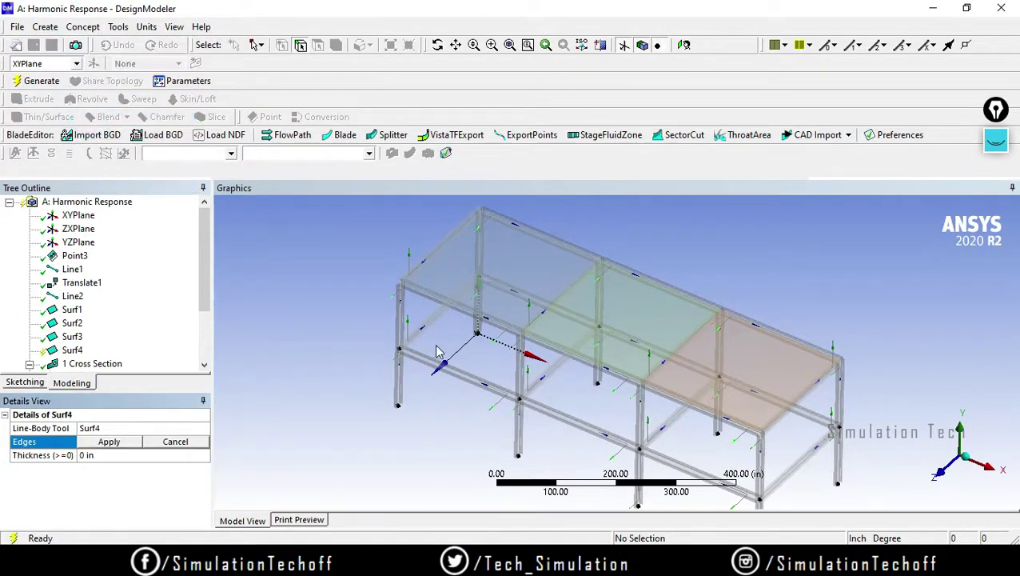
left_click(442, 324)
left_click(525, 302, "ctrl")
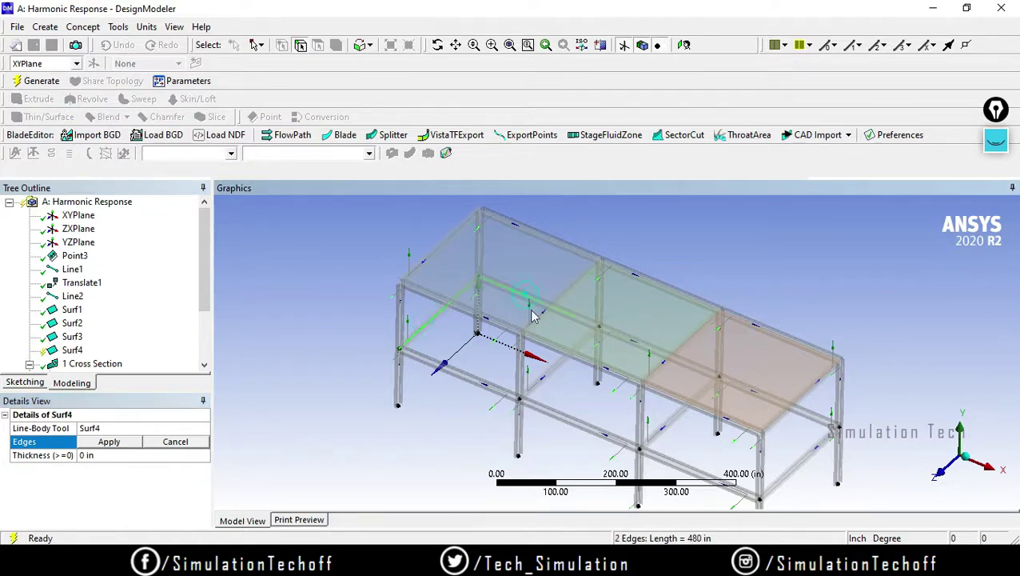
left_click(554, 368, "ctrl")
left_click(484, 386, "ctrl")
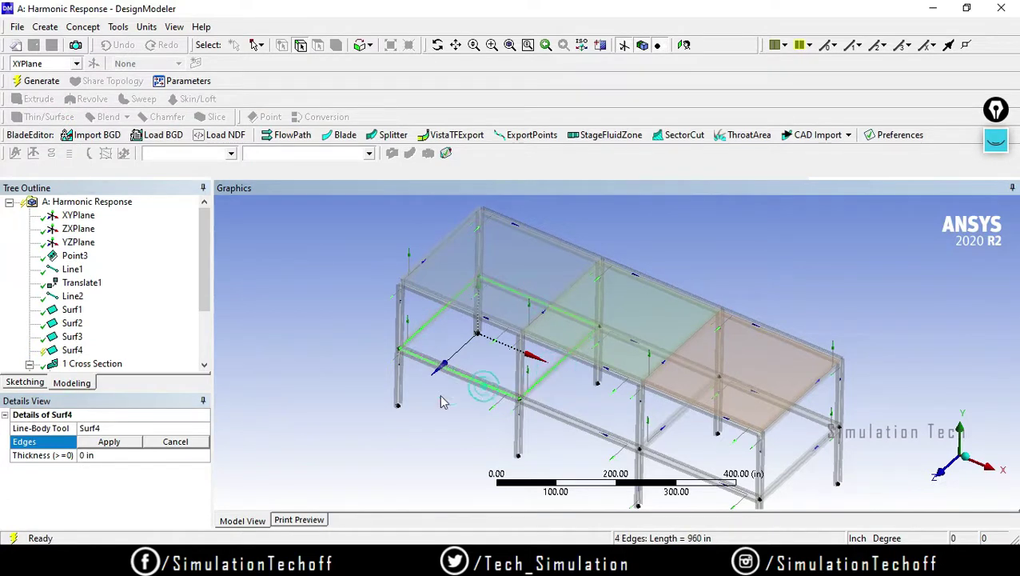
left_click(110, 443)
left_click(100, 455)
type("5")
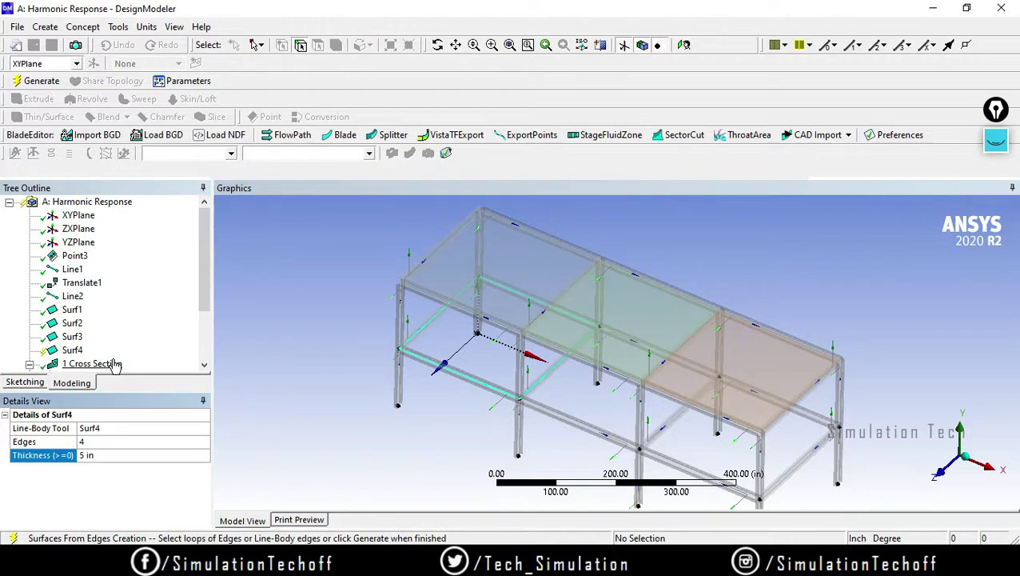
left_click(42, 81)
middle_click_drag(615, 394, 586, 426)
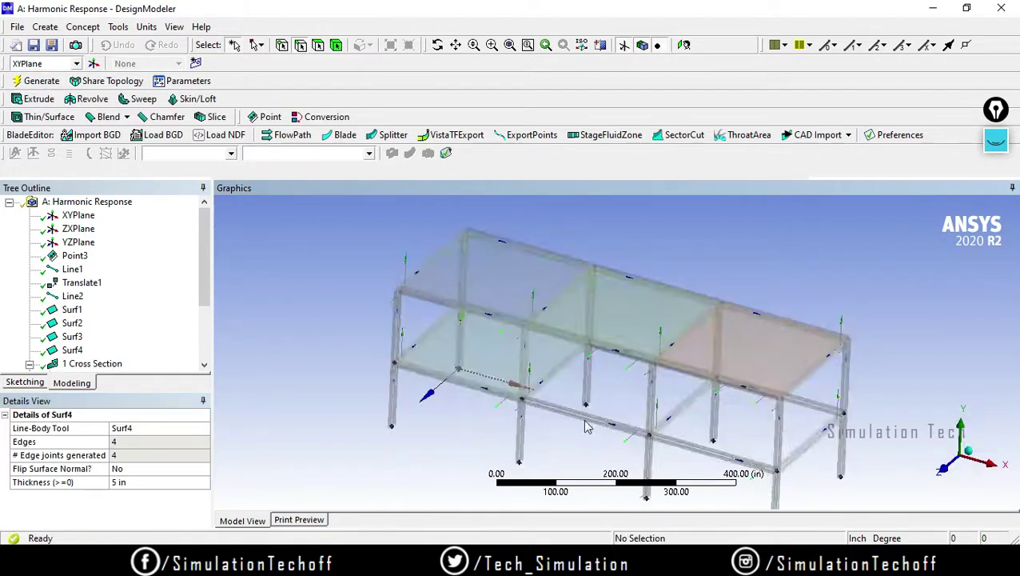
- Generate a 5 in thick surface from the four edges around the lower level's middle bay
left_click(83, 27)
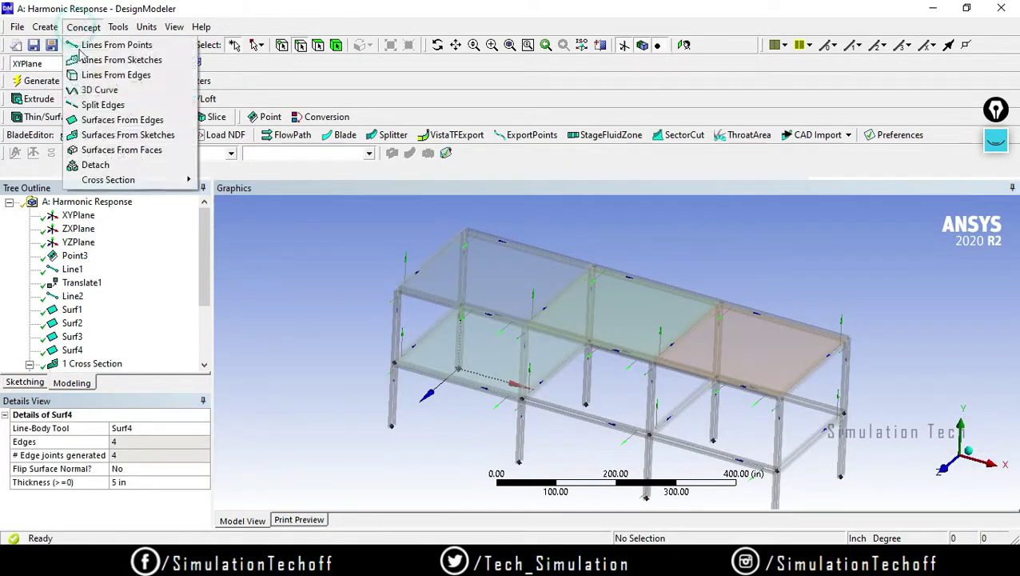
left_click(92, 120)
left_click(569, 376)
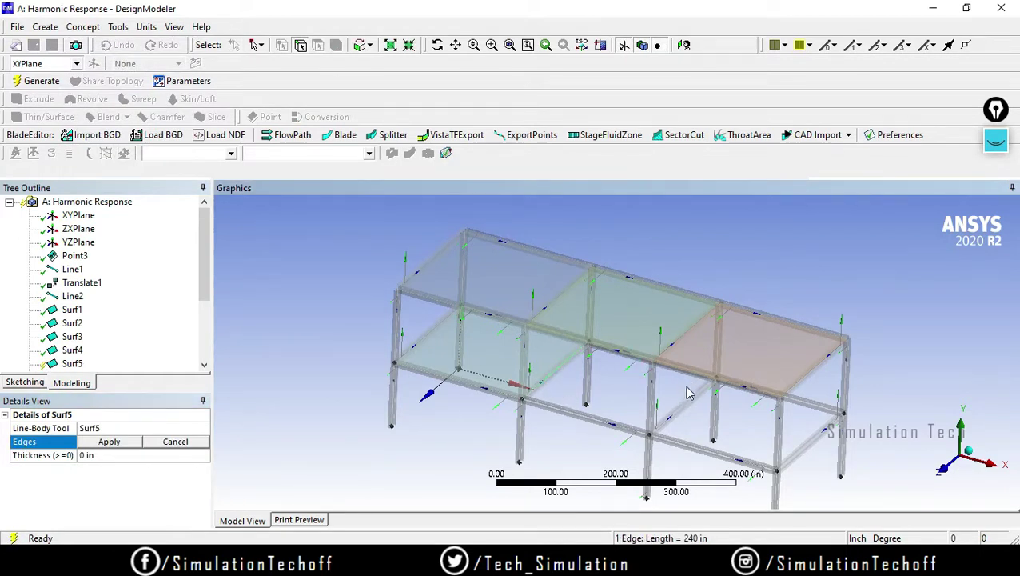
middle_click_drag(689, 392, 654, 348)
left_click(650, 343, "ctrl")
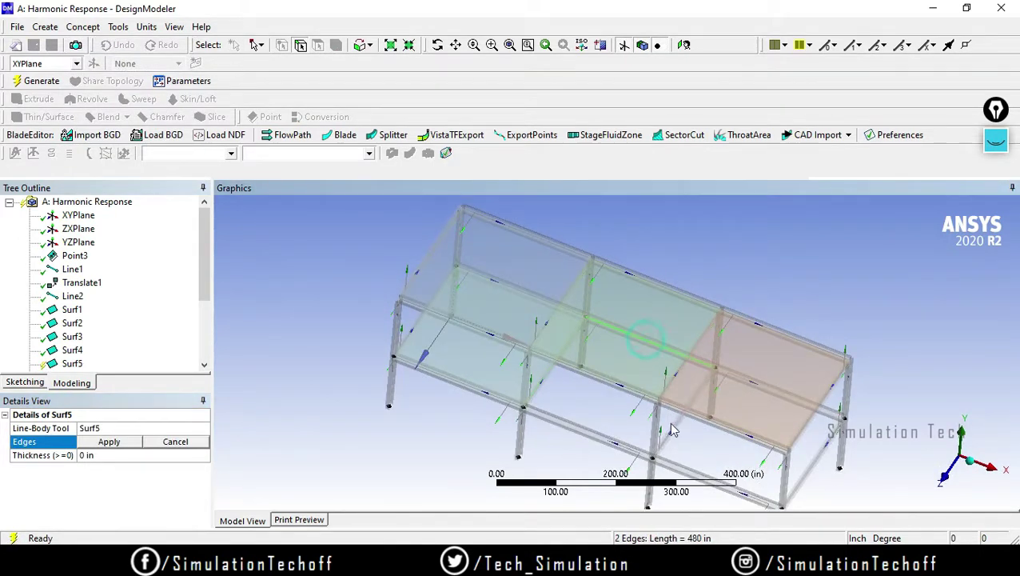
left_click(670, 426, "ctrl")
left_click(587, 431, "ctrl")
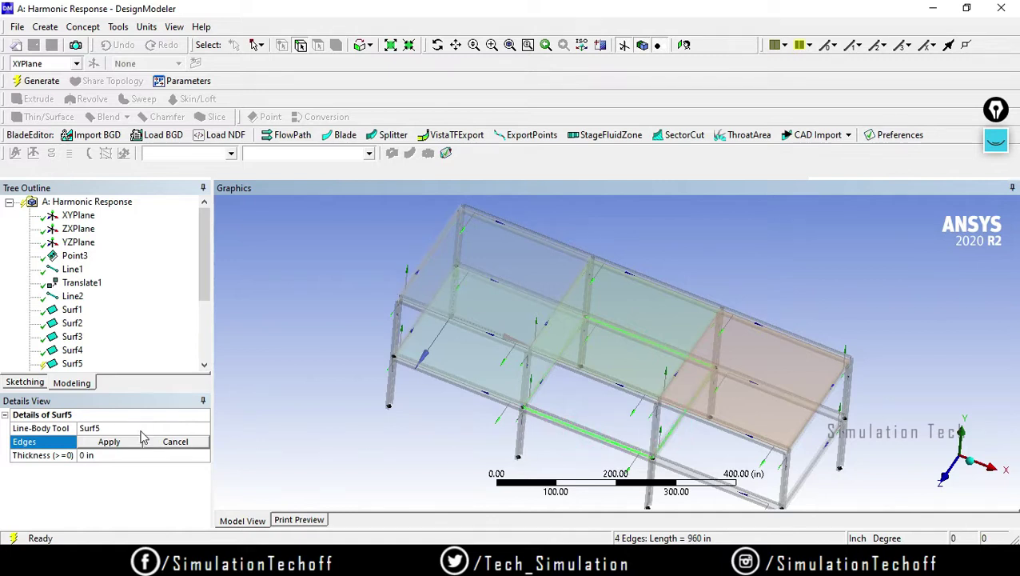
left_click(112, 442)
left_click(103, 454)
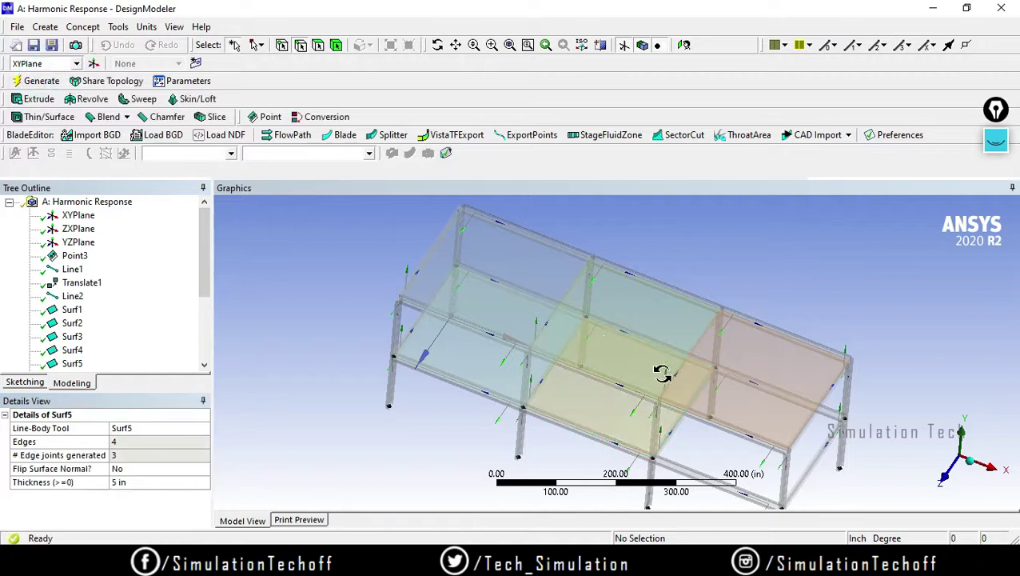
- Generate a 5 in thick surface from the four edges around the lower level's end bay farthest from the origin
middle_click_drag(640, 376, 674, 389)
left_click(83, 26)
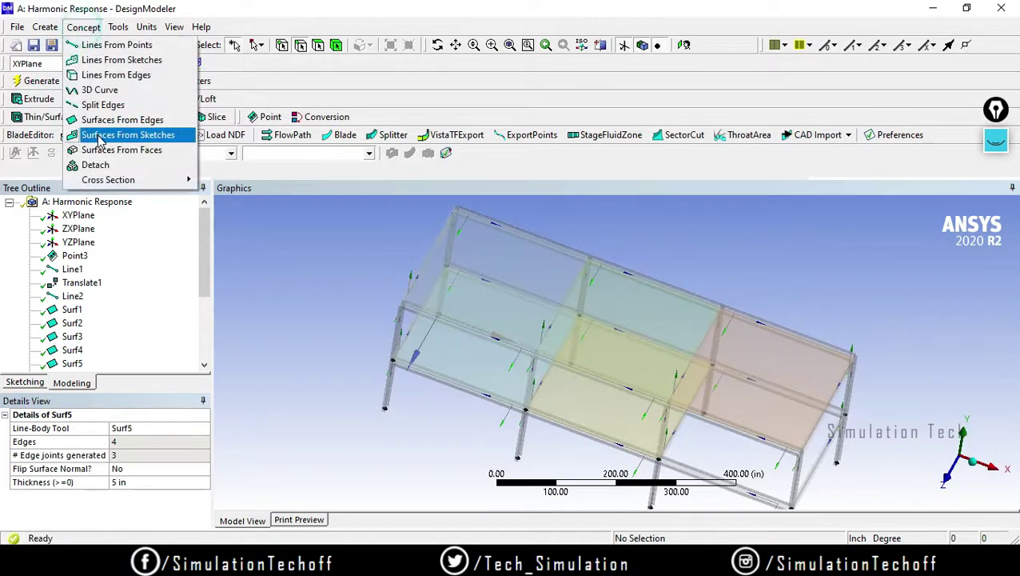
left_click(104, 120)
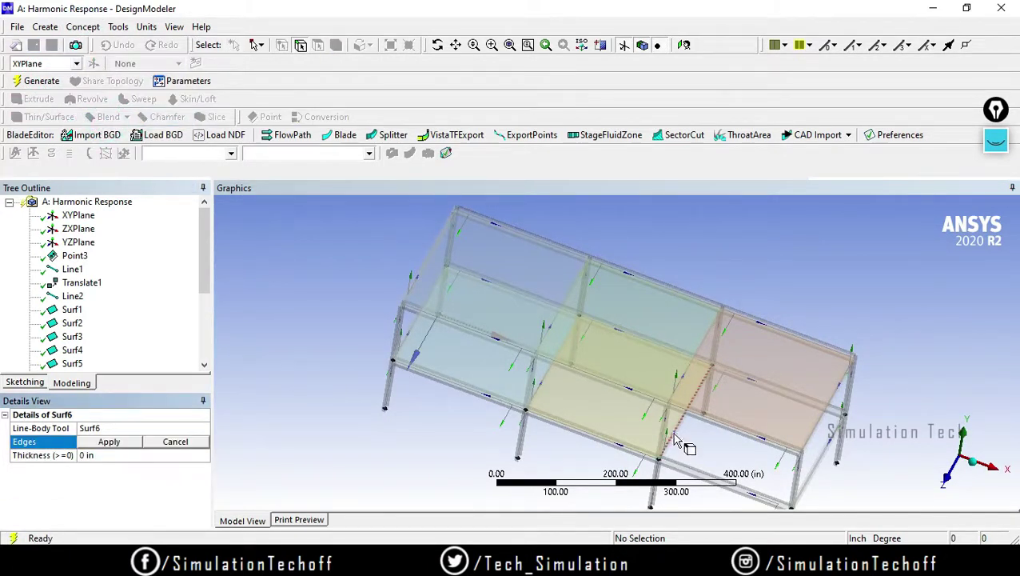
left_click(673, 432)
left_click(765, 383, "ctrl")
left_click(816, 470, "ctrl")
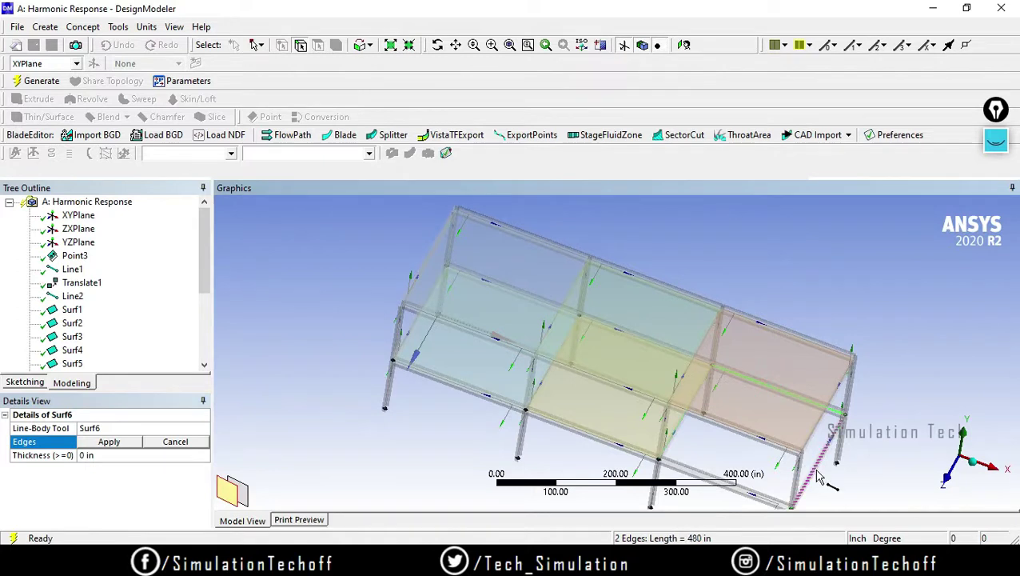
left_click(747, 496, "ctrl")
left_click(104, 455)
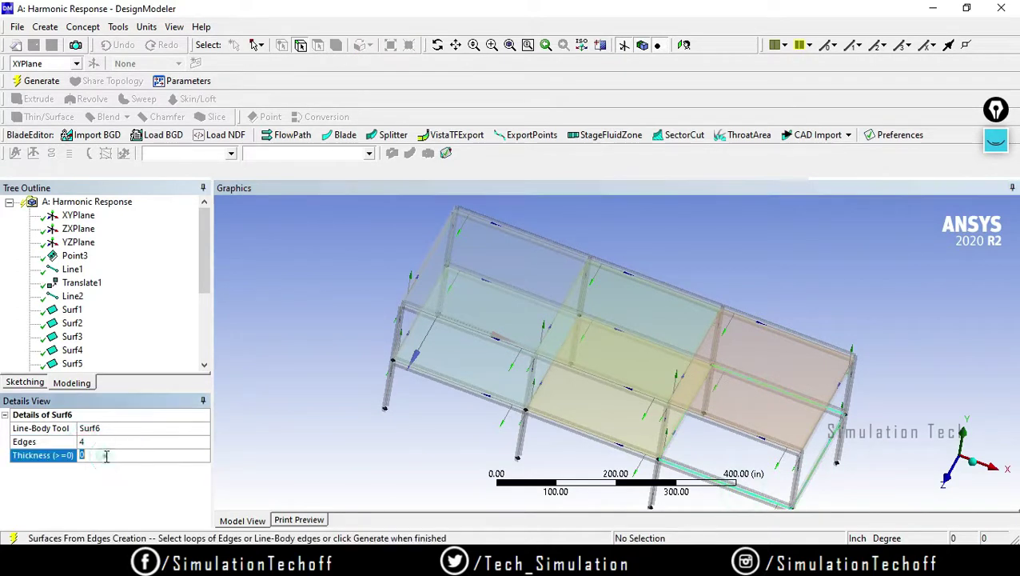
type("5")
key("Return")
left_click(30, 83)
- Examine up close how the floor surfaces meet the beams and columns around the middle and end bays
middle_click_drag(765, 360, 649, 384)
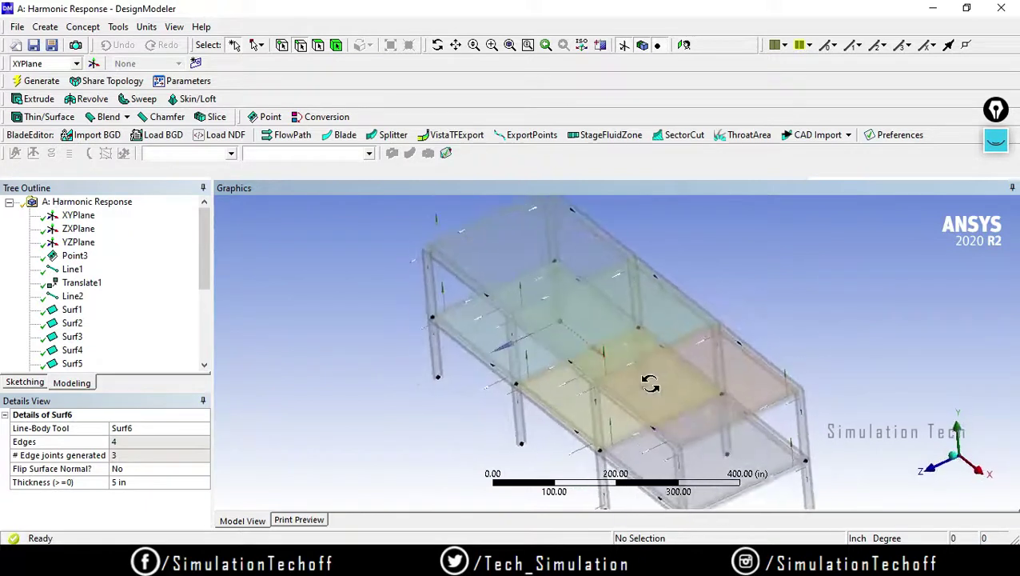
scroll(649, 384, "up", 10)
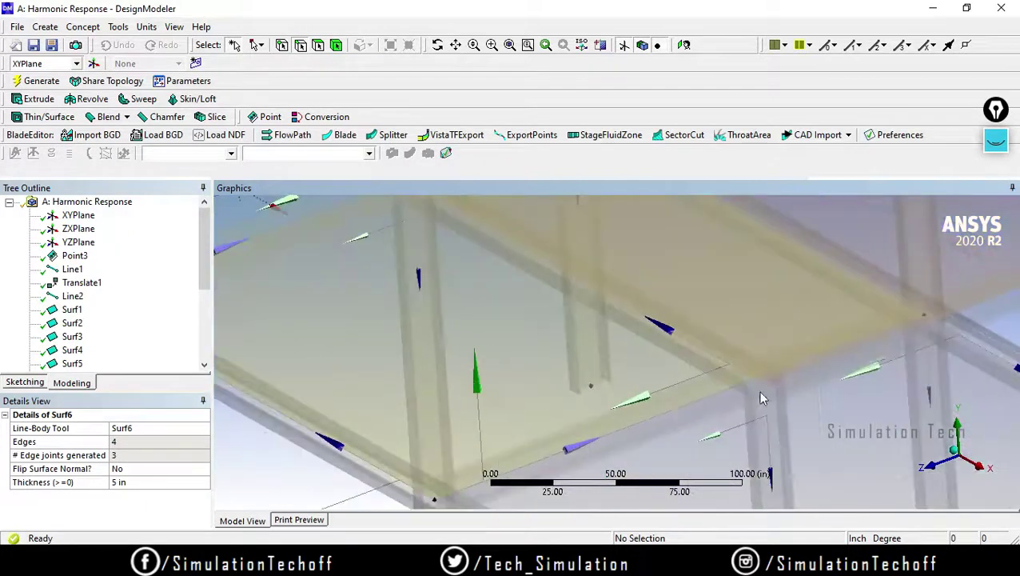
scroll(762, 398, "up", 3)
middle_click_drag(802, 380, 676, 339)
scroll(688, 337, "up", 3)
scroll(688, 319, "down", 5)
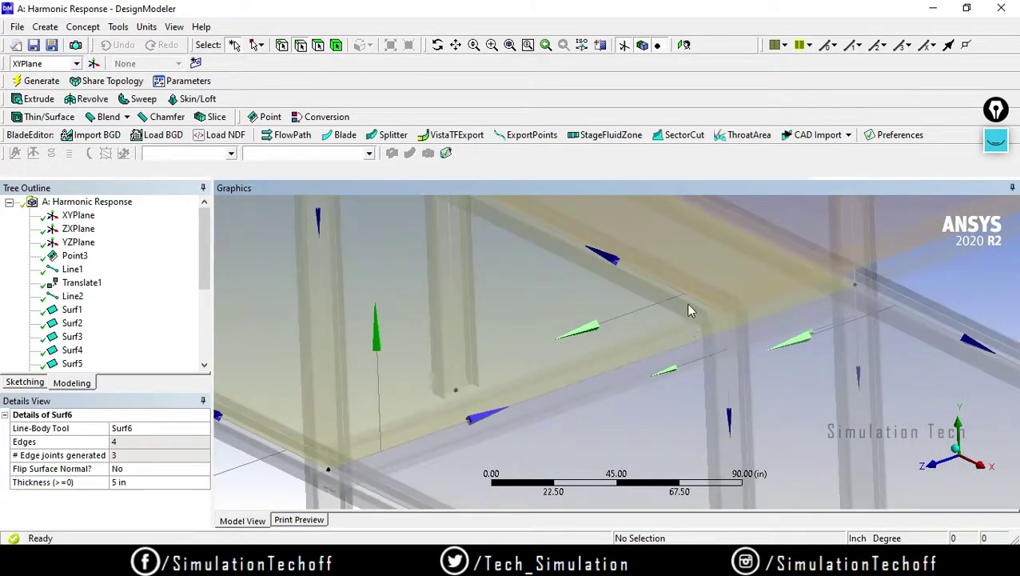
scroll(687, 316, "down", 3)
scroll(679, 324, "down", 2)
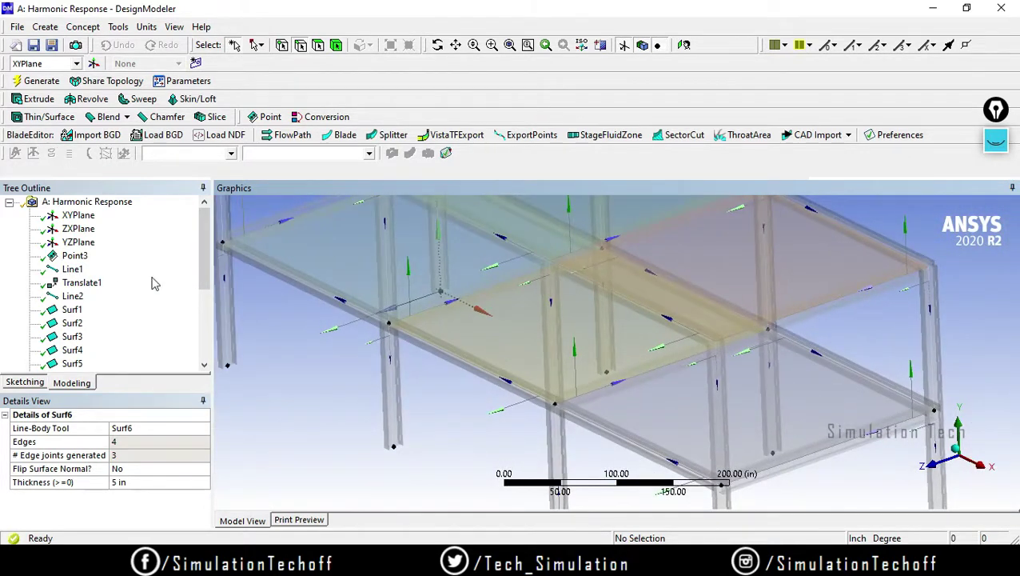
left_click_drag(206, 264, 206, 301)
left_click(72, 229)
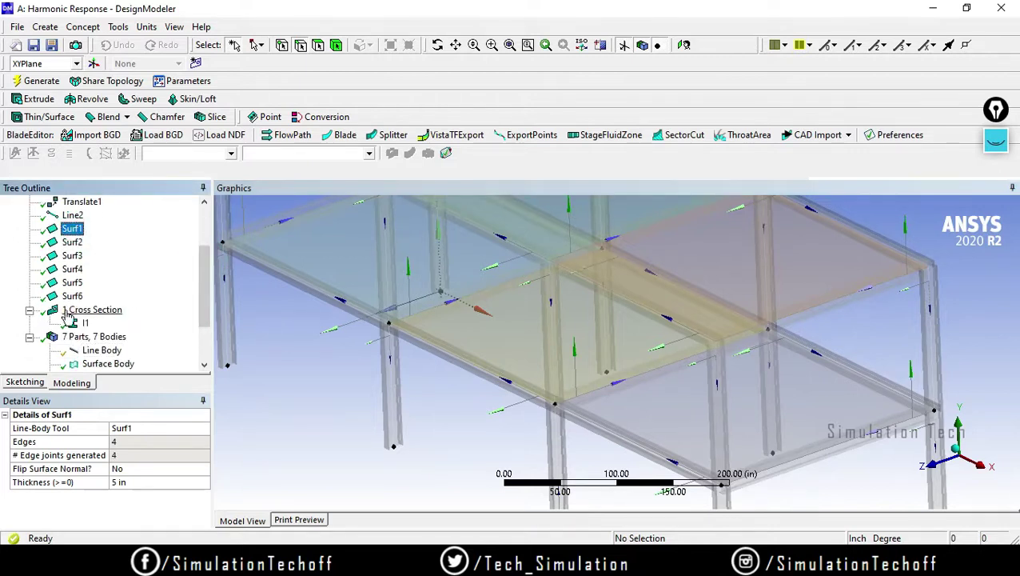
left_click(72, 297, "shift")
right_click(73, 299)
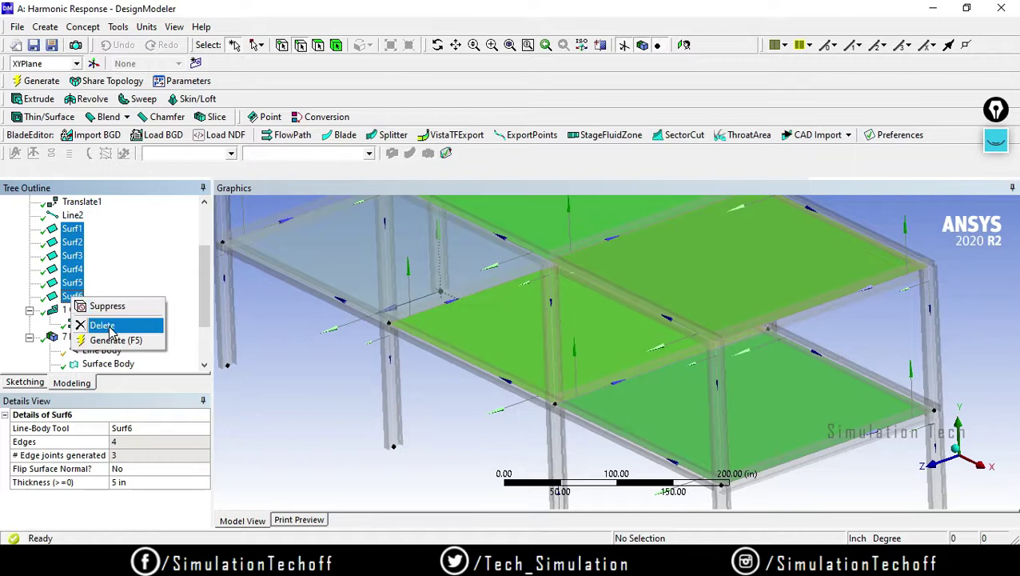
left_click(158, 268)
left_click(72, 229)
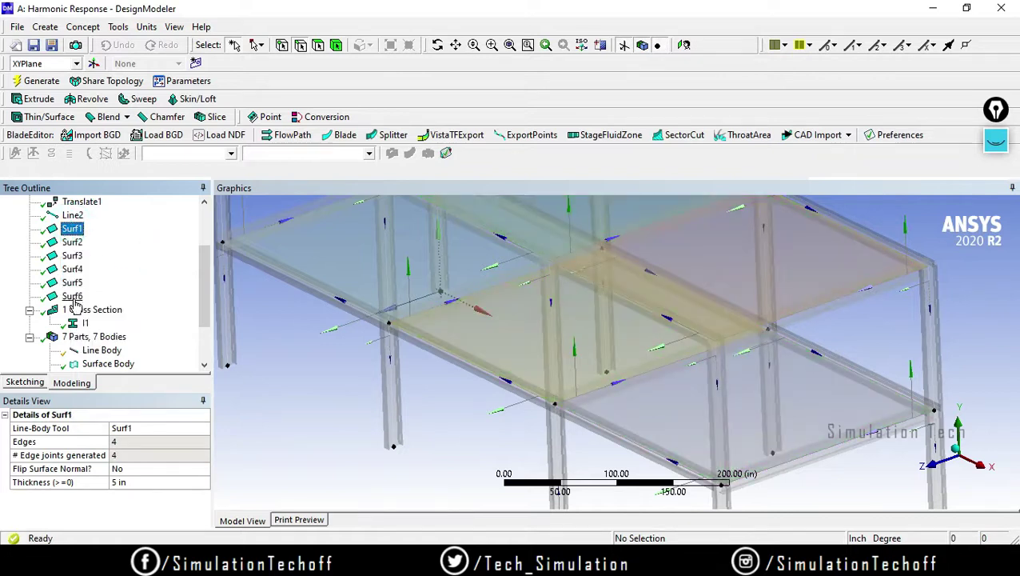
- Hide all six surface bodies so only the line-body frame is shown
left_click_drag(204, 280, 204, 314)
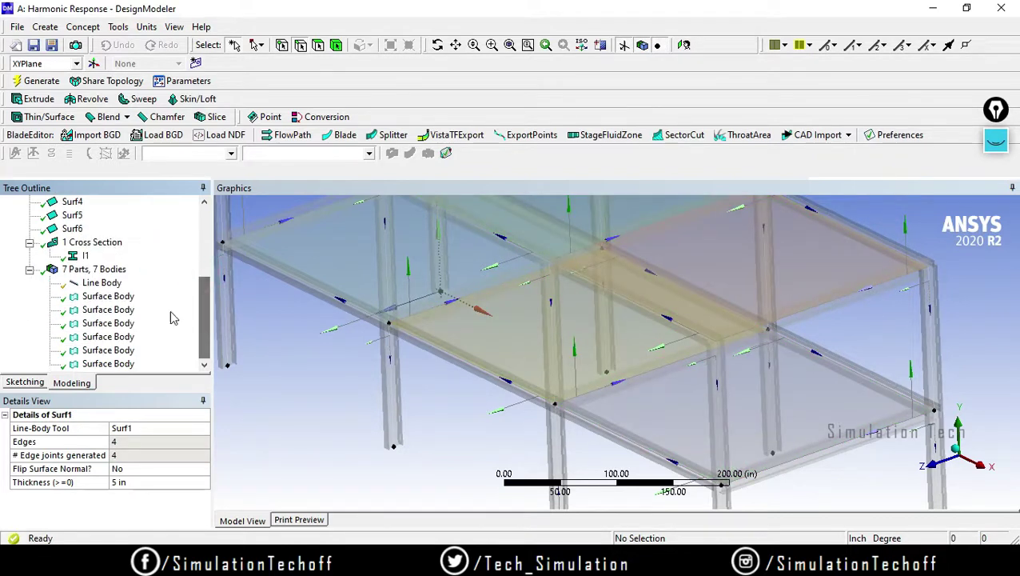
left_click(110, 295)
left_click(120, 366, "shift")
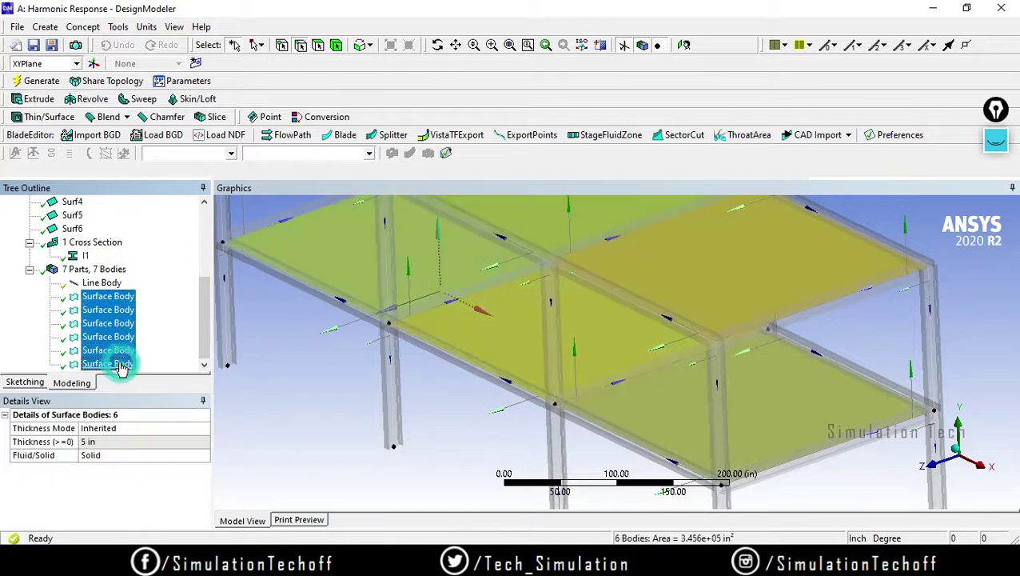
right_click(120, 366)
left_click(152, 367)
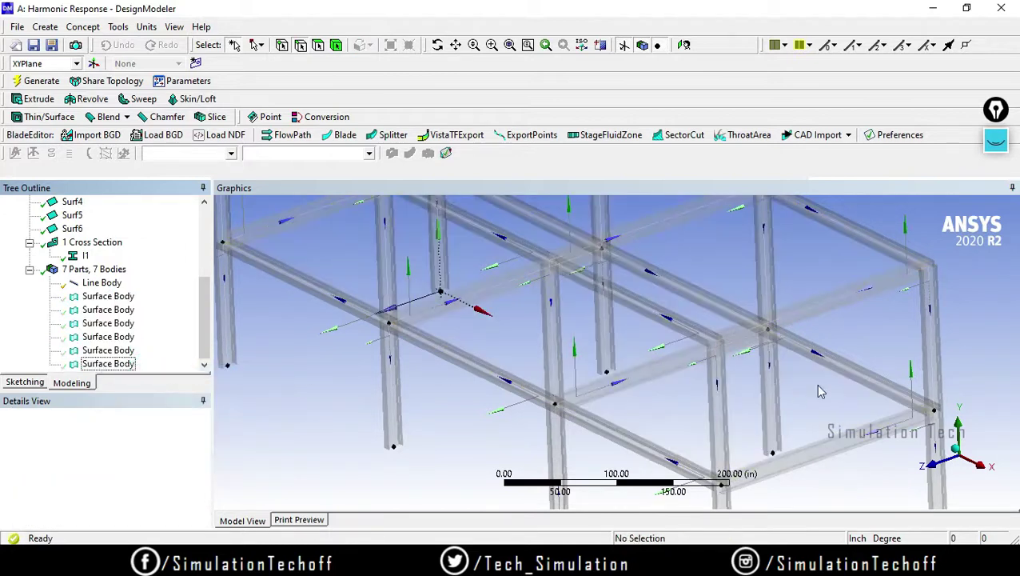
- Outline the faces of the beams meeting at the upper corner joint with straight annotation lines, and clear the markup
scroll(683, 357, "up", 3)
middle_click_drag(683, 357, 515, 345)
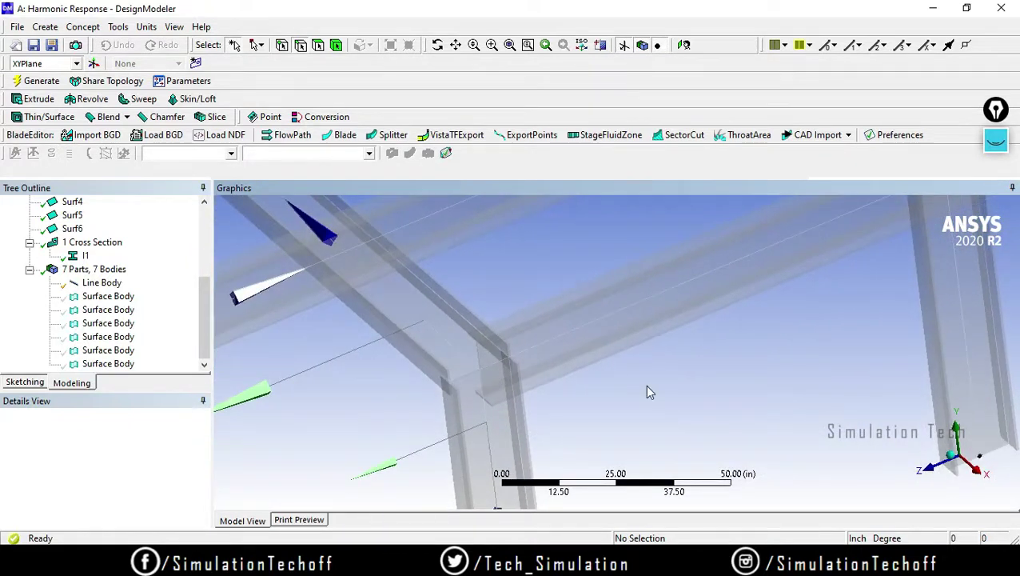
left_click(995, 141)
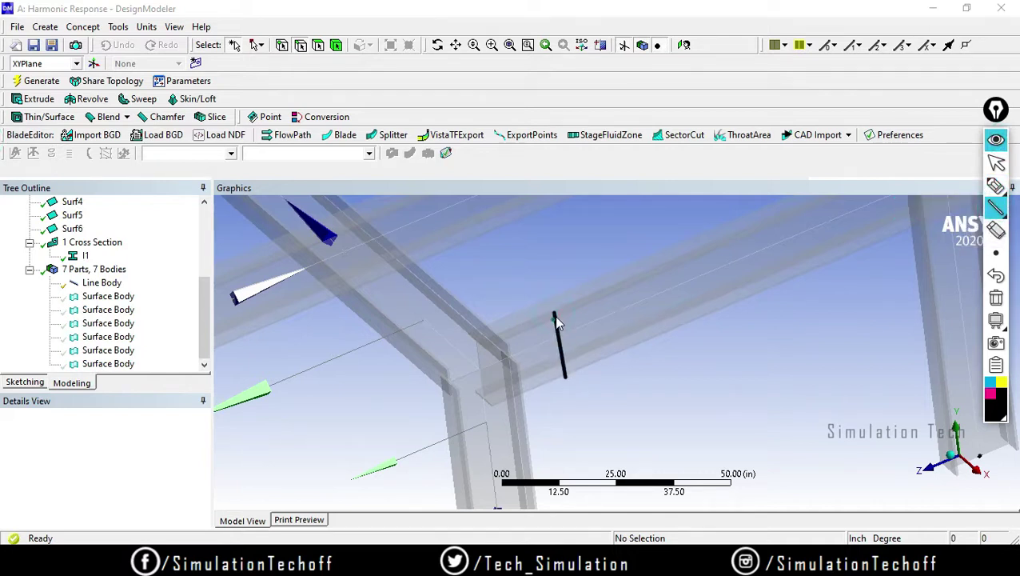
mouse_move(555, 318)
left_mouse_down()
mouse_move(741, 241)
mouse_move(761, 314)
mouse_move(564, 374)
left_mouse_up()
mouse_move(398, 335)
left_mouse_down()
mouse_move(462, 311)
mouse_move(425, 254)
left_mouse_up()
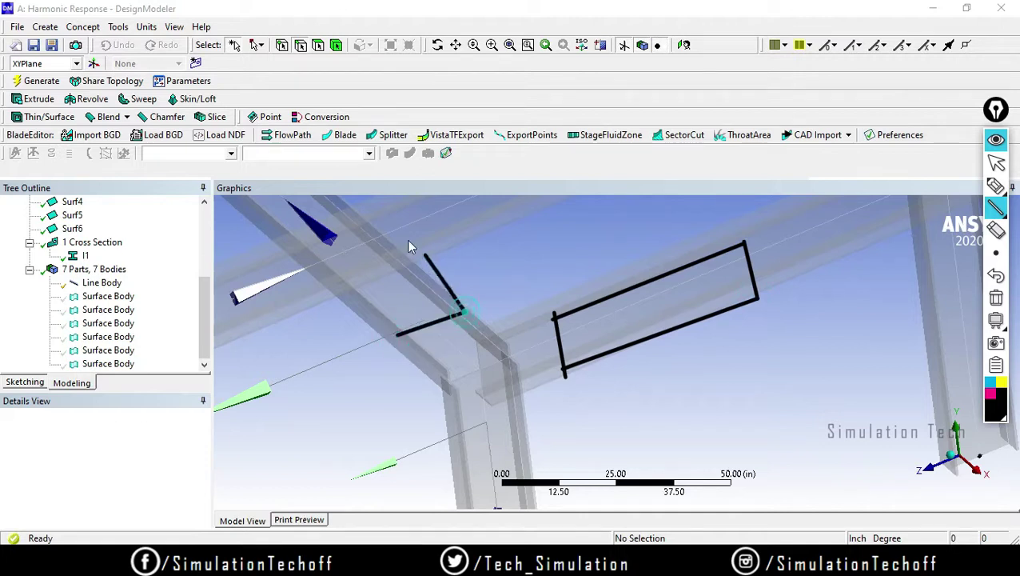
mouse_move(372, 216)
left_mouse_down()
mouse_move(302, 239)
mouse_move(397, 335)
left_mouse_up()
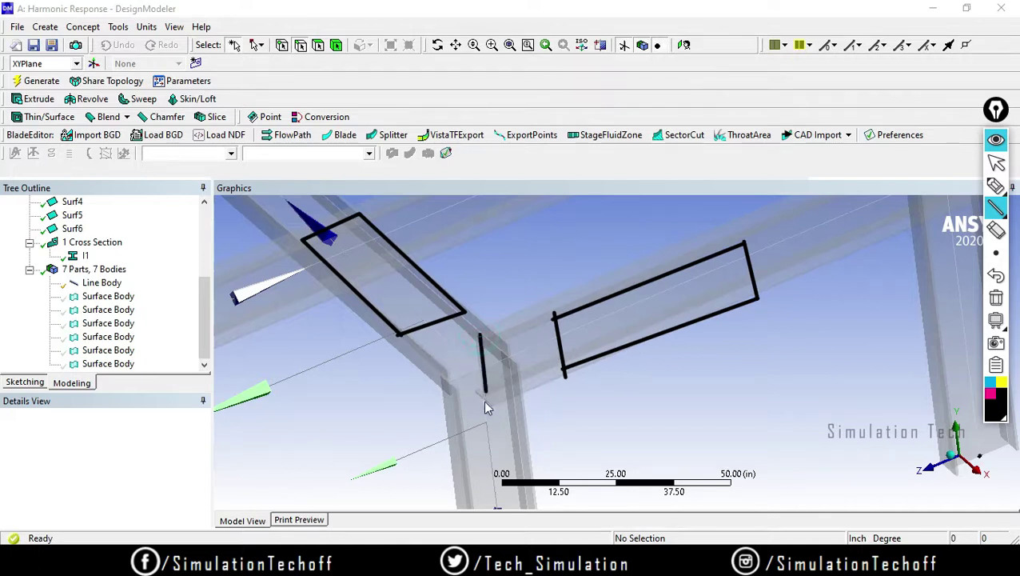
mouse_move(479, 336)
left_mouse_down()
mouse_move(378, 282)
mouse_move(376, 361)
mouse_move(513, 407)
left_mouse_up()
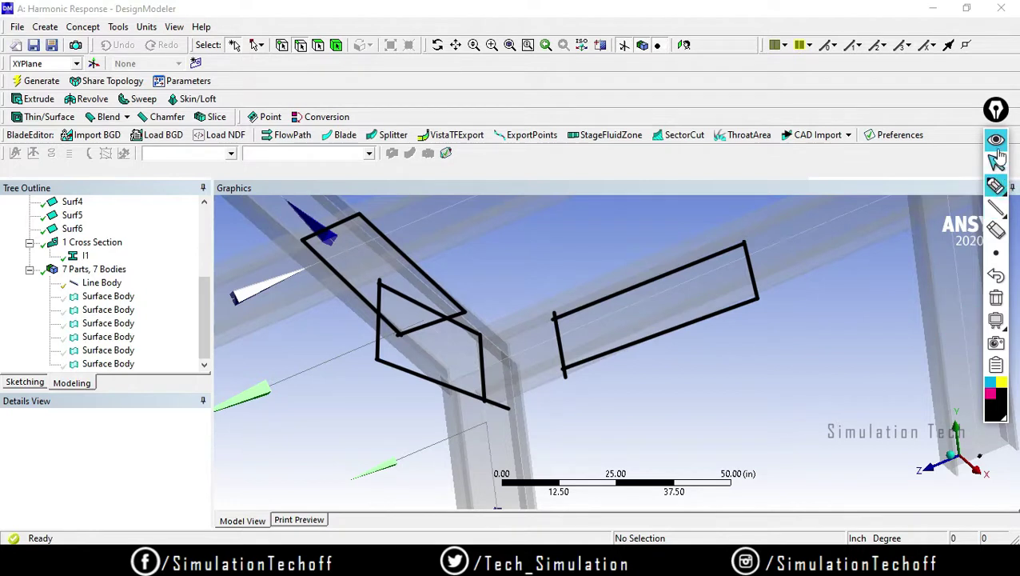
left_click(997, 295)
- Examine the I-section orientation of the longitudinal and transverse beams at the frame's upper and lower joints
middle_click_drag(564, 400, 475, 394)
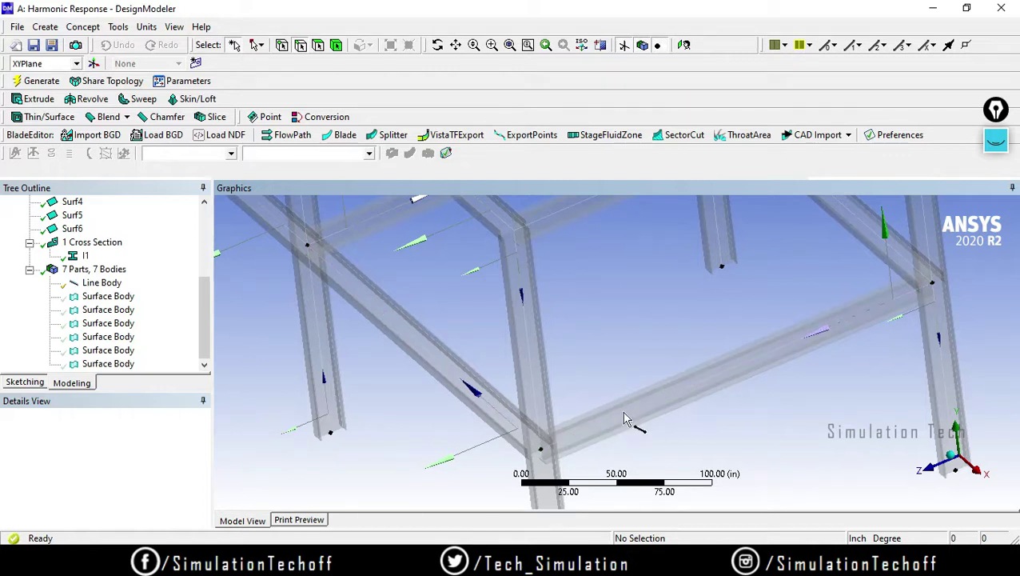
scroll(613, 430, "up", 2)
middle_click_drag(612, 412, 563, 334, "ctrl")
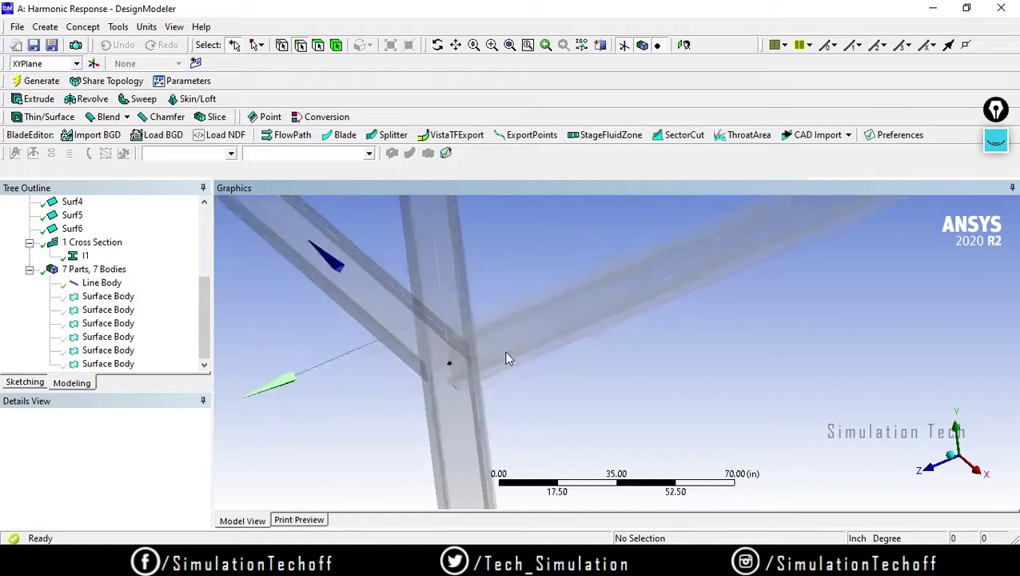
scroll(506, 358, "down", 4)
scroll(522, 291, "up", 1)
scroll(480, 408, "up", 3)
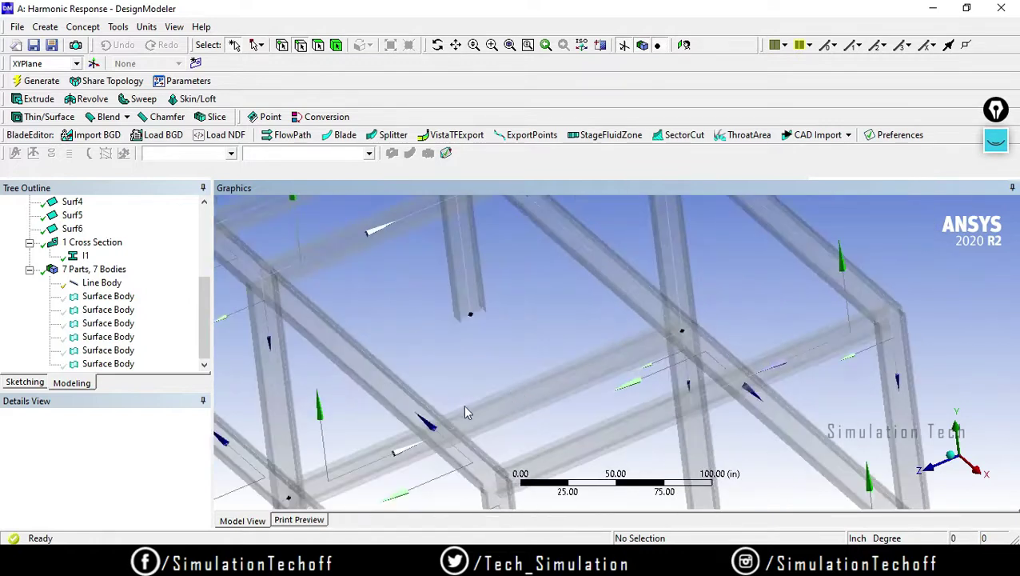
scroll(469, 400, "up", 2)
scroll(496, 384, "up", 2)
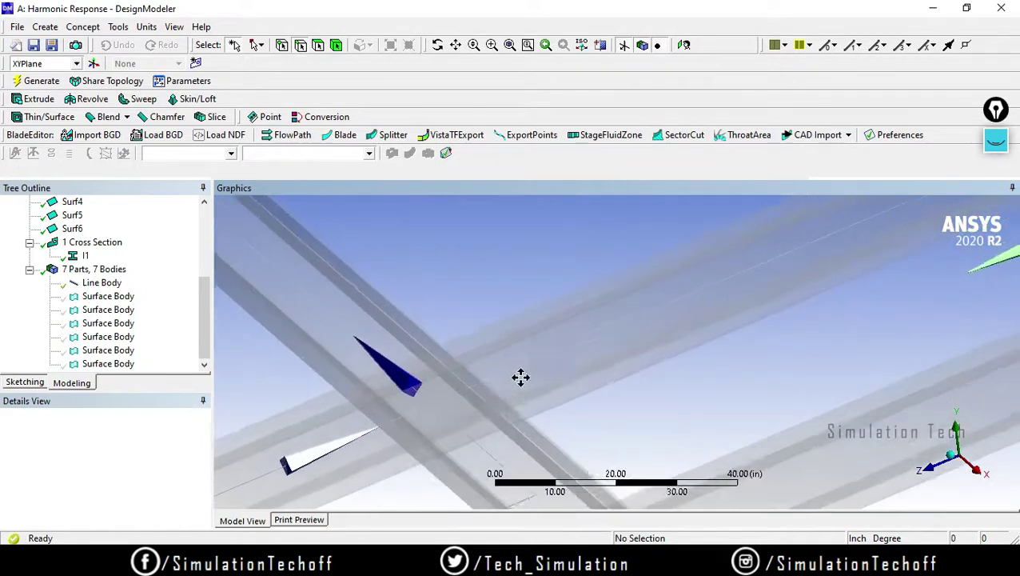
scroll(592, 328, "down", 4)
mouse_move(640, 391)
middle_mouse_down()
mouse_move(620, 382)
mouse_move(626, 389)
middle_mouse_up()
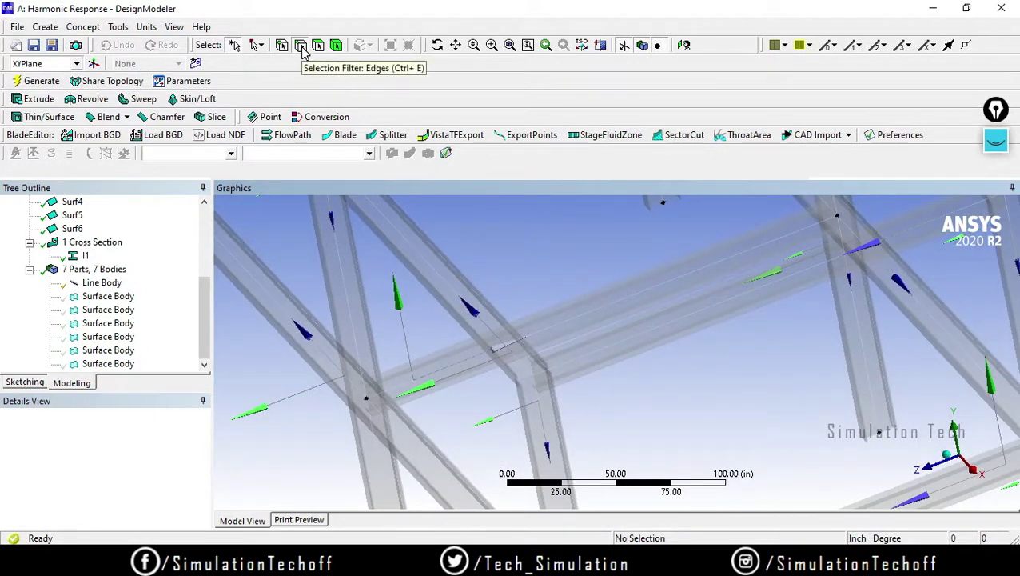
- Set the cross-section rotation to 90° for the upper level's longitudinal beam on the +Z side of the end bay farthest from the origin
left_click(452, 290)
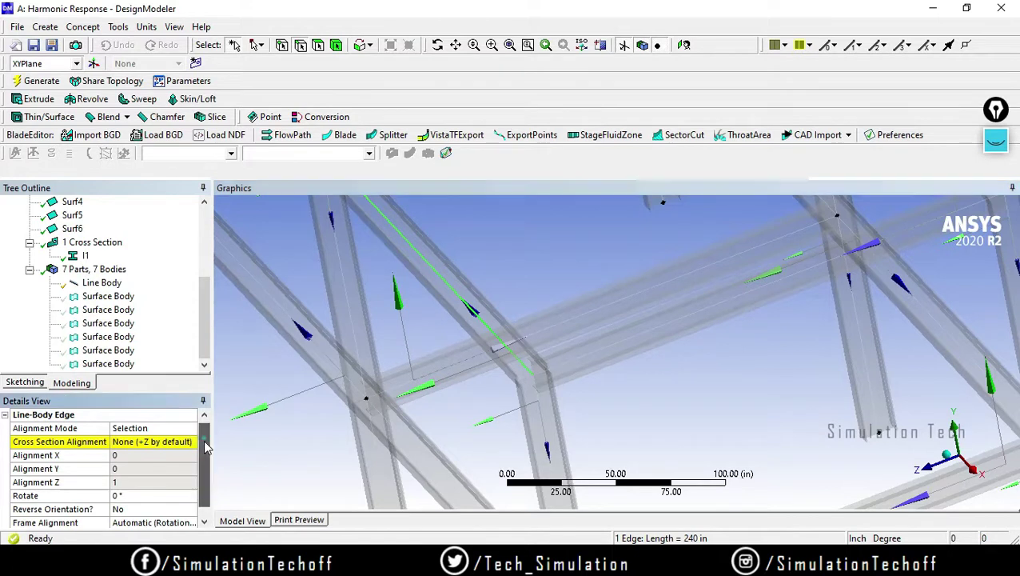
scroll(195, 448, "down", 1)
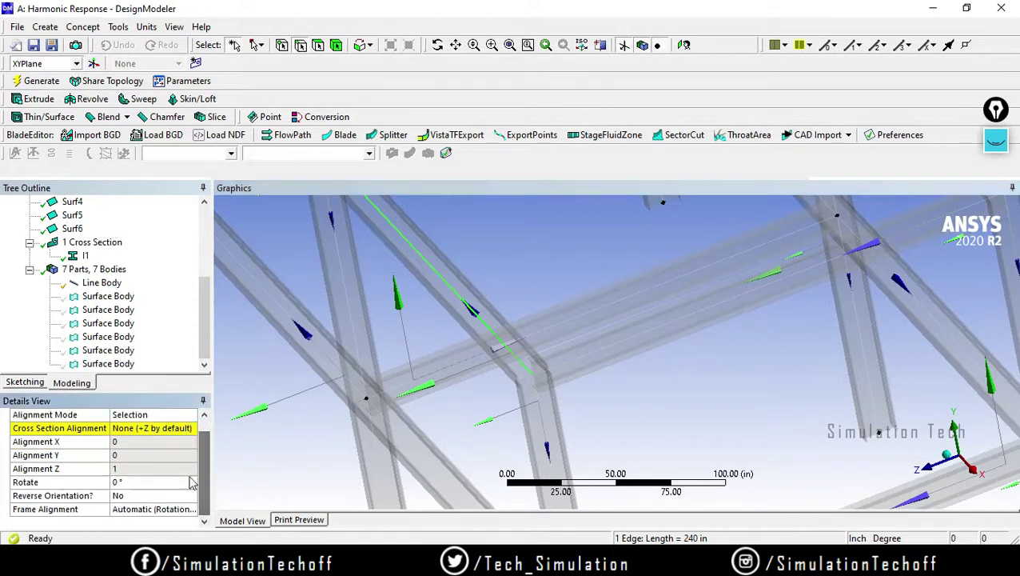
left_click(124, 483)
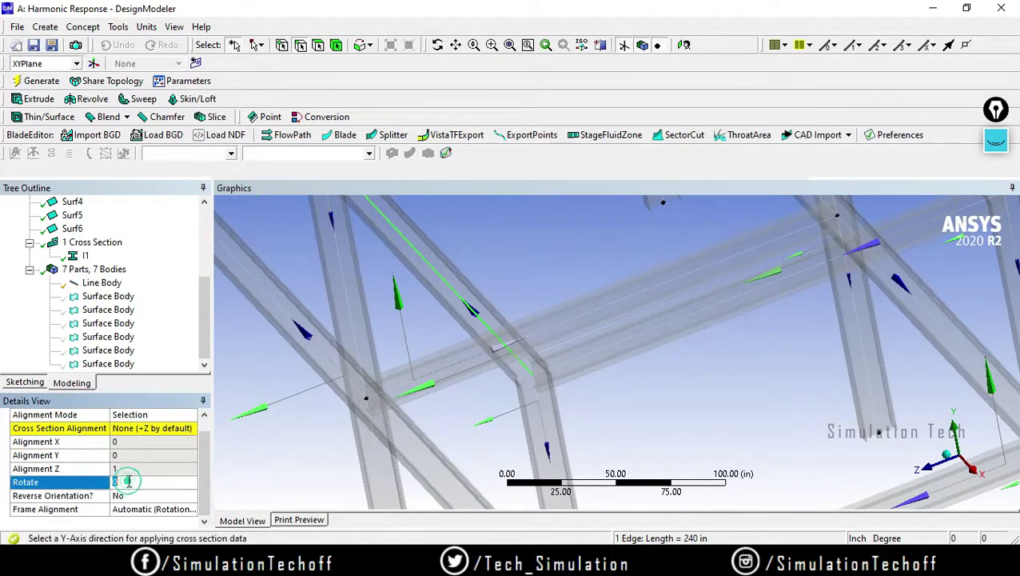
type("90")
key("Return")
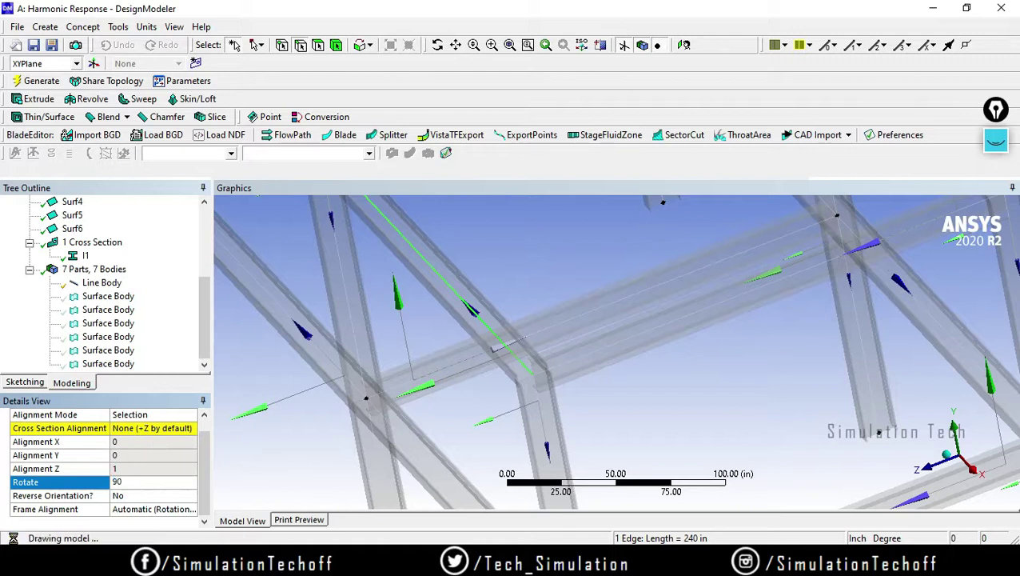
middle_click_drag(566, 388, 543, 364)
scroll(548, 356, "down", 10)
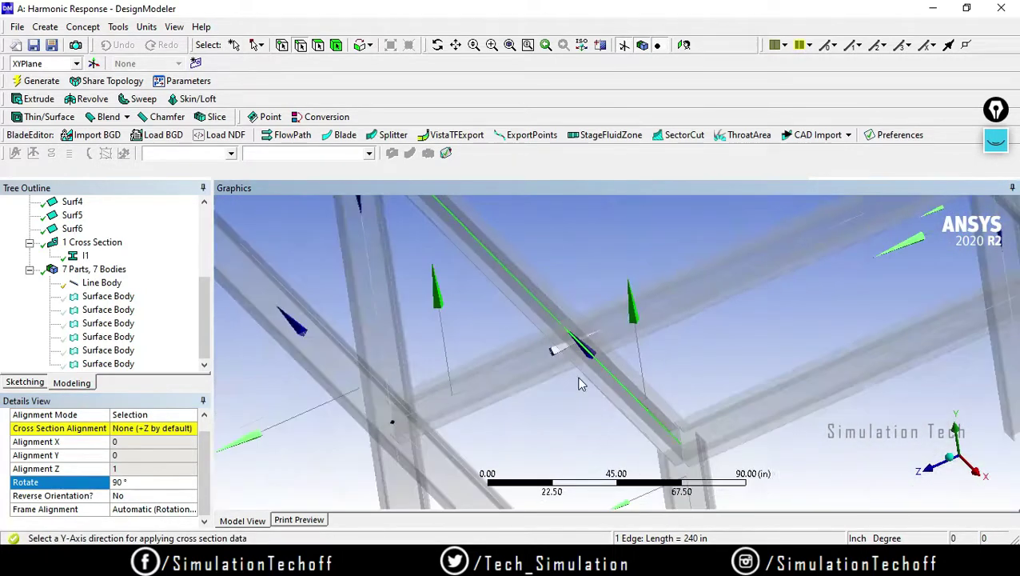
middle_click_drag(562, 294, 603, 402, "ctrl")
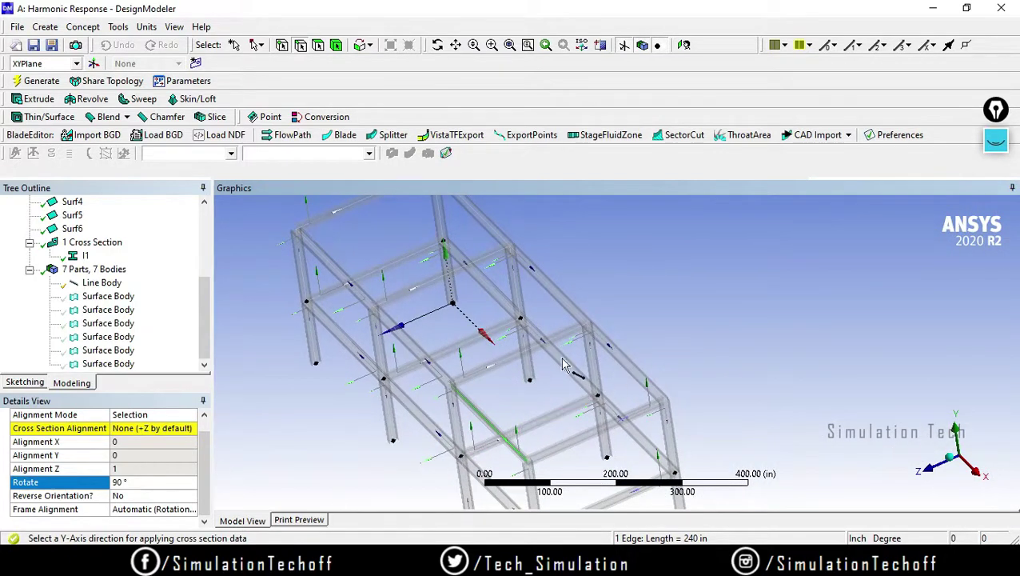
- Set the cross-section rotation to 90° for the remaining 11 longitudinal beams on both levels of the frame
left_click(624, 361)
left_click(550, 288, "ctrl")
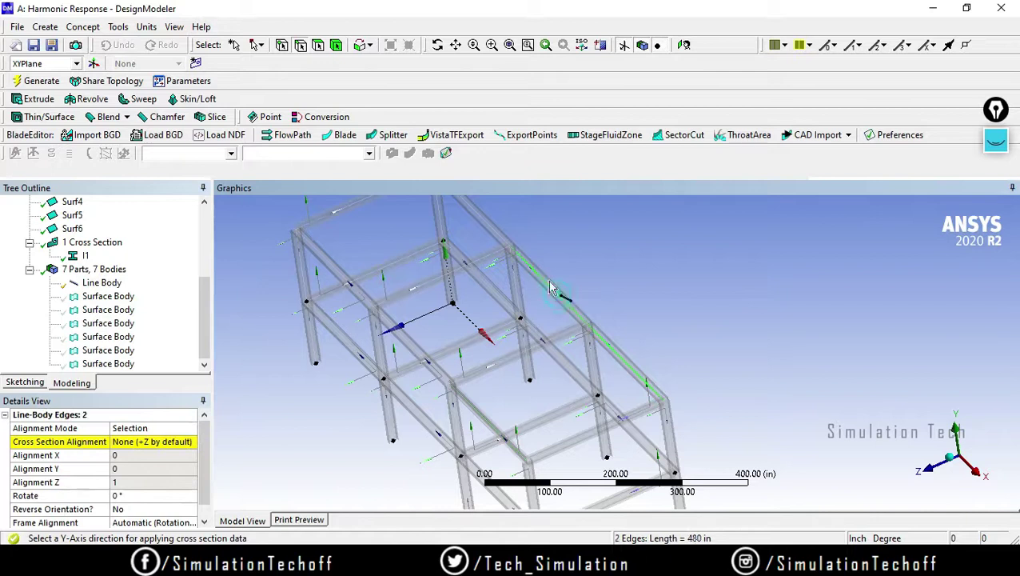
left_click(338, 276, "ctrl")
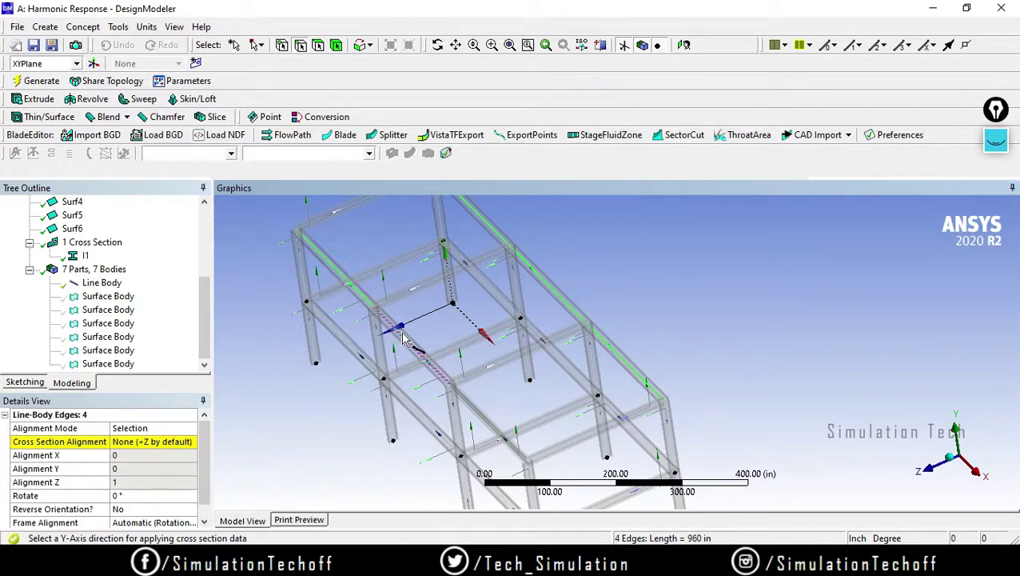
left_click(404, 338, "ctrl")
left_click(361, 355, "ctrl")
left_click(431, 424, "ctrl")
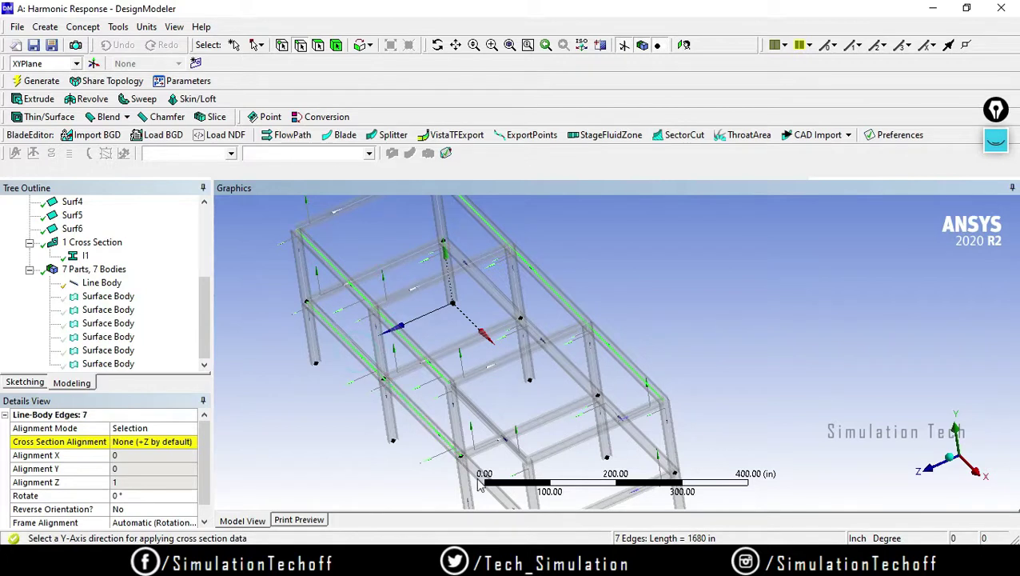
left_click(485, 488, "ctrl")
left_click(569, 373, "ctrl")
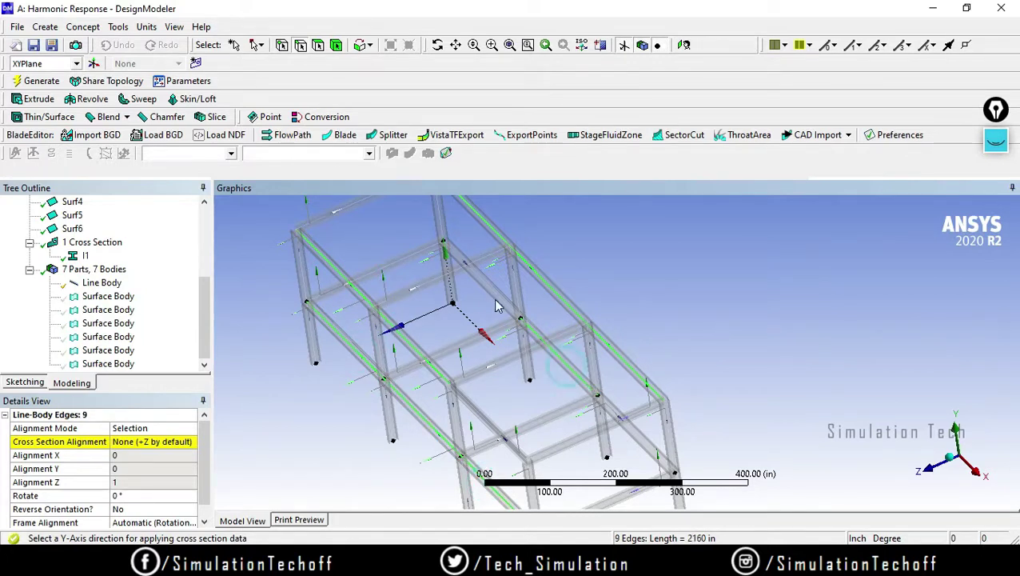
left_click(498, 304, "ctrl")
left_click(590, 401, "ctrl")
middle_click_drag(590, 400, 552, 310, "ctrl")
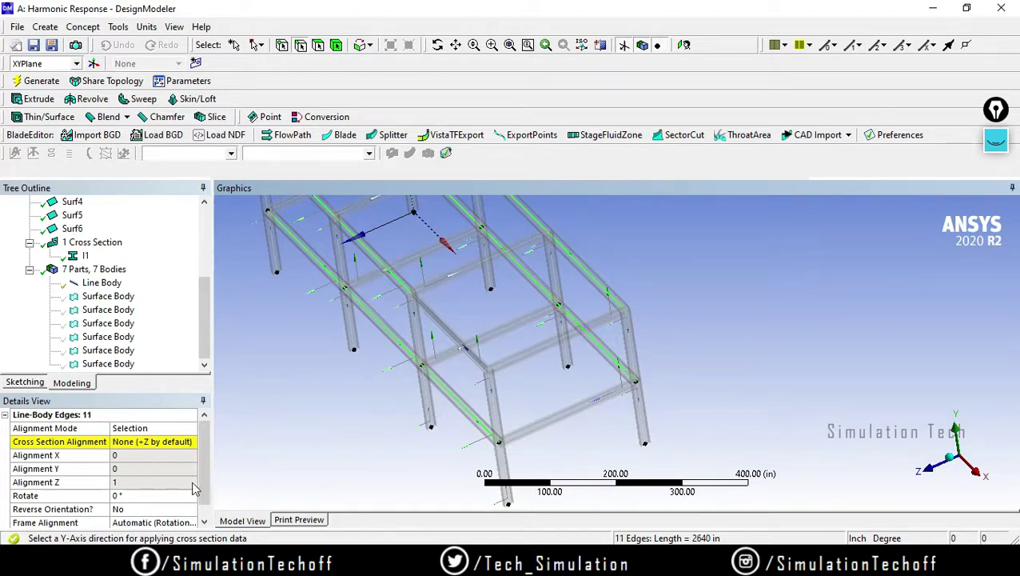
left_click(204, 521)
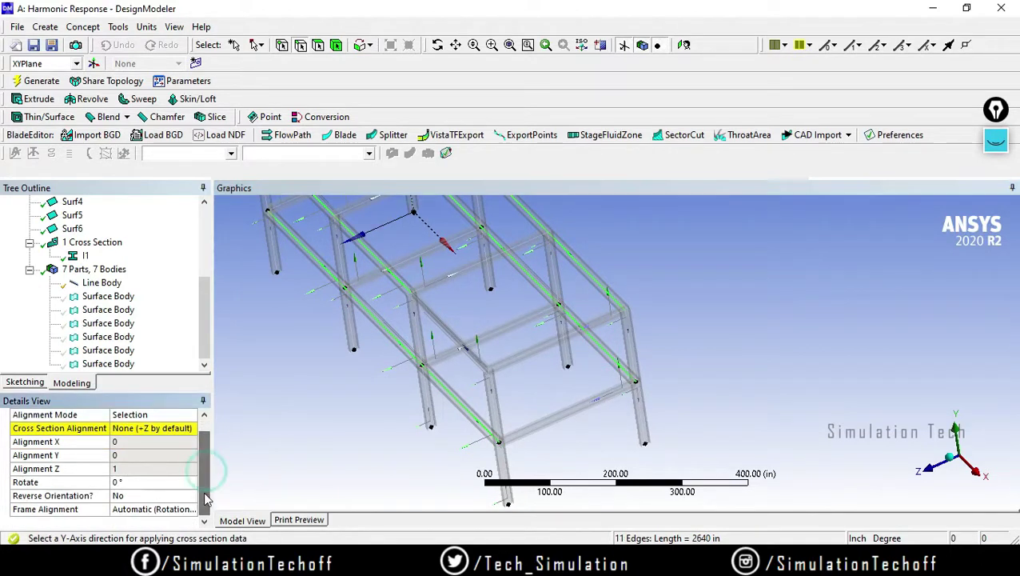
left_click(148, 482)
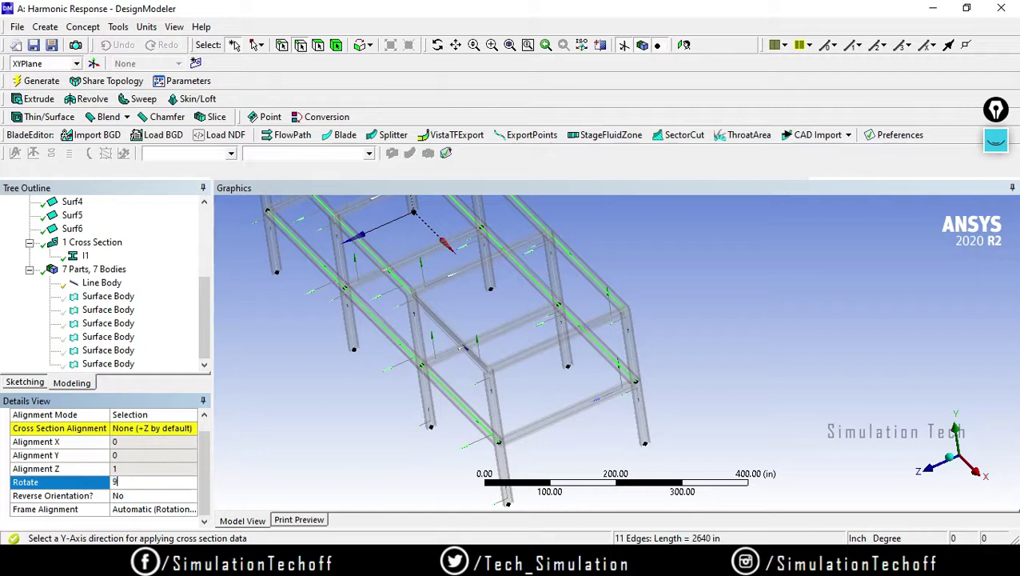
type("90")
key("Return")
- Examine the I-section orientation of the rotated longitudinal beams at the joints and across the whole frame
middle_click_drag(672, 400, 699, 392)
scroll(568, 343, "up", 6)
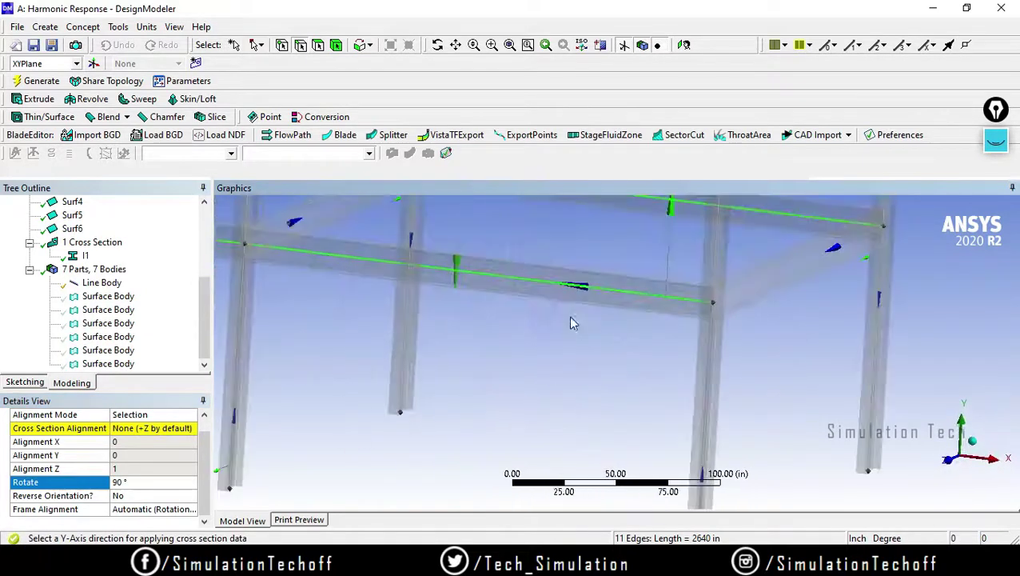
middle_click_drag(721, 257, 712, 401)
scroll(694, 354, "up", 2)
scroll(694, 354, "down", 5)
scroll(673, 392, "down", 2)
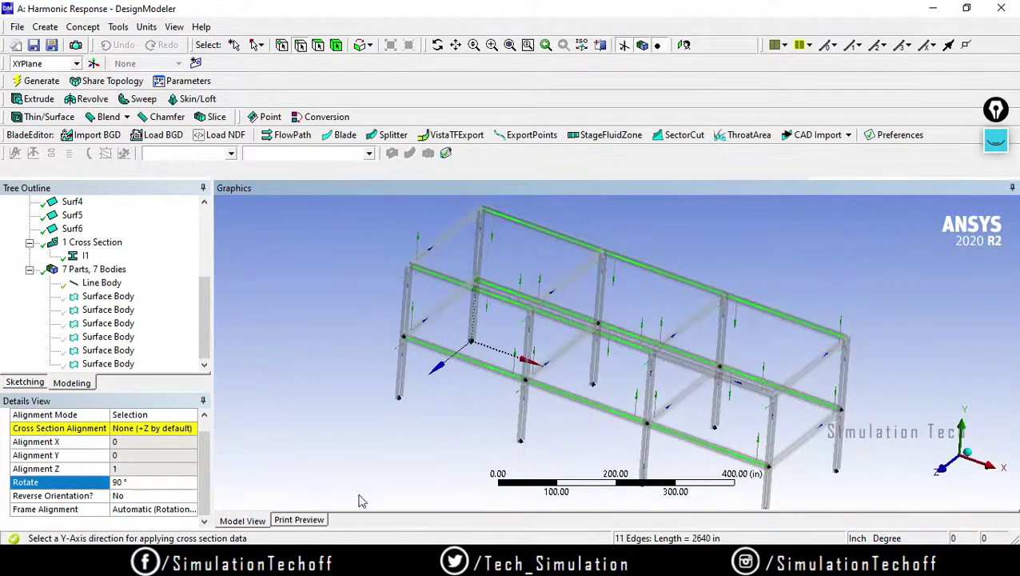
- Show only the six surface bodies, hiding the line body
left_click(100, 296)
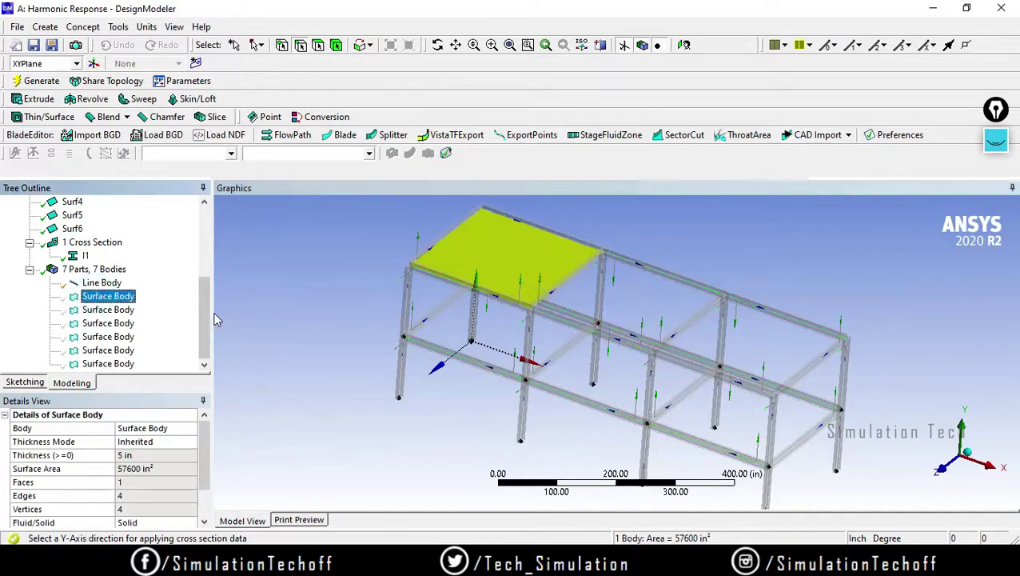
left_click(107, 363)
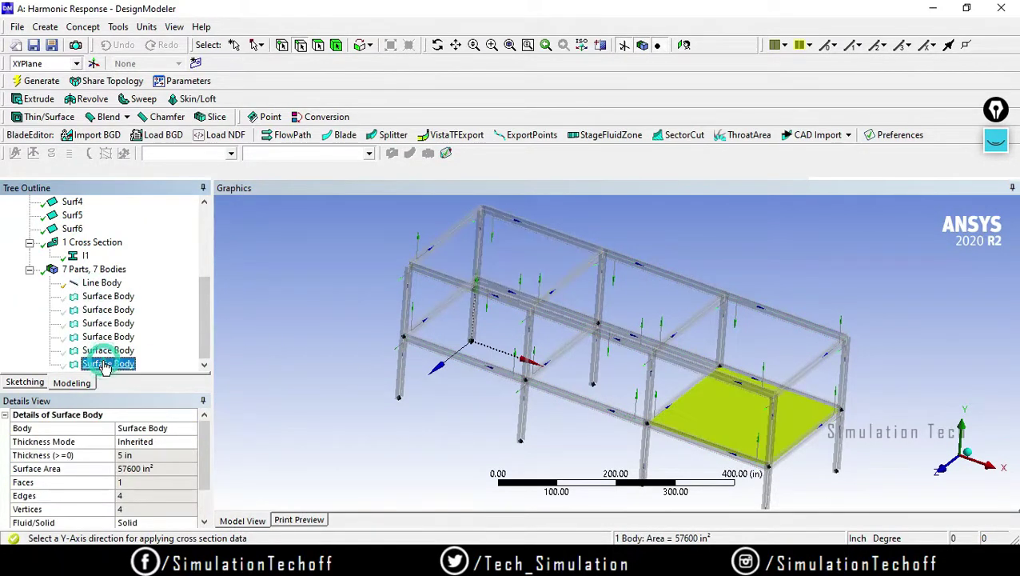
left_click(106, 300)
left_click(107, 364, "shift")
right_click(113, 365)
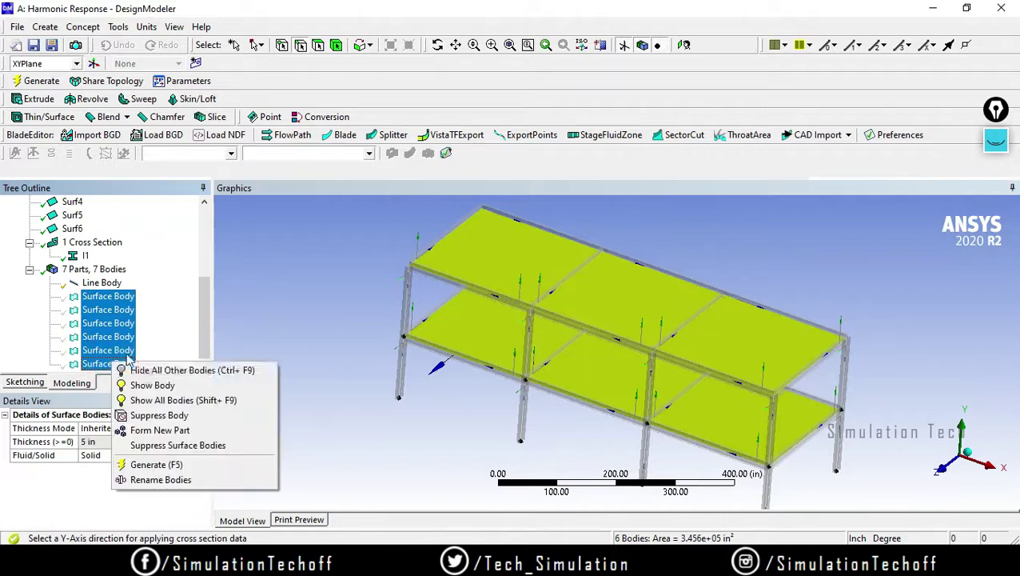
left_click(141, 370)
middle_click_drag(584, 344, 615, 357)
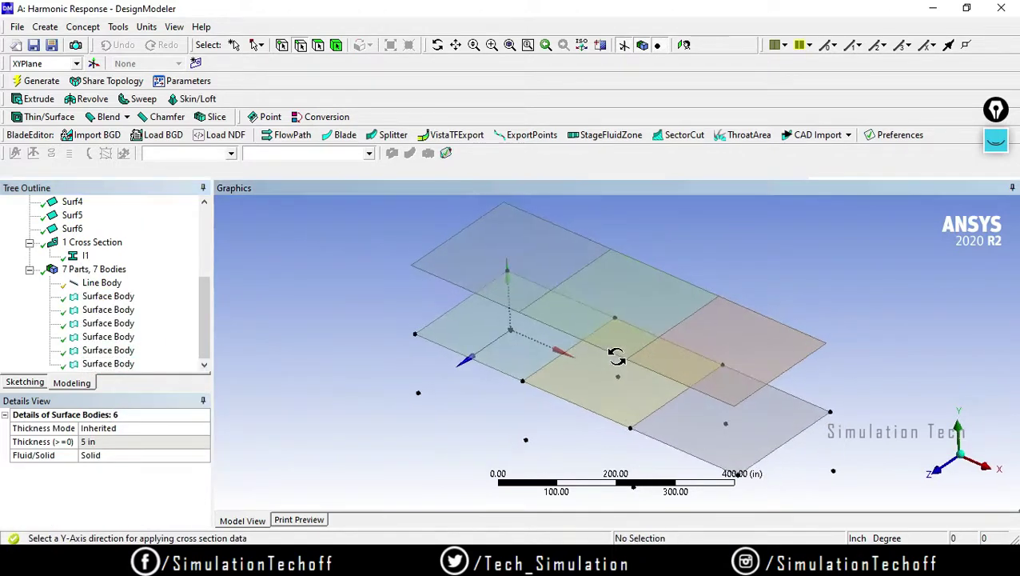
- Show the line body again together with the six surface bodies
left_click(94, 298)
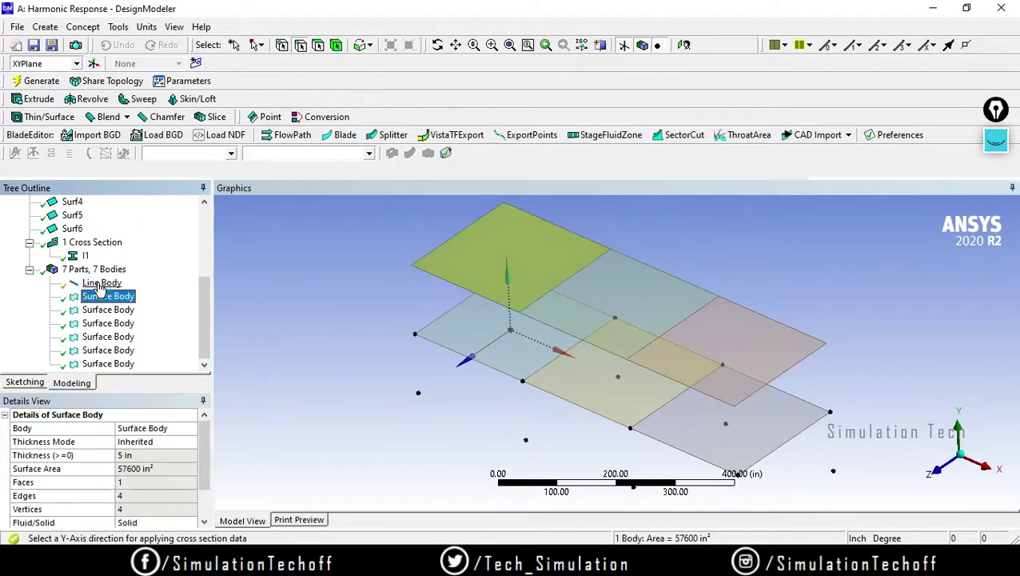
right_click(100, 283)
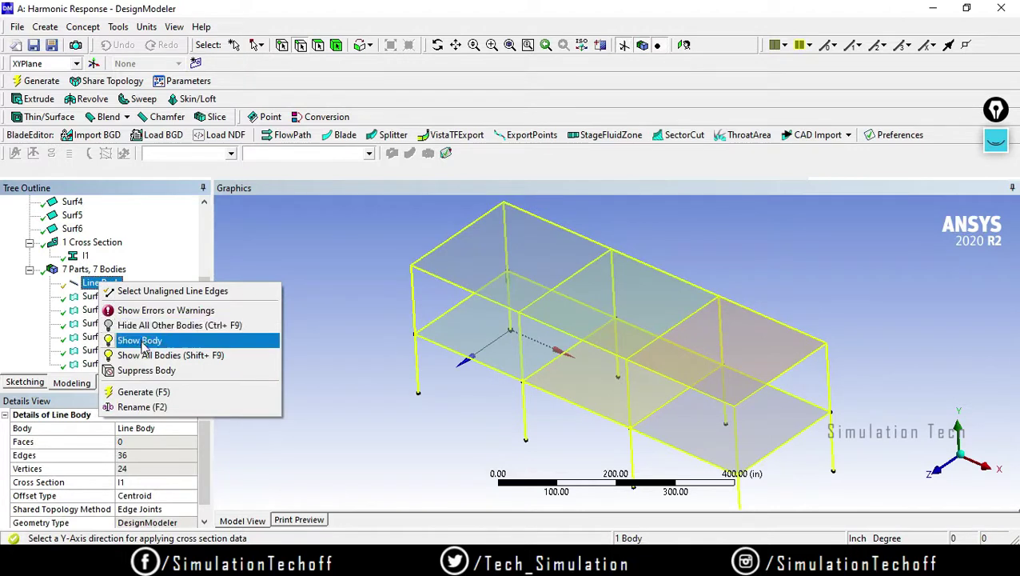
left_click(140, 340)
middle_click_drag(613, 366, 625, 358)
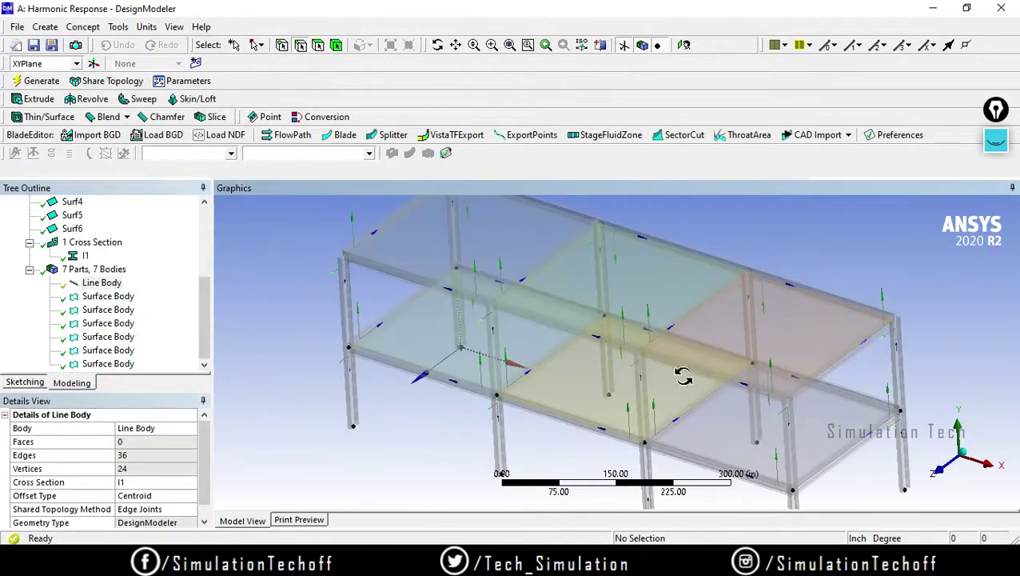
scroll(696, 370, "up", 2)
scroll(694, 362, "down", 5)
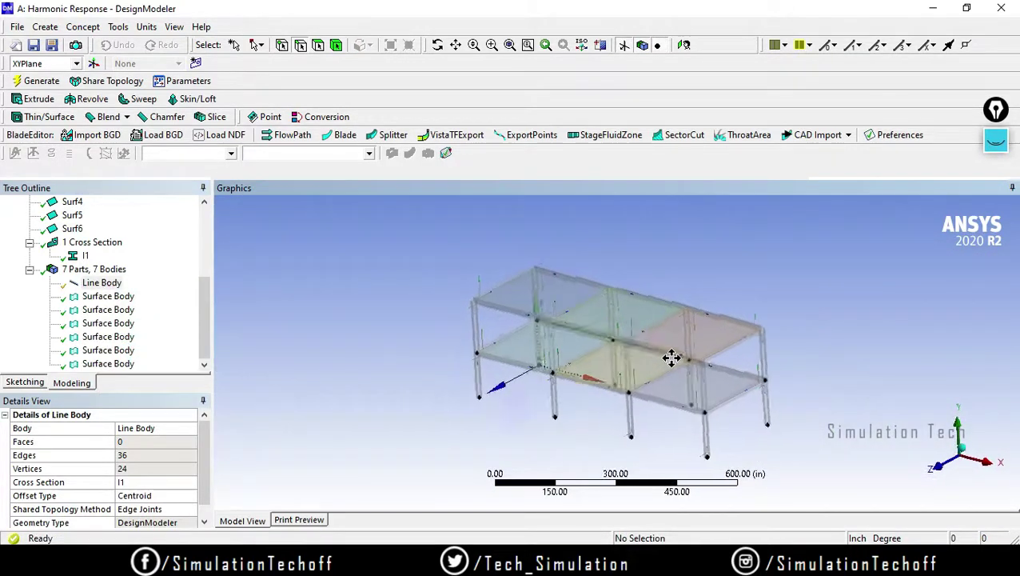
middle_click_drag(671, 357, 678, 358)
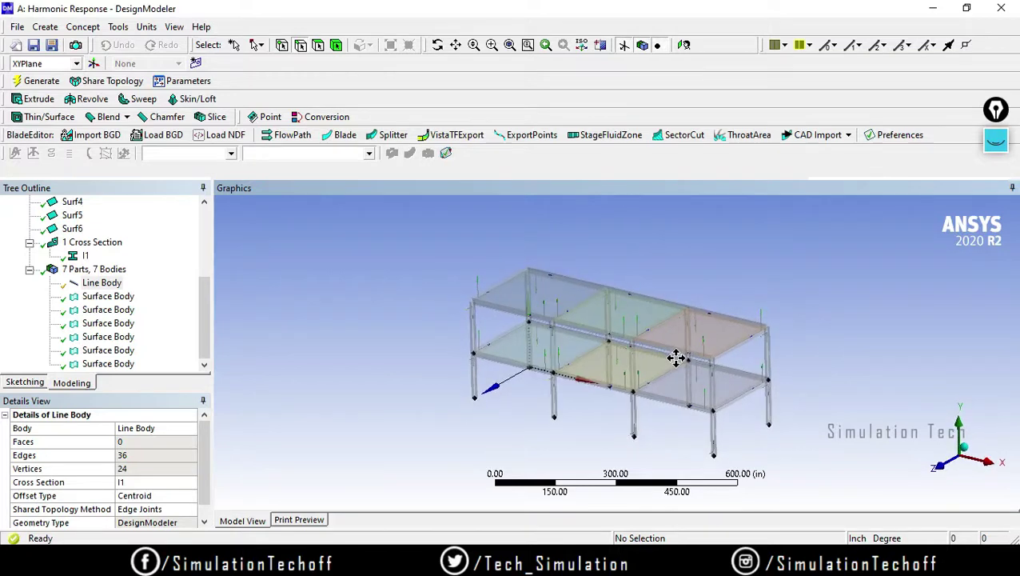
scroll(676, 364, "up", 3)
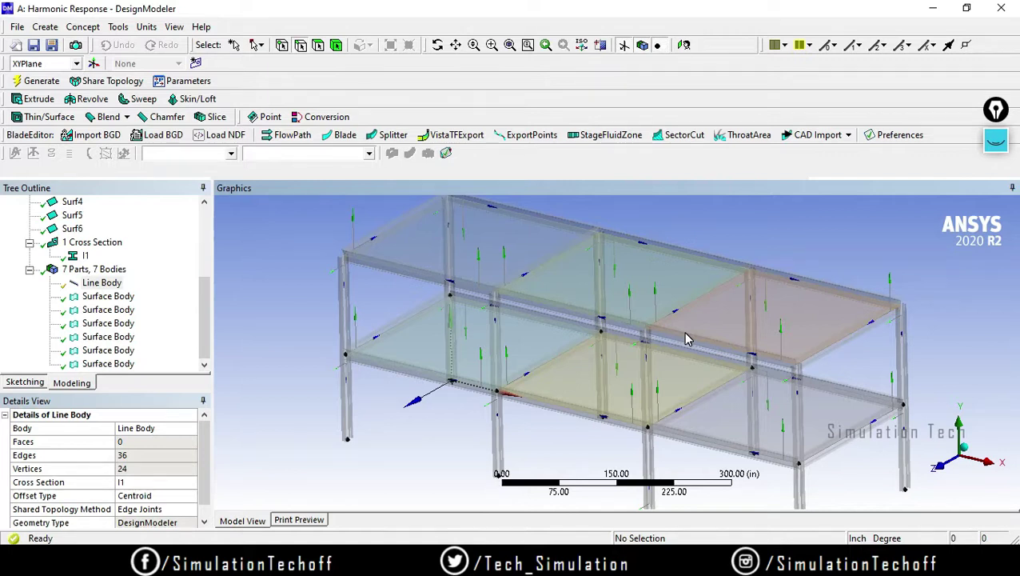
scroll(581, 331, "up", 2)
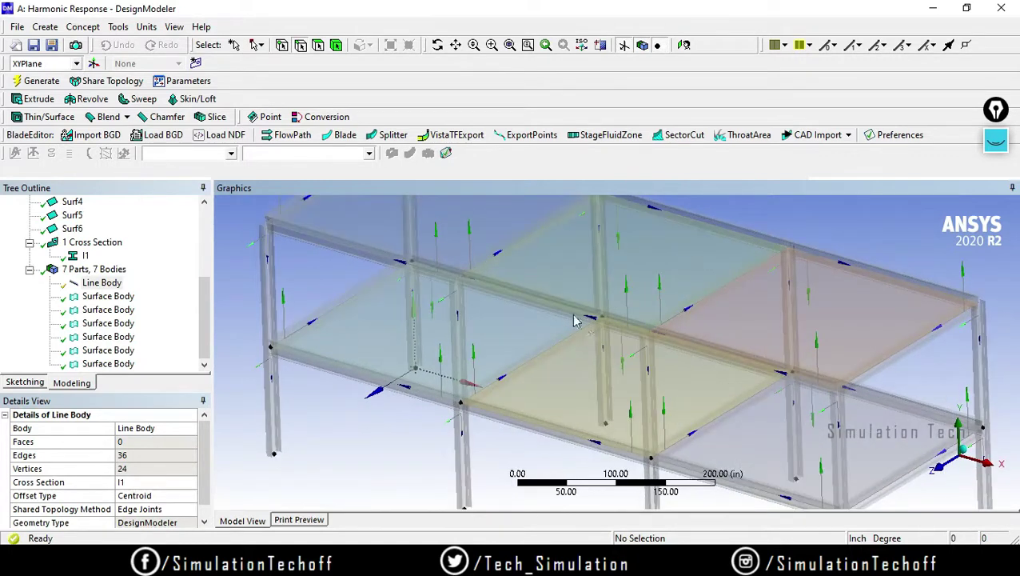
scroll(559, 296, "down", 4)
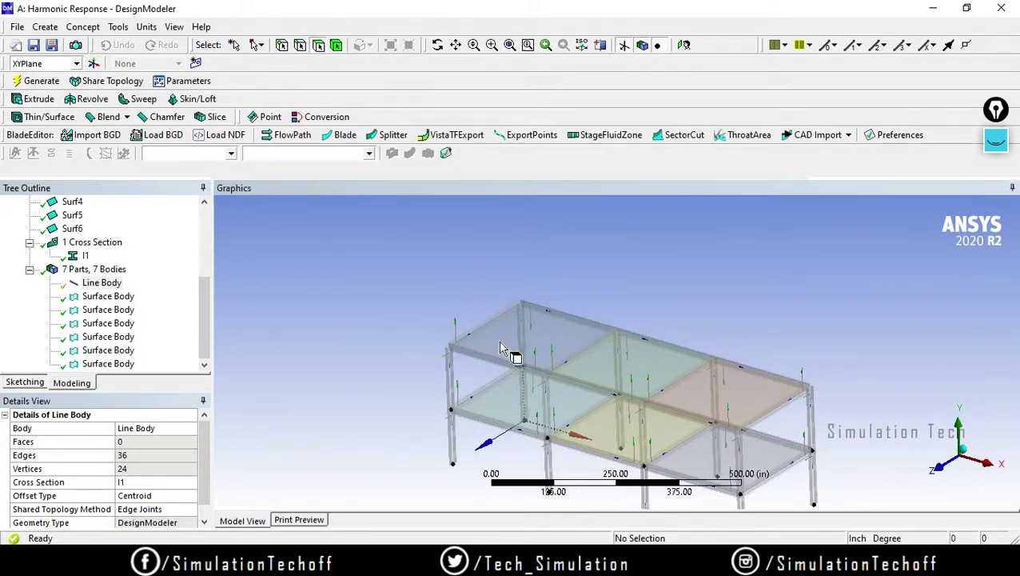
- Inspect the face details of the floor surfaces one at a time, on the upper level first and the lower level after it
left_click(529, 346)
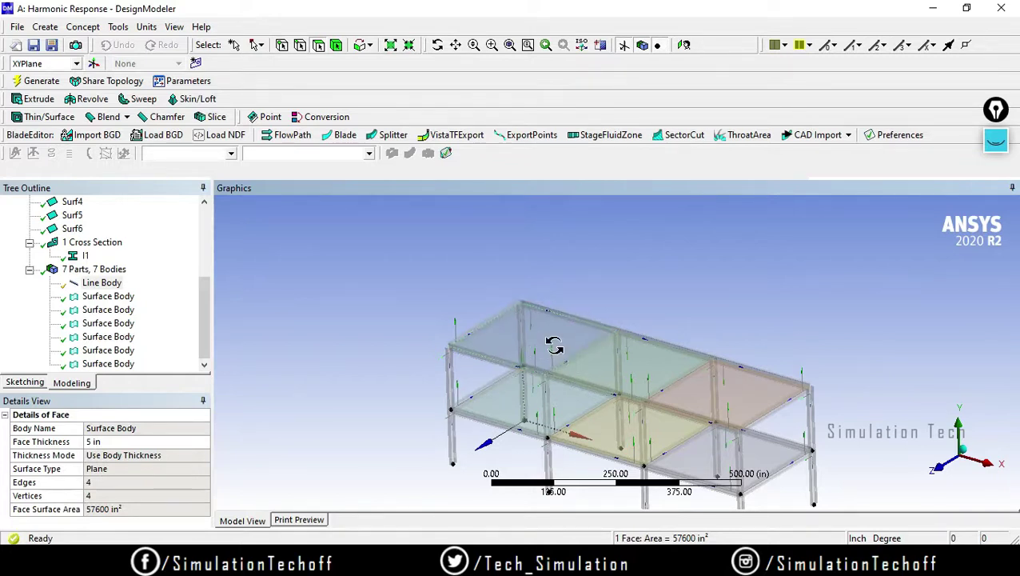
middle_click_drag(598, 345, 648, 362)
left_click(612, 382)
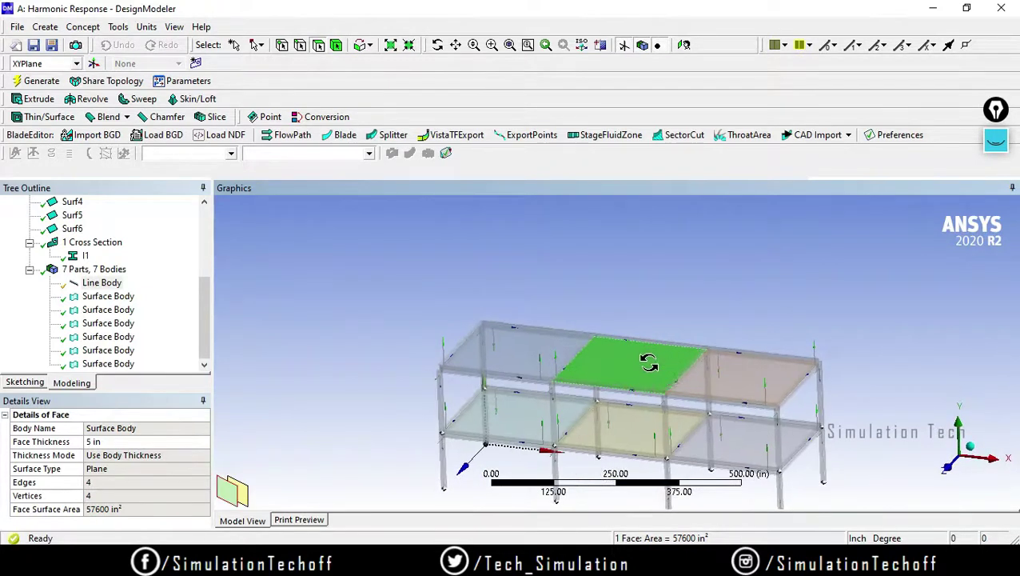
left_click(740, 377)
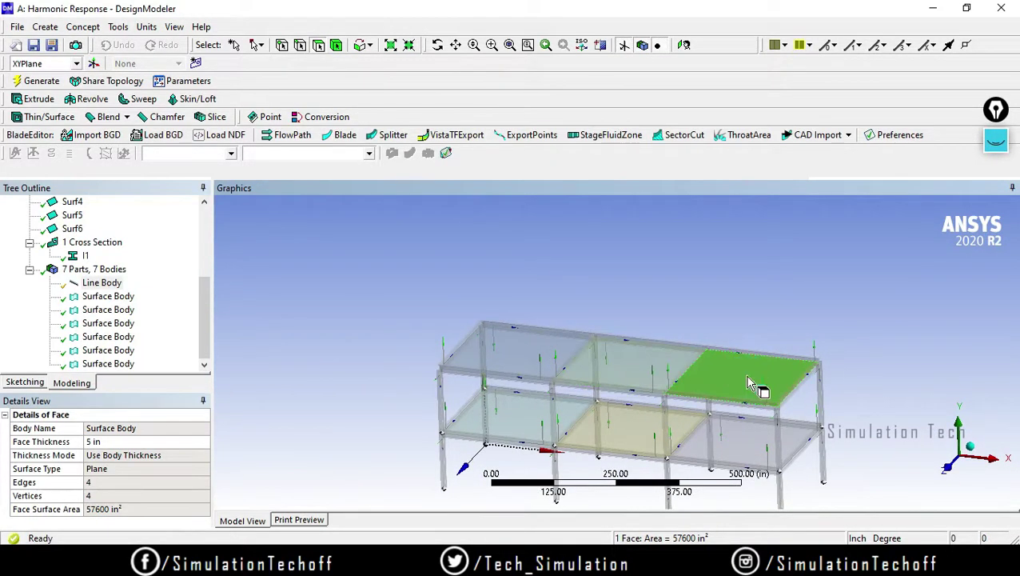
left_click(742, 444)
left_click(652, 438)
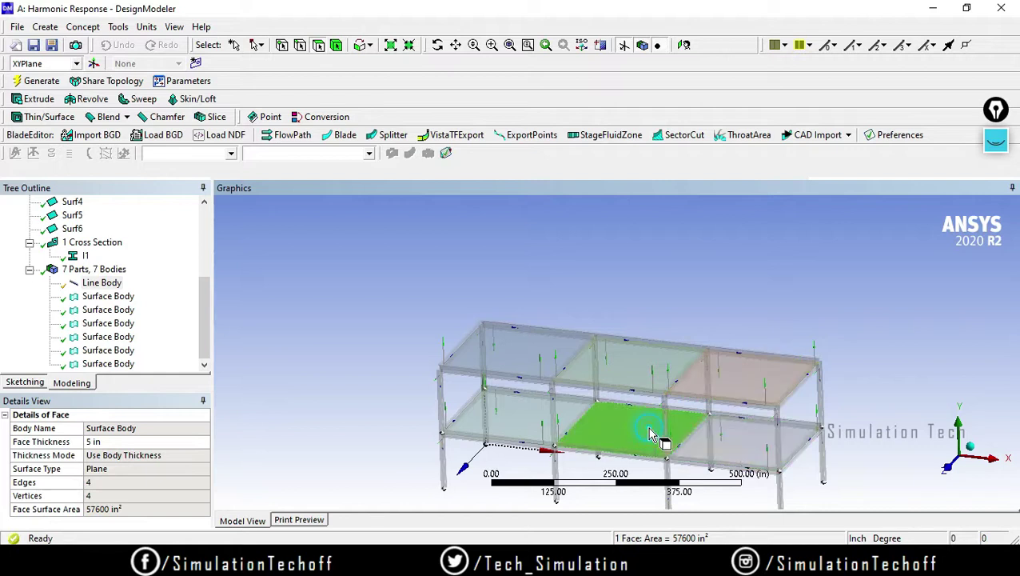
left_click(568, 397)
mouse_move(567, 397)
middle_mouse_down()
mouse_move(539, 428)
mouse_move(547, 336)
mouse_move(546, 417)
middle_mouse_up()
left_click(539, 416)
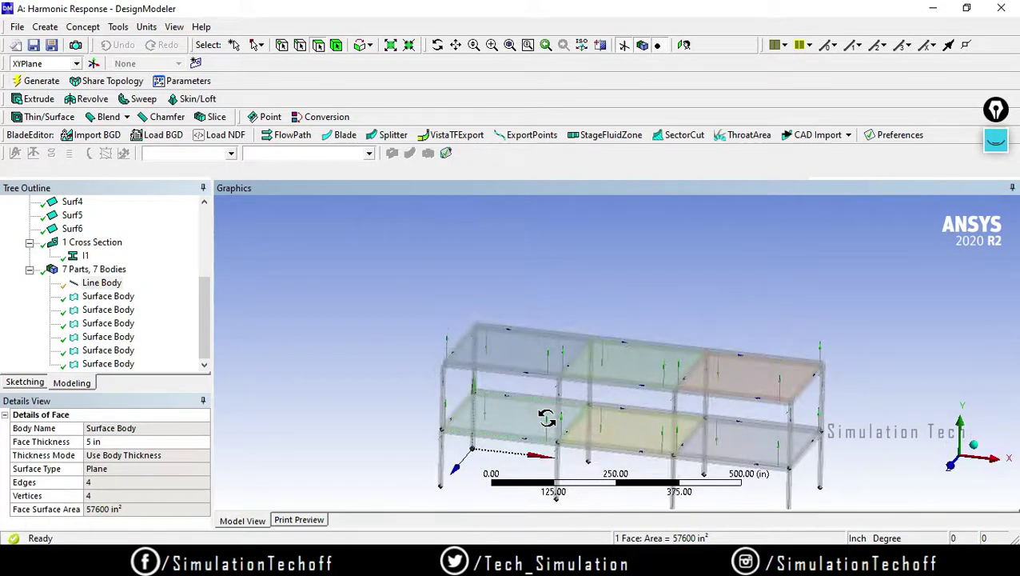
- Open the screen annotation tools over the frame model
left_click(995, 144)
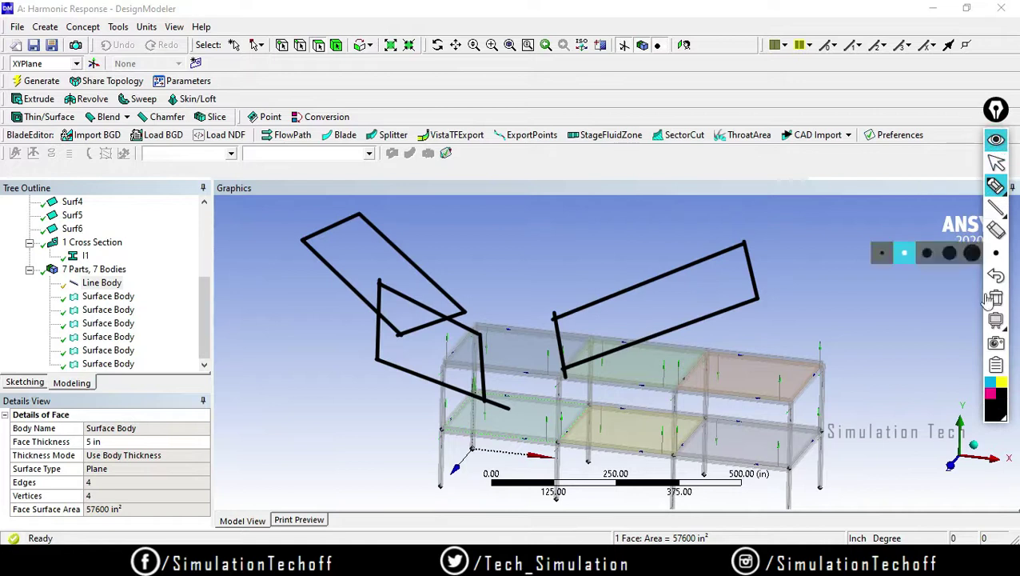
- Clear the existing pen annotations drawn over the frame model
mouse_move(997, 209)
mouse_move(991, 189)
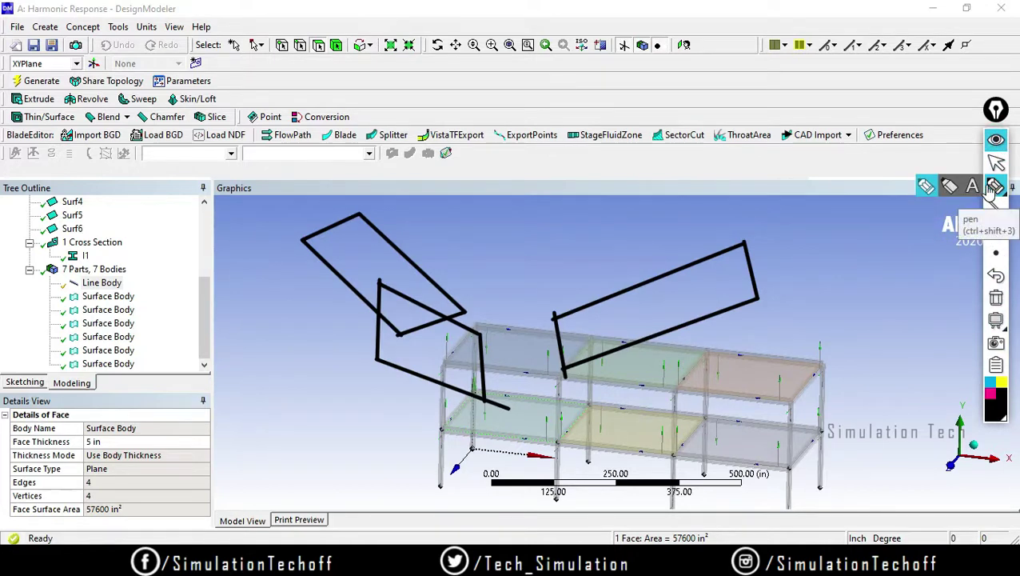
left_click(996, 297)
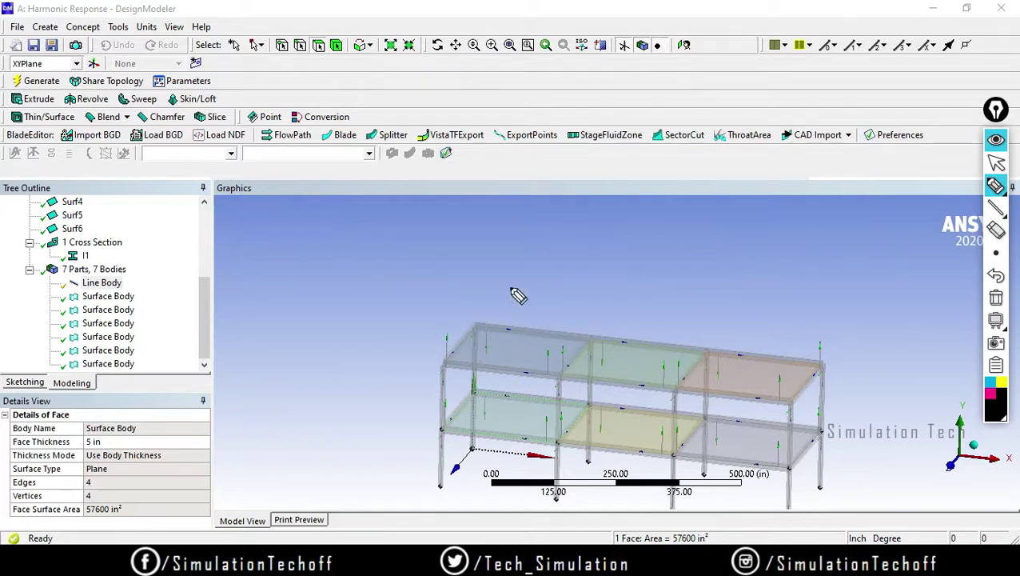
- Sketch pen arrows showing downward and upward directions on the first upper floor slab, and clear them
left_click(526, 346)
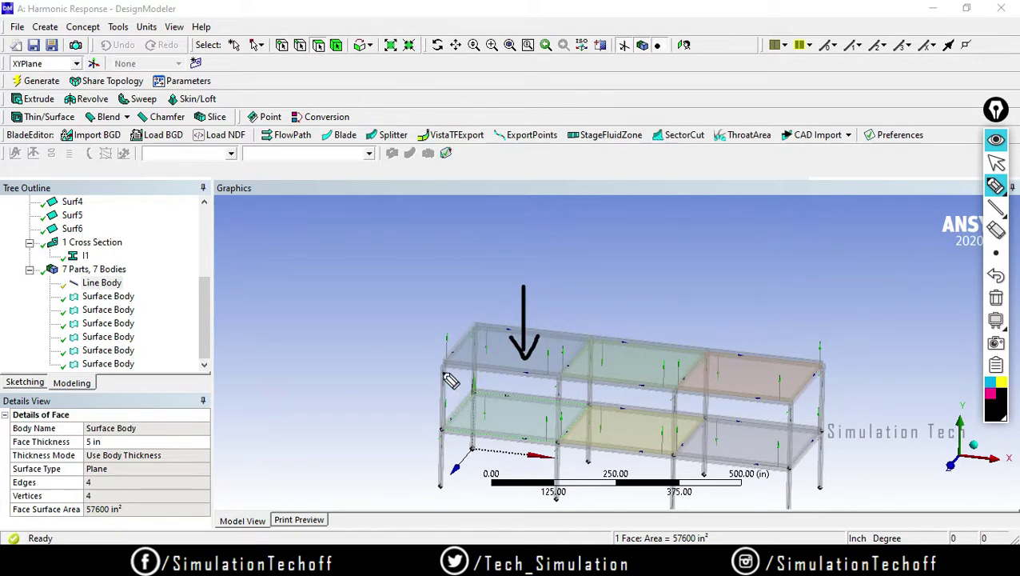
mouse_move(449, 371)
left_mouse_down()
mouse_move(457, 386)
mouse_move(449, 392)
left_mouse_up()
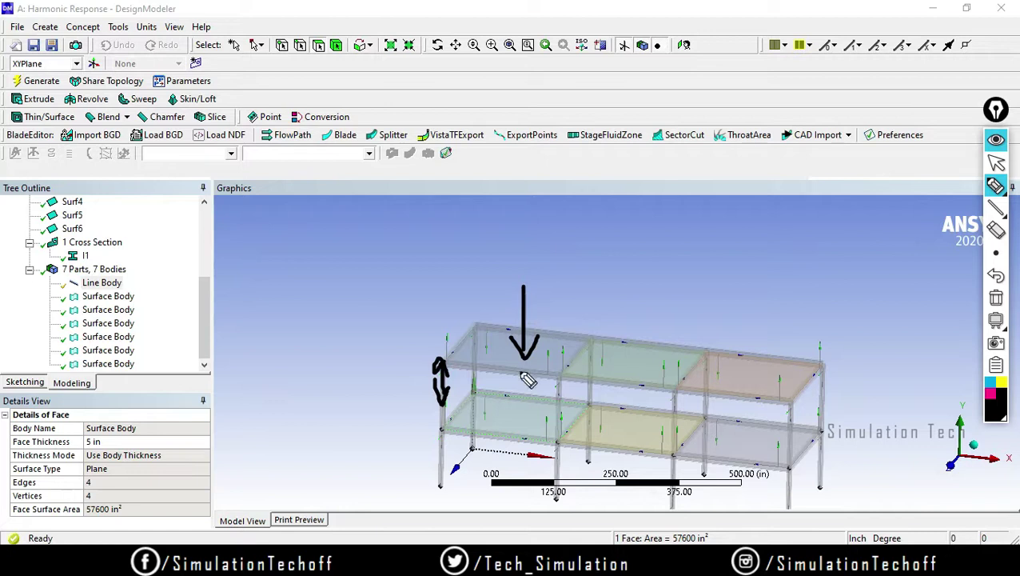
mouse_move(544, 360)
left_mouse_down()
mouse_move(550, 321)
mouse_move(536, 310)
mouse_move(565, 316)
left_mouse_up()
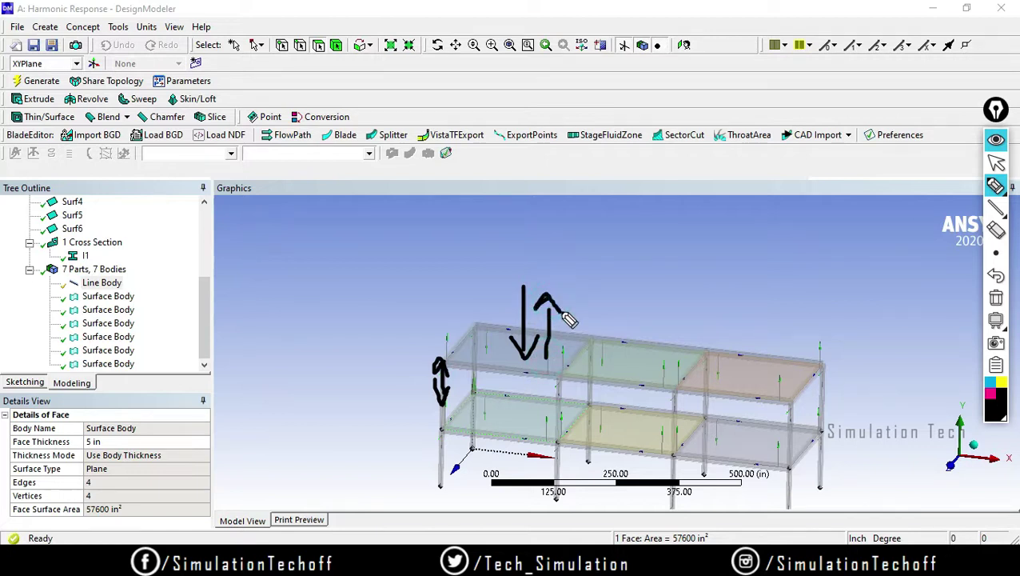
left_click(995, 297)
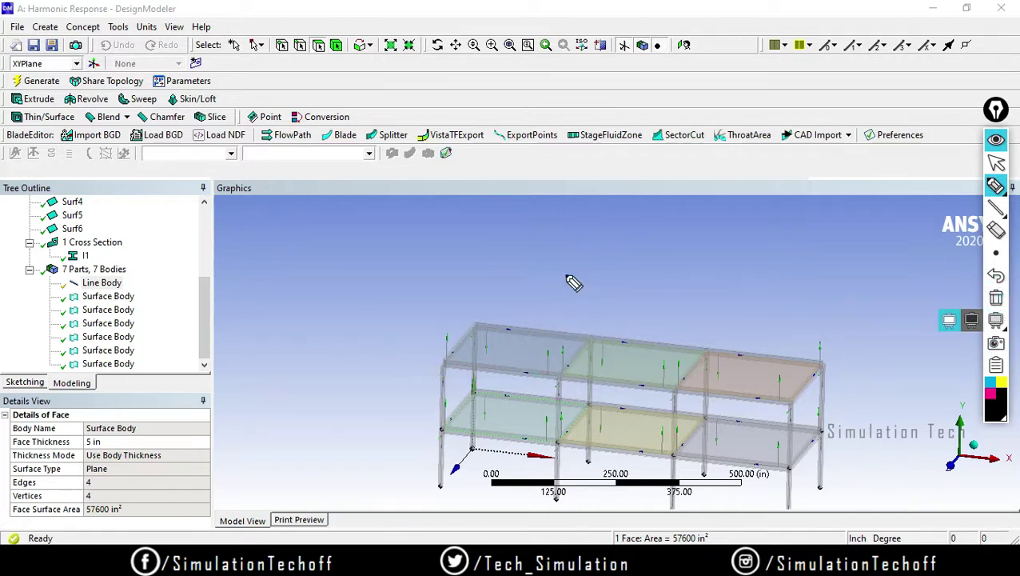
- Handwrite "Press" above the model with a downward arrow onto the first upper slab, and erase the annotation
mouse_move(434, 264)
left_mouse_down()
mouse_move(439, 286)
mouse_move(436, 264)
mouse_move(469, 260)
mouse_move(490, 228)
mouse_move(506, 221)
mouse_move(515, 240)
left_mouse_up()
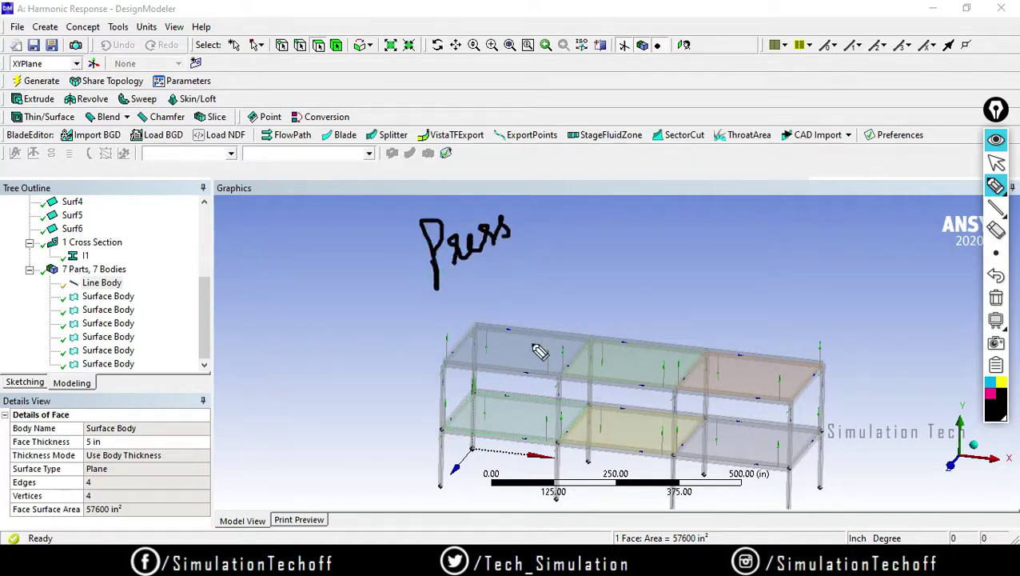
mouse_move(526, 296)
left_mouse_down()
mouse_move(526, 348)
mouse_move(541, 329)
left_mouse_up()
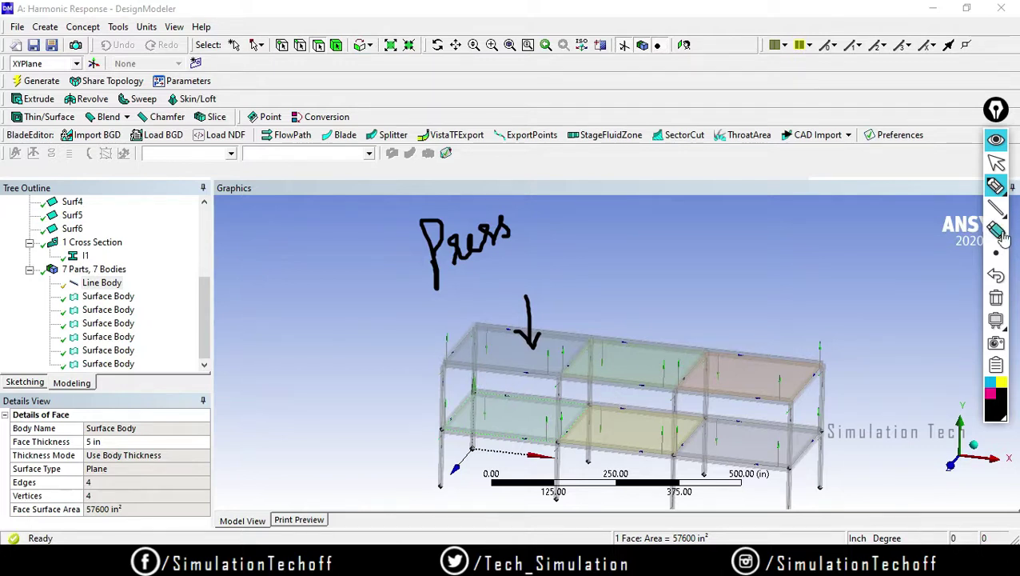
left_click(994, 299)
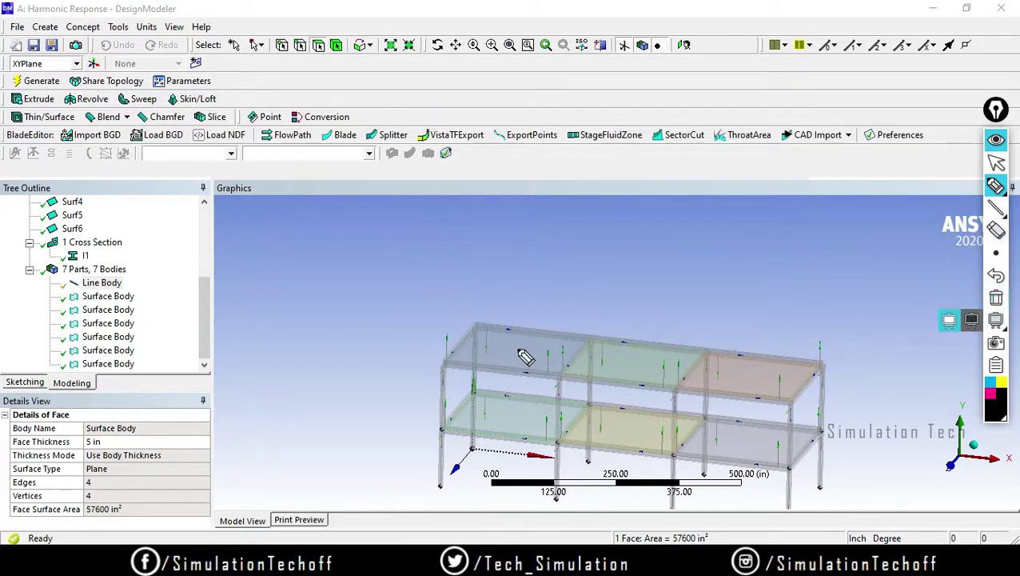
- Draw pen arrows marking the normal direction of all six floor slabs, clear them and return to the normal pointer
mouse_move(518, 349)
left_mouse_down()
mouse_move(516, 400)
mouse_move(526, 387)
left_mouse_up()
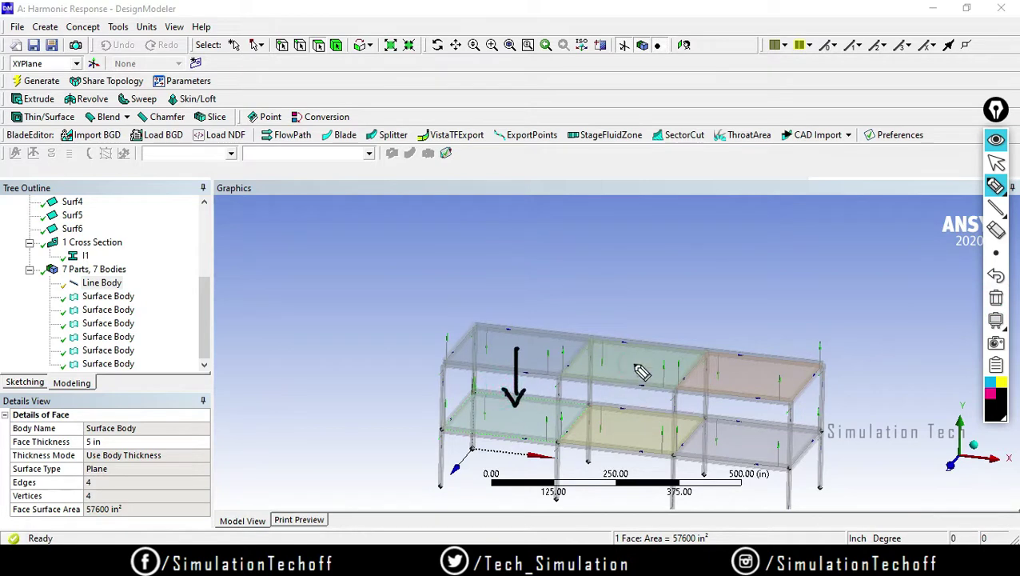
mouse_move(634, 365)
left_mouse_down()
mouse_move(638, 303)
mouse_move(649, 314)
left_mouse_up()
mouse_move(758, 383)
left_mouse_down()
mouse_move(757, 318)
mouse_move(767, 332)
left_mouse_up()
mouse_move(513, 426)
left_mouse_down()
mouse_move(514, 477)
mouse_move(527, 456)
left_mouse_up()
mouse_move(634, 450)
left_mouse_down()
mouse_move(634, 414)
mouse_move(645, 427)
left_mouse_up()
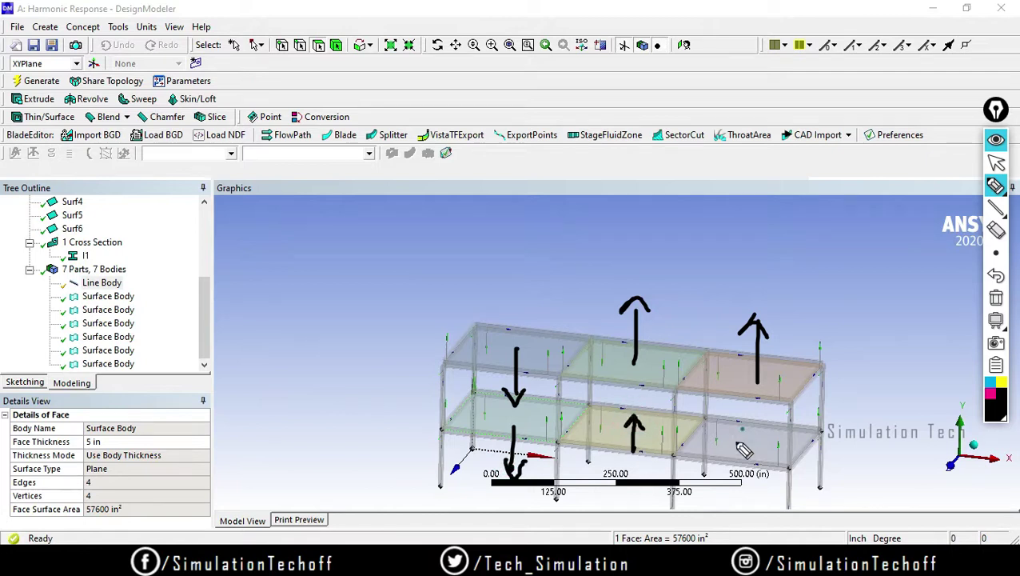
mouse_move(737, 441)
left_mouse_down()
mouse_move(743, 430)
mouse_move(756, 441)
left_mouse_up()
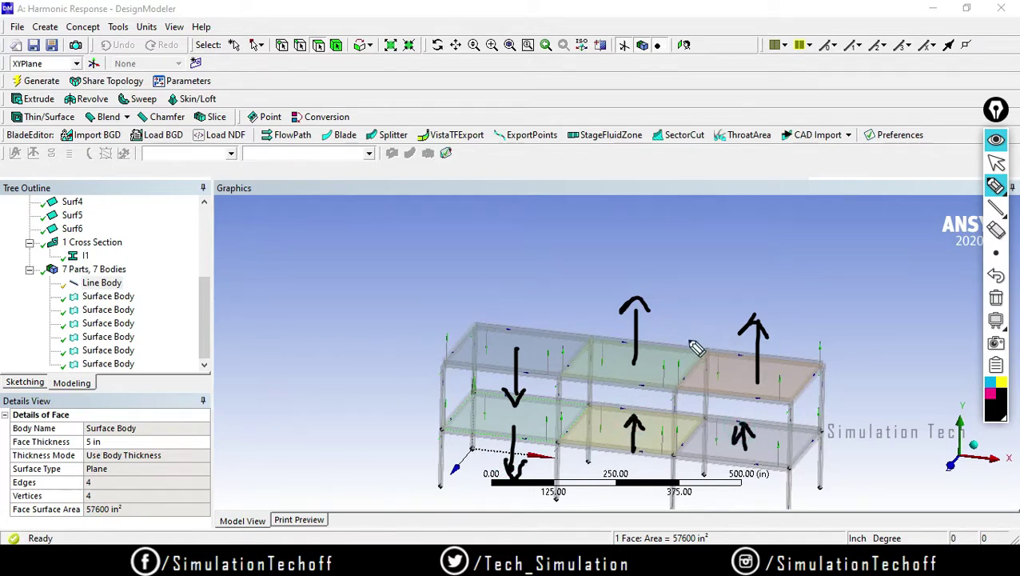
mouse_move(378, 274)
left_mouse_down()
mouse_move(374, 329)
mouse_move(388, 297)
left_mouse_up()
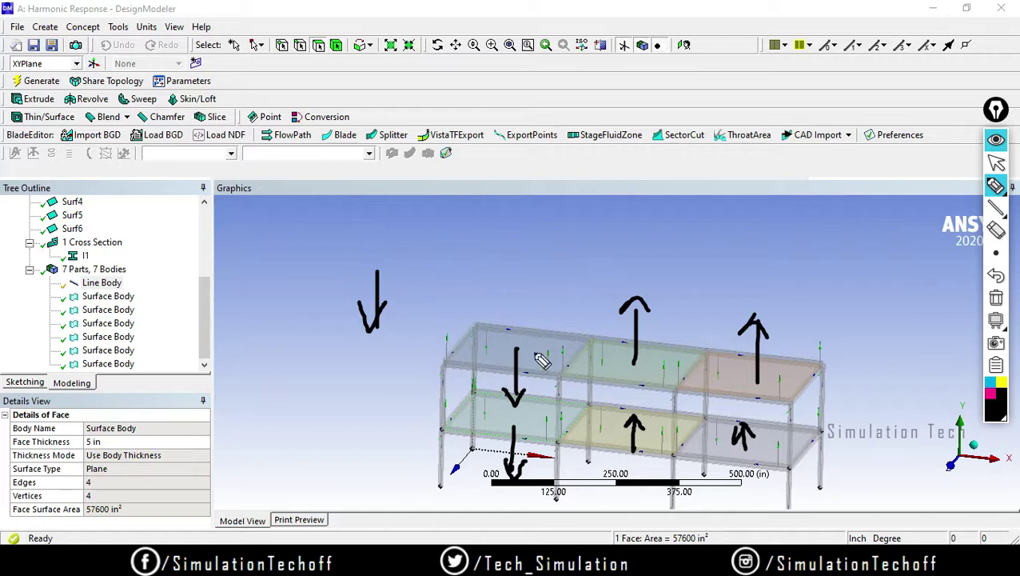
left_click(995, 297)
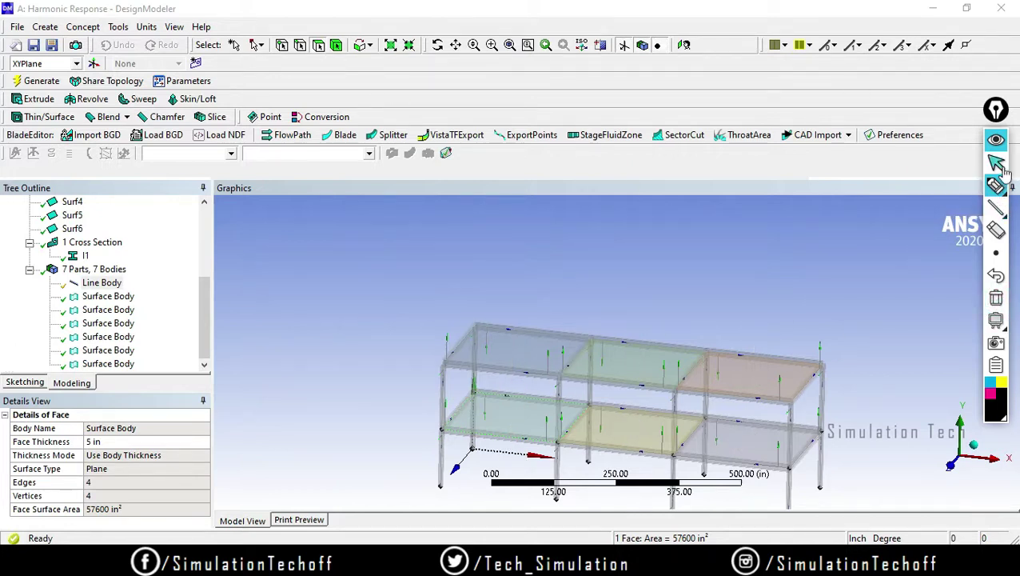
left_click(996, 163)
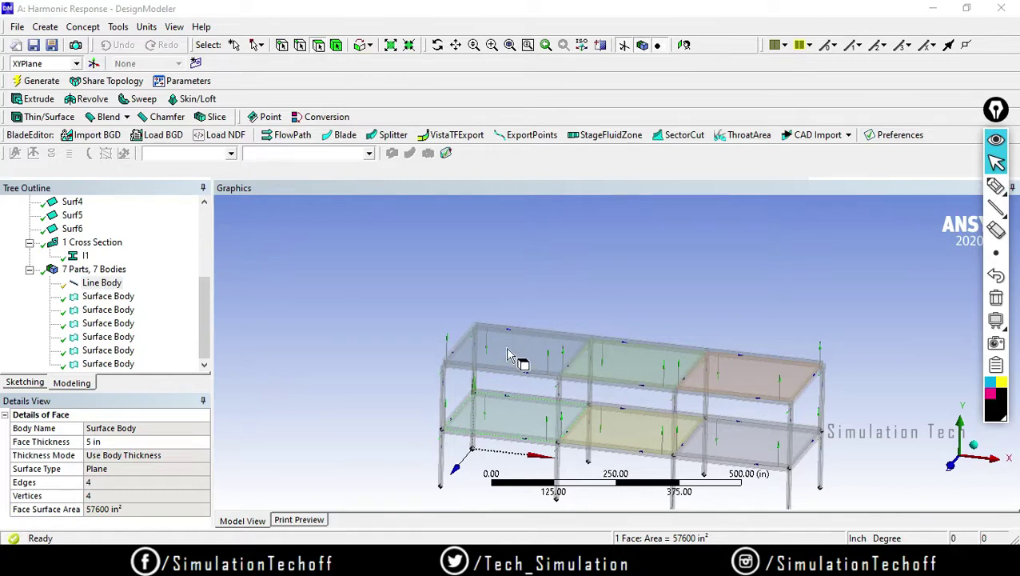
- Select the Surf1 feature to show its details
middle_click_drag(503, 364, 596, 412)
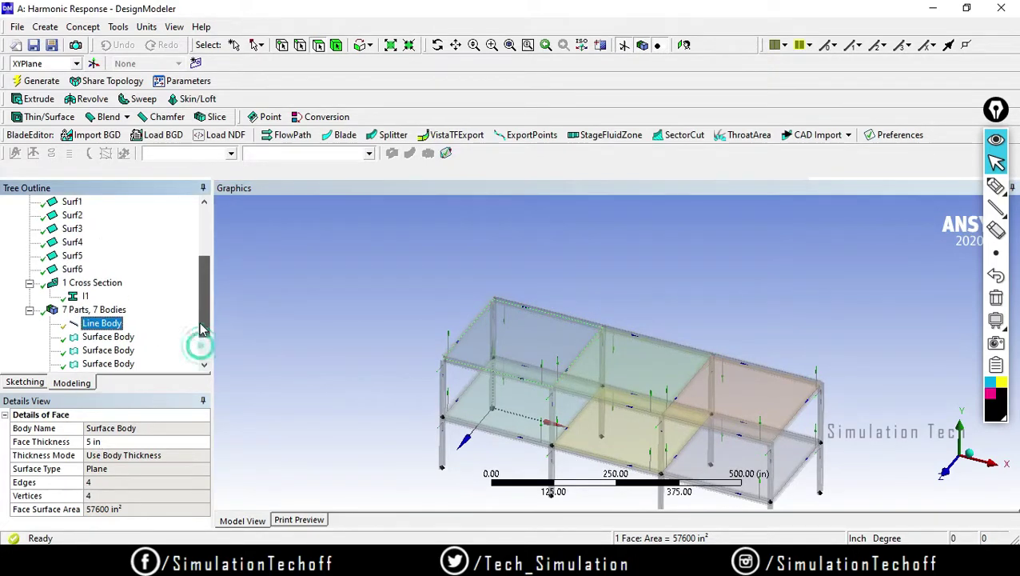
scroll(201, 342, "up", 3)
left_click(72, 271)
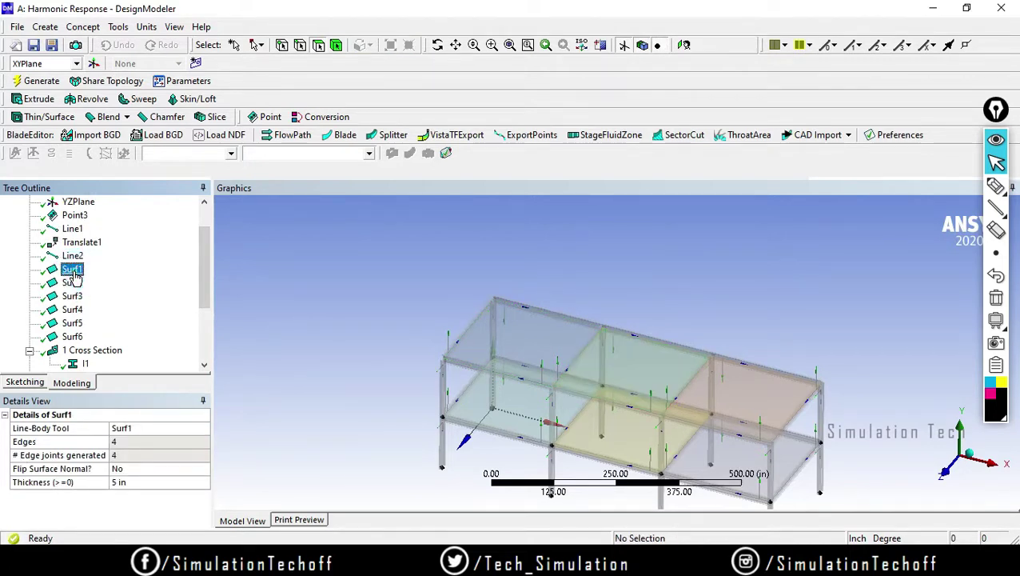
- Outline the Flip Surface Normal setting of Surf1 with the pen, remove the mark and return to the normal pointer
left_click(995, 186)
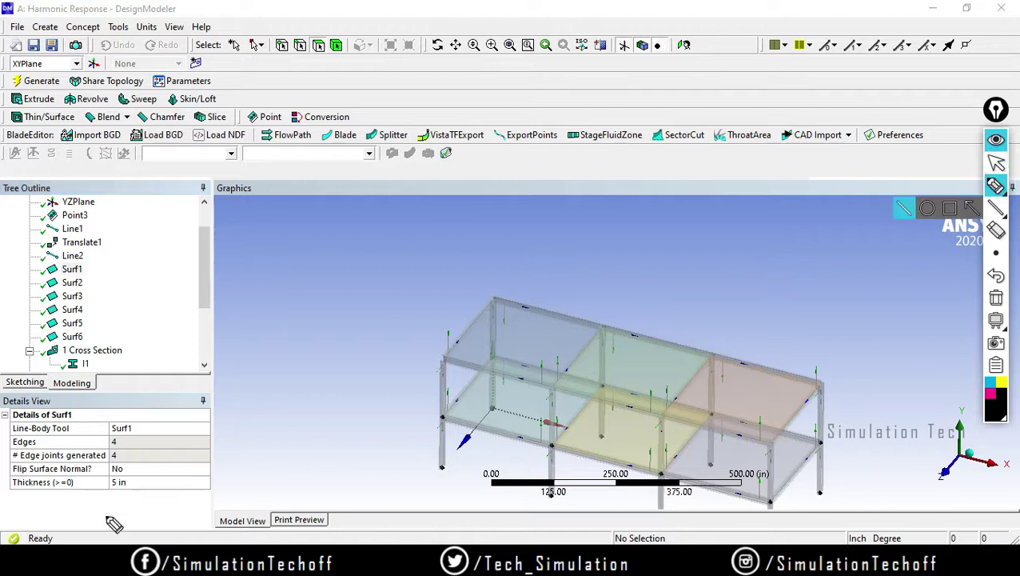
mouse_move(16, 467)
left_mouse_down()
mouse_move(64, 482)
mouse_move(148, 478)
mouse_move(134, 460)
mouse_move(16, 468)
left_mouse_up()
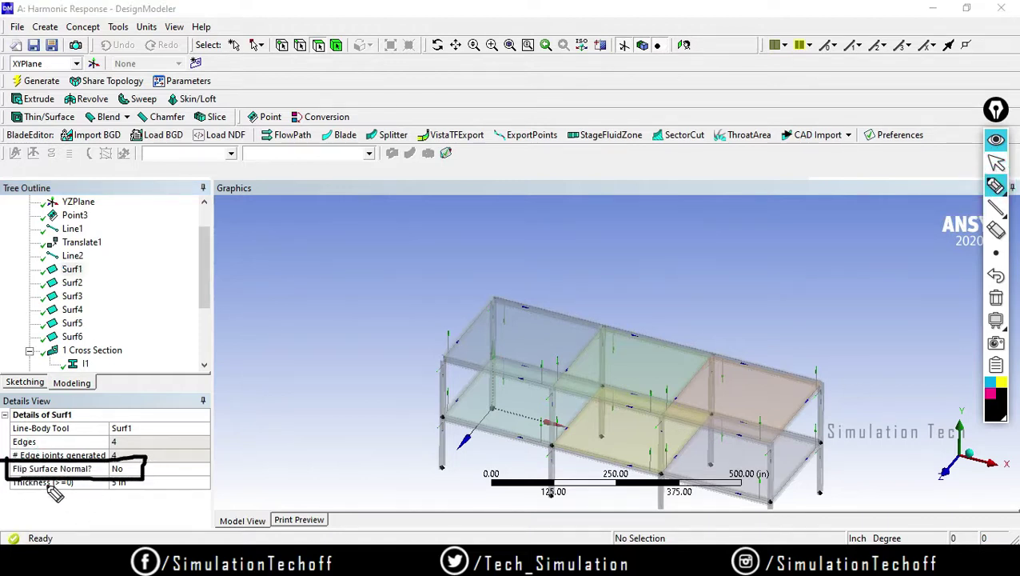
left_click(995, 298)
left_click(995, 162)
- Set Flip Surface Normal to Yes for Surf1 and regenerate the model
left_click(160, 468)
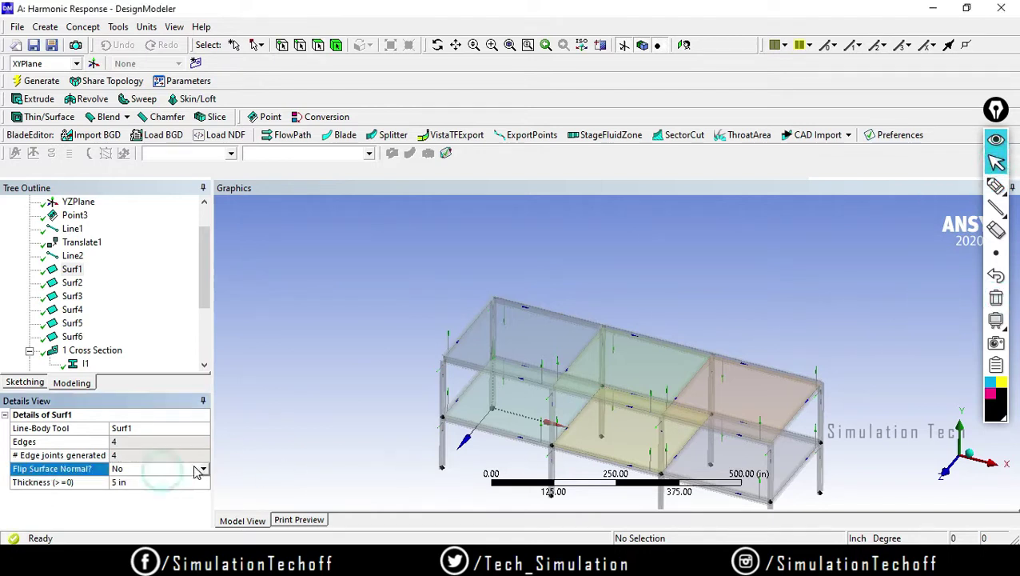
left_click(203, 468)
left_click(146, 489)
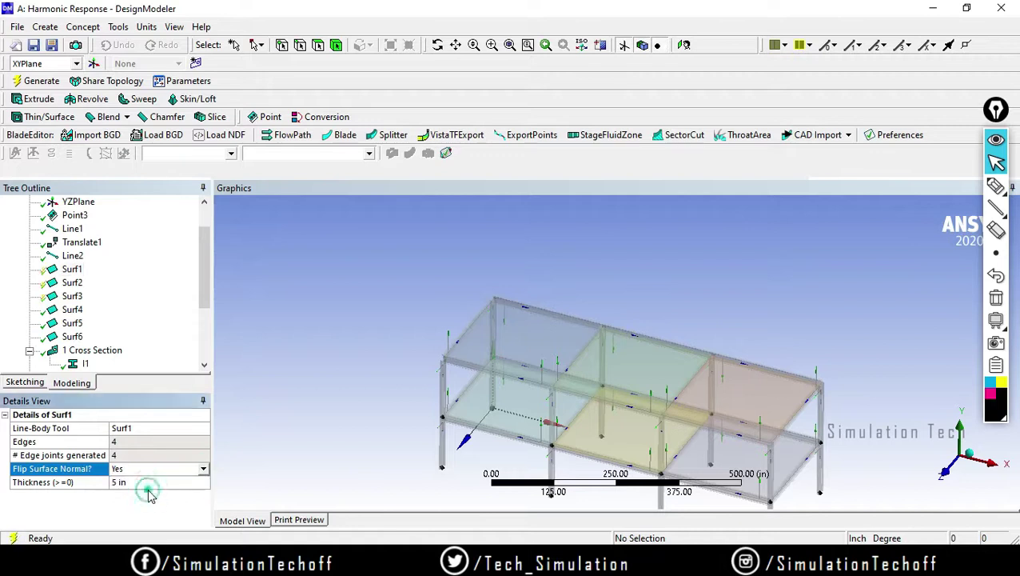
left_click(35, 81)
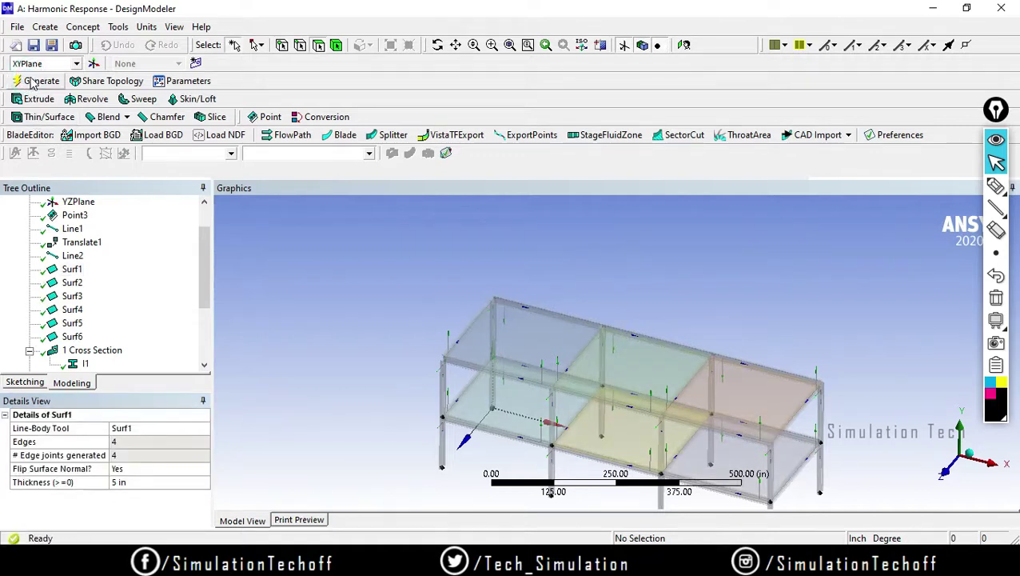
- Check the normal direction of the three upper slab faces and the first lower slab face
left_click(520, 349)
left_click(602, 366)
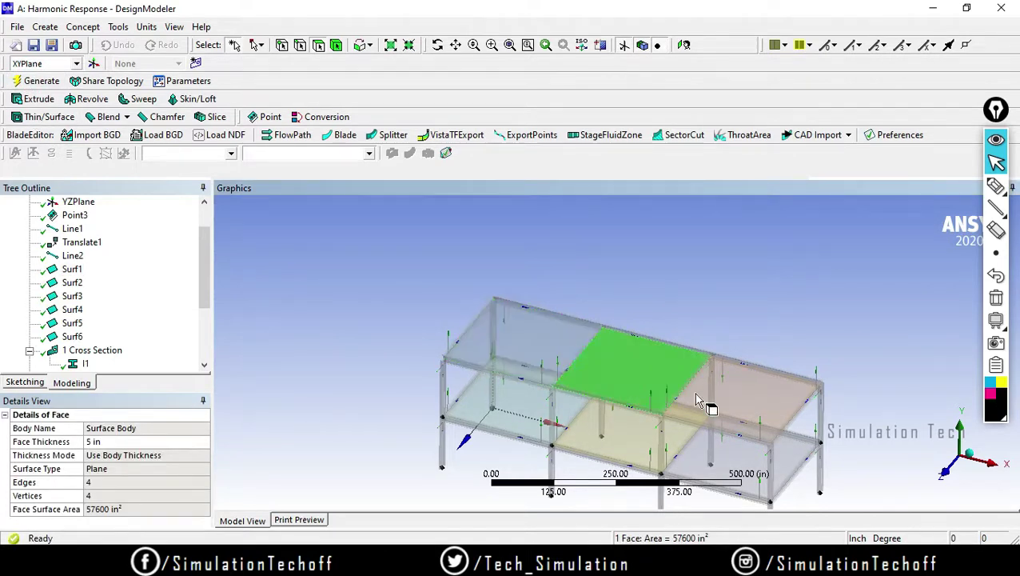
left_click(724, 396)
left_click(569, 372)
left_click(533, 355)
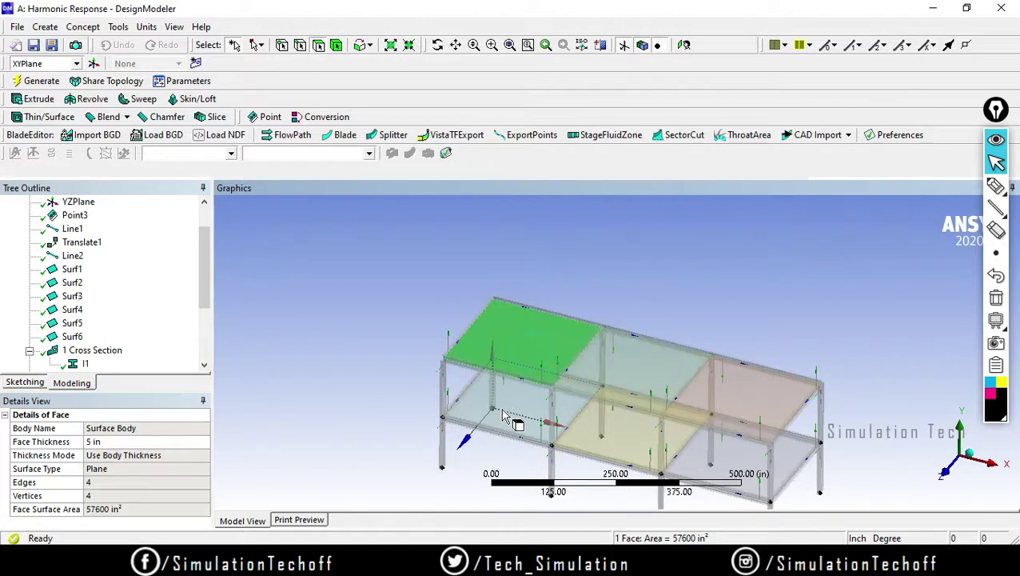
left_click(526, 422)
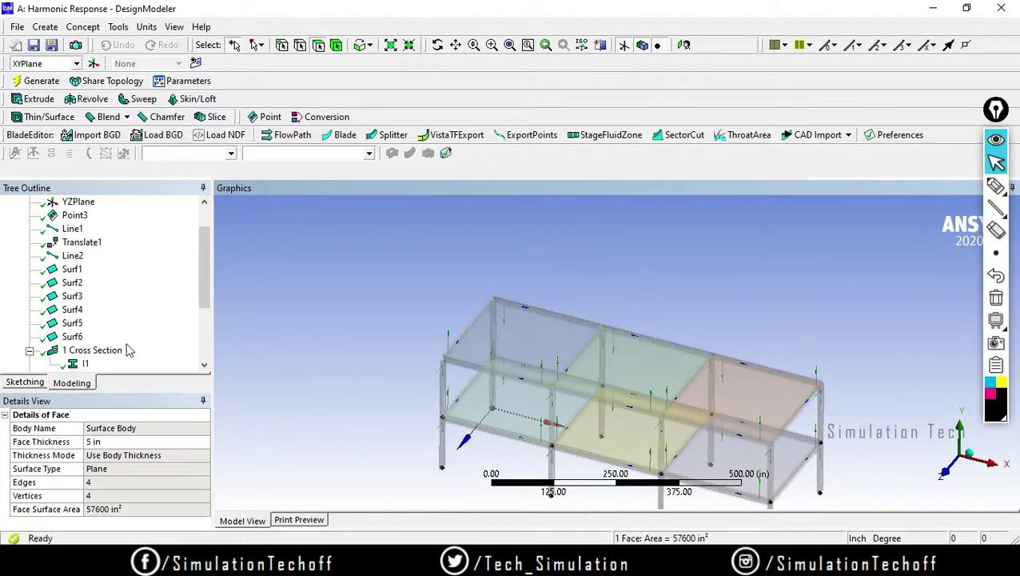
- Set Flip Surface Normal to Yes for Surf4 and regenerate the model
left_click(72, 323)
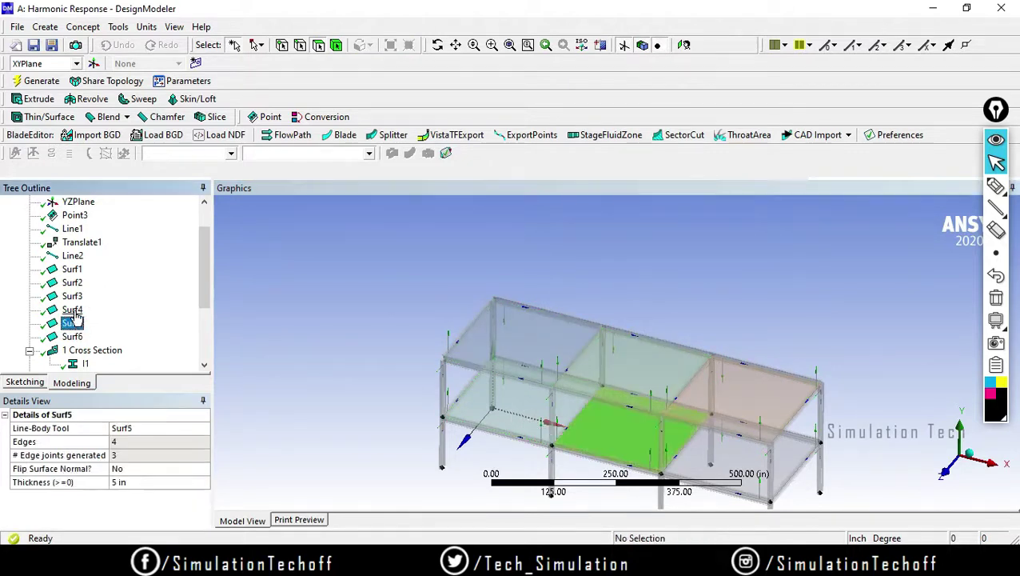
left_click(73, 311)
left_click(128, 469)
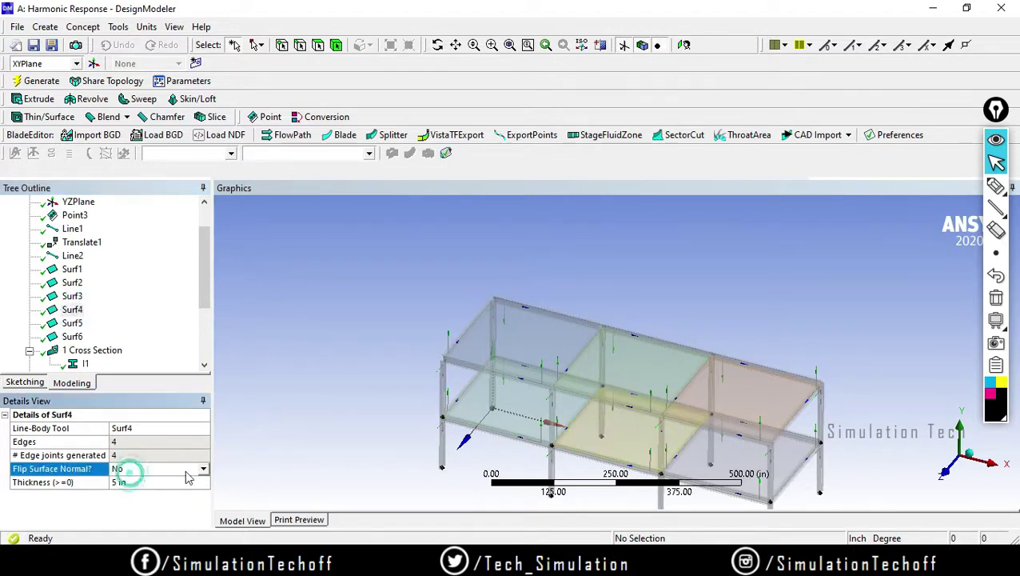
left_click(203, 469)
left_click(180, 490)
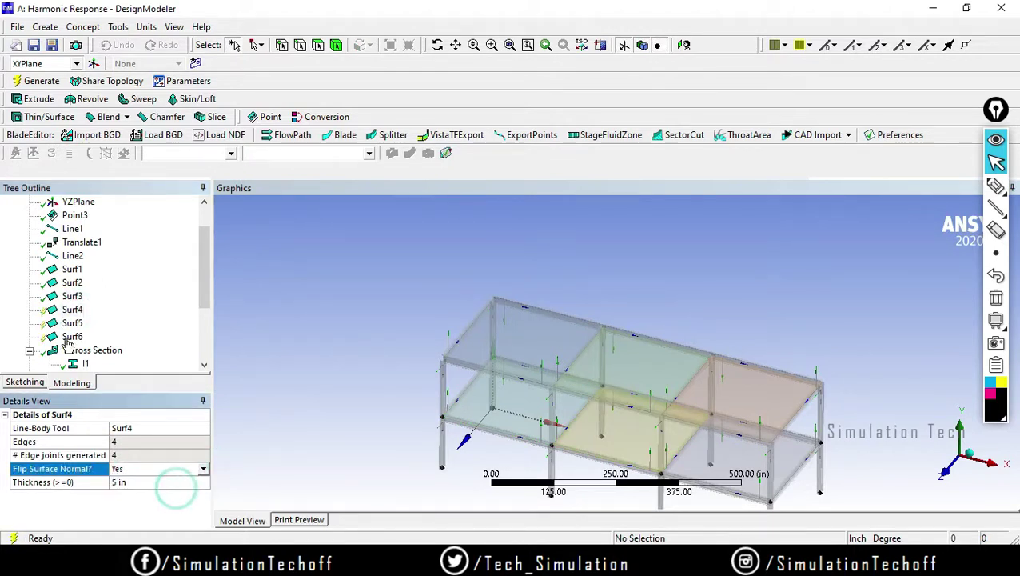
left_click(40, 83)
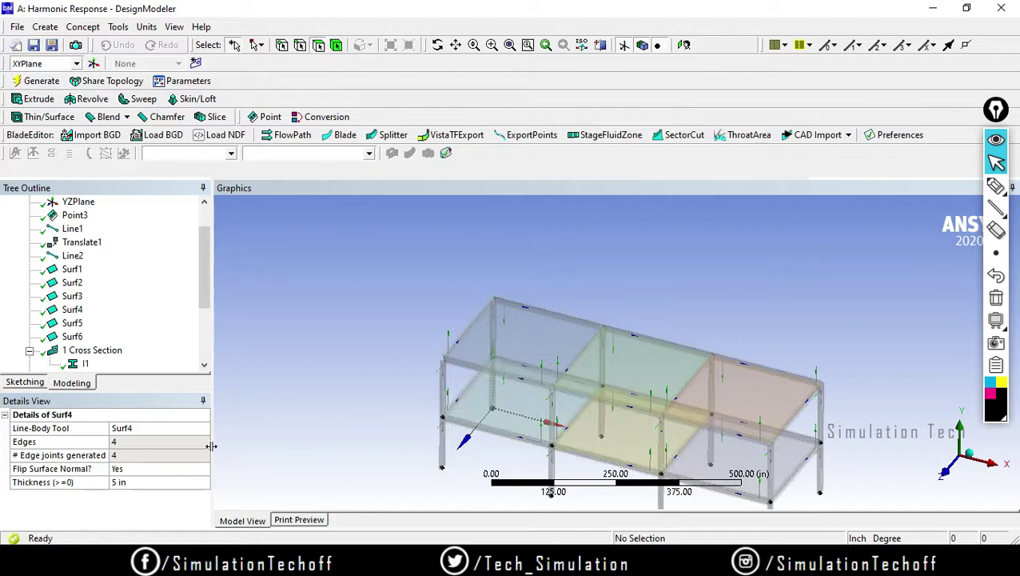
- Inspect all six slab faces of both floors to compare their surface normal directions
left_click(530, 361)
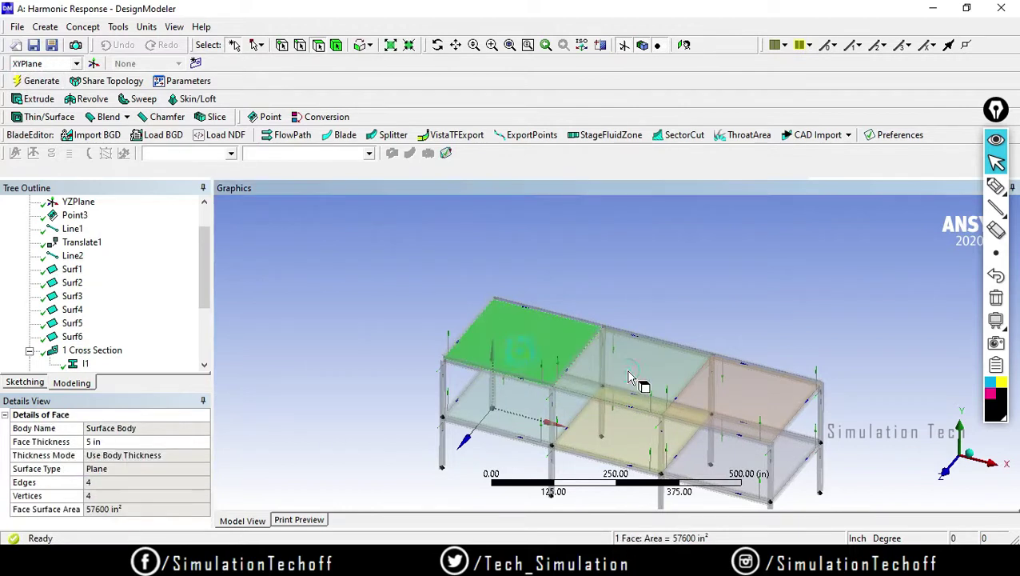
left_click(630, 368)
left_click(760, 404)
left_click(736, 472)
left_click(644, 454)
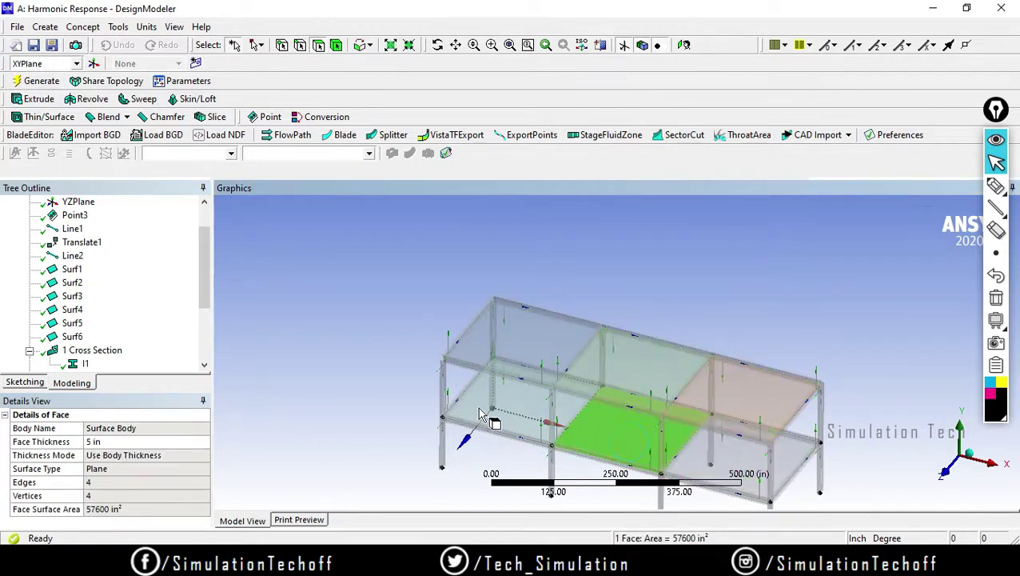
left_click(515, 406)
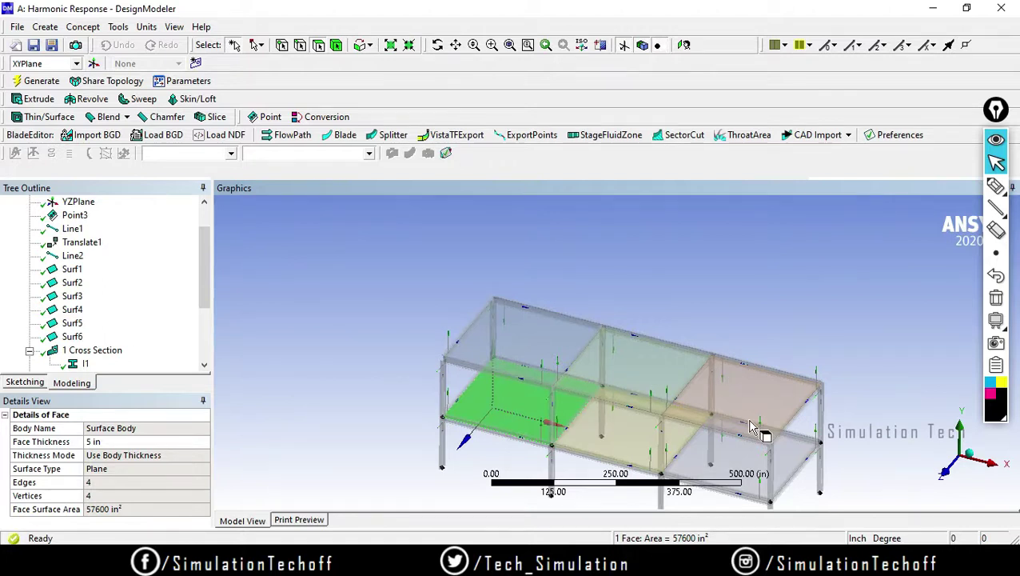
scroll(692, 430, "up", 5)
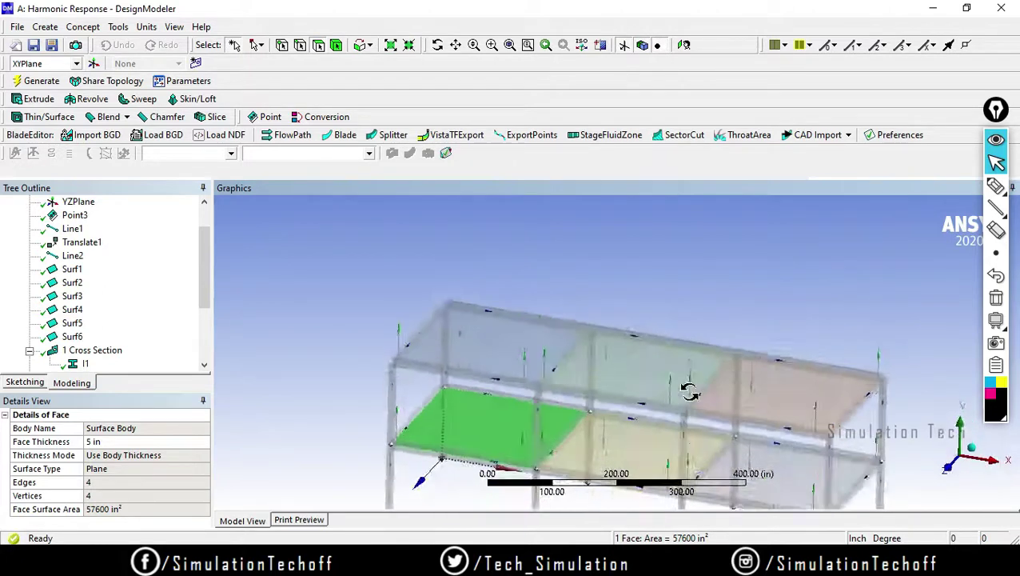
mouse_move(692, 430)
middle_mouse_down()
mouse_move(688, 298)
mouse_move(712, 400)
mouse_move(779, 343)
mouse_move(708, 337)
mouse_move(719, 319)
middle_mouse_up()
scroll(711, 342, "up", 2)
scroll(724, 312, "down", 5)
- Collapse the annotation toolbar and close the geometry editor to return to the Workbench project schematic
left_click(995, 140)
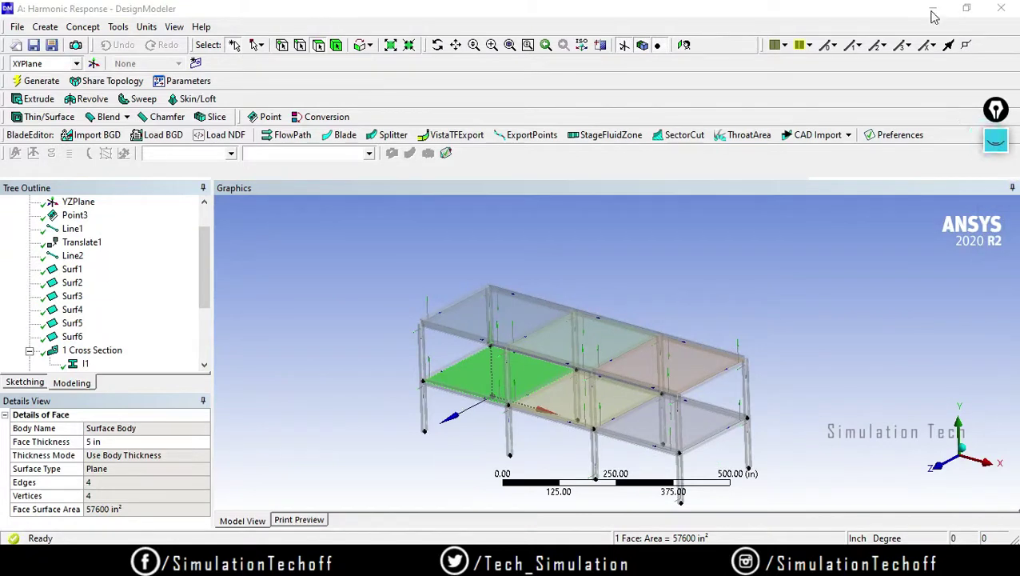
left_click(1001, 10)
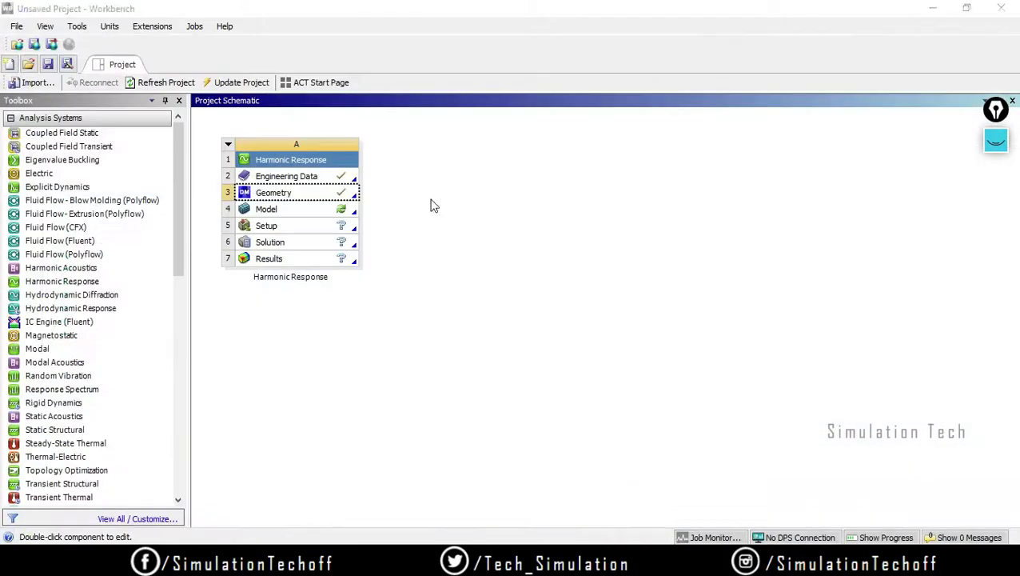
- Open the Harmonic Response system's Model in Mechanical and rearrange the window layout so the Messages pane is hidden
double_click(304, 211)
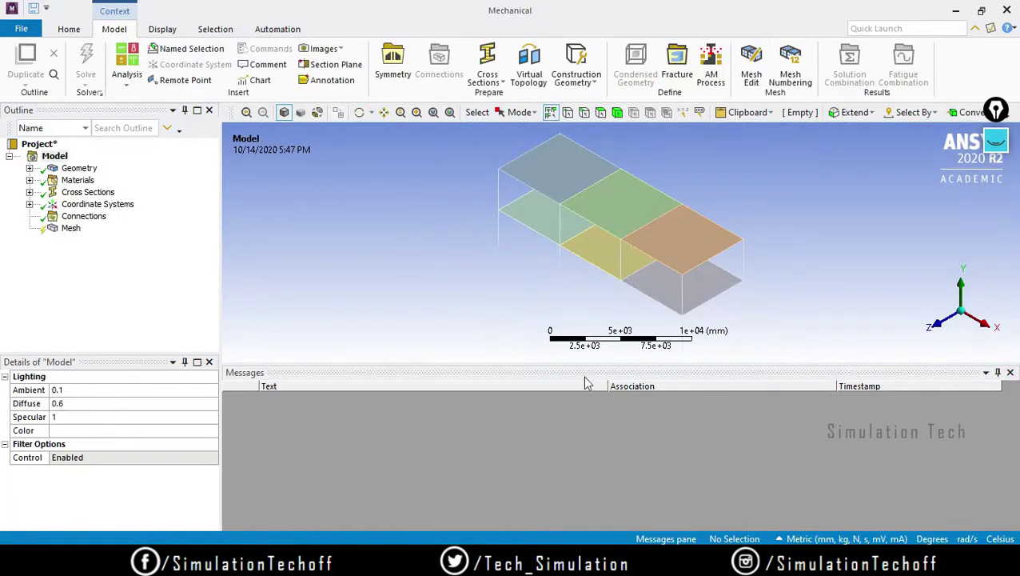
left_click(68, 29)
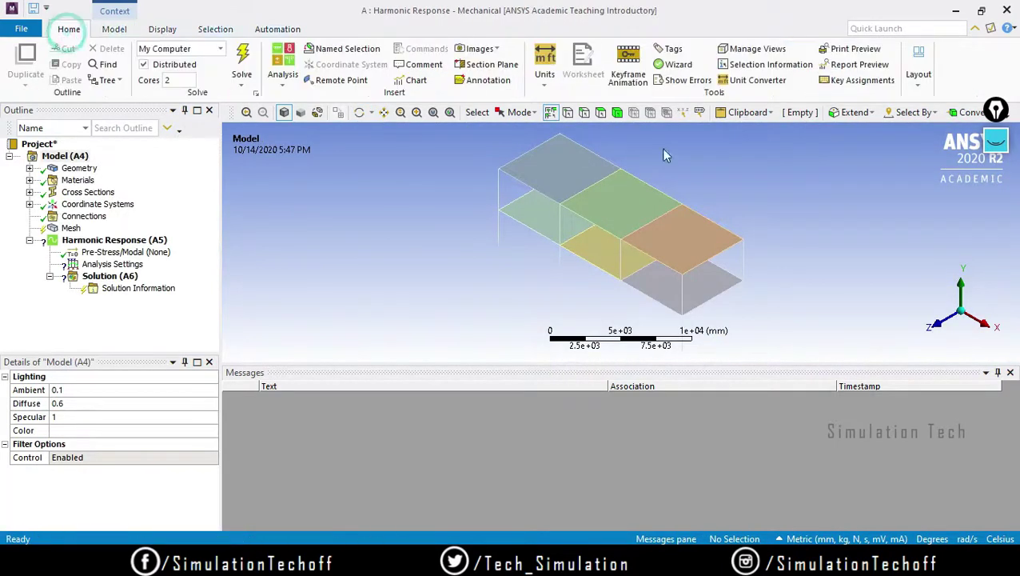
left_click(923, 76)
left_click(974, 140)
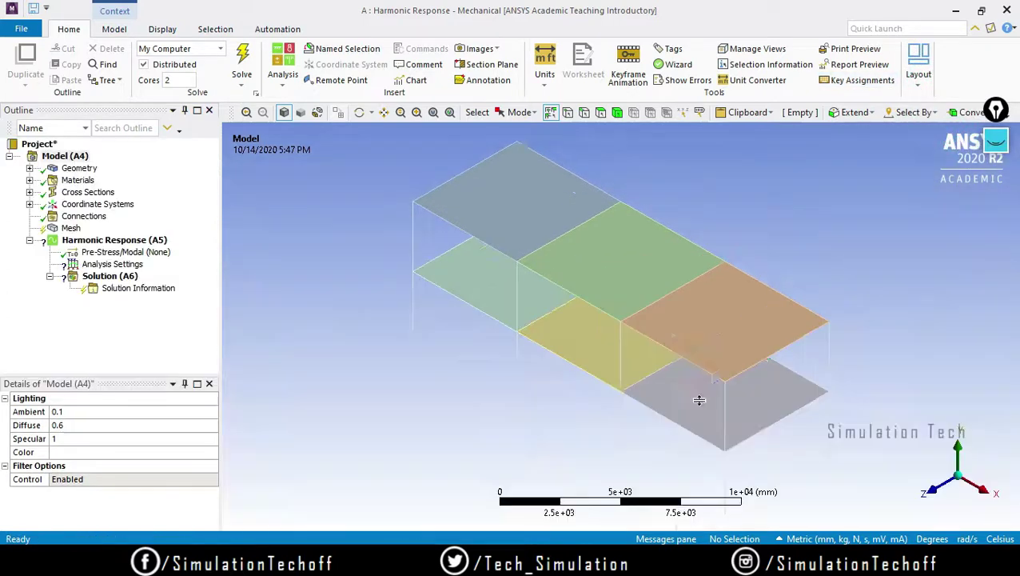
- Generate the mesh for the whole two-storey frame with the default element size and inspect it on the slabs and beams
left_click(709, 391)
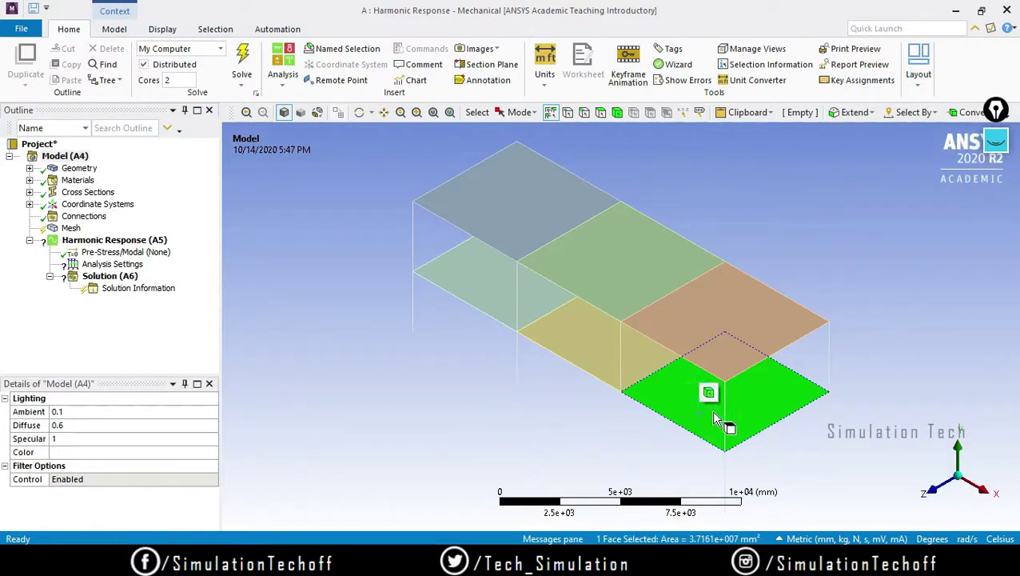
middle_click_drag(620, 429, 692, 346)
scroll(652, 391, "up", 2)
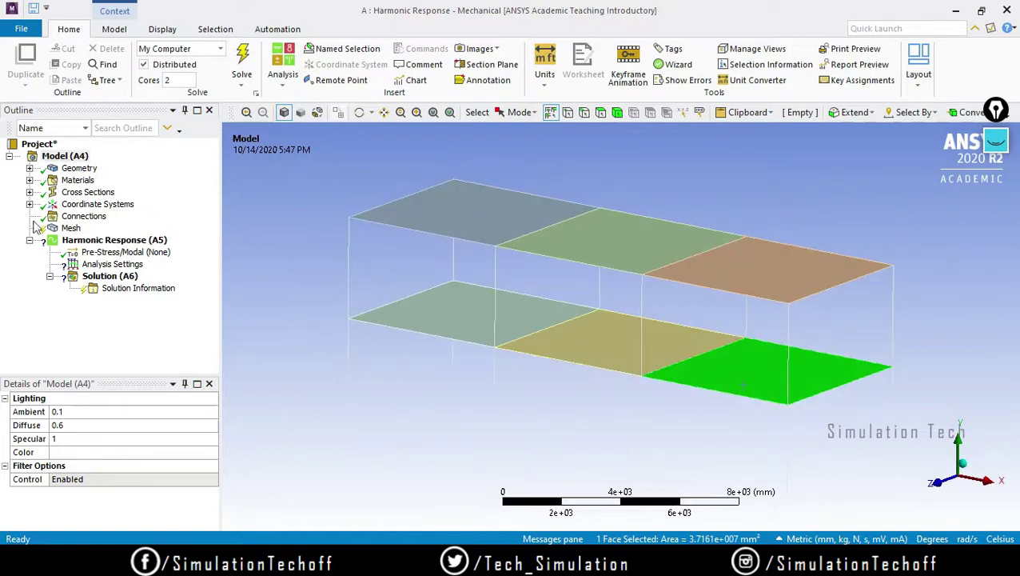
left_click(71, 228)
right_click(71, 228)
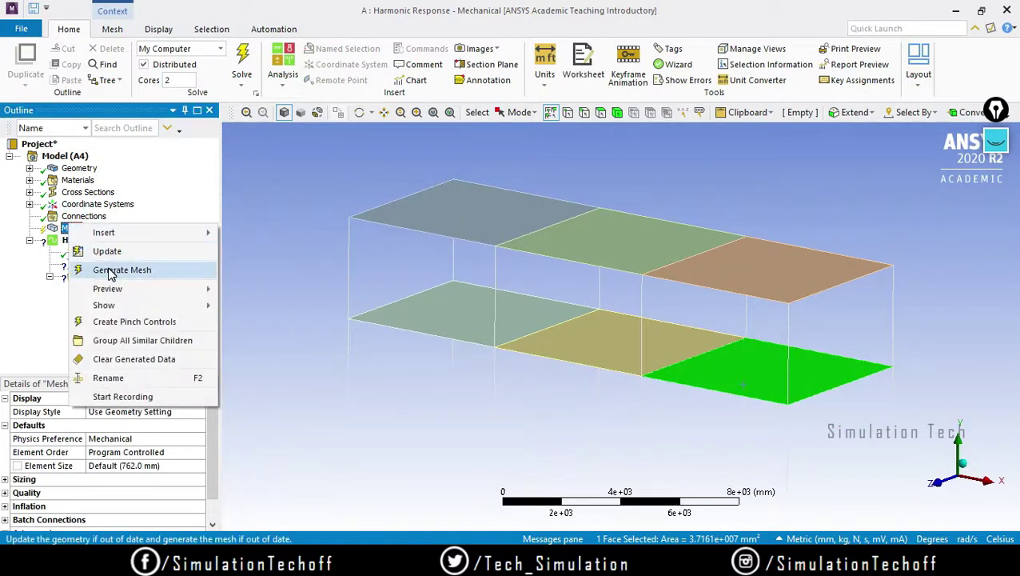
left_click(110, 271)
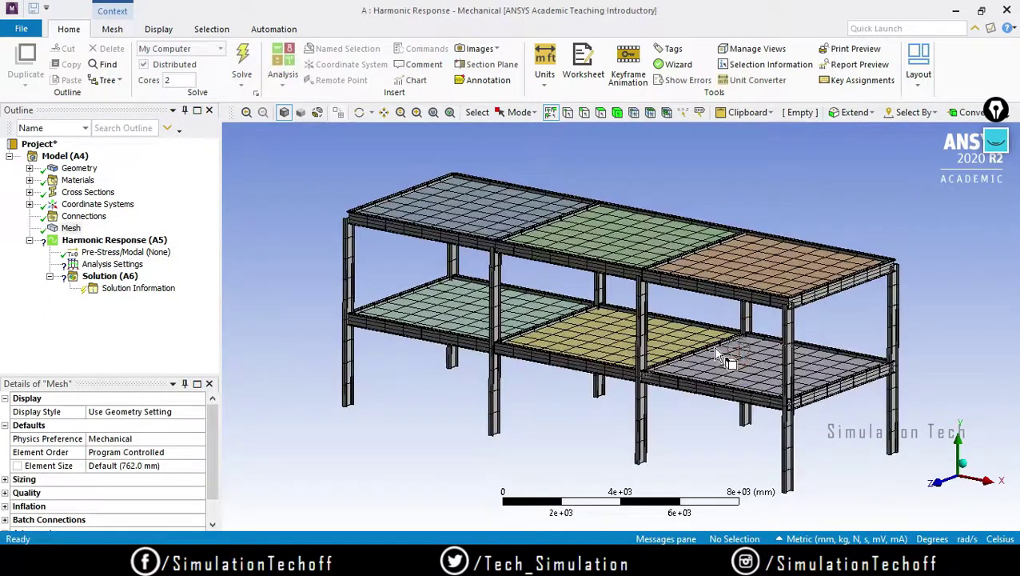
middle_click_drag(728, 360, 675, 339)
scroll(687, 365, "up", 5)
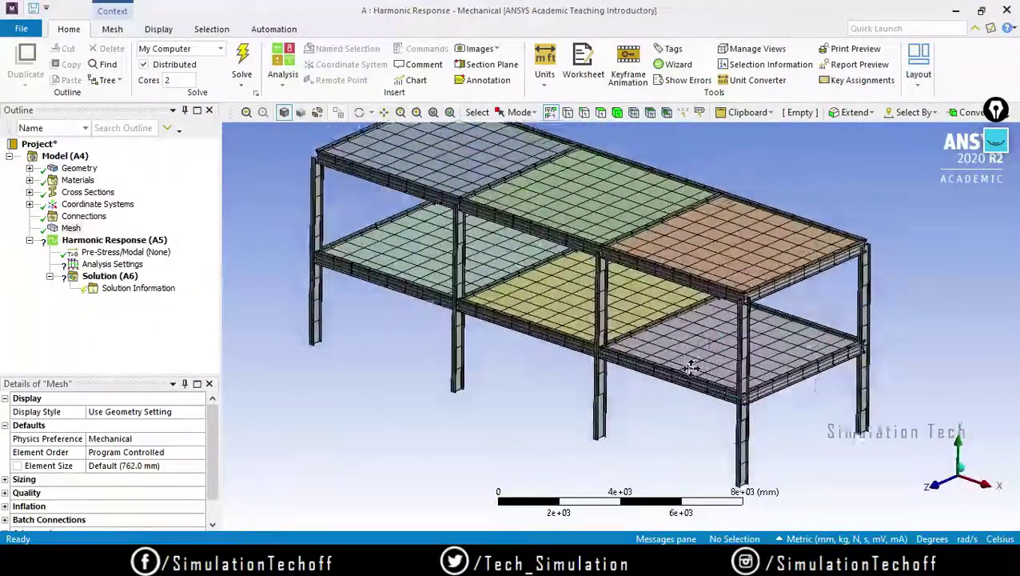
scroll(692, 376, "down", 5)
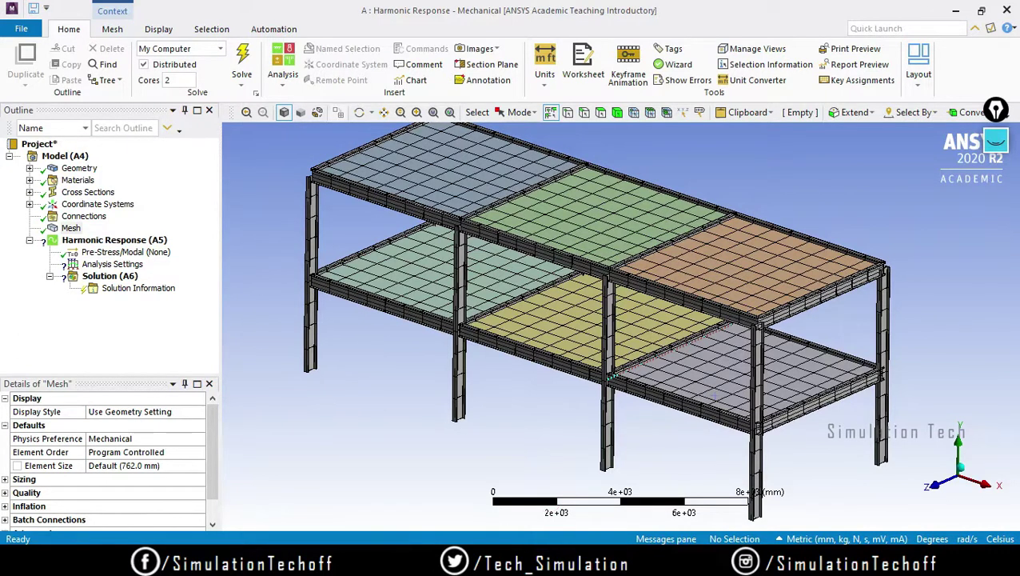
- Check the Google Meet browser window, then minimise it to return to Mechanical
mouse_move(533, 560)
left_click(507, 510)
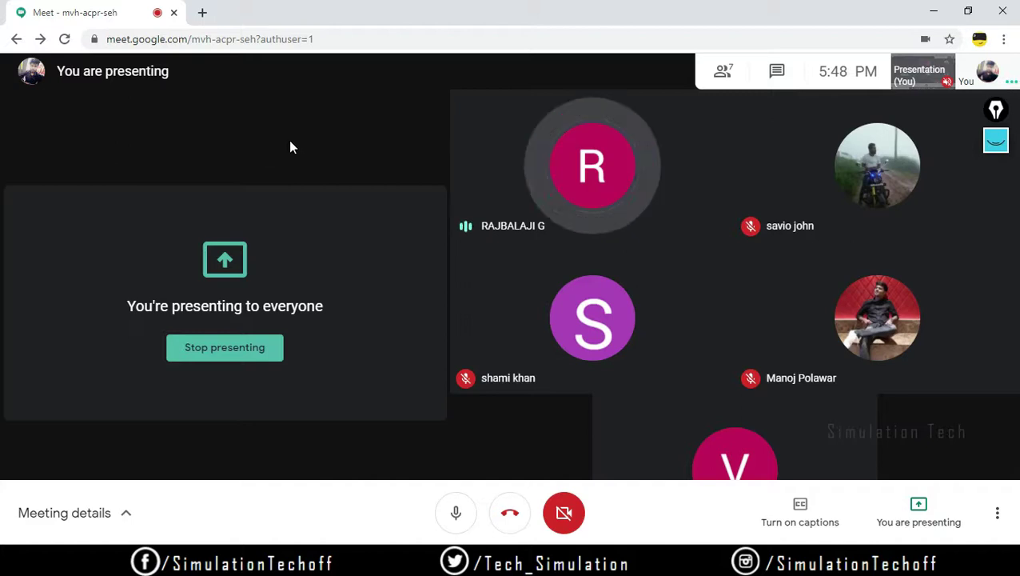
left_click(935, 12)
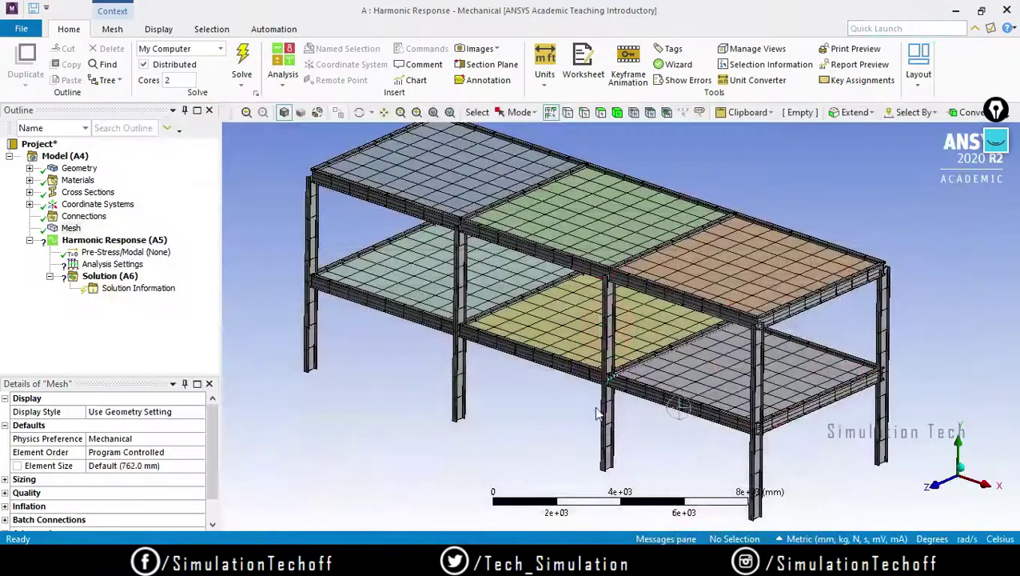
- Insert a Fixed Support and select the base vertices of the four front columns and the nearest rear end column
right_click(105, 244)
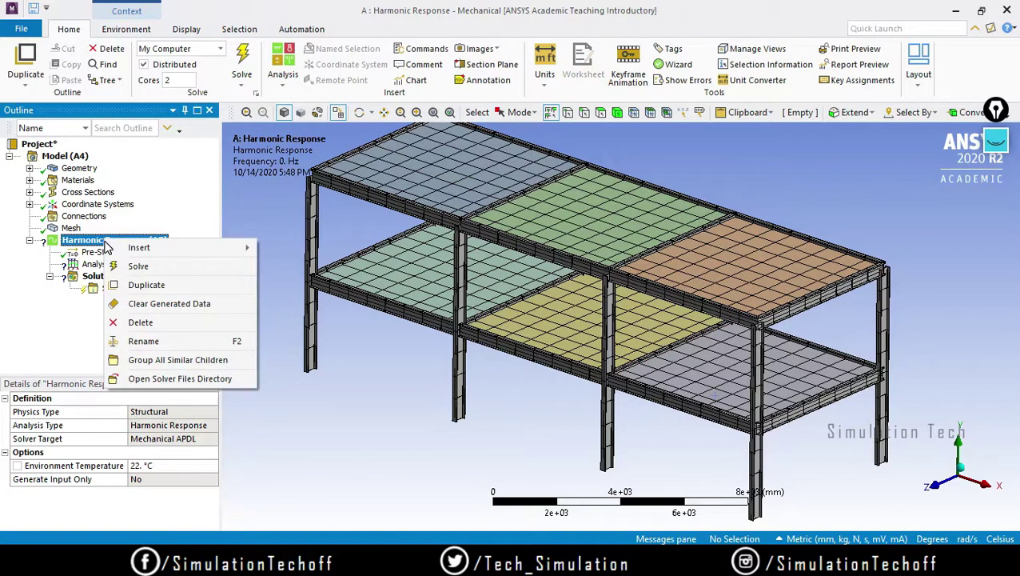
mouse_move(175, 255)
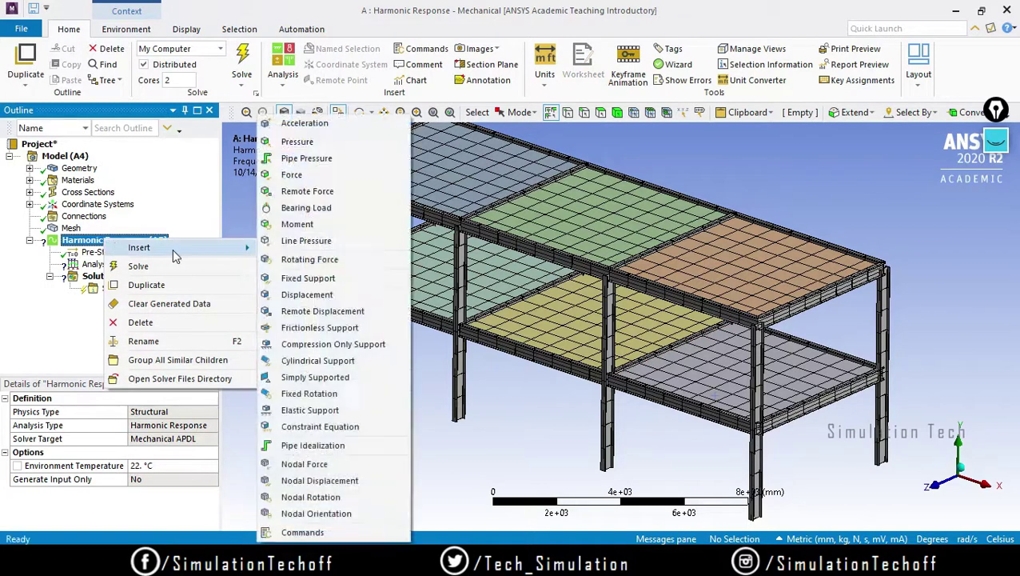
left_click(308, 277)
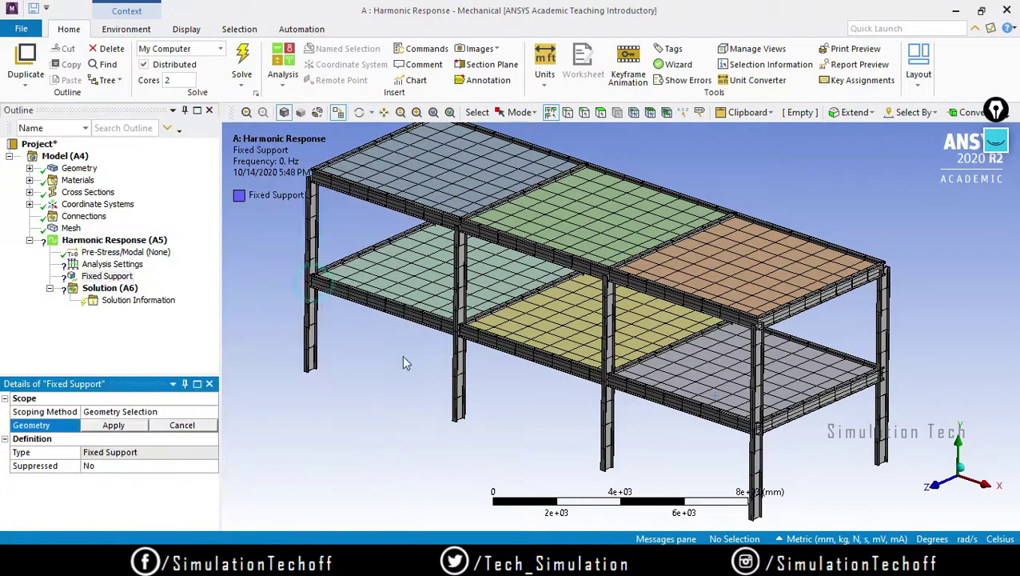
left_click(568, 113)
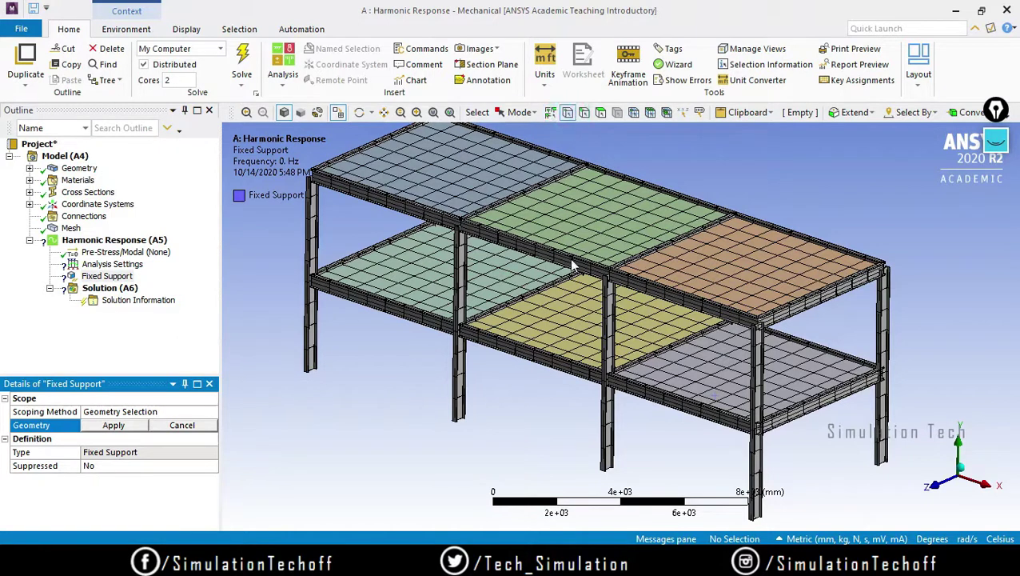
left_click(312, 370)
left_click(458, 418, "ctrl")
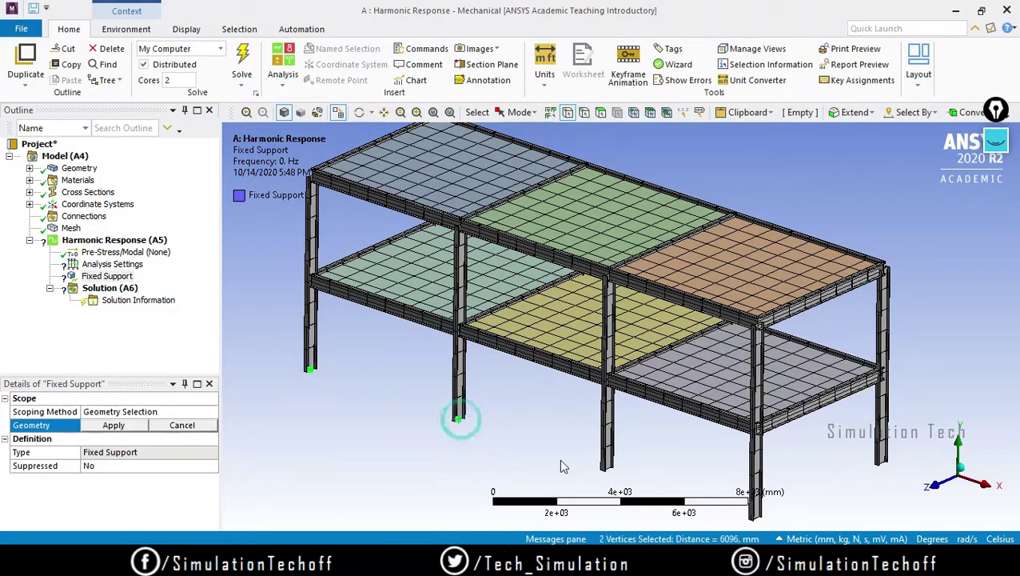
left_click(609, 469, "ctrl")
middle_click_drag(613, 475, 655, 393, "ctrl")
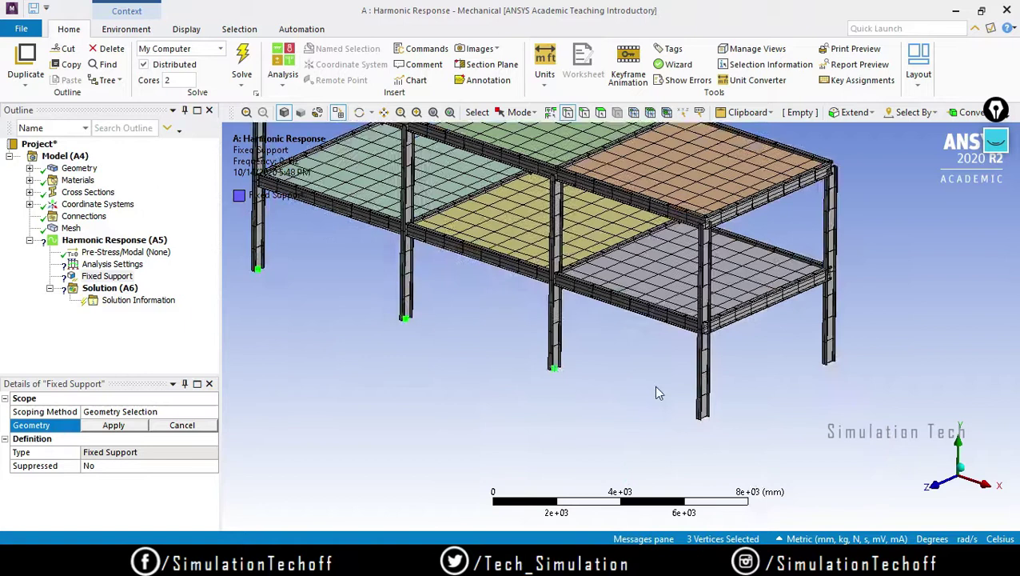
left_click(705, 418, "ctrl")
left_click(832, 368, "ctrl")
- Add the base vertices of the three remaining rear columns and apply all eight vertices as the Fixed Support geometry
middle_click_drag(653, 358, 686, 336)
left_click(681, 330, "ctrl")
left_click(523, 323, "ctrl")
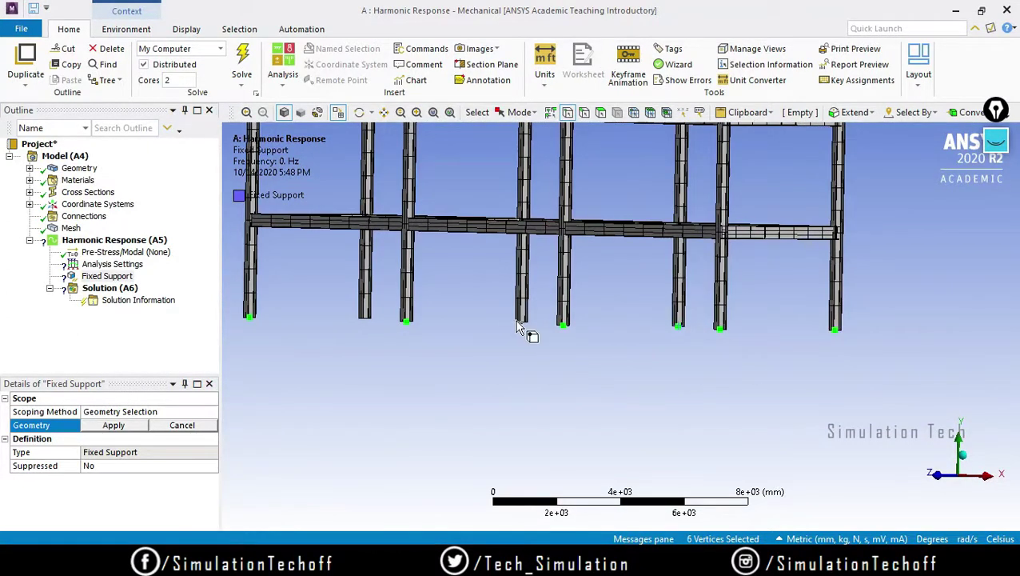
left_click(364, 318, "ctrl")
left_click(110, 438)
left_click(120, 425)
left_click(113, 424)
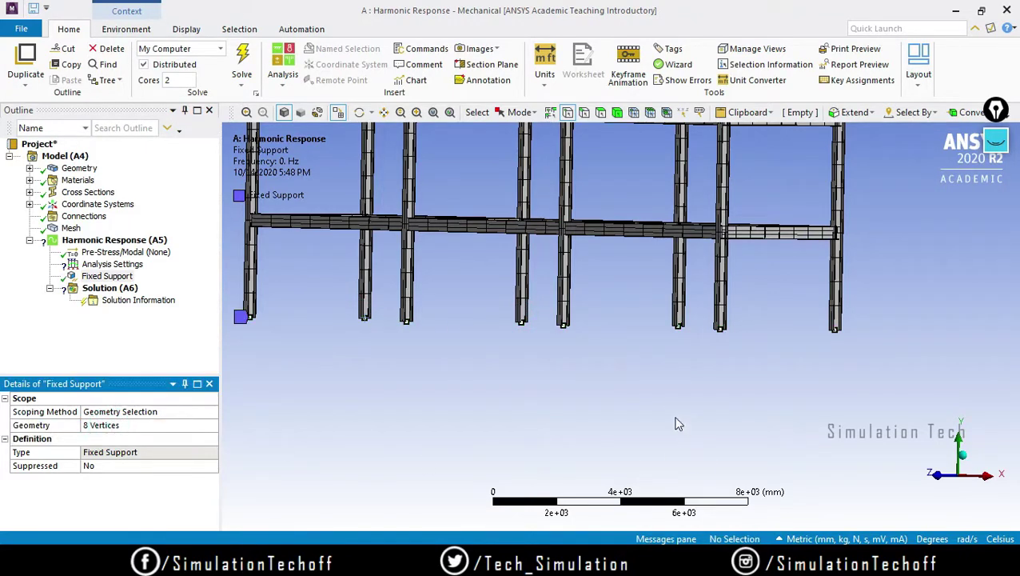
- Mark the lower end slab and two upper frame corners with the annotation pen, then clear the marks
middle_click_drag(608, 416, 657, 422)
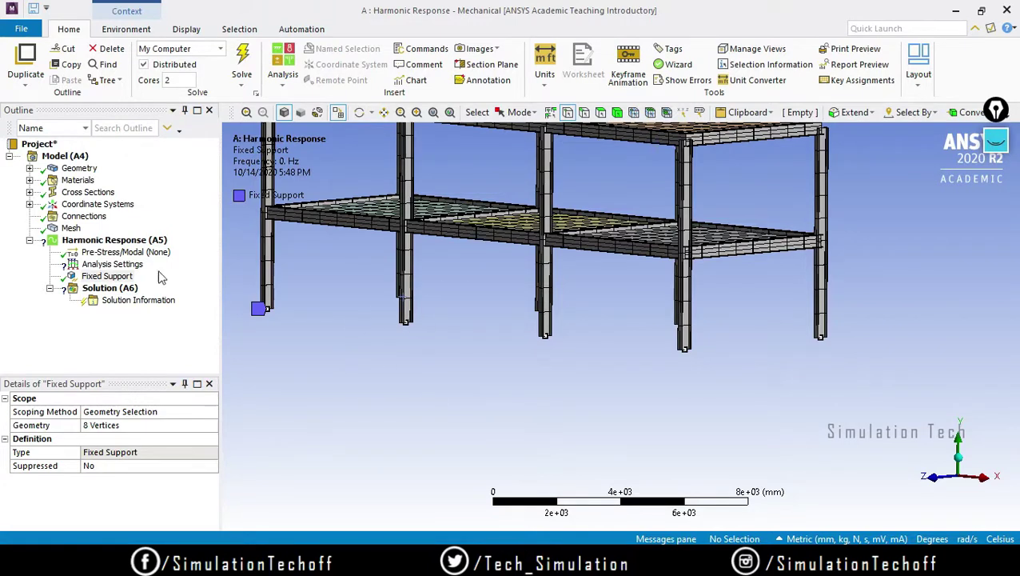
middle_click_drag(570, 312, 879, 192)
left_click(997, 142)
left_click(996, 186)
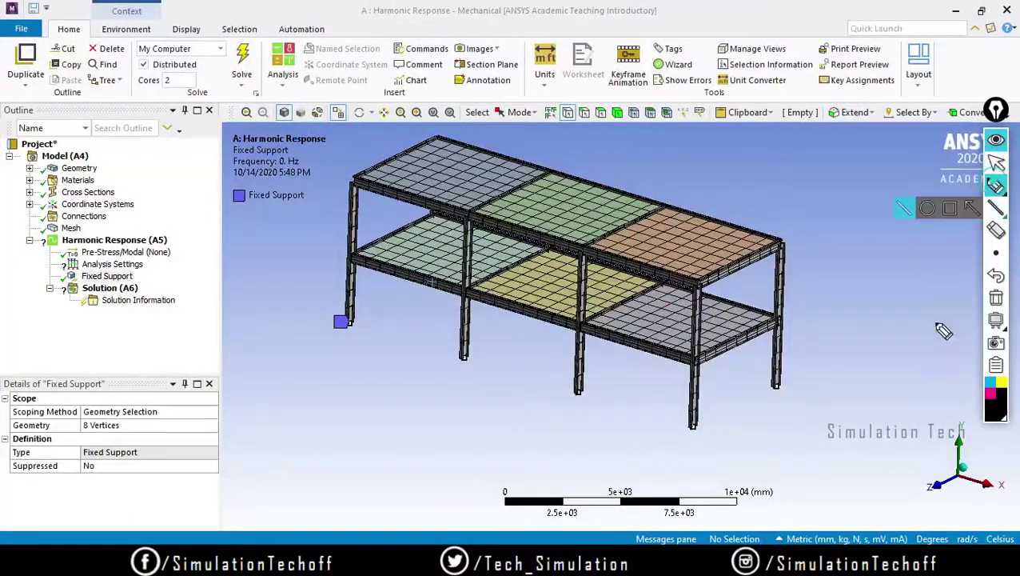
mouse_move(629, 318)
left_mouse_down()
mouse_move(621, 307)
mouse_move(647, 282)
mouse_move(704, 320)
mouse_move(724, 297)
mouse_move(766, 306)
left_mouse_up()
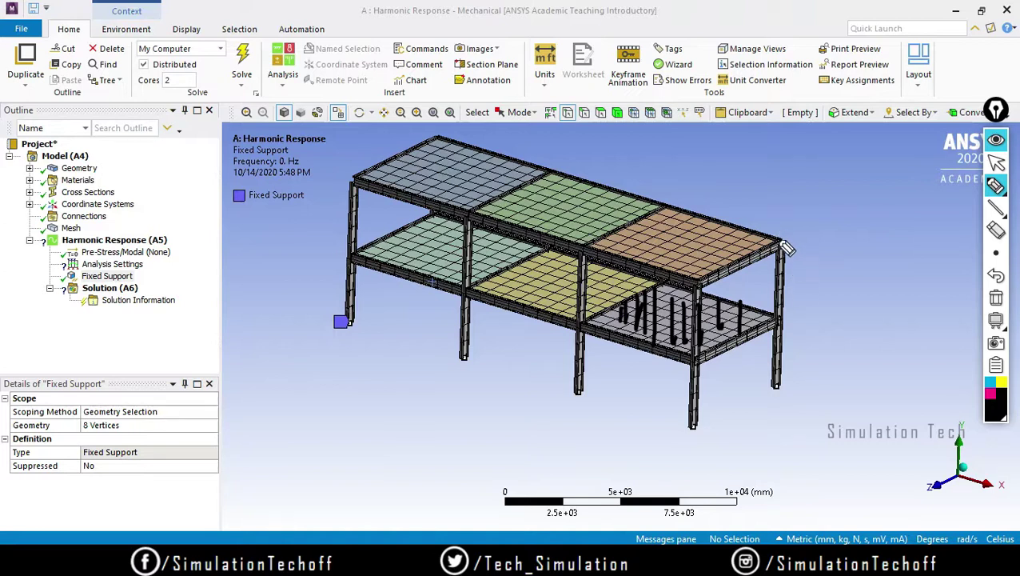
left_click_drag(357, 169, 348, 180)
left_click_drag(776, 232, 790, 246)
left_click_drag(773, 246, 789, 231)
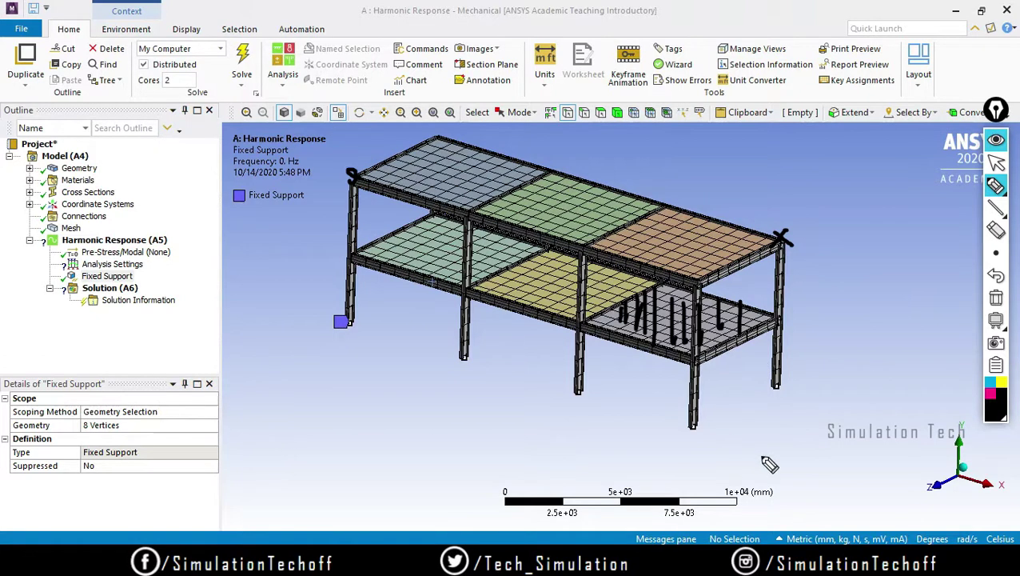
left_click(997, 300)
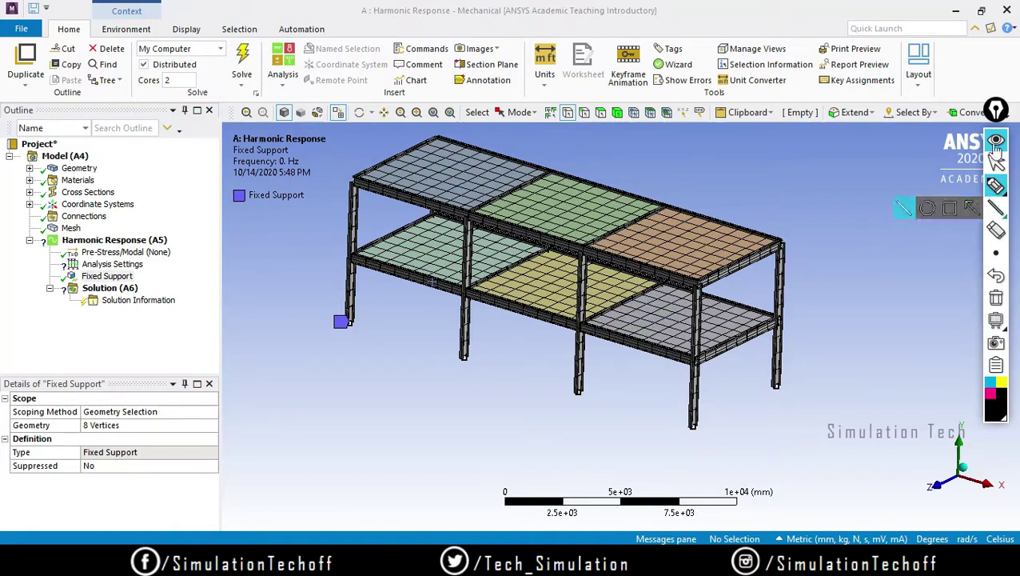
left_click(994, 184)
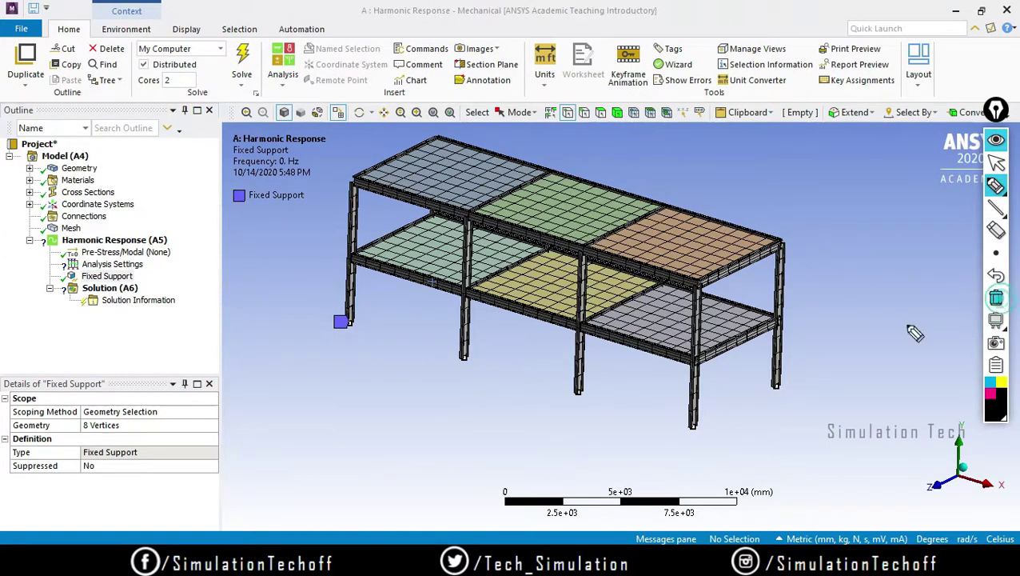
left_click(995, 162)
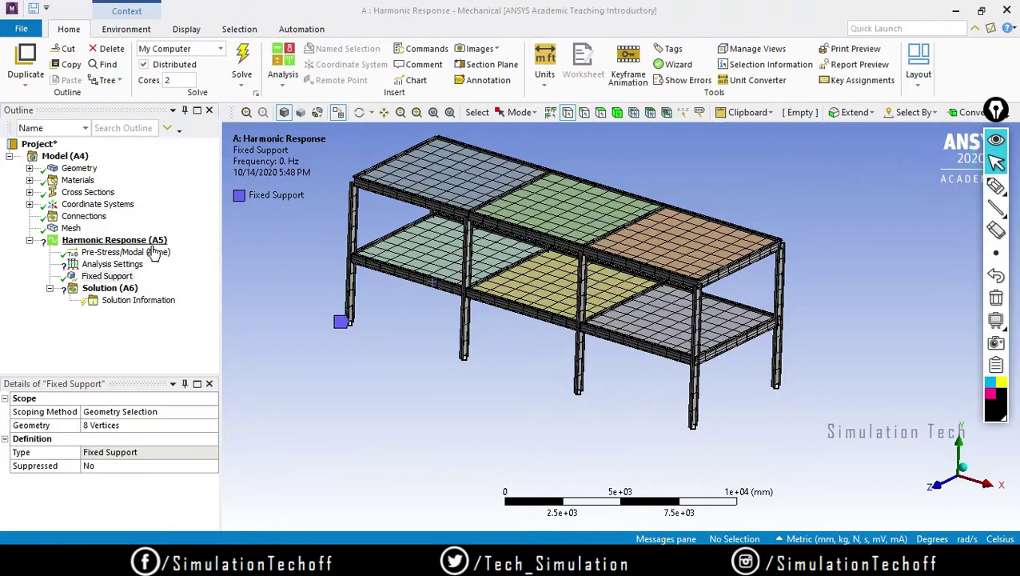
- Insert a Pressure load under Harmonic Response and apply it to the lower floor's end slab face nearest the viewer
right_click(116, 243)
mouse_move(182, 248)
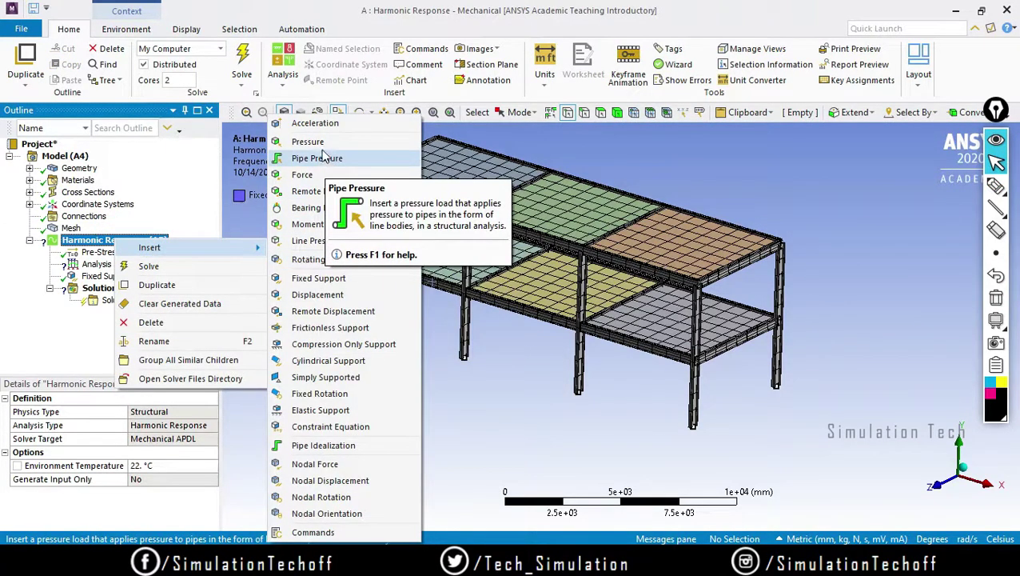
key("Escape")
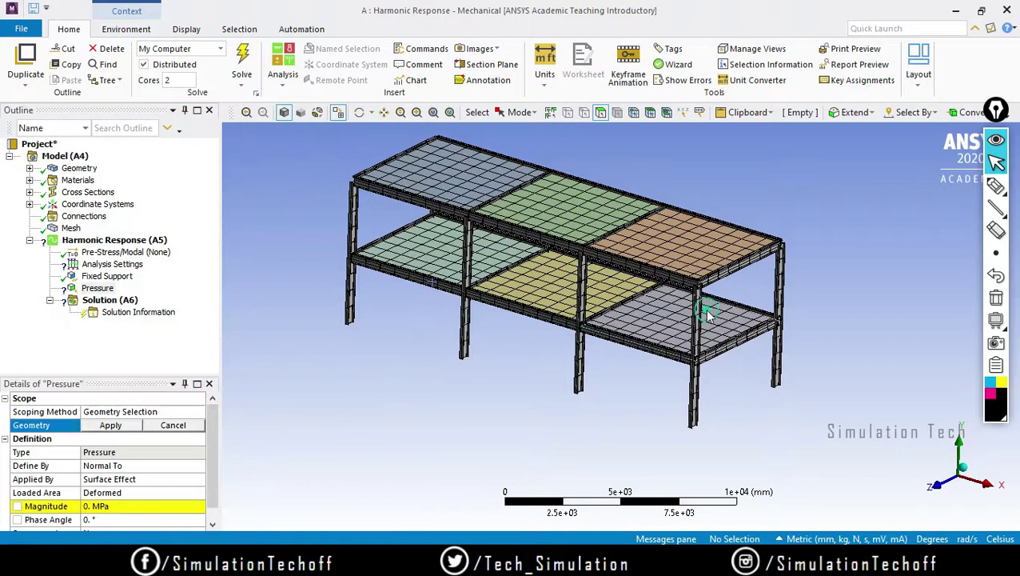
left_click(750, 326)
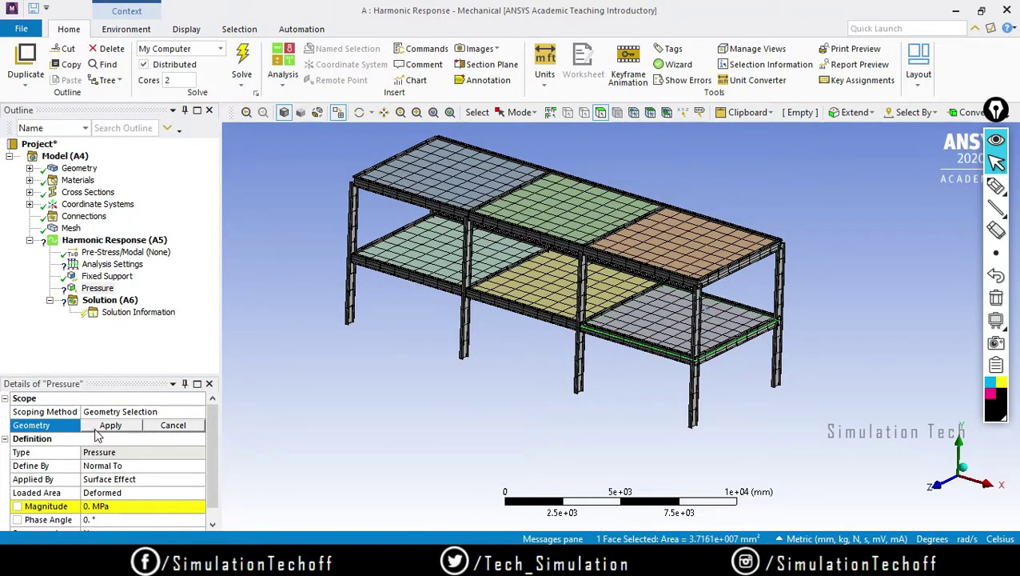
left_click(98, 429)
- Set the pressure magnitude on the lower end slab to 1 MPa
left_click_drag(212, 425, 215, 450)
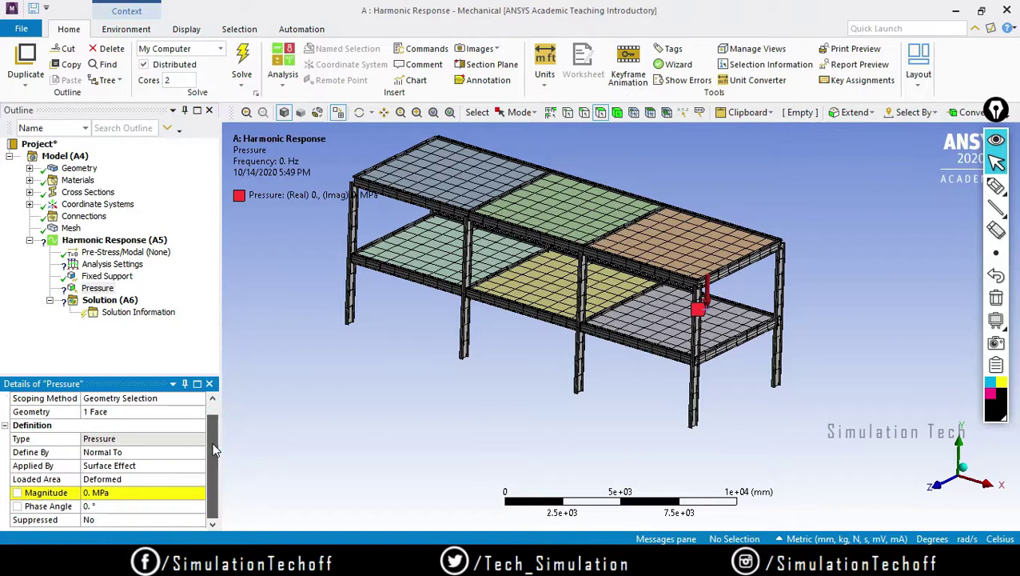
left_click(122, 493)
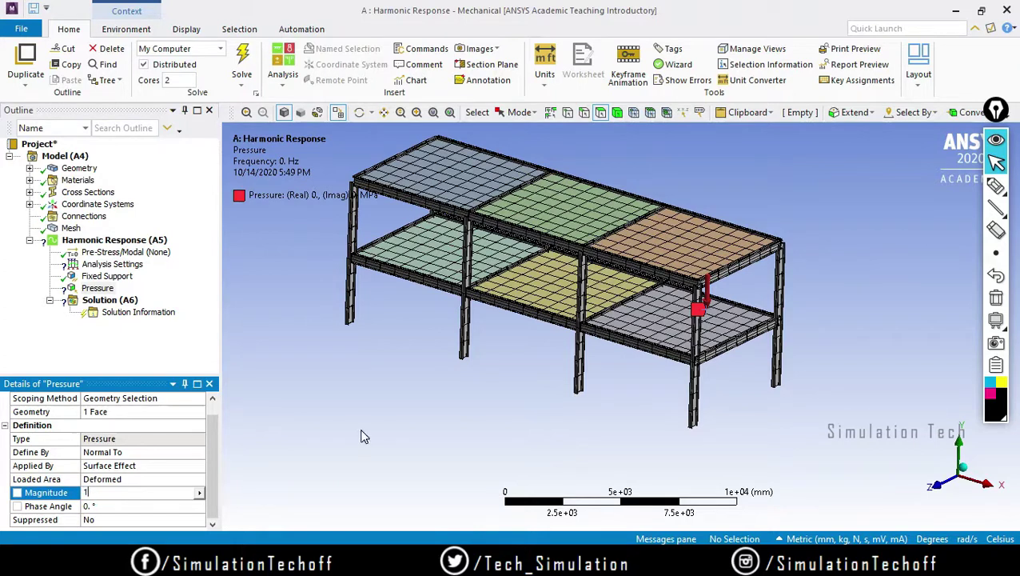
key("Return")
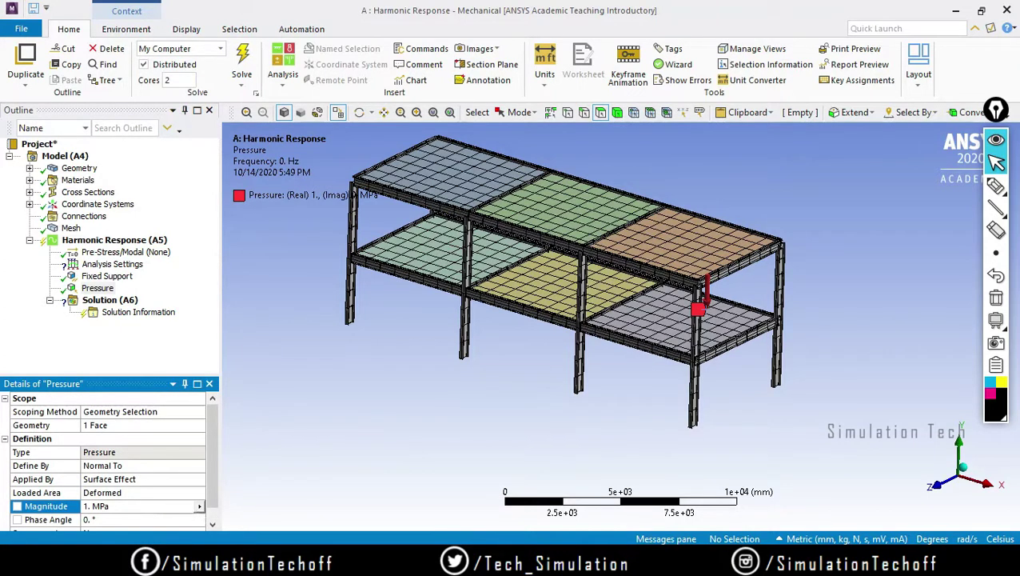
- Change the unit system to U.S. Customary (ft, lbm, lbf, °F, s, V, A) for the pressure definition
left_click(786, 541)
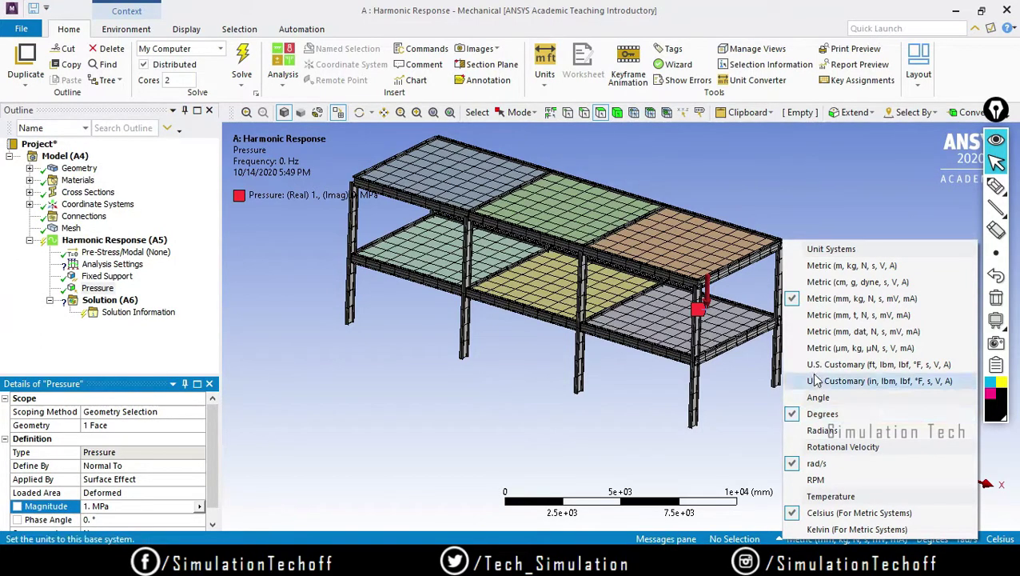
left_click(871, 364)
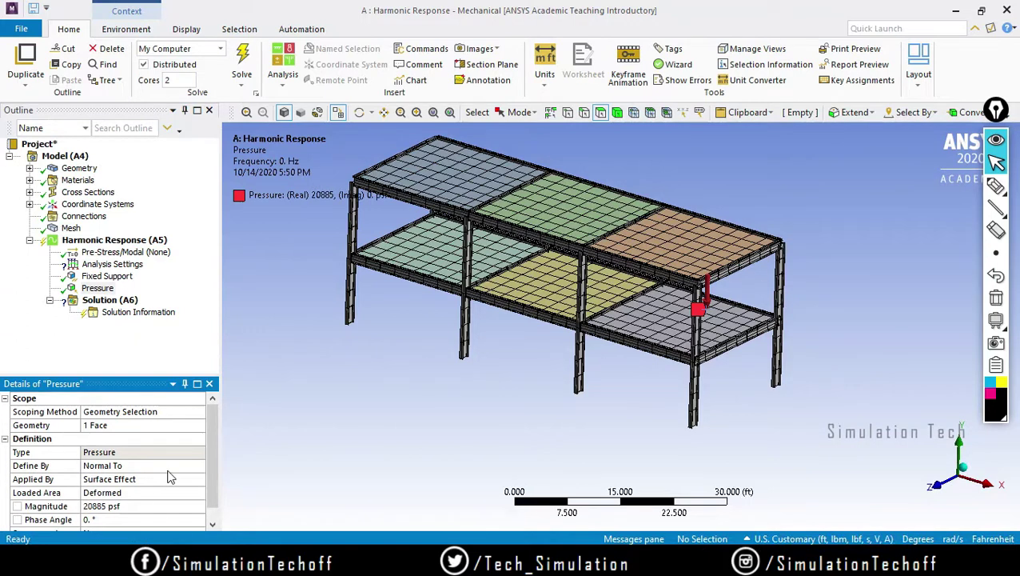
scroll(211, 436, "down", 1)
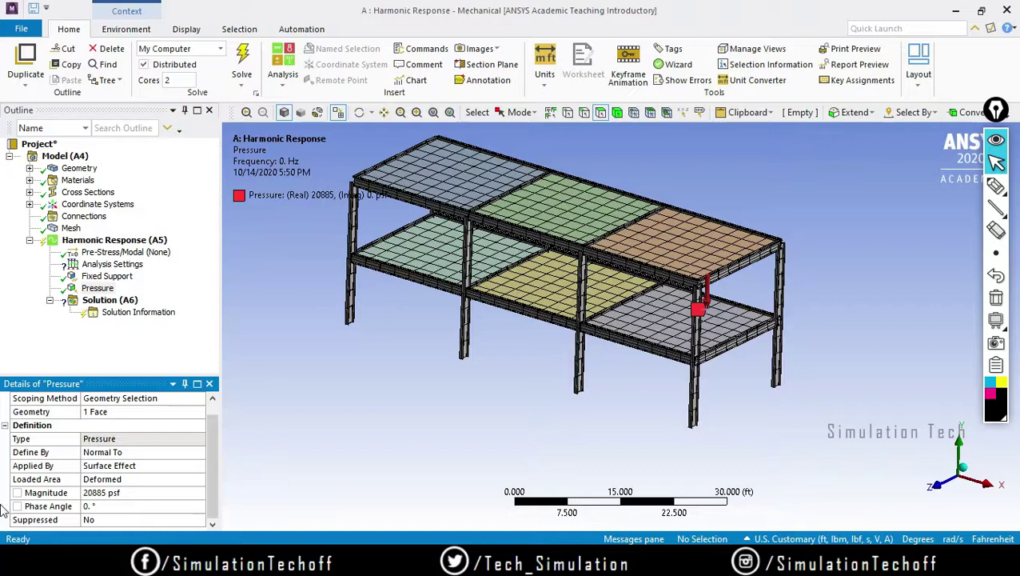
- Set the pressure magnitude on the lower end slab to 1 psf
left_click(107, 493)
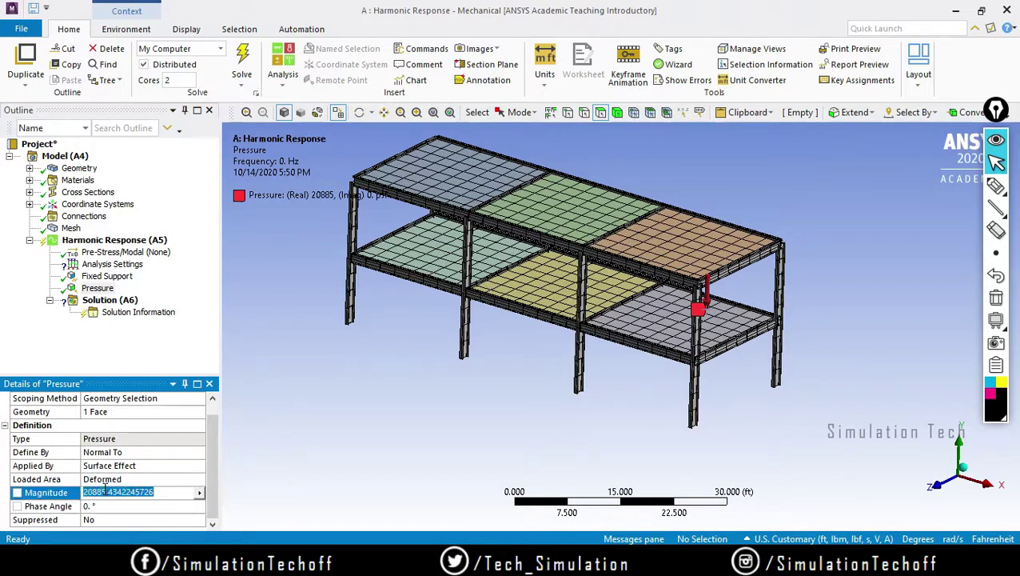
type("1")
key("Return")
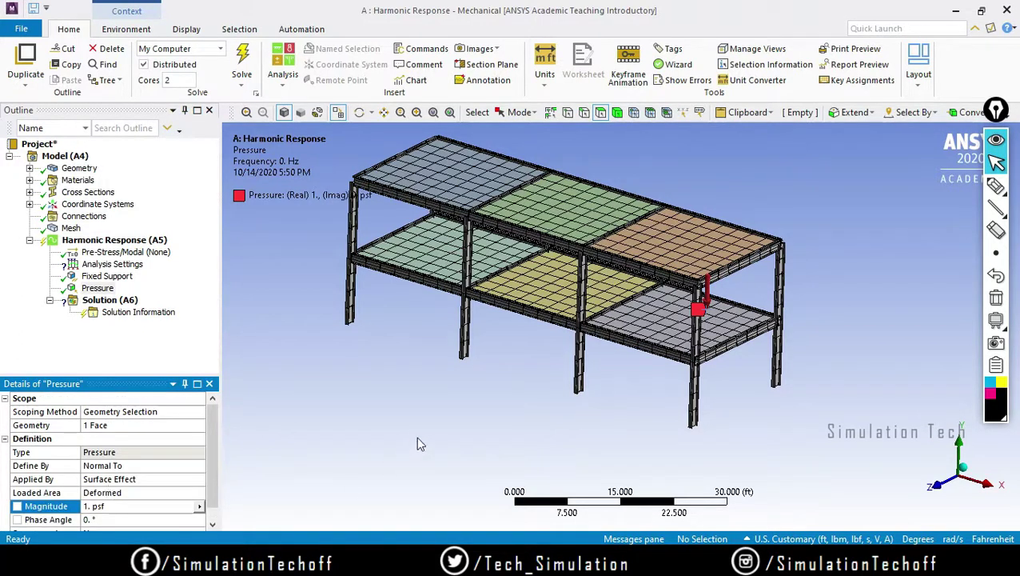
- Write "psf" below the frame with the annotation pen, then clear the writing
left_click(996, 186)
mouse_move(439, 416)
left_mouse_down()
mouse_move(428, 414)
mouse_move(443, 448)
left_mouse_up()
mouse_move(478, 403)
left_mouse_down()
mouse_move(487, 430)
mouse_move(510, 428)
mouse_move(512, 408)
left_mouse_up()
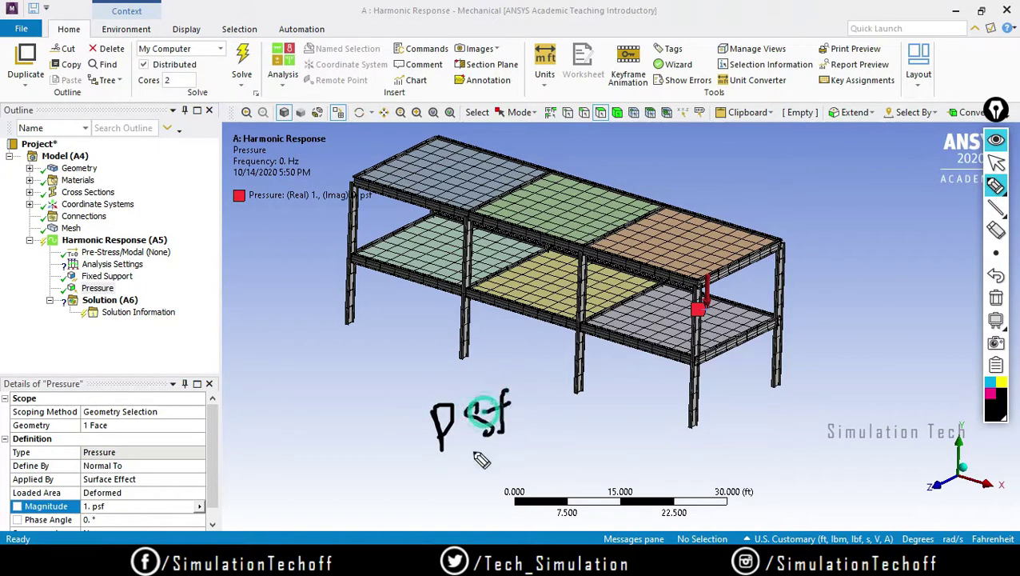
left_click(996, 297)
left_click(995, 185)
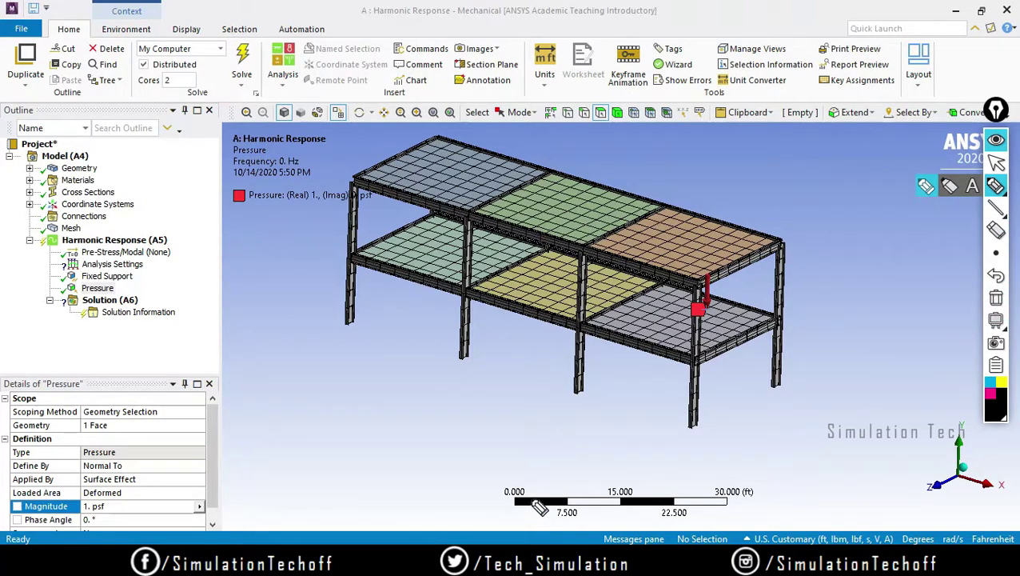
left_click(996, 162)
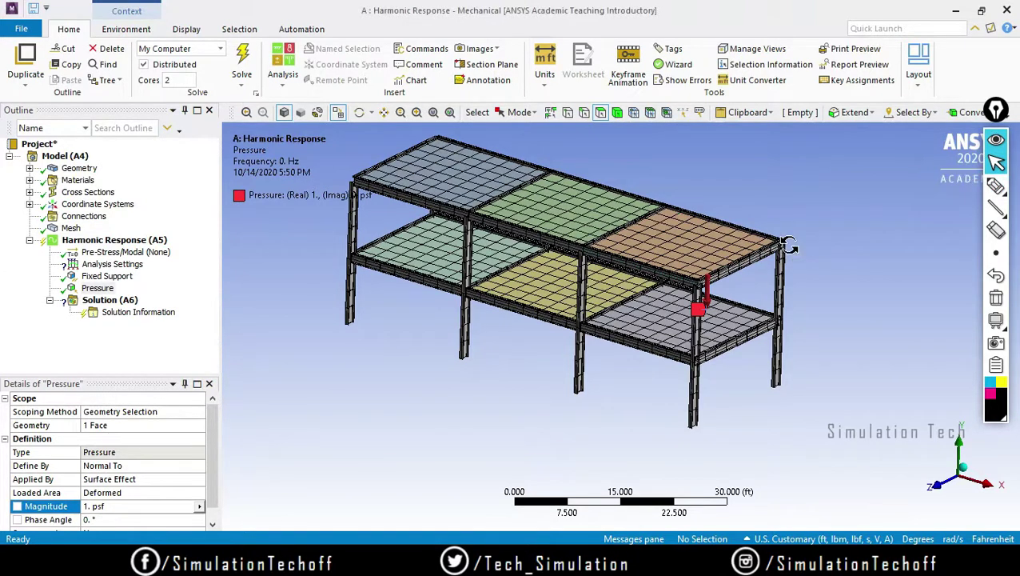
- Write notes about force and acceleration beside the frame with the annotation pen, then clear them
middle_click_drag(809, 248, 818, 221)
left_click(995, 186)
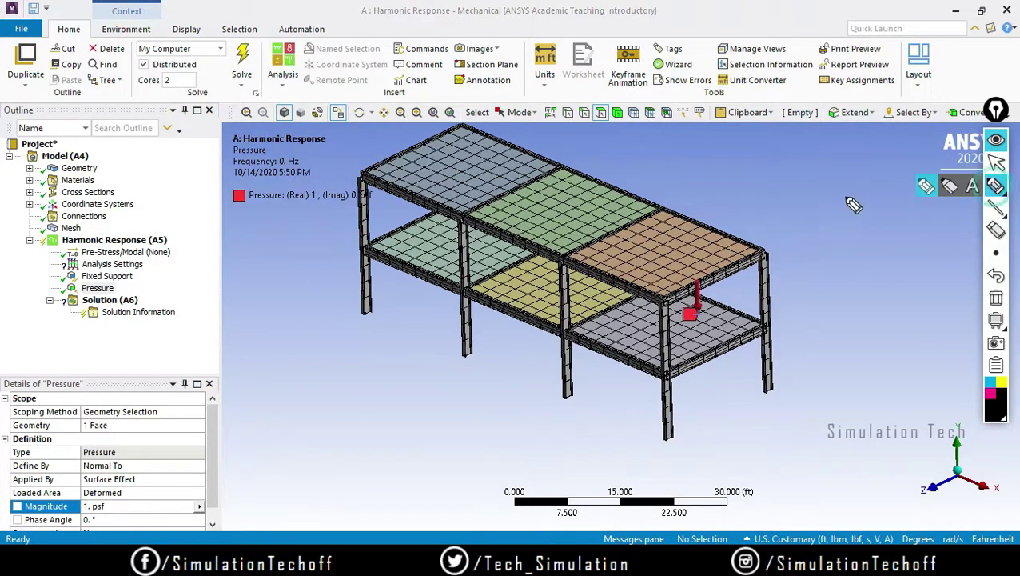
mouse_move(769, 171)
left_mouse_down()
mouse_move(773, 201)
mouse_move(801, 179)
mouse_move(838, 178)
left_mouse_up()
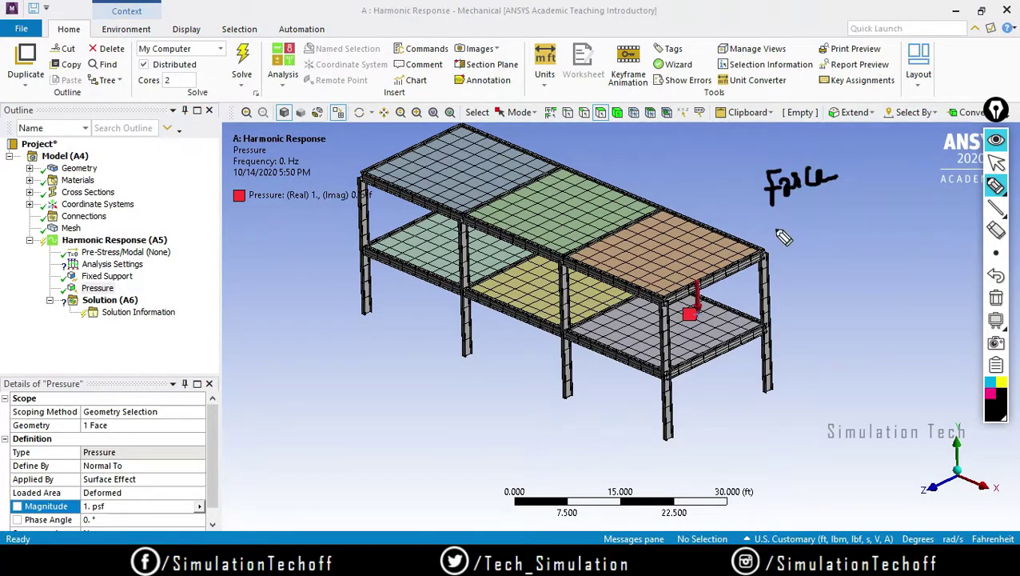
mouse_move(895, 164)
left_mouse_down()
mouse_move(875, 157)
mouse_move(895, 165)
left_mouse_up()
mouse_move(831, 255)
left_mouse_down()
mouse_move(827, 269)
mouse_move(880, 238)
mouse_move(948, 236)
mouse_move(939, 224)
left_mouse_up()
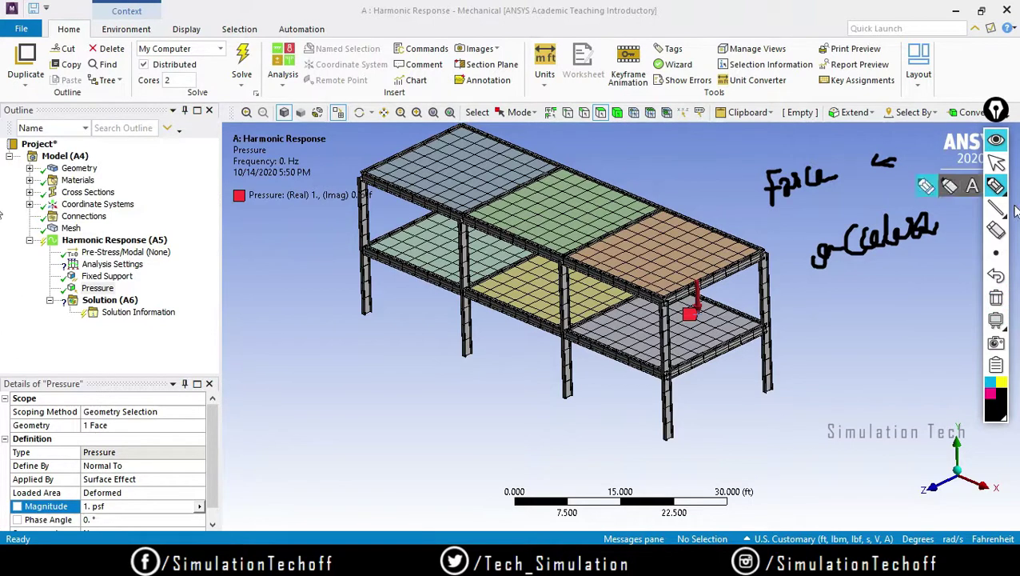
left_click(996, 301)
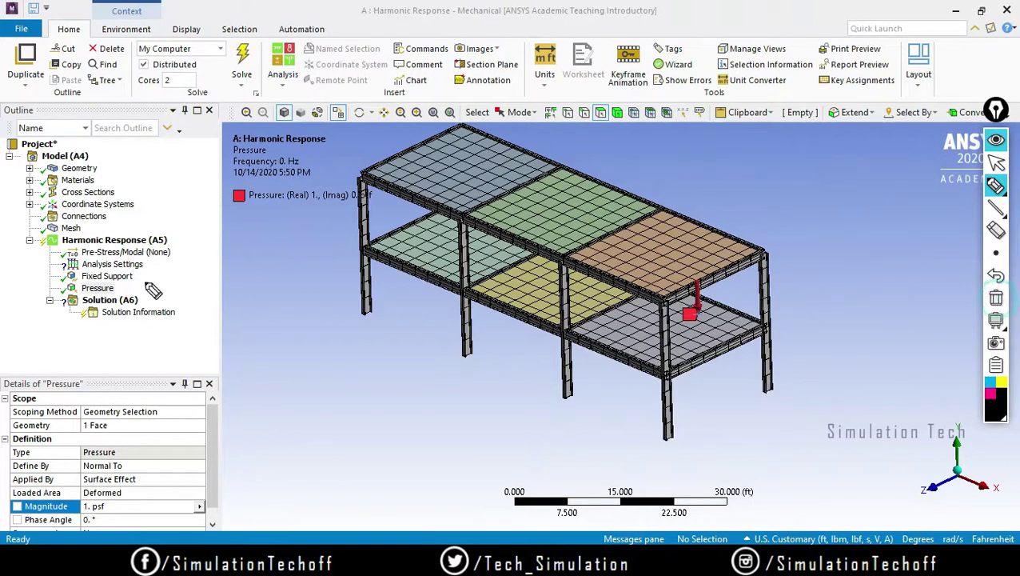
left_click(996, 163)
- Insert an Acceleration load under Harmonic Response and set its magnitude to 6.4 ft/s²
left_click(132, 240)
right_click(134, 241)
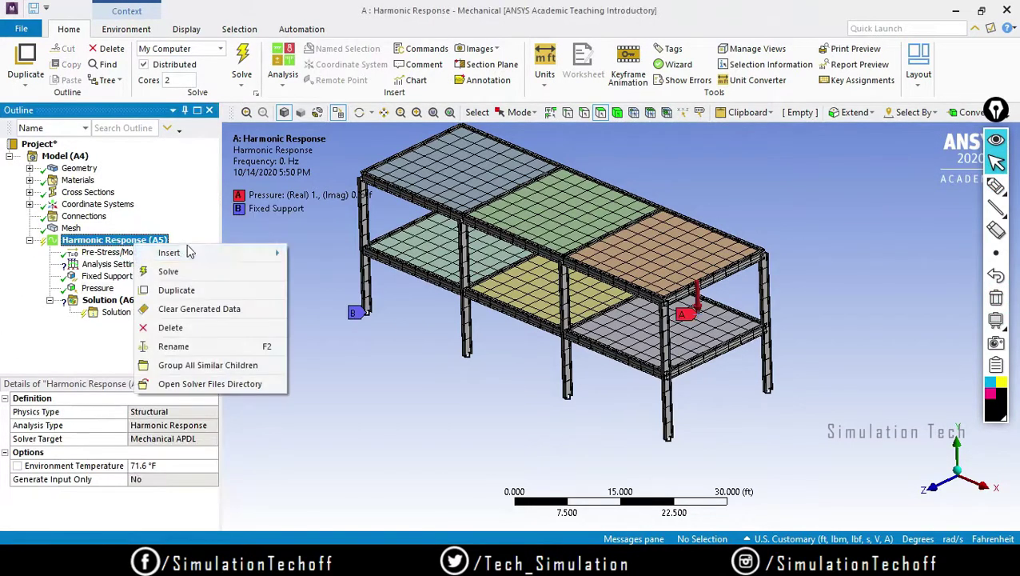
mouse_move(192, 253)
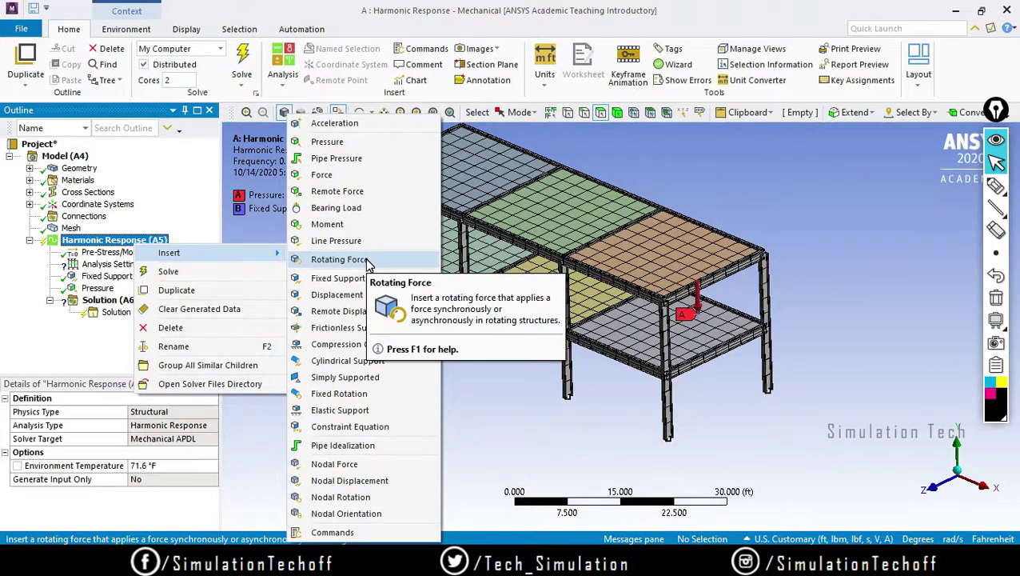
left_click(329, 125)
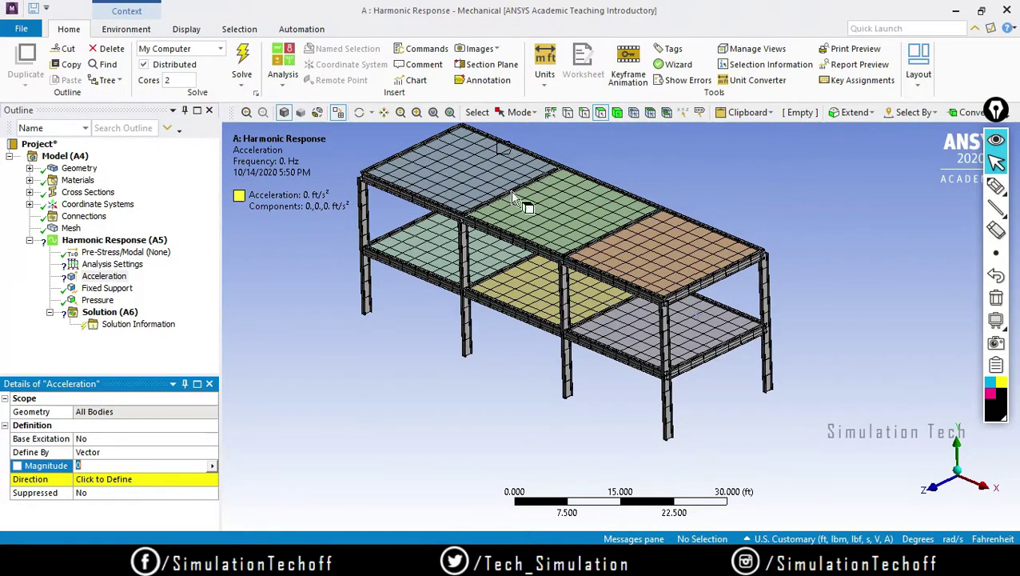
left_click(129, 465)
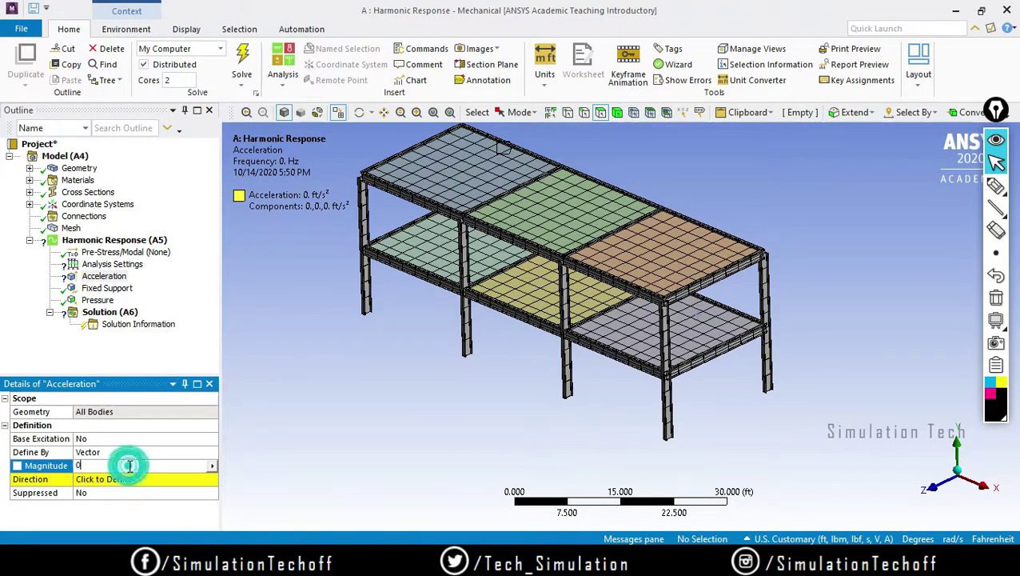
left_click_drag(129, 466, 29, 469)
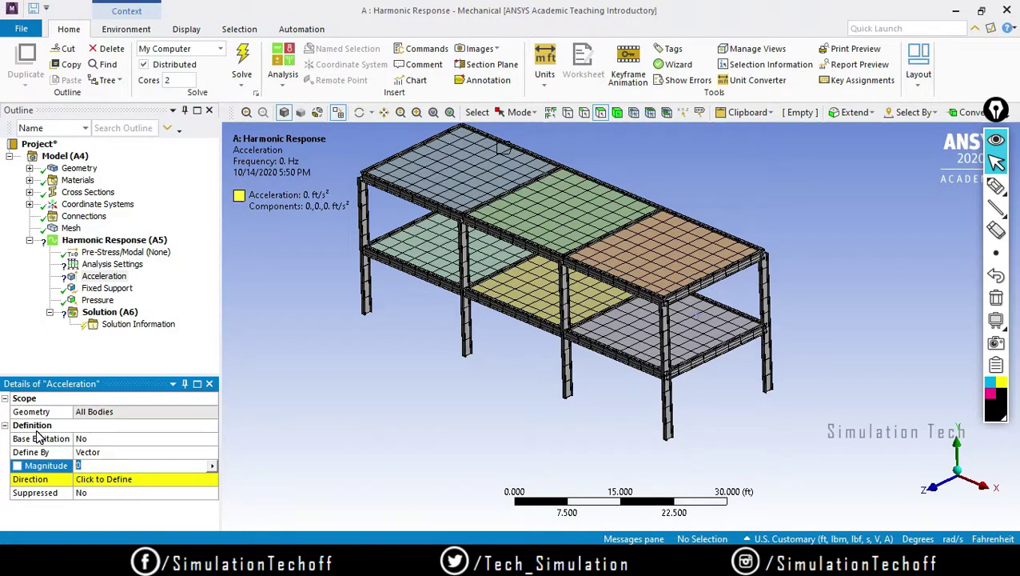
key("Return")
- Define the acceleration direction along the 20 ft edge at the upper floor's end, pointing in the positive Z direction
left_click(145, 478)
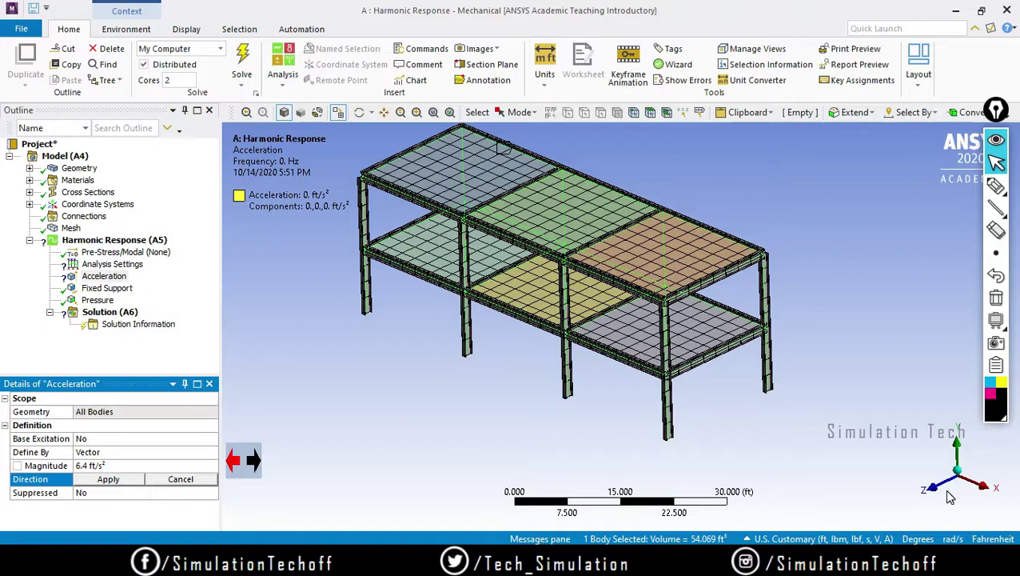
left_click(708, 288)
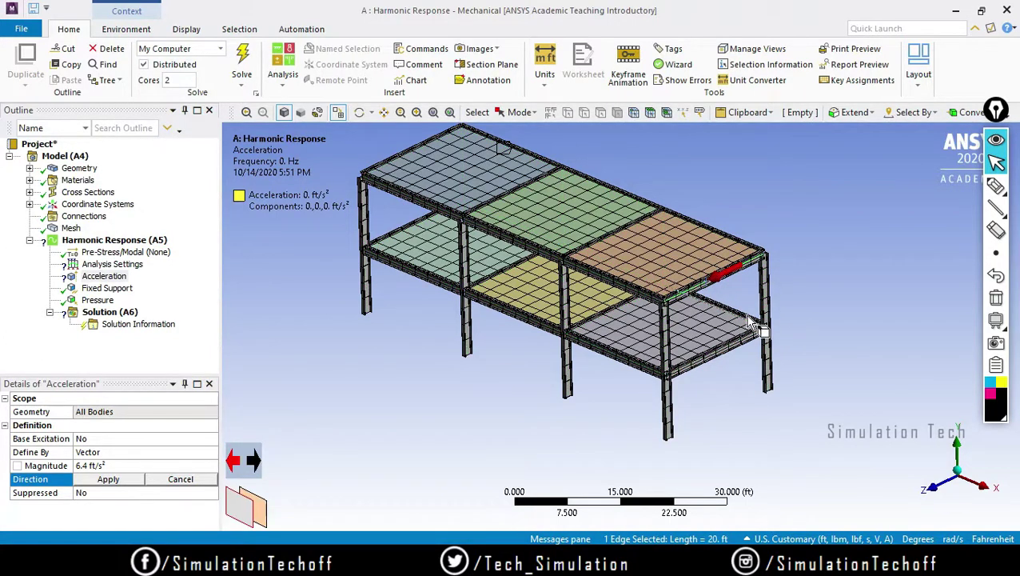
left_click(136, 482)
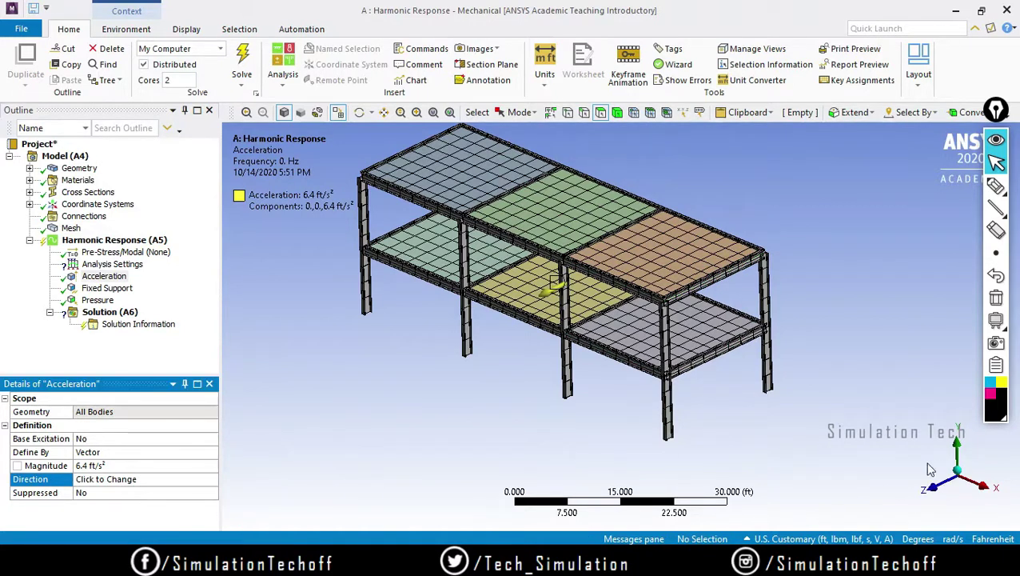
middle_click_drag(445, 466, 383, 453)
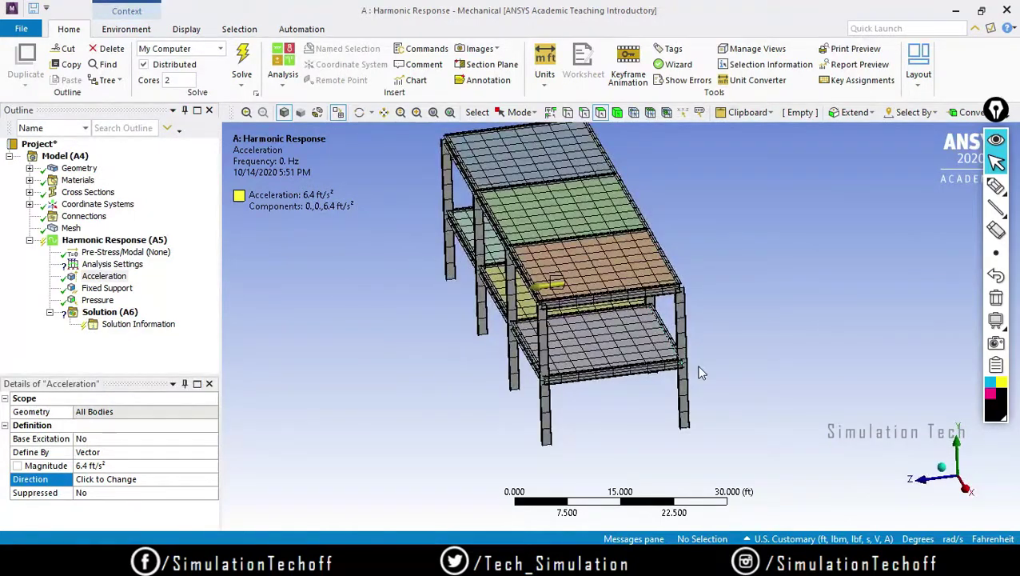
mouse_move(712, 412)
middle_mouse_down()
mouse_move(706, 371)
mouse_move(720, 395)
middle_mouse_up()
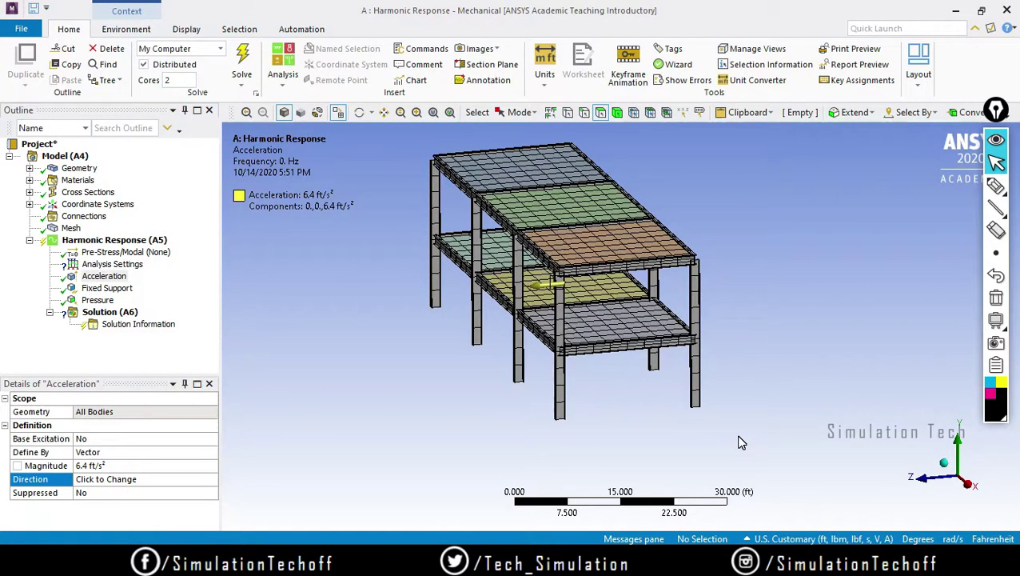
middle_click_drag(668, 384, 408, 324)
middle_click_drag(510, 335, 651, 360, "ctrl")
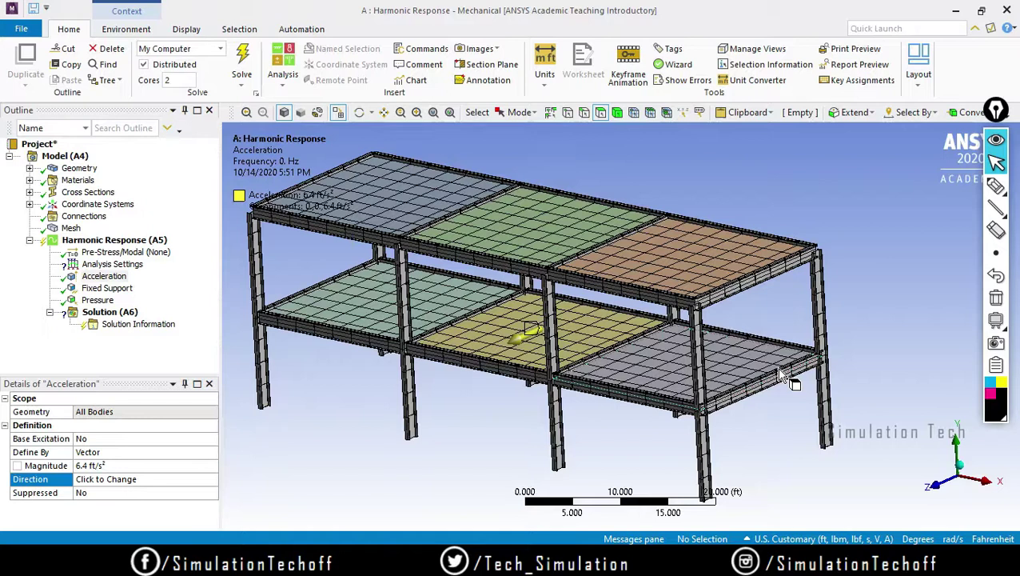
- Sketch a question mark and a response curve with its peak circled over the frame using the annotation pen
left_click(996, 186)
mouse_move(832, 199)
left_mouse_down()
mouse_move(852, 198)
mouse_move(843, 224)
left_mouse_up()
left_click(861, 248)
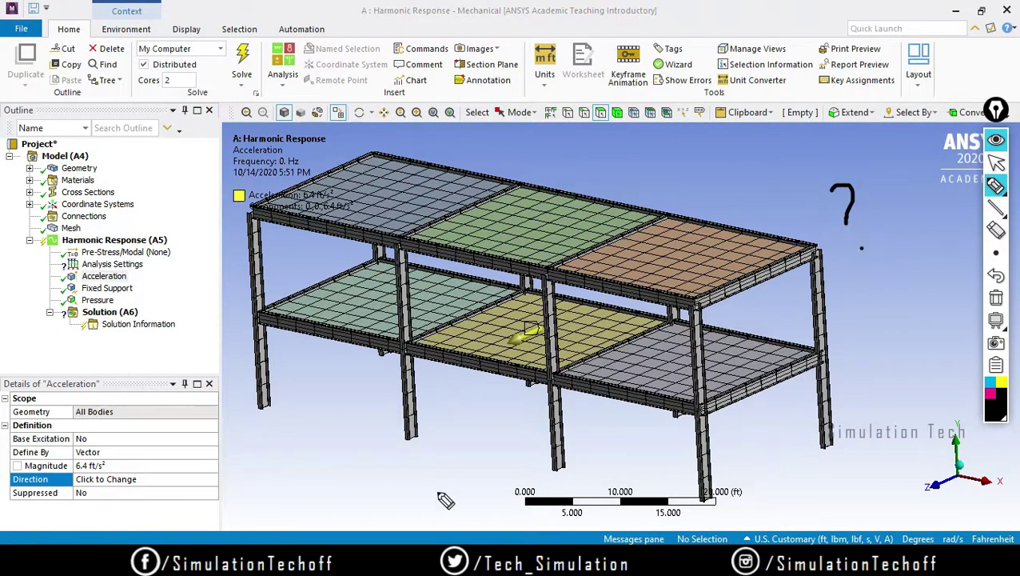
left_click_drag(284, 493, 514, 497)
mouse_move(289, 363)
left_mouse_down()
mouse_move(282, 485)
mouse_move(335, 432)
mouse_move(352, 448)
mouse_move(406, 359)
mouse_move(442, 456)
mouse_move(489, 440)
mouse_move(560, 441)
left_mouse_up()
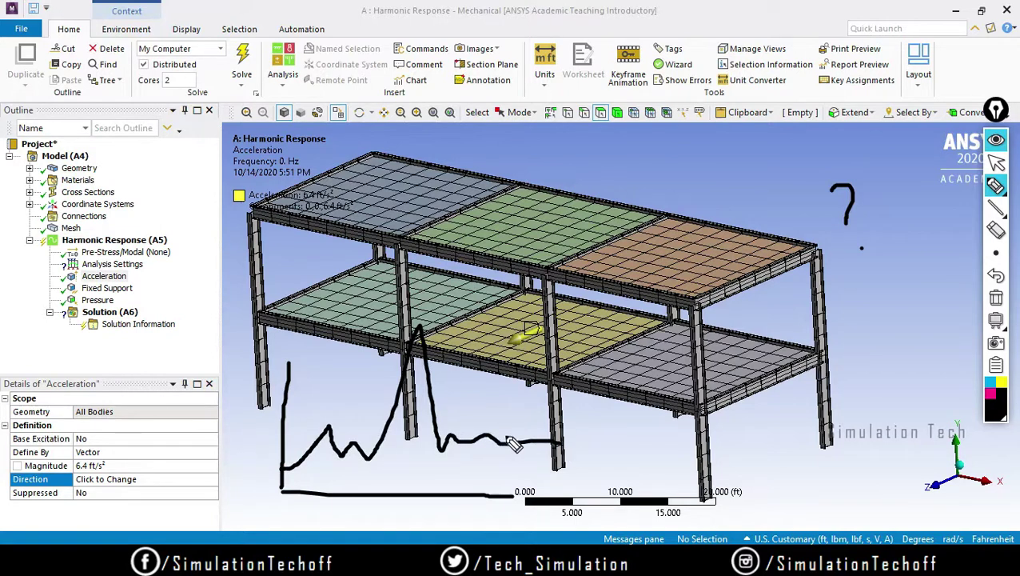
mouse_move(431, 334)
left_mouse_down()
mouse_move(387, 345)
mouse_move(425, 335)
left_mouse_up()
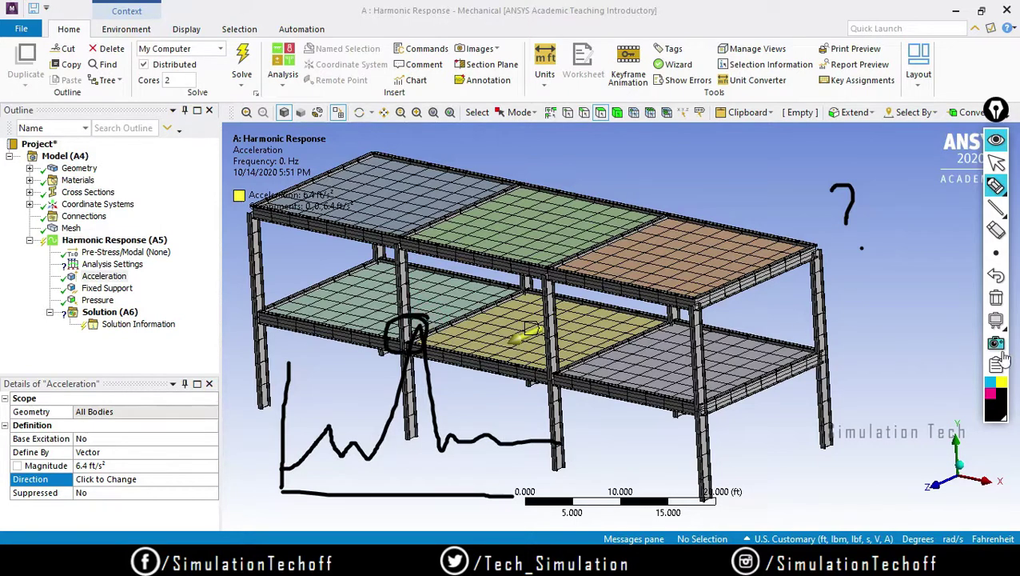
- Show the sketch on a white annotation board, add a second question mark, then clear everything and return to the model
mouse_move(996, 322)
left_click(949, 320)
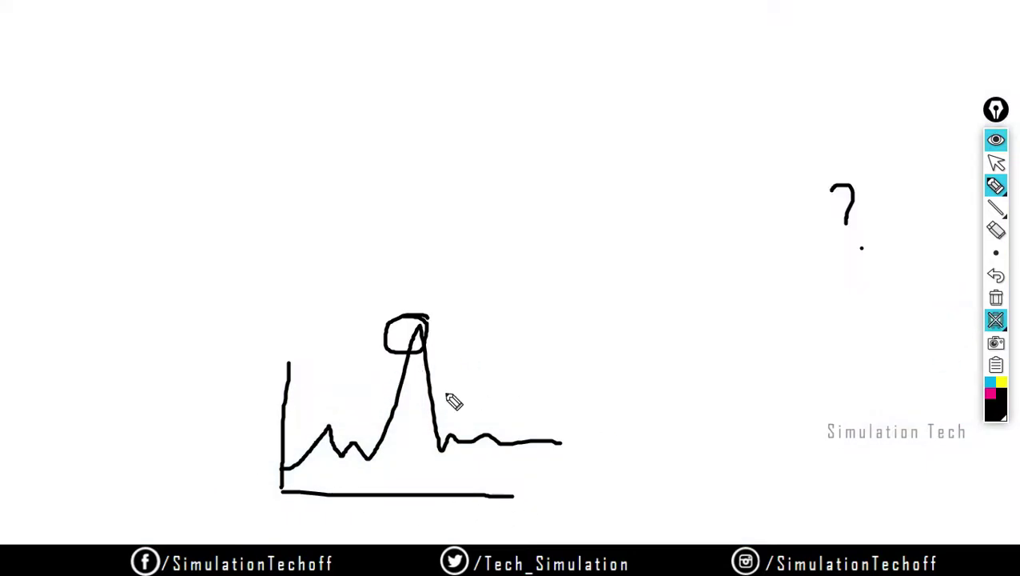
left_click_drag(676, 368, 685, 417)
left_click(689, 421)
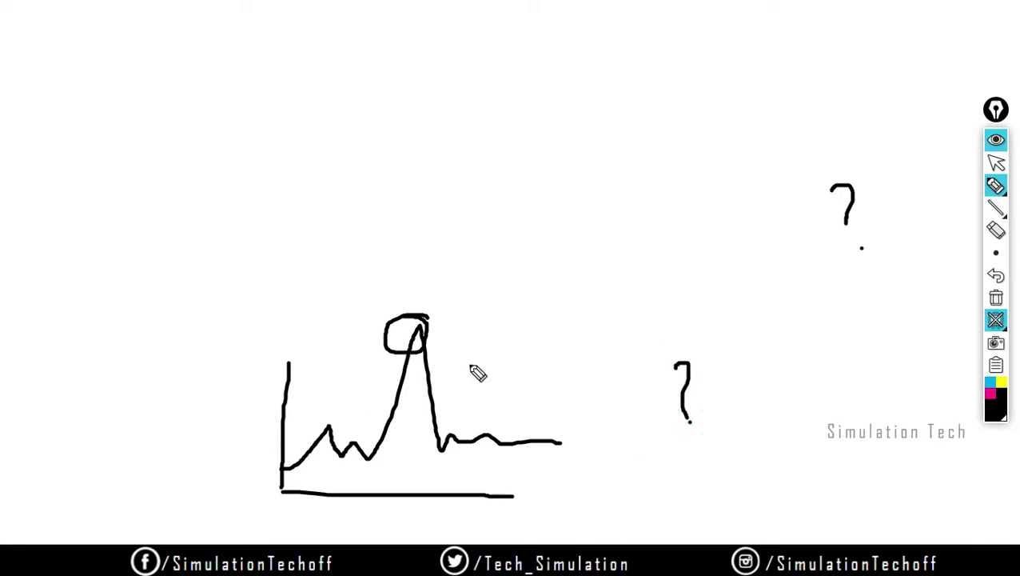
left_click(996, 299)
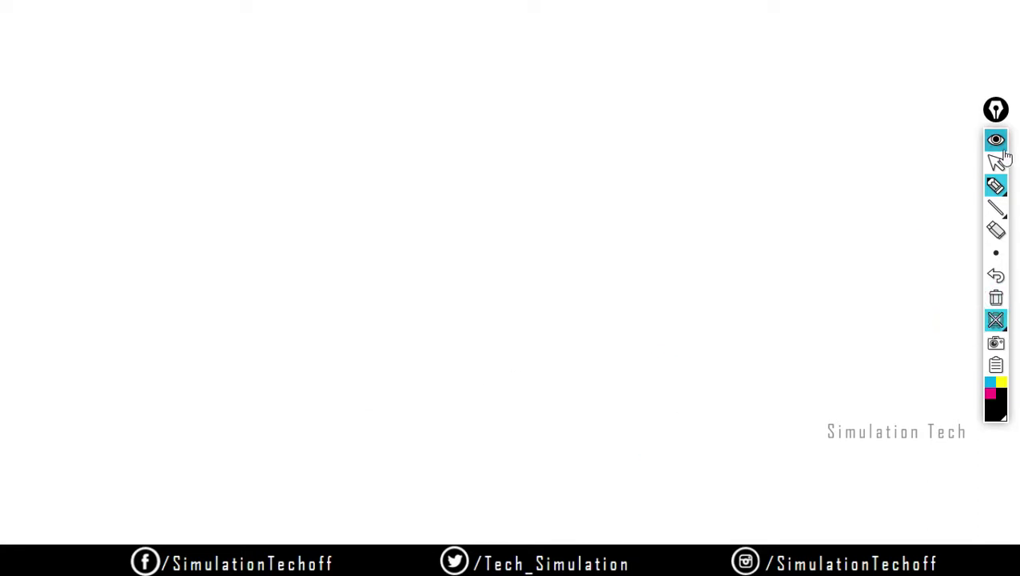
left_click(996, 161)
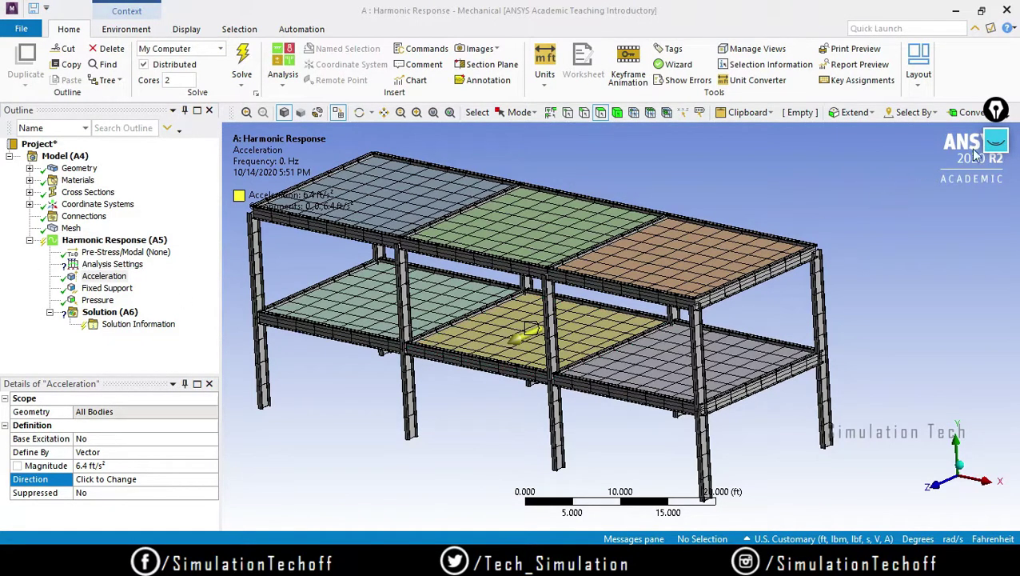
left_click(996, 140)
left_click(996, 319)
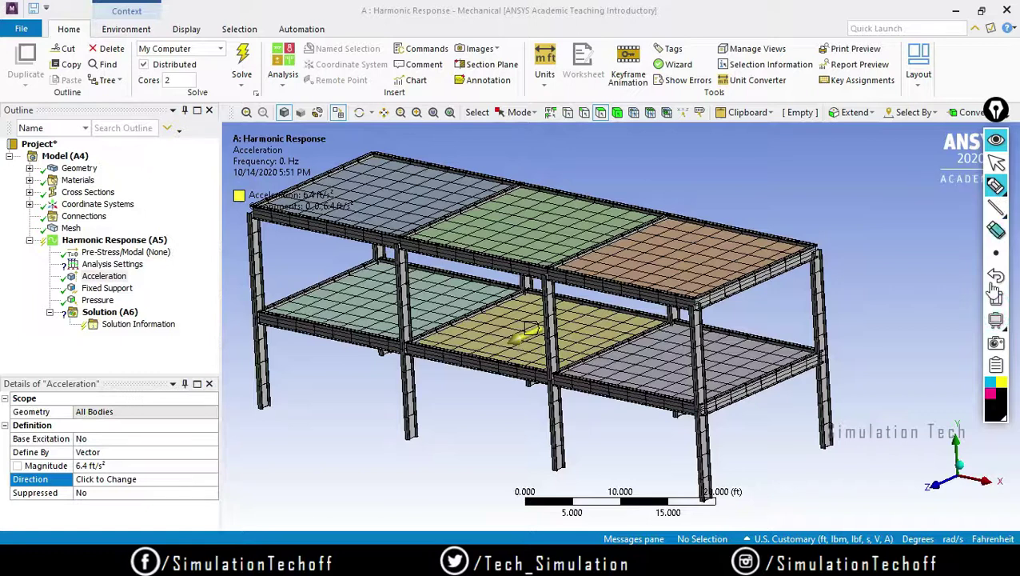
- Circle the Analysis Settings and Acceleration entries in magenta with a question mark below, then clear all annotation marks
left_click(990, 393)
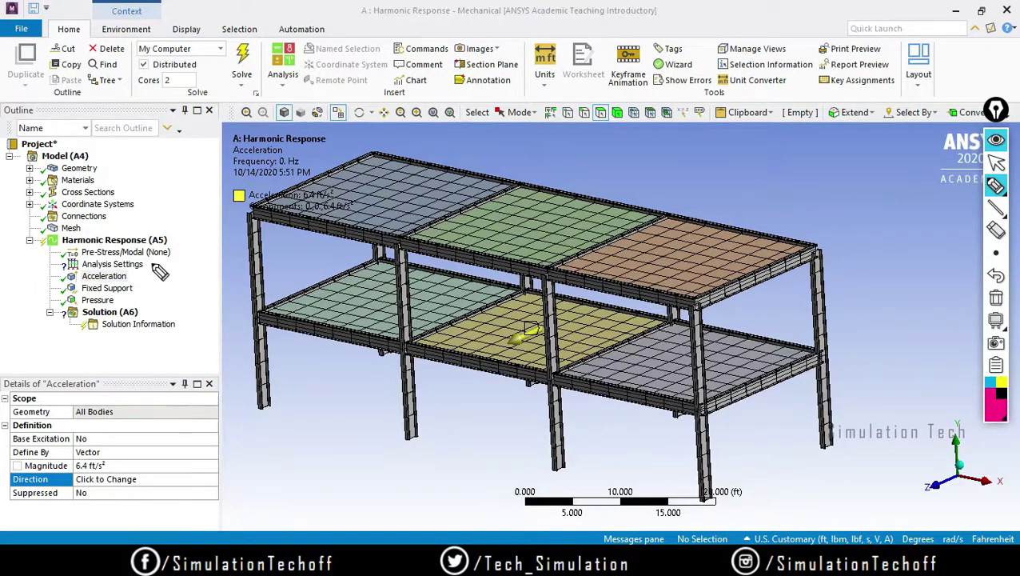
mouse_move(160, 272)
left_mouse_down()
mouse_move(75, 267)
mouse_move(177, 290)
mouse_move(134, 265)
left_mouse_up()
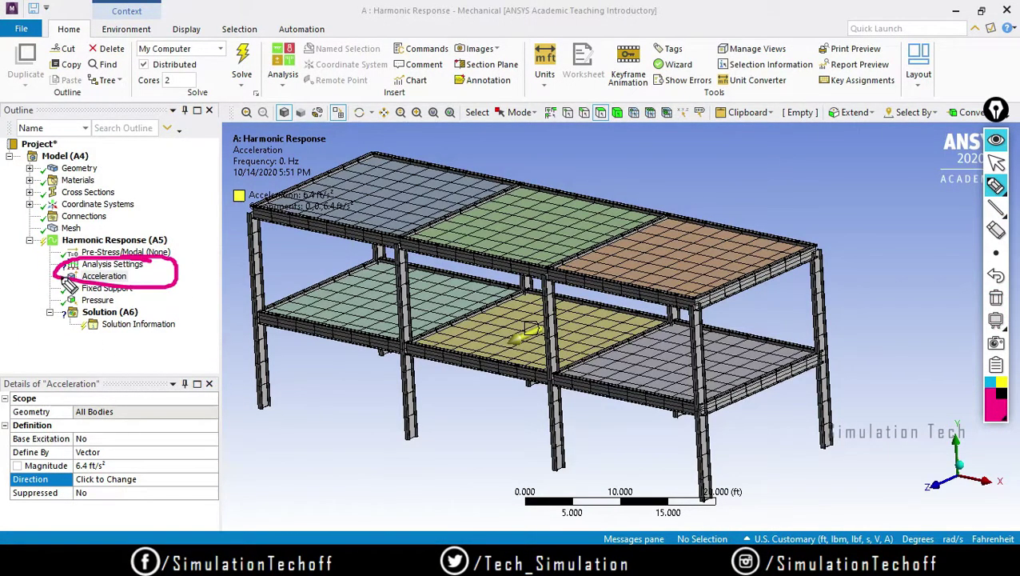
left_click_drag(185, 334, 189, 353)
left_click(189, 361)
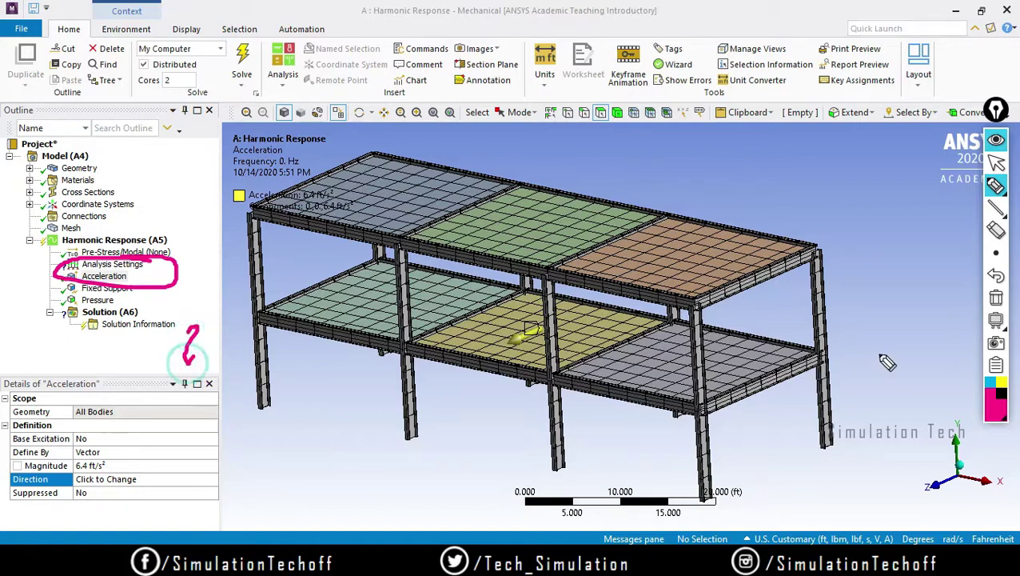
left_click(995, 298)
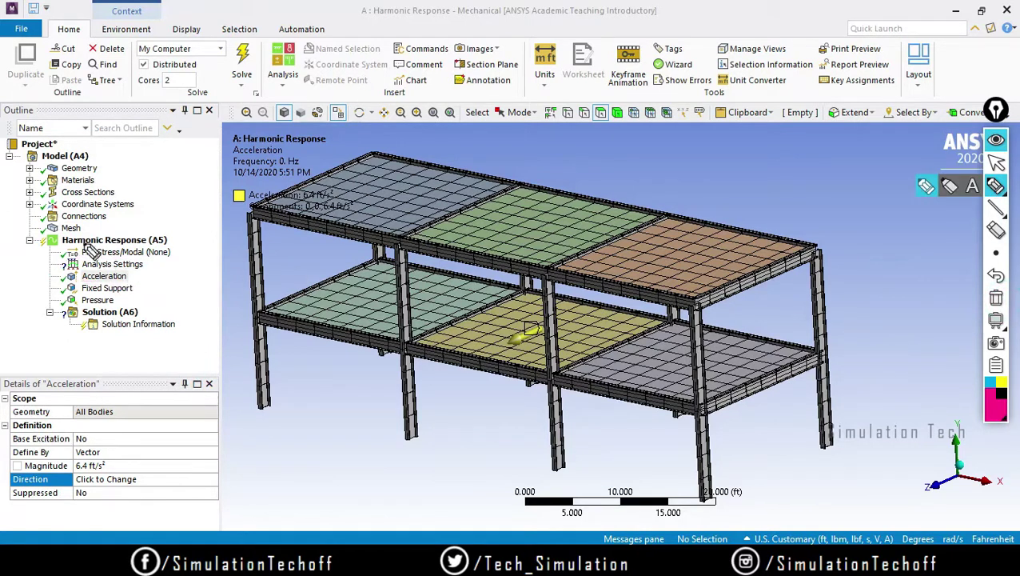
mouse_move(92, 250)
left_mouse_down()
mouse_move(48, 268)
mouse_move(159, 262)
mouse_move(163, 252)
left_mouse_up()
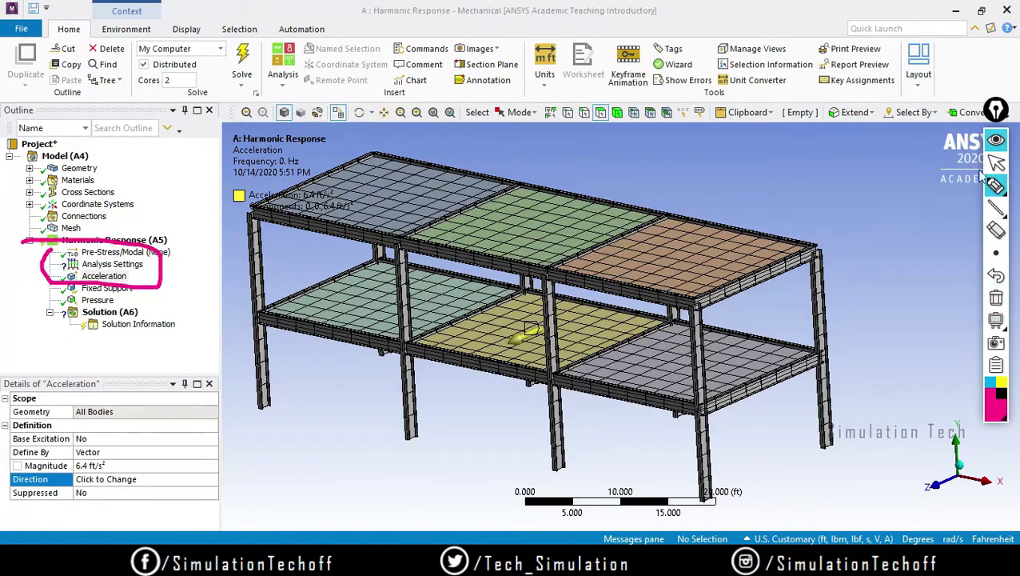
left_click(996, 298)
left_click(995, 162)
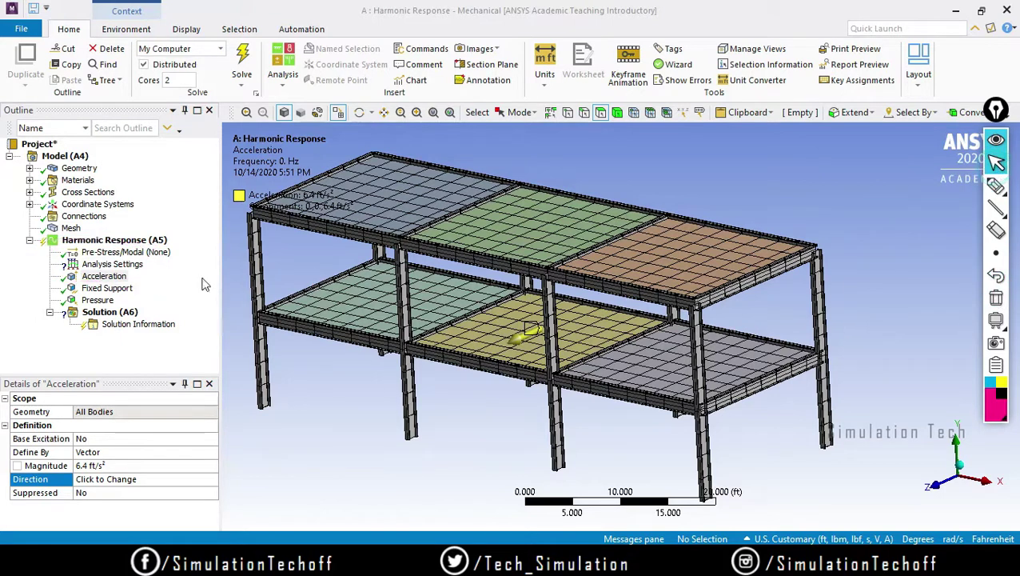
- Open the harmonic response's Analysis Settings to its frequency options
left_click(113, 264)
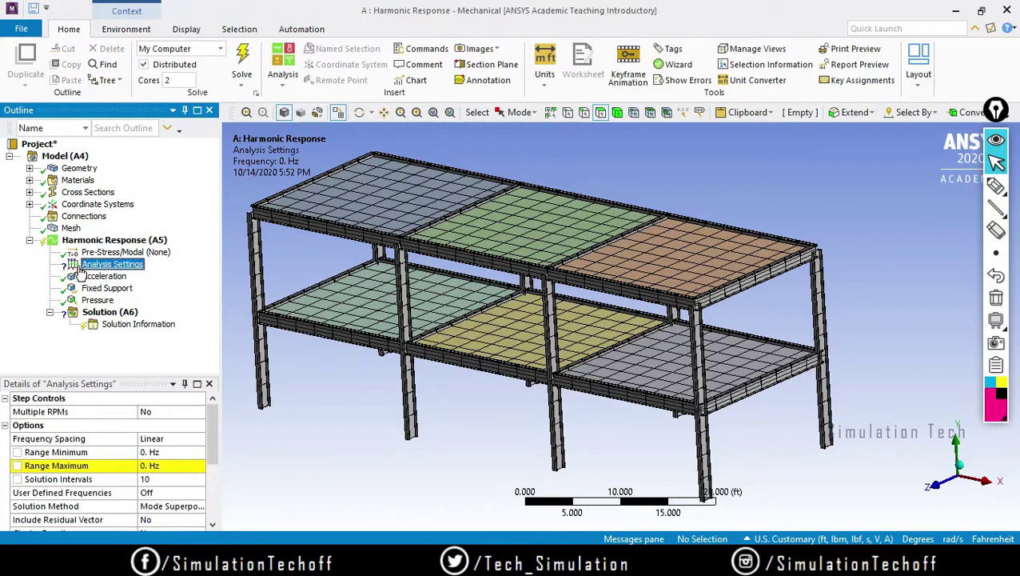
left_click_drag(212, 431, 214, 435)
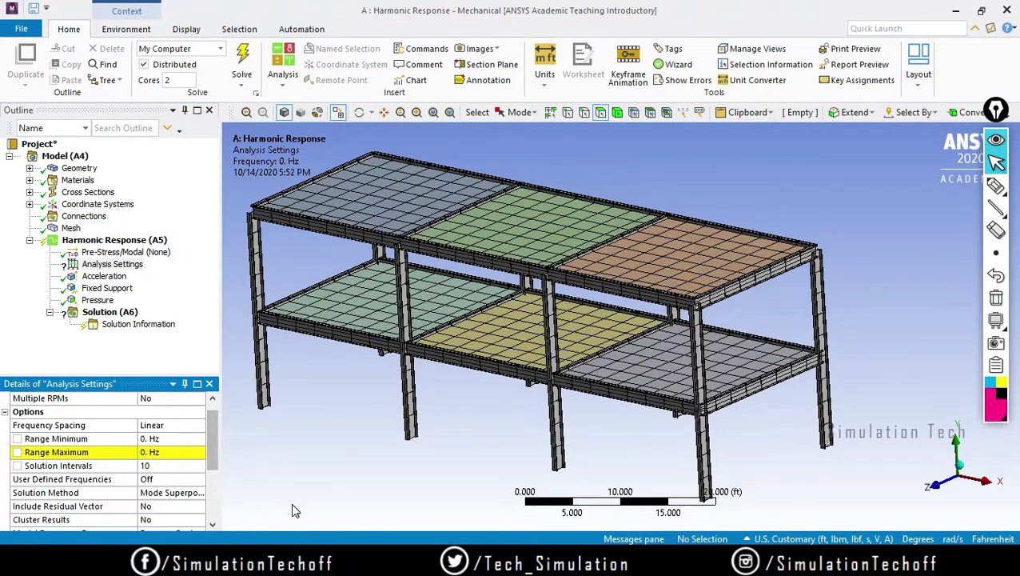
- Handwrite 0 and 200 Hz above the frame with the annotation pen and clear the marks
left_click(995, 186)
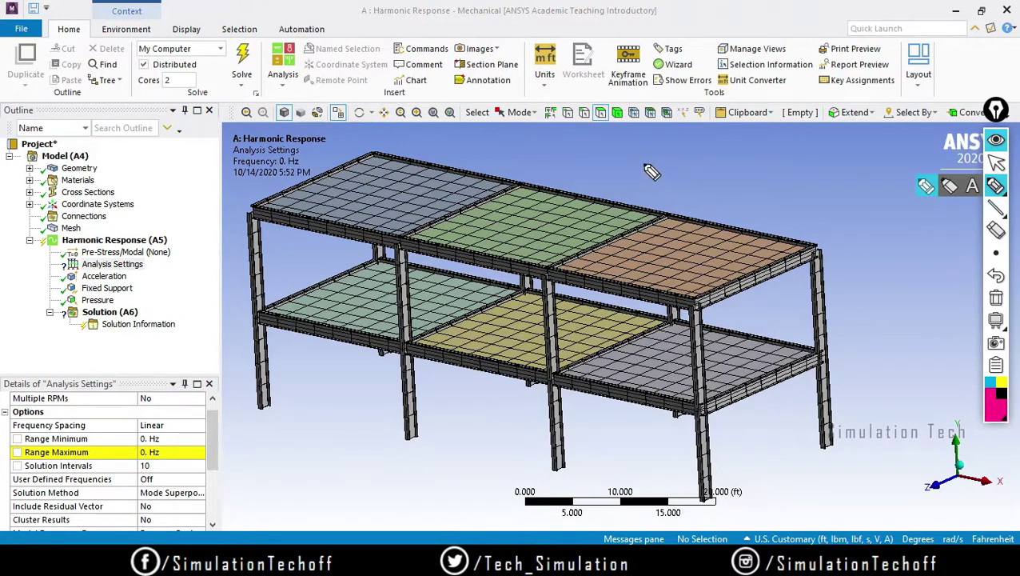
mouse_move(644, 156)
left_mouse_down()
mouse_move(638, 170)
mouse_move(644, 157)
left_mouse_up()
mouse_move(737, 155)
left_mouse_down()
mouse_move(750, 171)
mouse_move(767, 154)
mouse_move(790, 173)
left_mouse_up()
mouse_move(816, 146)
left_mouse_down()
mouse_move(815, 171)
mouse_move(804, 158)
left_mouse_up()
left_click_drag(809, 158, 850, 167)
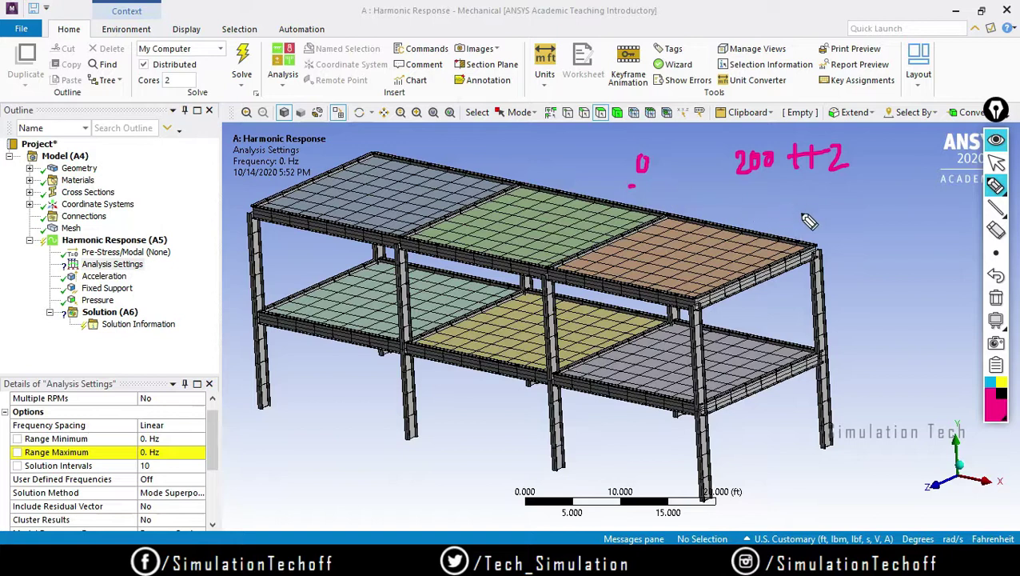
left_click(995, 297)
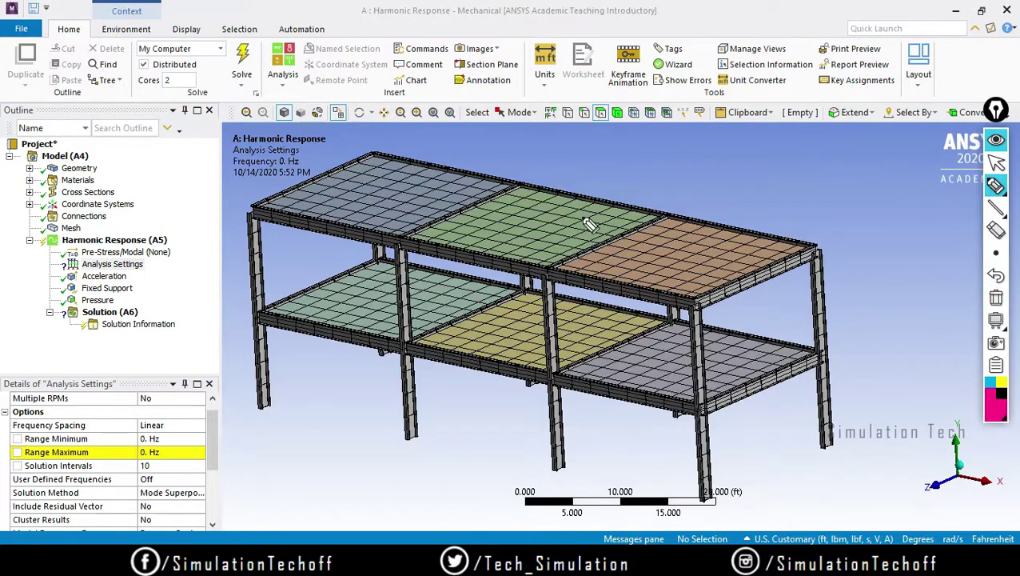
- Handwrite the range 0 - 50 Hz above the frame, draw an arrow below the model, and clear both marks
mouse_move(651, 155)
left_mouse_down()
mouse_move(652, 177)
mouse_move(766, 148)
mouse_move(754, 166)
mouse_move(766, 180)
mouse_move(817, 157)
mouse_move(868, 165)
left_mouse_up()
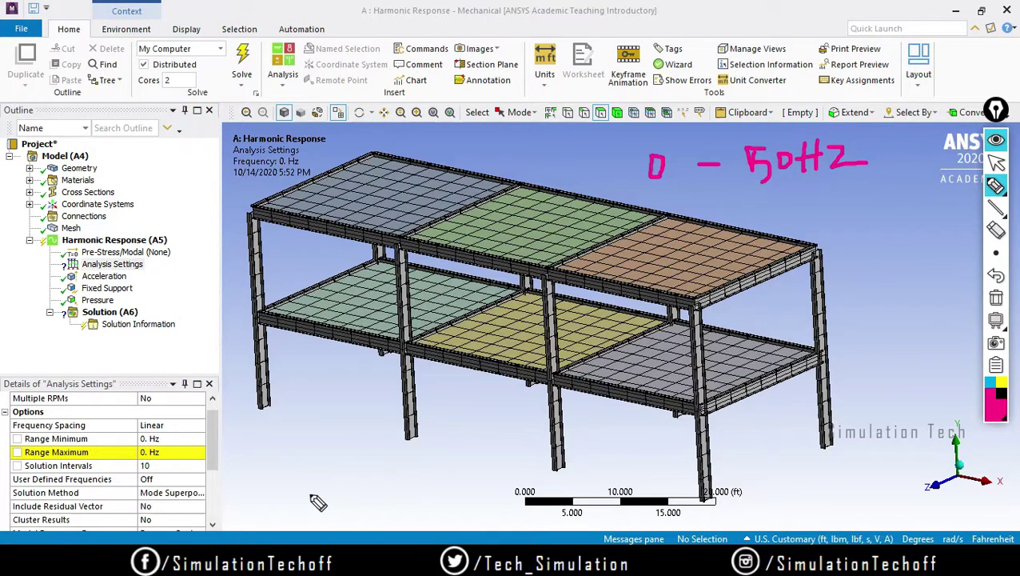
mouse_move(276, 499)
left_mouse_down()
mouse_move(339, 498)
mouse_move(337, 505)
left_mouse_up()
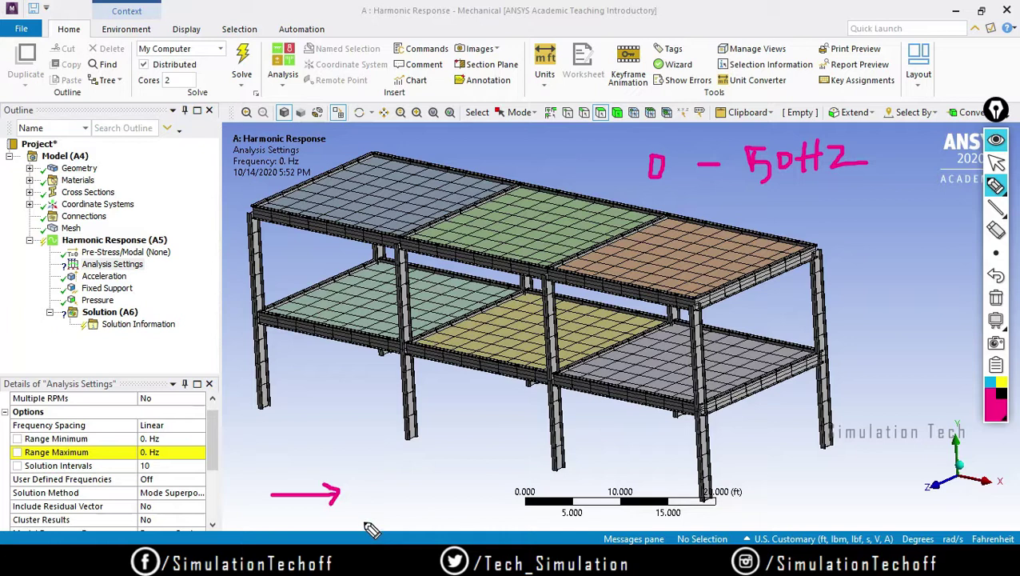
left_click(996, 297)
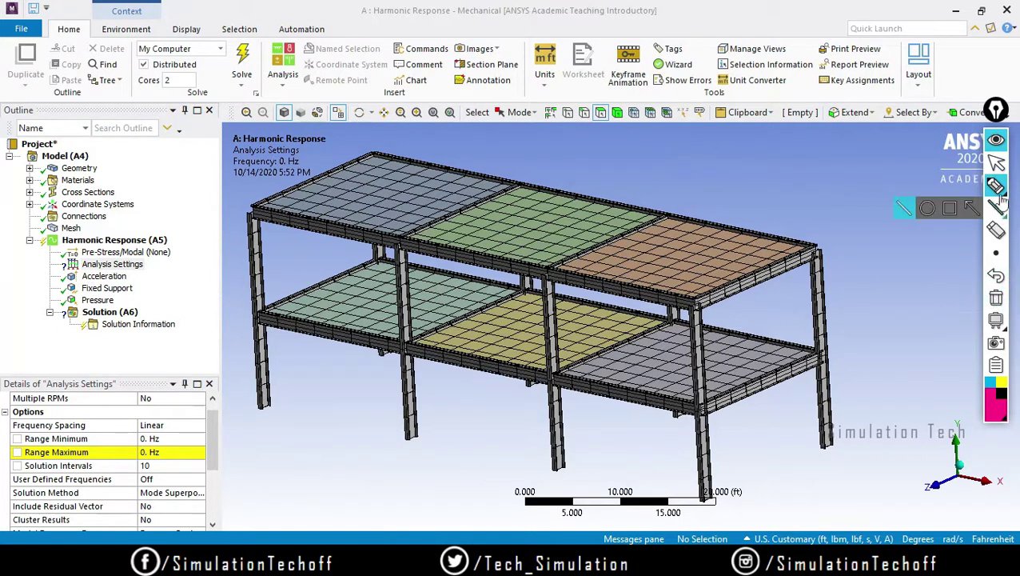
- Set the analysis Range Maximum to 50 Hz and enlarge the details area to show more analysis options
left_click(999, 161)
left_click(153, 456)
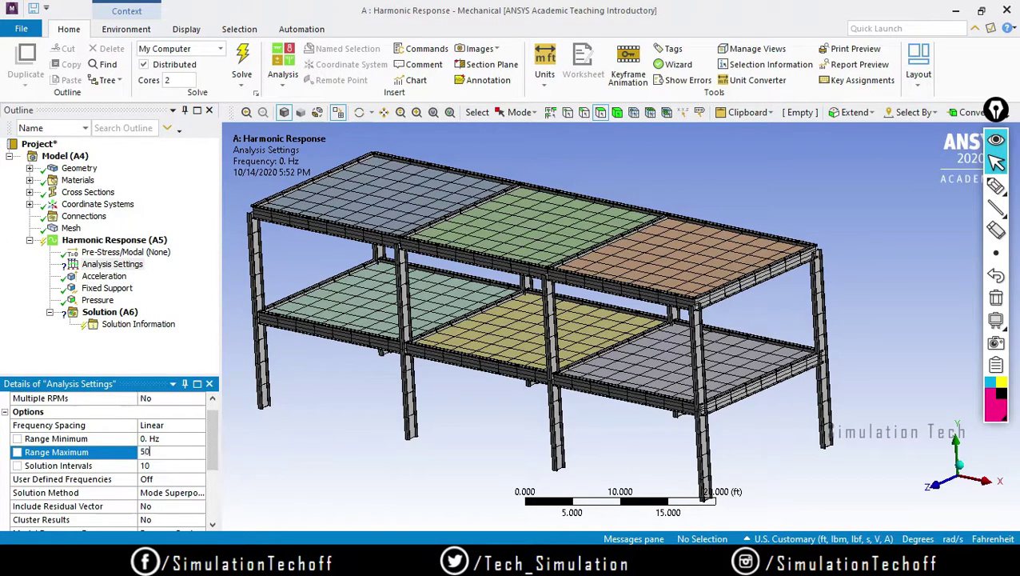
type("50")
key("Return")
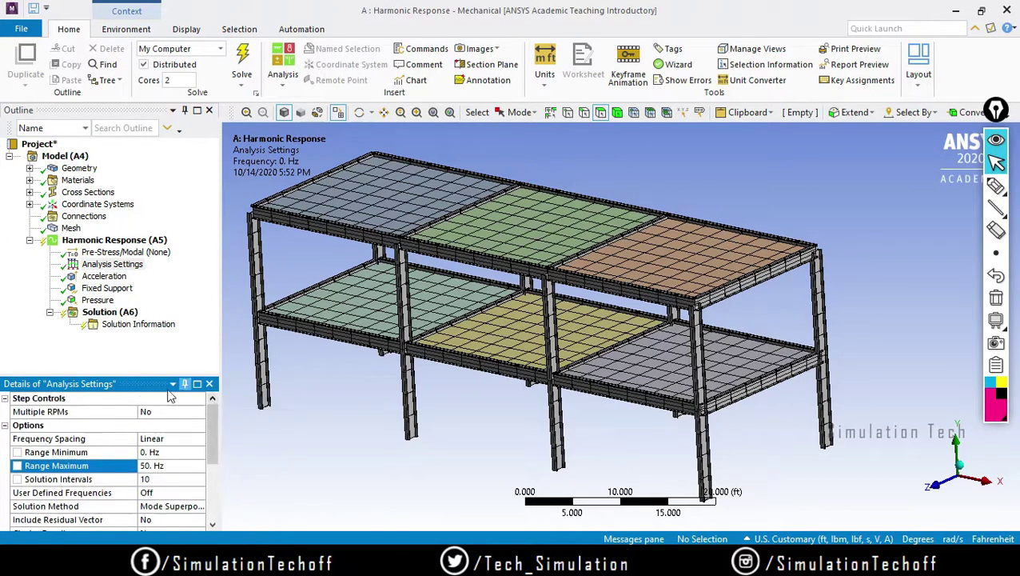
left_click_drag(155, 379, 154, 301)
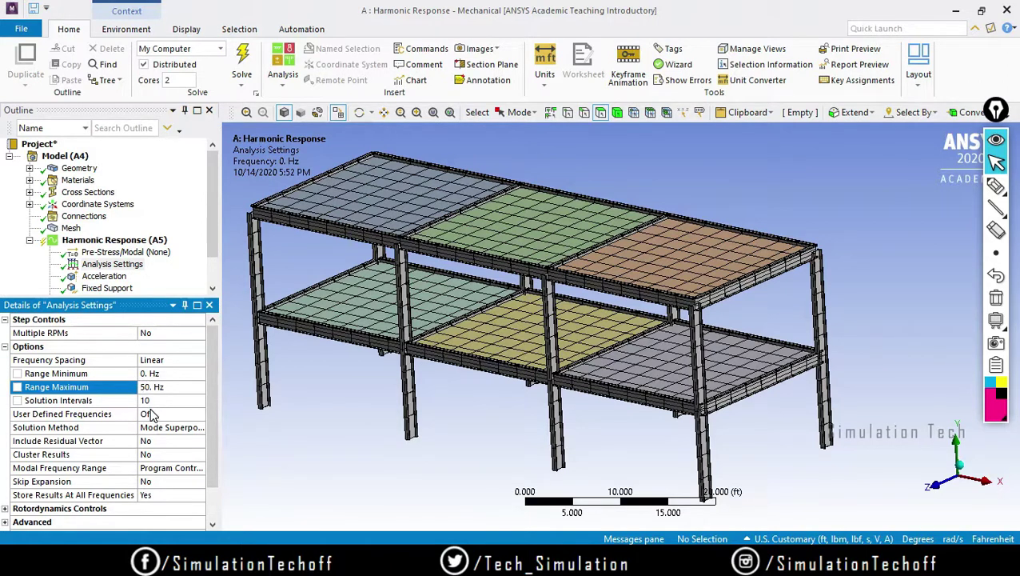
- Handwrite 5 Hz above the frame, circle the User Defined Frequencies row in magenta, and clear the marks
left_click(995, 186)
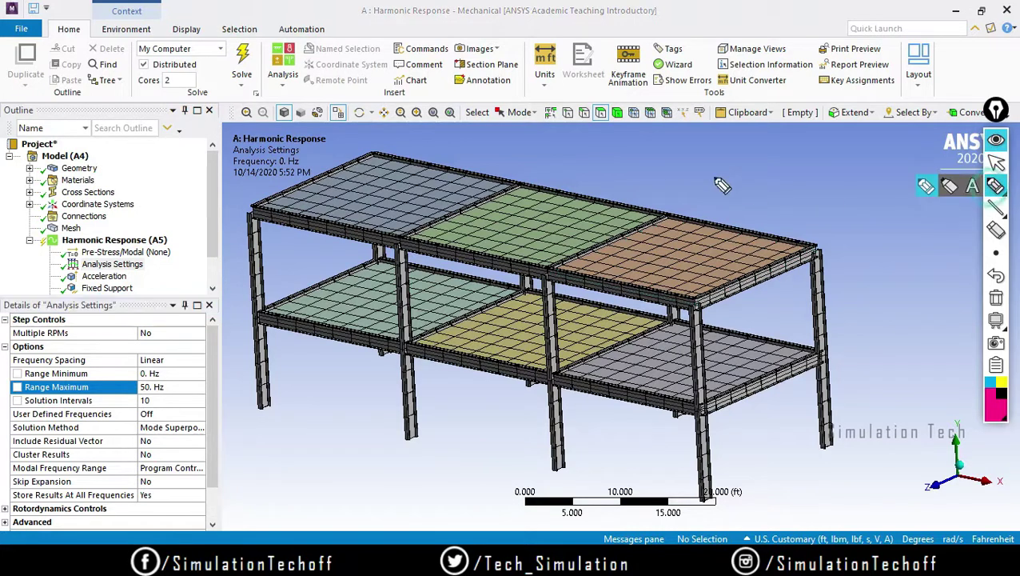
mouse_move(713, 188)
left_mouse_down()
mouse_move(729, 174)
mouse_move(707, 206)
left_mouse_up()
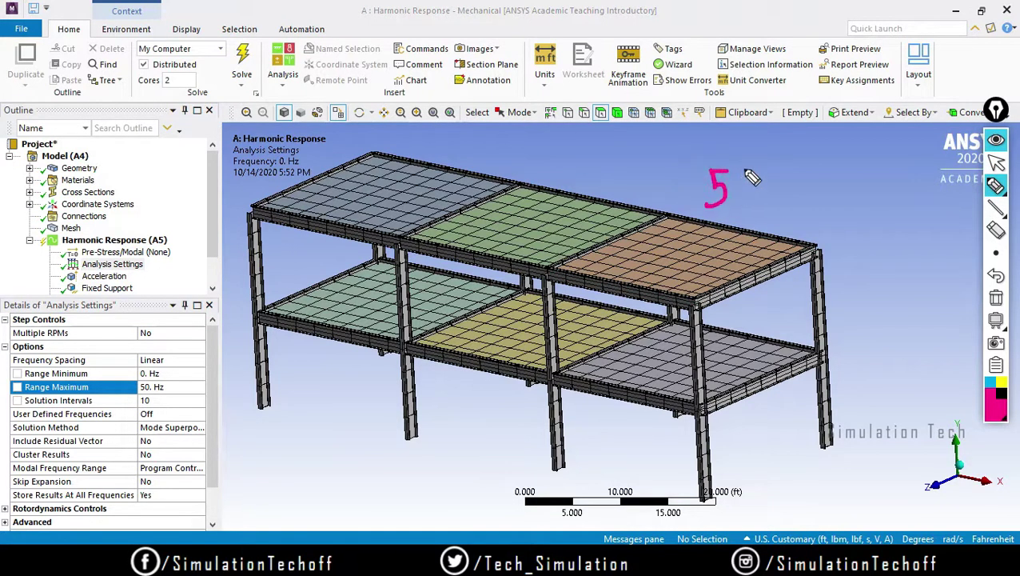
left_click_drag(744, 168, 743, 194)
mouse_move(753, 165)
left_mouse_down()
mouse_move(768, 192)
mouse_move(793, 186)
left_mouse_up()
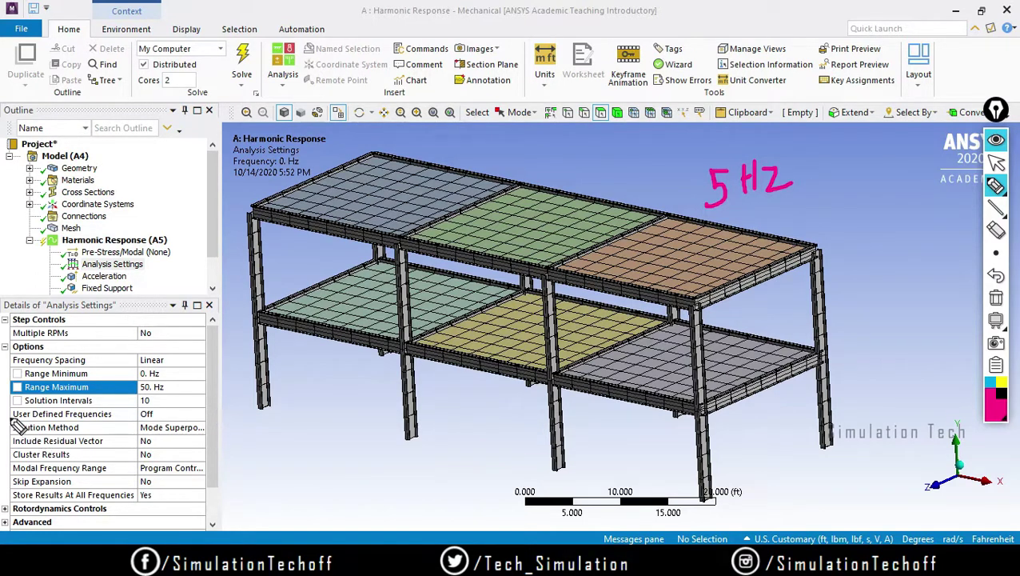
mouse_move(8, 408)
left_mouse_down()
mouse_move(24, 431)
mouse_move(172, 436)
mouse_move(180, 406)
mouse_move(10, 404)
left_mouse_up()
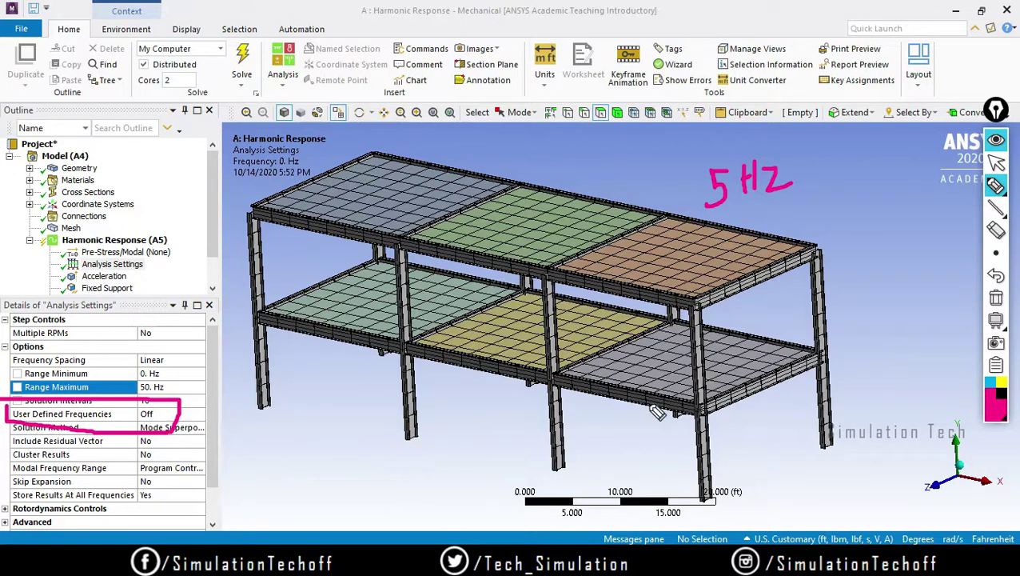
left_click(996, 298)
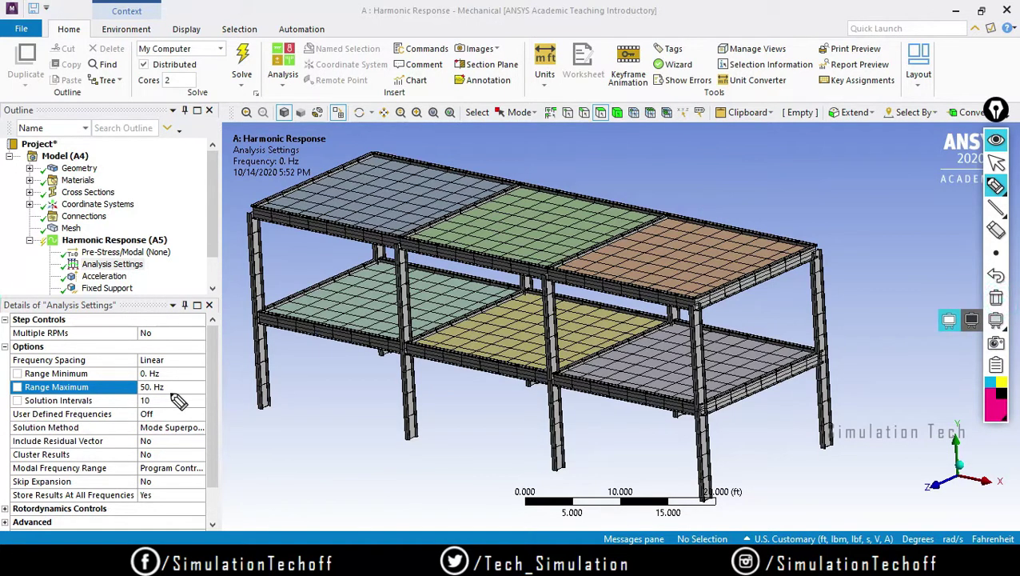
- Handwrite a frequency scale of 0, 10, 20, 30, 40 and 50 below the frame
left_click_drag(276, 461, 277, 473)
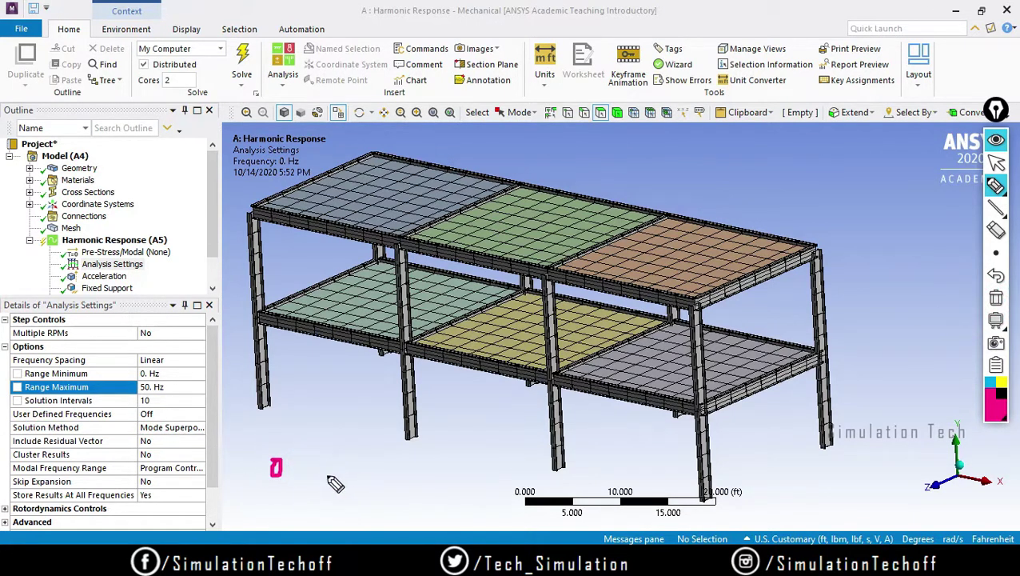
mouse_move(337, 453)
left_mouse_down()
mouse_move(337, 470)
mouse_move(348, 455)
left_mouse_up()
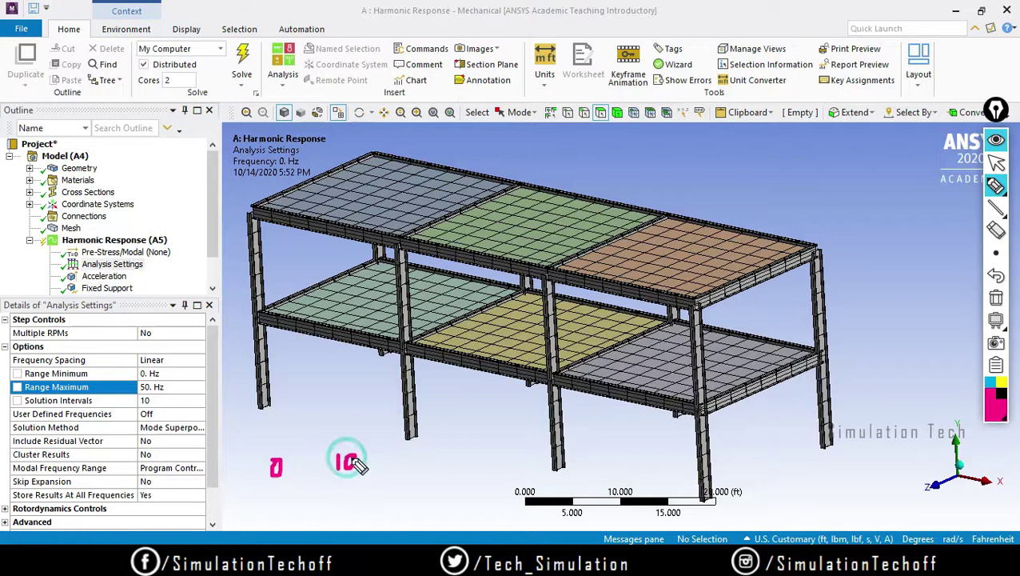
mouse_move(422, 453)
left_mouse_down()
mouse_move(428, 472)
mouse_move(462, 468)
mouse_move(452, 455)
left_mouse_up()
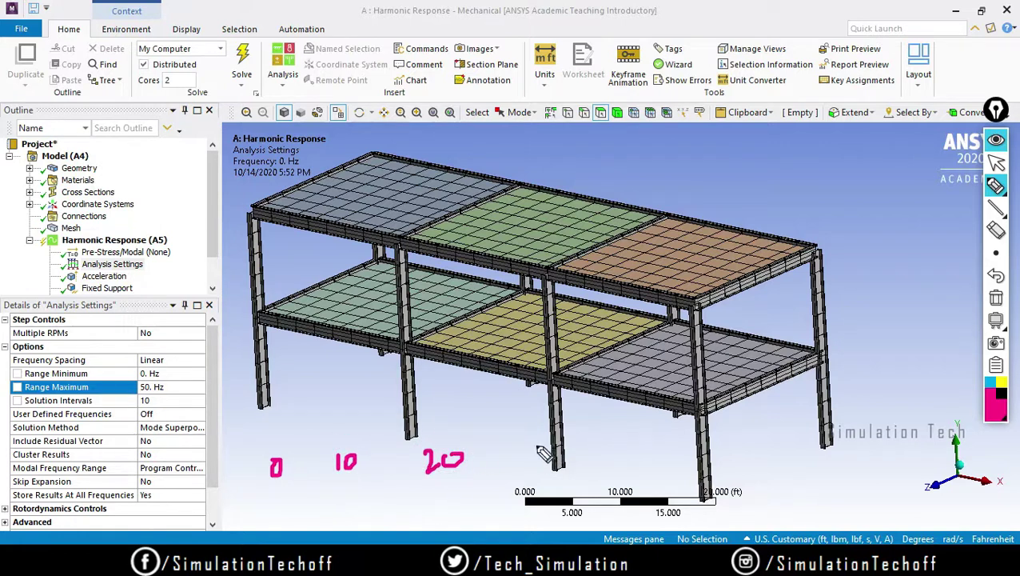
mouse_move(536, 444)
left_mouse_down()
mouse_move(549, 466)
mouse_move(565, 446)
mouse_move(633, 467)
left_mouse_up()
left_click_drag(649, 441, 649, 443)
mouse_move(742, 432)
left_mouse_down()
mouse_move(741, 446)
mouse_move(766, 449)
mouse_move(756, 436)
left_mouse_up()
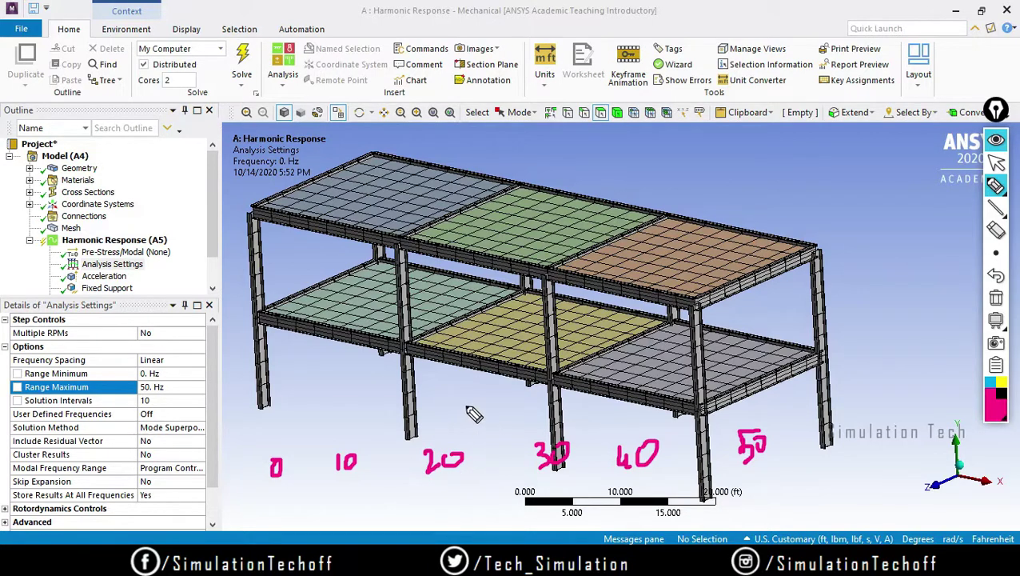
- Add 23 Hz and 47 Hz above the handwritten scale, circle the User Defined Frequencies row, and clear all annotations
mouse_move(452, 398)
left_mouse_down()
mouse_move(474, 413)
mouse_move(508, 389)
mouse_move(529, 408)
left_mouse_up()
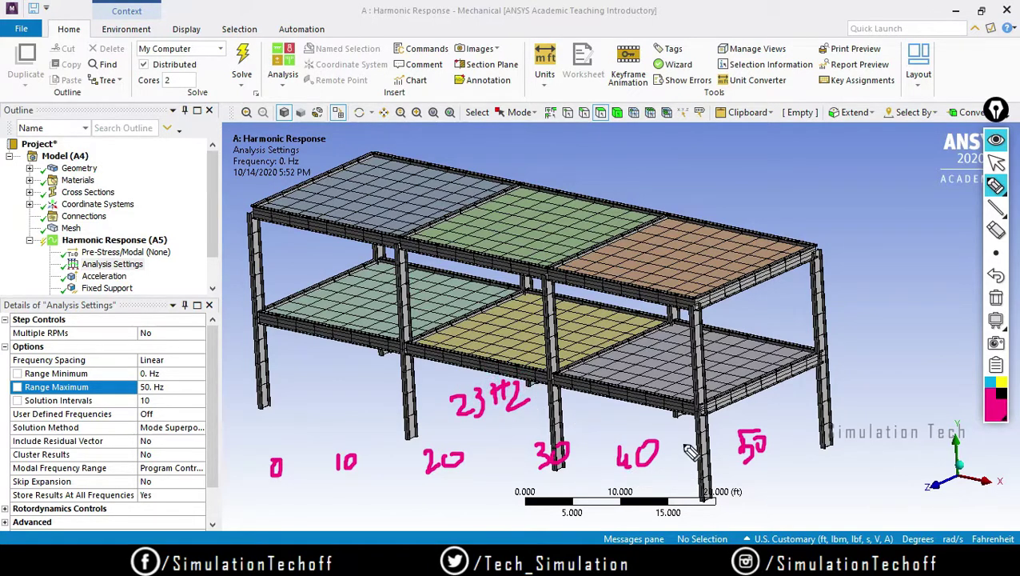
mouse_move(787, 391)
left_mouse_down()
mouse_move(790, 417)
mouse_move(810, 418)
left_mouse_up()
mouse_move(831, 384)
left_mouse_down()
mouse_move(830, 416)
mouse_move(835, 397)
mouse_move(861, 405)
left_mouse_up()
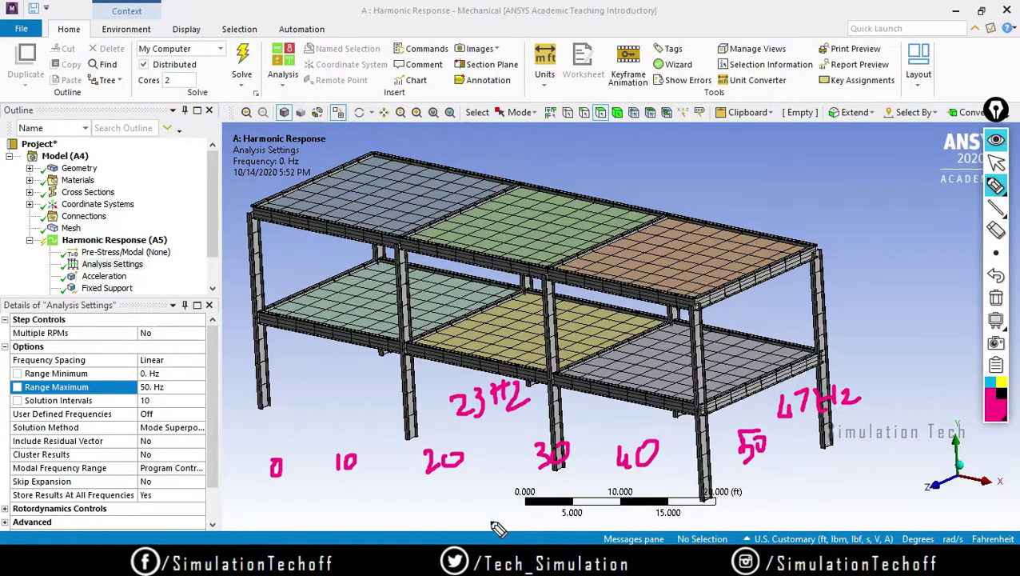
mouse_move(16, 412)
left_mouse_down()
mouse_move(48, 432)
mouse_move(204, 430)
mouse_move(40, 403)
mouse_move(16, 436)
left_mouse_up()
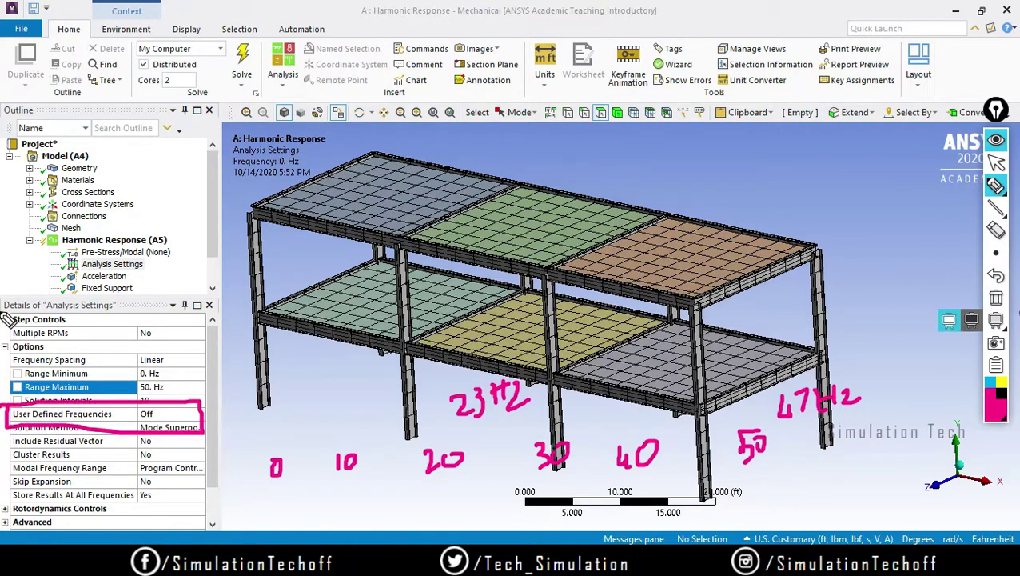
left_click(1001, 297)
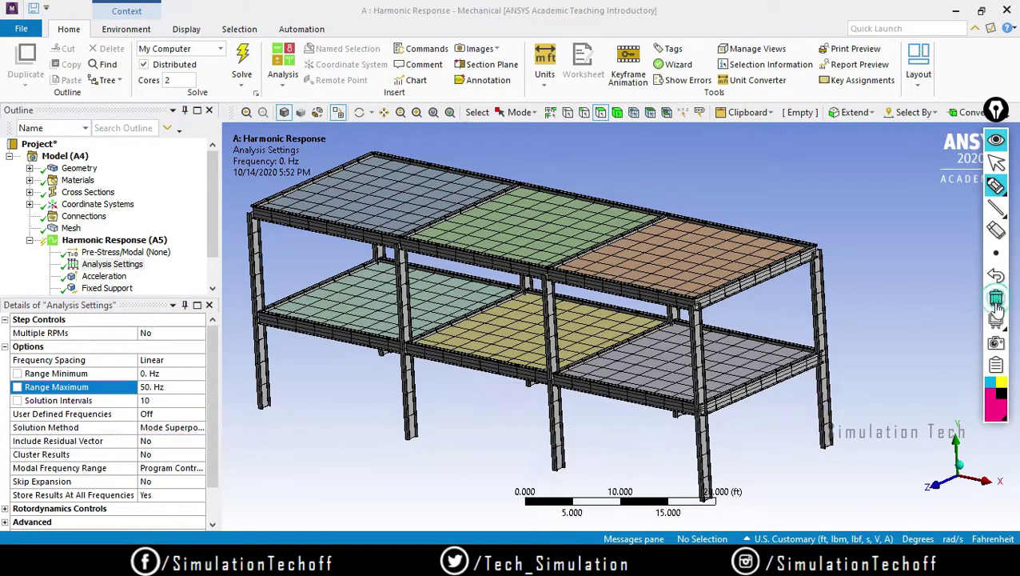
- Turn on User Defined Frequencies, open its first frequency step for editing, and switch the option back off
left_click(996, 164)
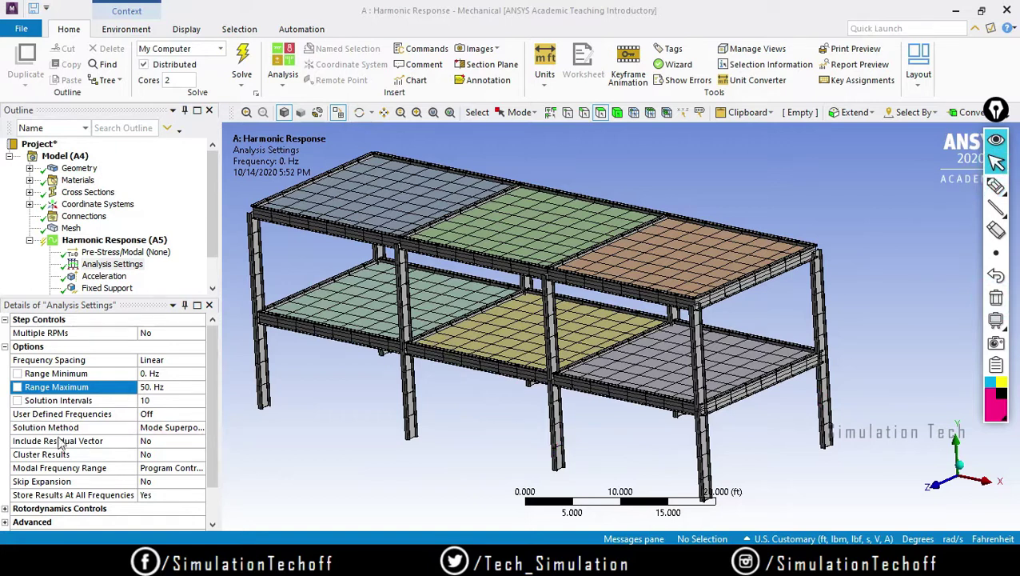
left_click(170, 414)
left_click(200, 414)
left_click(173, 432)
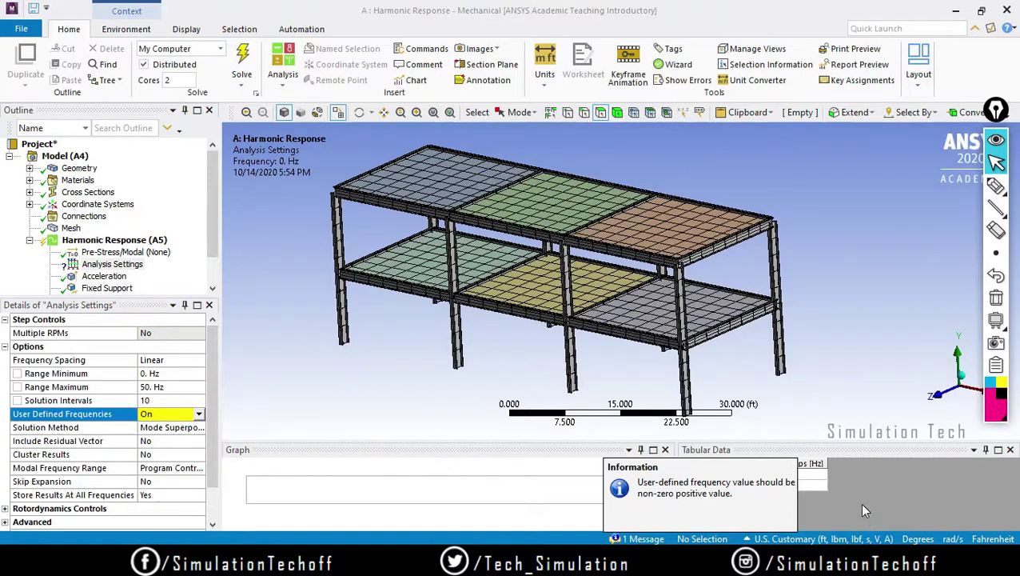
left_click(812, 473)
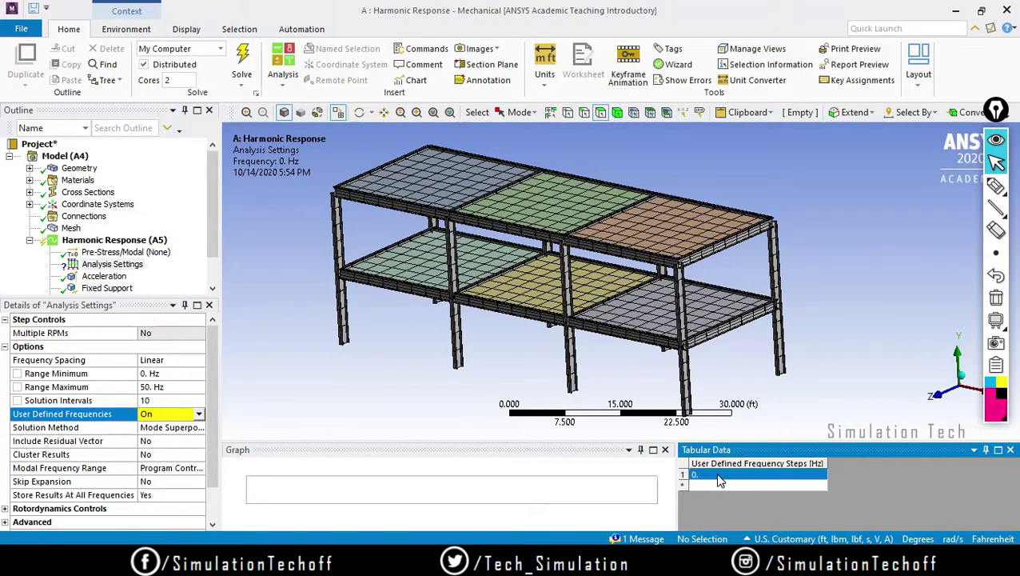
left_click(718, 477)
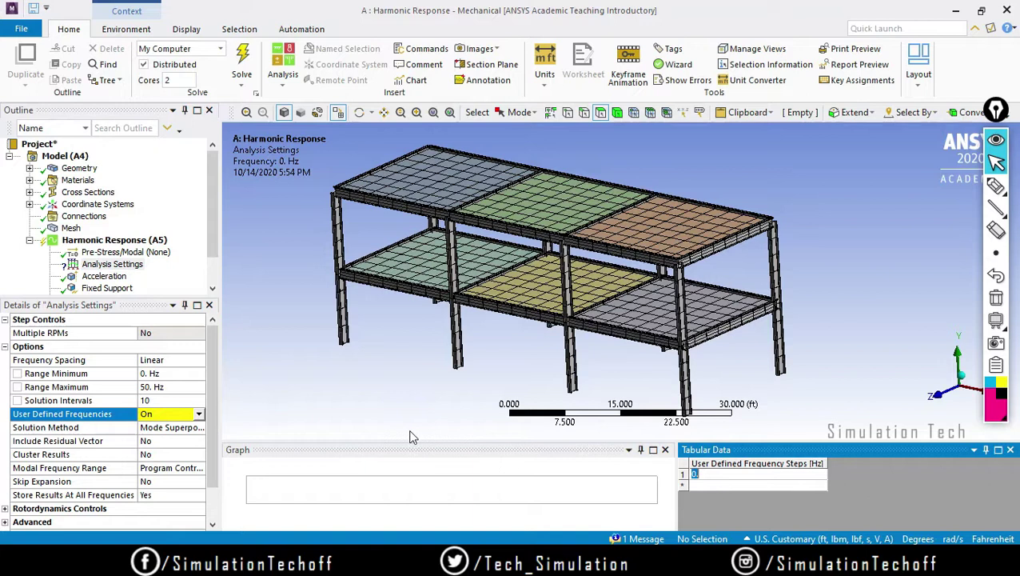
left_click(199, 416)
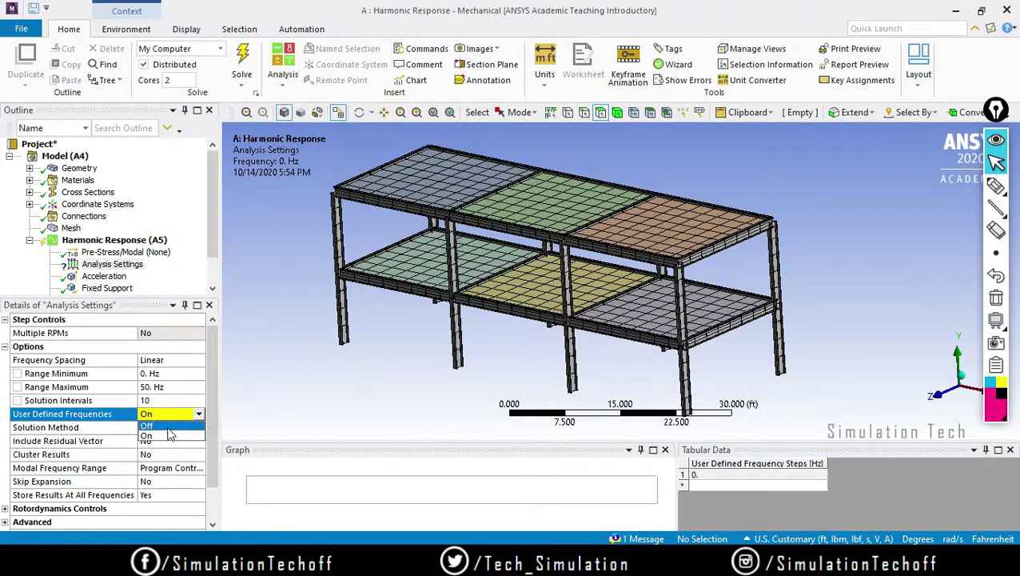
left_click(168, 438)
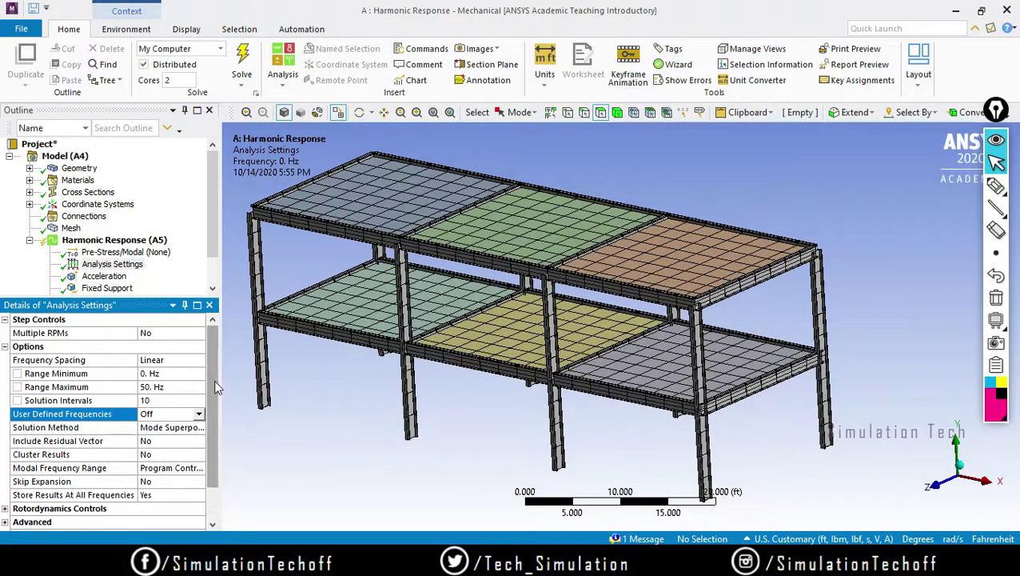
- Widen the Analysis Settings details and its value column so the full option values are readable
left_click_drag(221, 384, 265, 384)
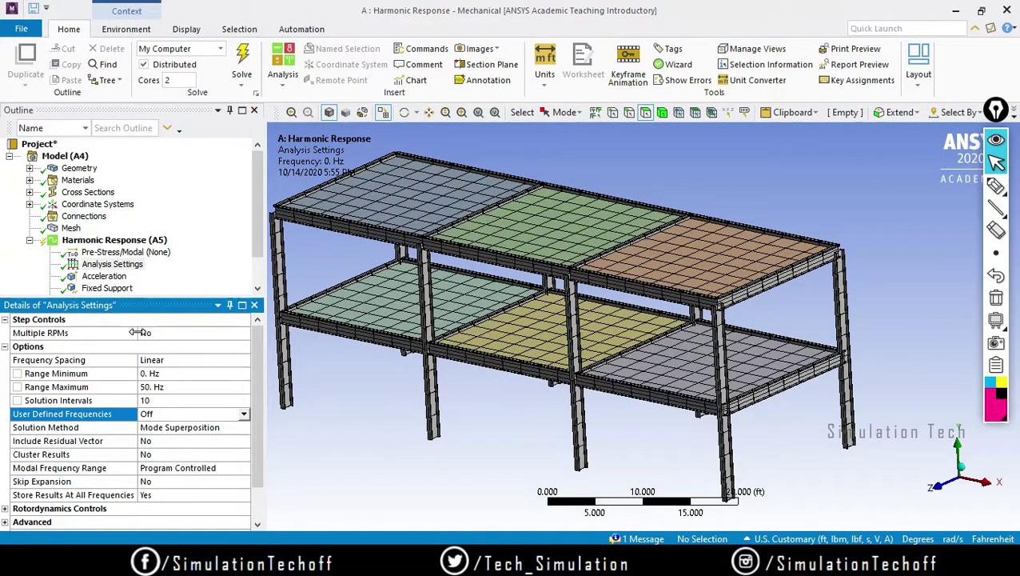
left_click_drag(138, 333, 120, 332)
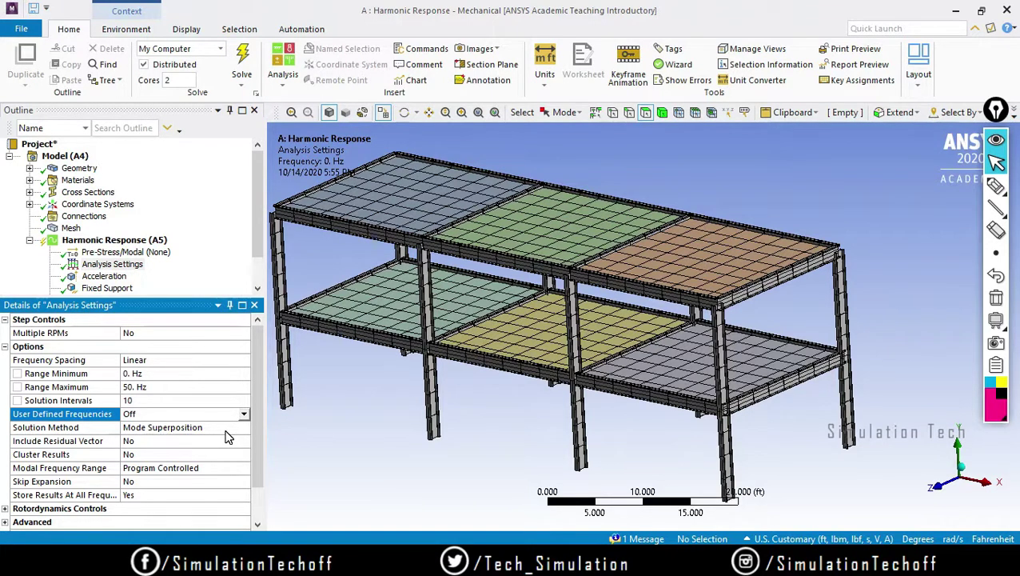
- Draw a black arrow pointing to the Pre-Stress/Modal entry in the outline with the annotation pen
scroll(240, 232, "down", 1)
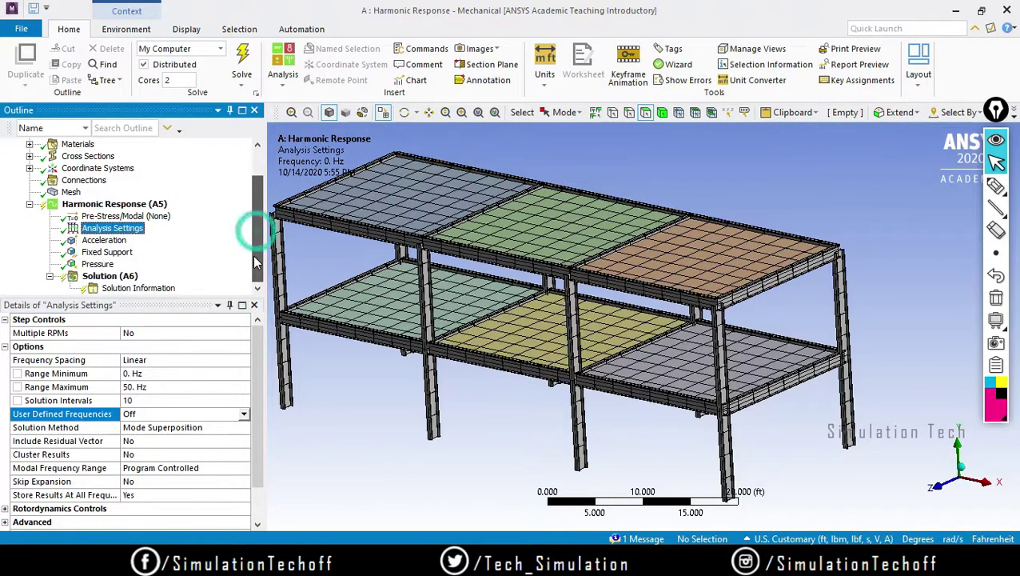
left_click(112, 228)
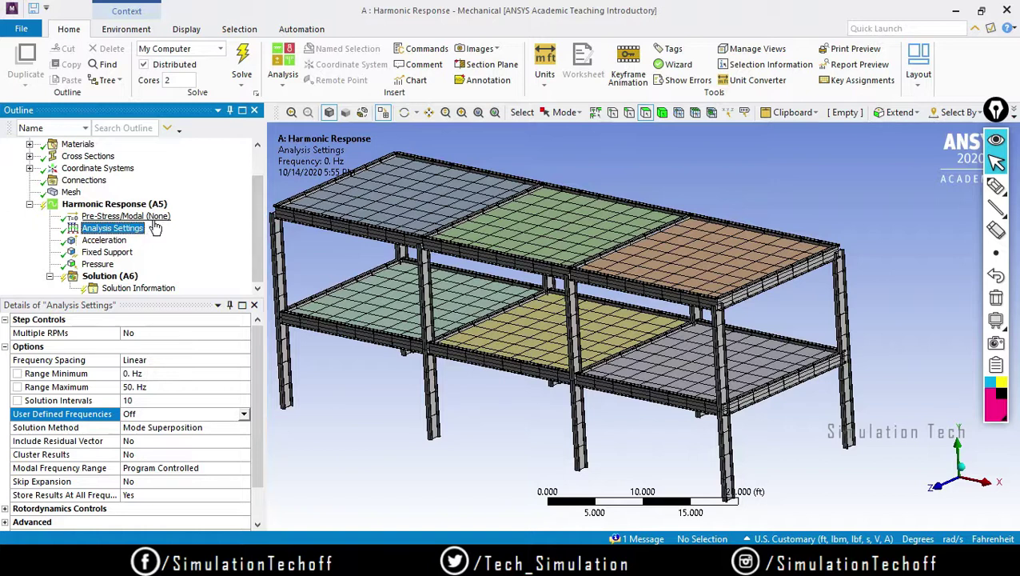
left_click(997, 189)
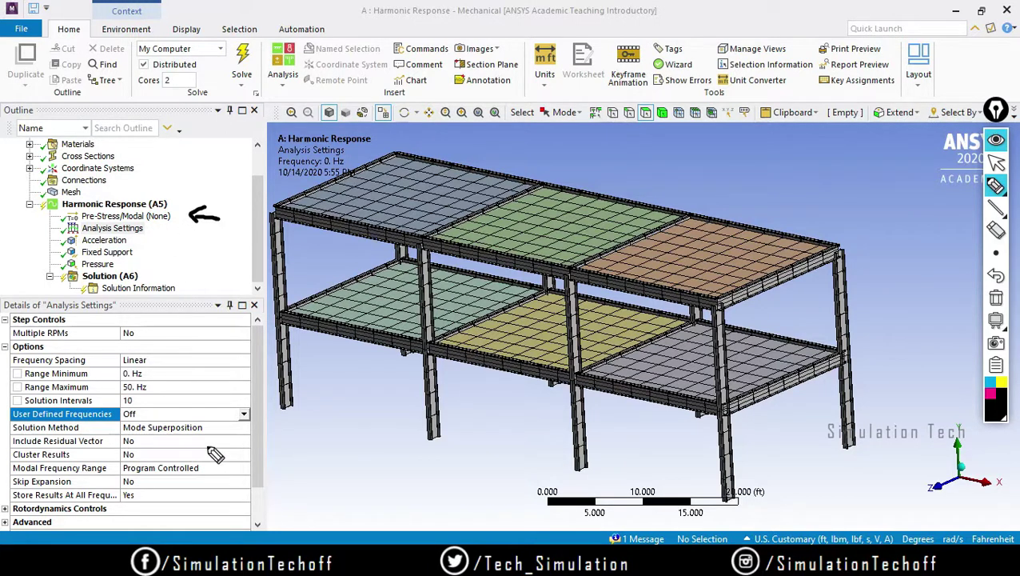
- Draw a black X in the empty space below the frame with the annotation pen and return to normal selection
left_click_drag(352, 446, 396, 476)
left_click_drag(393, 436, 356, 482)
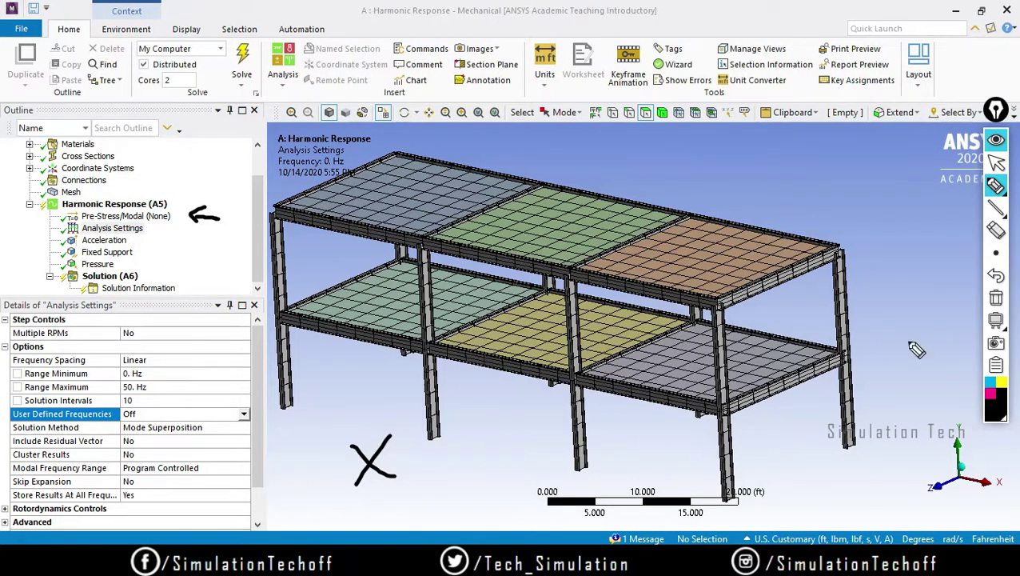
left_click(997, 164)
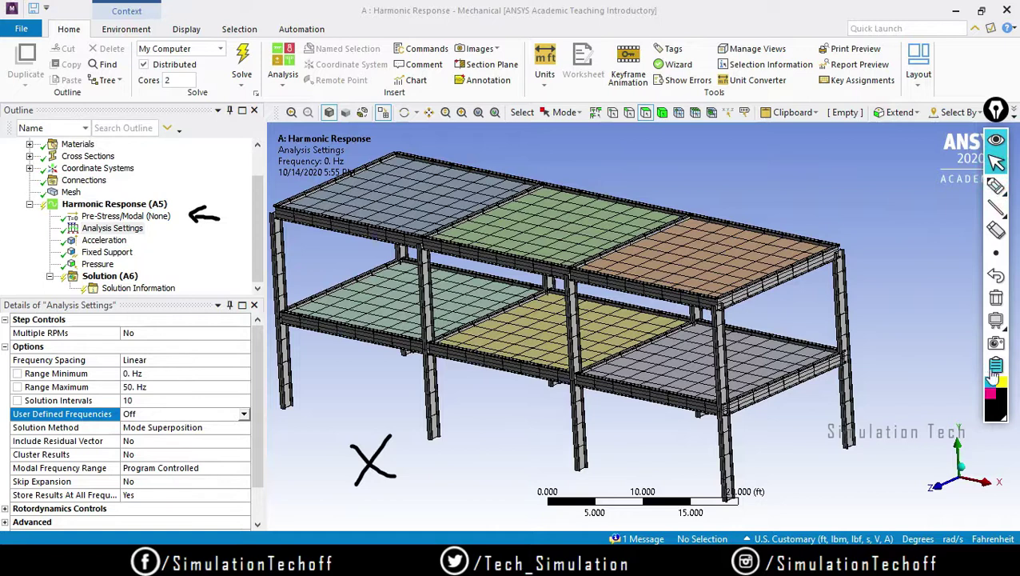
- Change the Solution Method of the harmonic analysis to Full
left_click(235, 429)
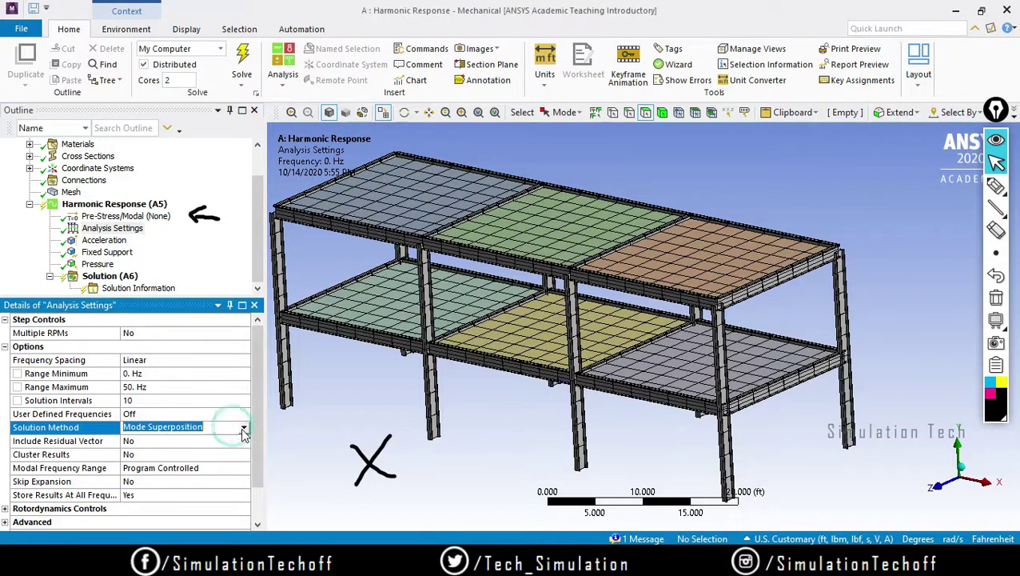
left_click(244, 428)
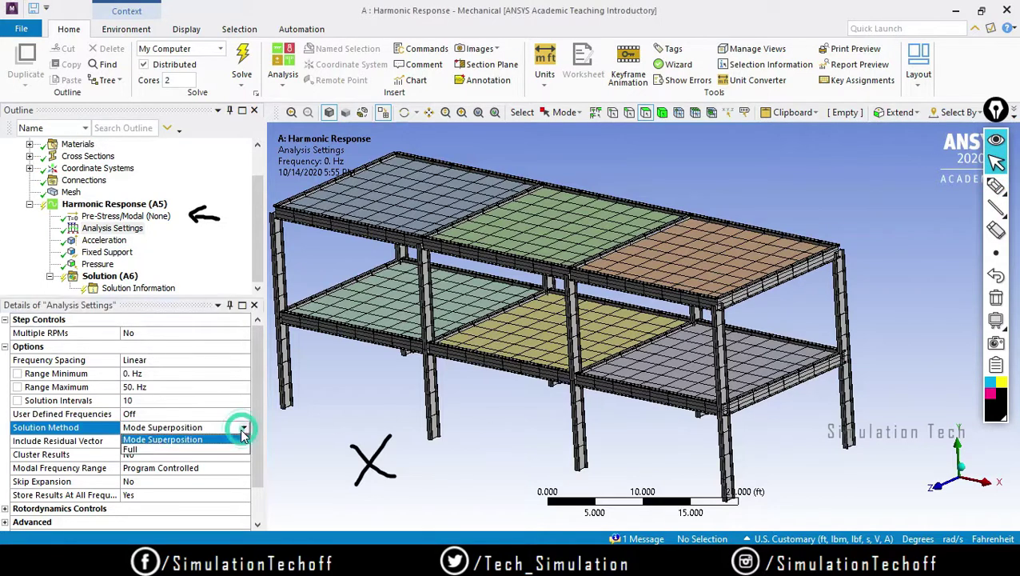
left_click(157, 450)
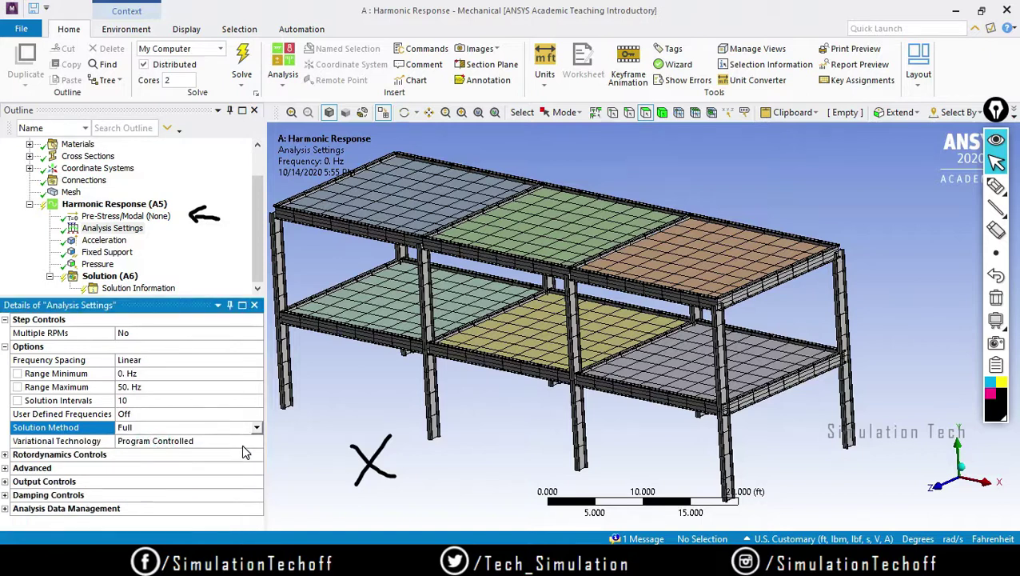
- Box the Solution Method and Variational Technology rows with the annotation pen on a cleared screen, and erase the box
left_click(996, 298)
mouse_move(1001, 207)
left_click(996, 185)
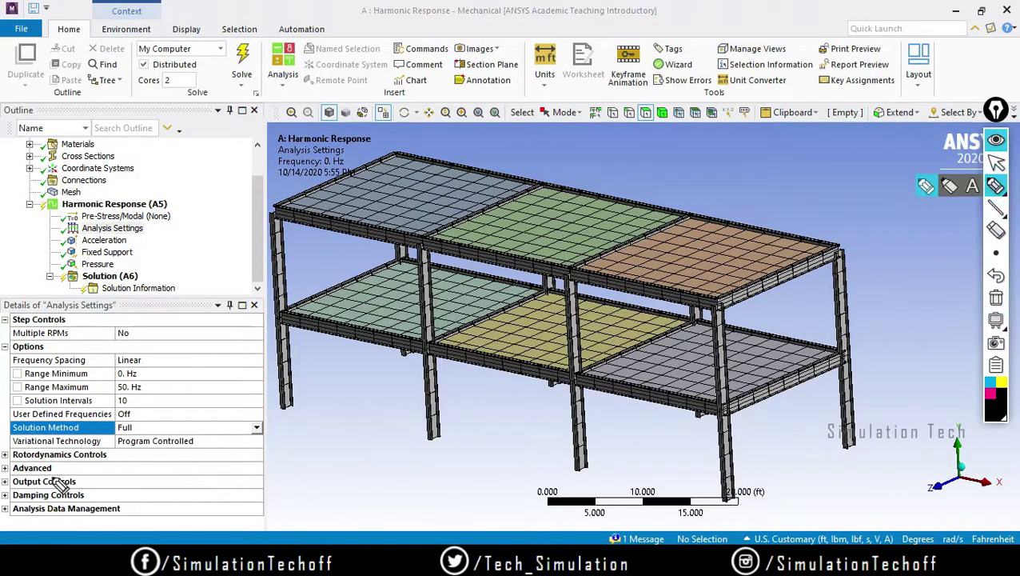
mouse_move(9, 460)
left_mouse_down()
mouse_move(110, 450)
mouse_move(6, 448)
mouse_move(12, 459)
mouse_move(64, 421)
mouse_move(280, 424)
mouse_move(68, 455)
left_mouse_up()
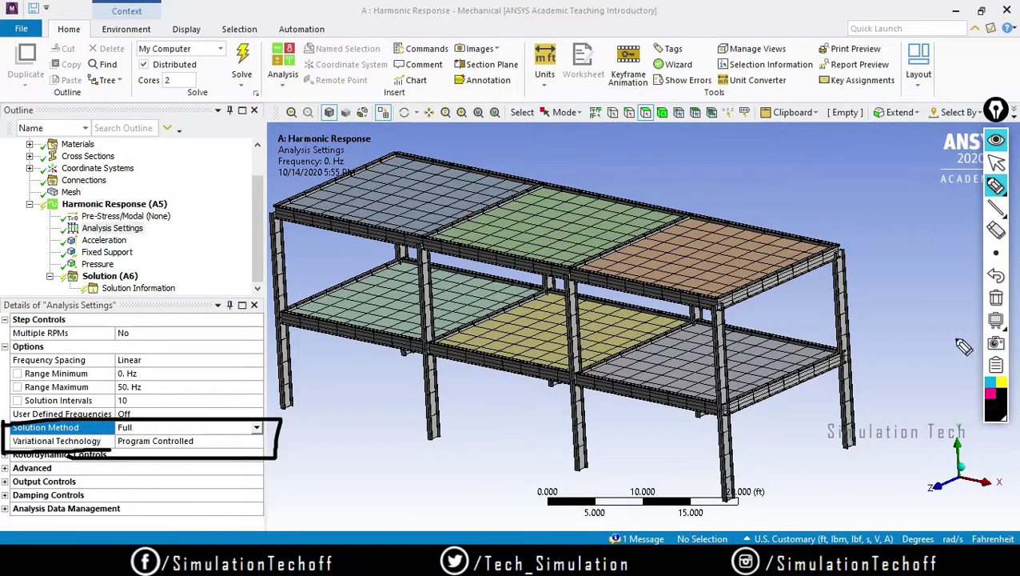
left_click(996, 297)
- Handwrite a row of frequency values 0, 10, 20, 30 and 40 below the frame with the annotation pen
left_click(996, 185)
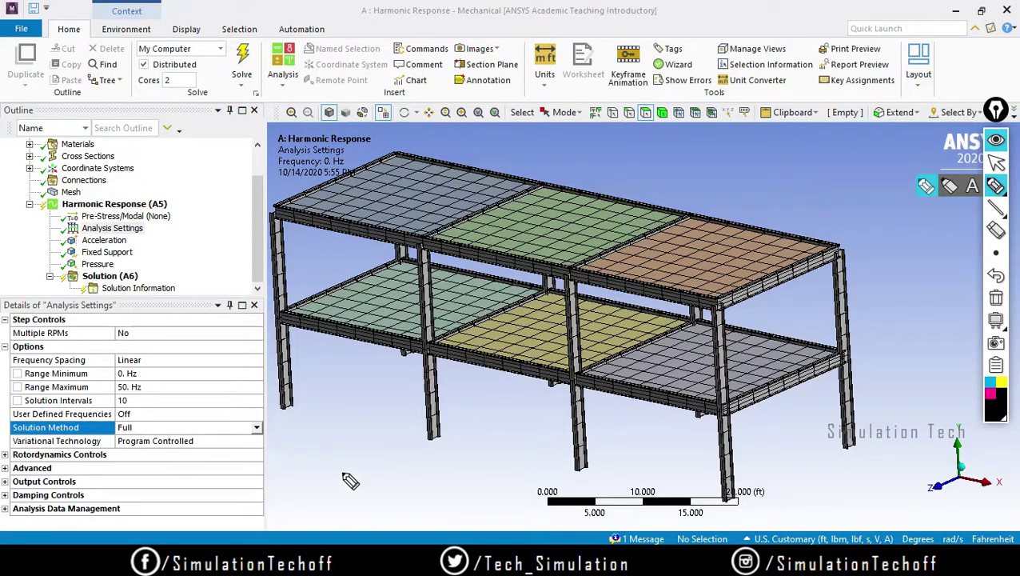
left_click_drag(346, 465, 342, 476)
mouse_move(412, 471)
left_mouse_down()
mouse_move(502, 494)
mouse_move(508, 472)
mouse_move(505, 487)
left_mouse_up()
mouse_move(586, 467)
left_mouse_down()
mouse_move(604, 474)
mouse_move(596, 478)
mouse_move(610, 473)
left_mouse_up()
mouse_move(686, 462)
left_mouse_down()
mouse_move(694, 483)
mouse_move(710, 463)
left_mouse_up()
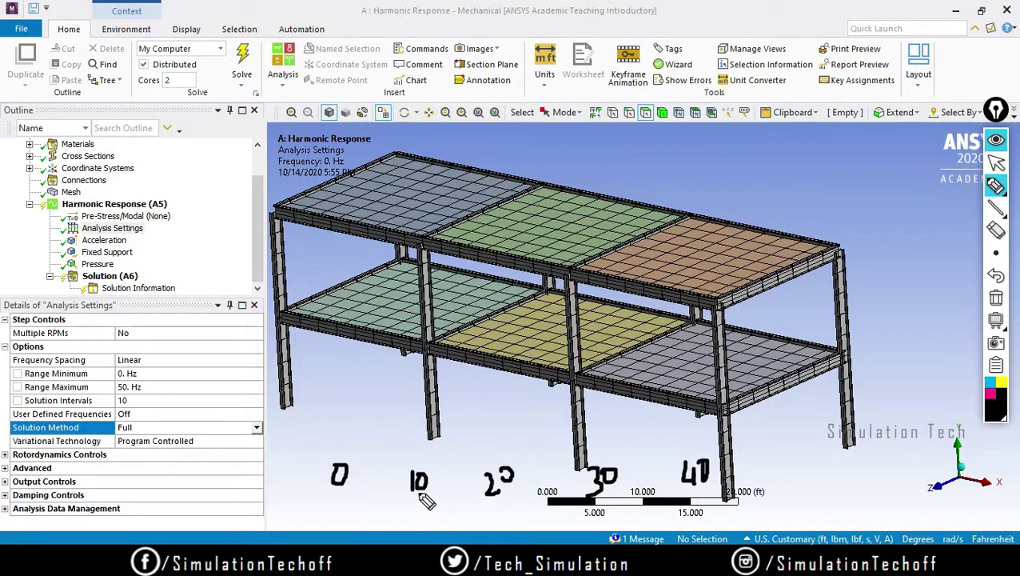
- Draw a wavy curve from 0 to 10 and curved arrows leading from it to 20, 30 and 40
mouse_move(346, 449)
left_mouse_down()
mouse_move(353, 439)
mouse_move(395, 442)
mouse_move(408, 460)
left_mouse_up()
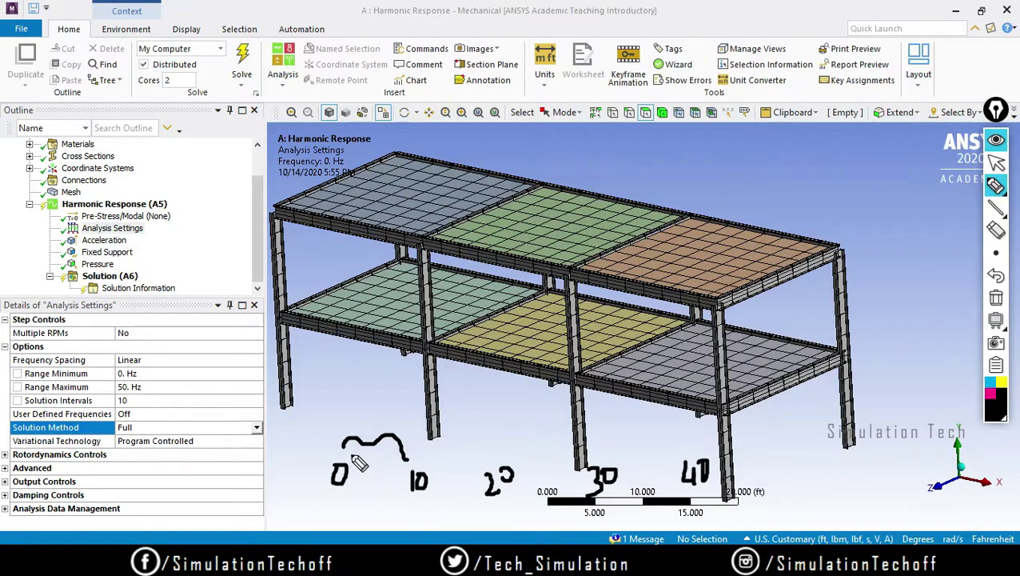
mouse_move(382, 425)
left_mouse_down()
mouse_move(436, 402)
mouse_move(490, 450)
mouse_move(496, 435)
left_mouse_up()
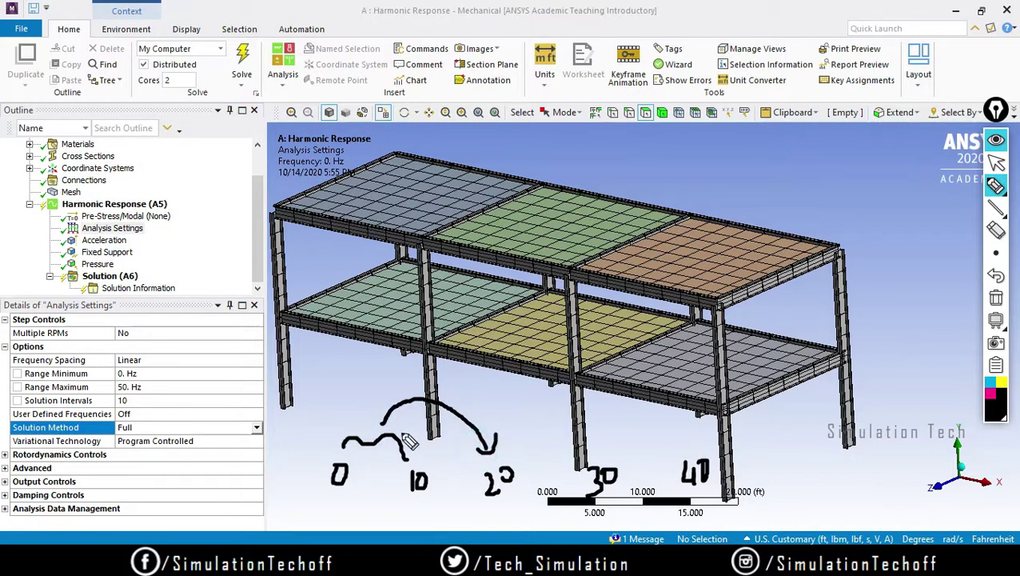
mouse_move(385, 407)
left_mouse_down()
mouse_move(489, 390)
mouse_move(598, 450)
left_mouse_up()
mouse_move(387, 409)
left_mouse_down()
mouse_move(496, 385)
mouse_move(686, 461)
left_mouse_up()
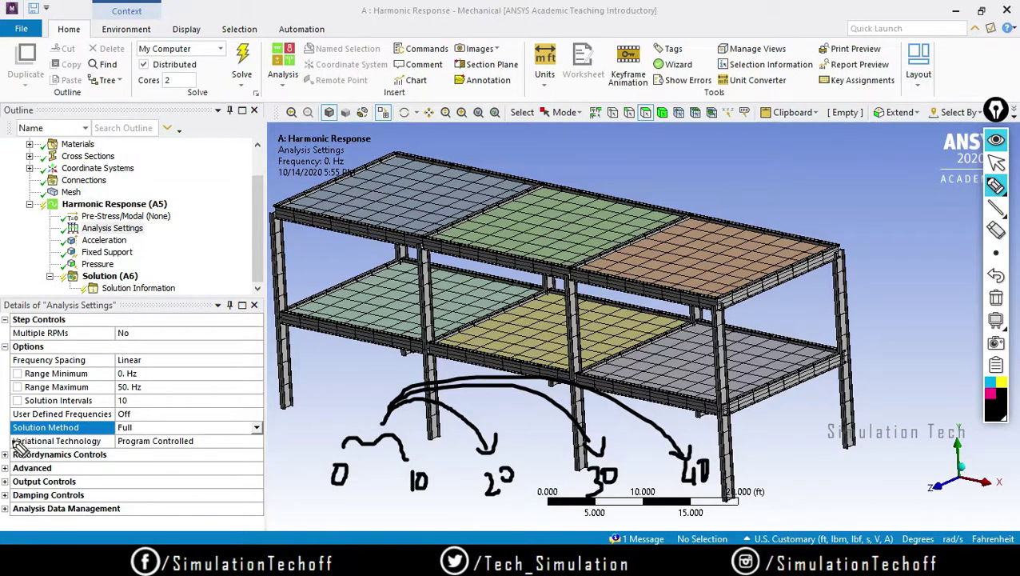
- Box the Variational Technology label in black and clear all annotations
mouse_move(16, 450)
left_mouse_down()
mouse_move(120, 454)
mouse_move(128, 430)
mouse_move(14, 439)
left_mouse_up()
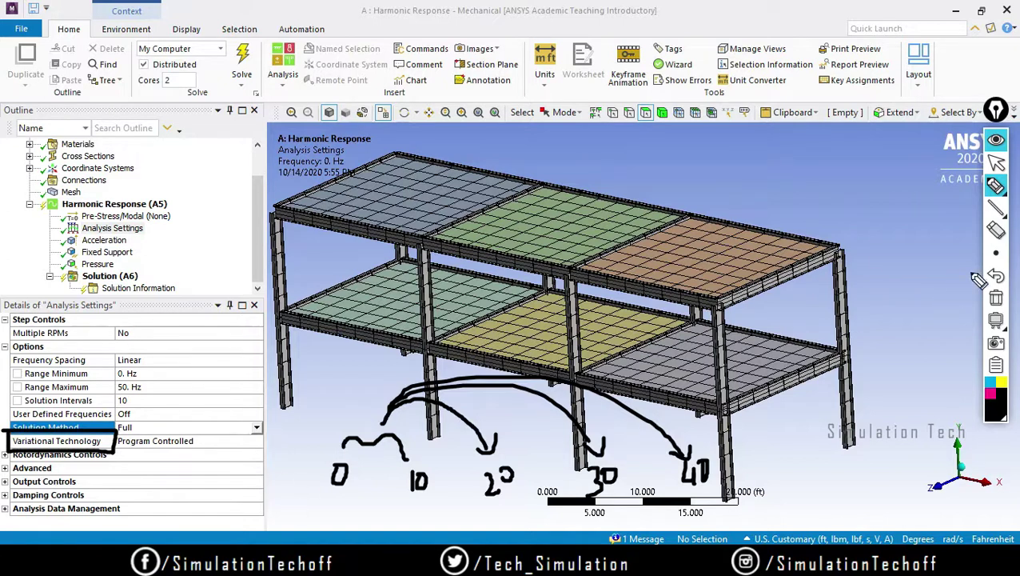
left_click(995, 229)
left_click(994, 299)
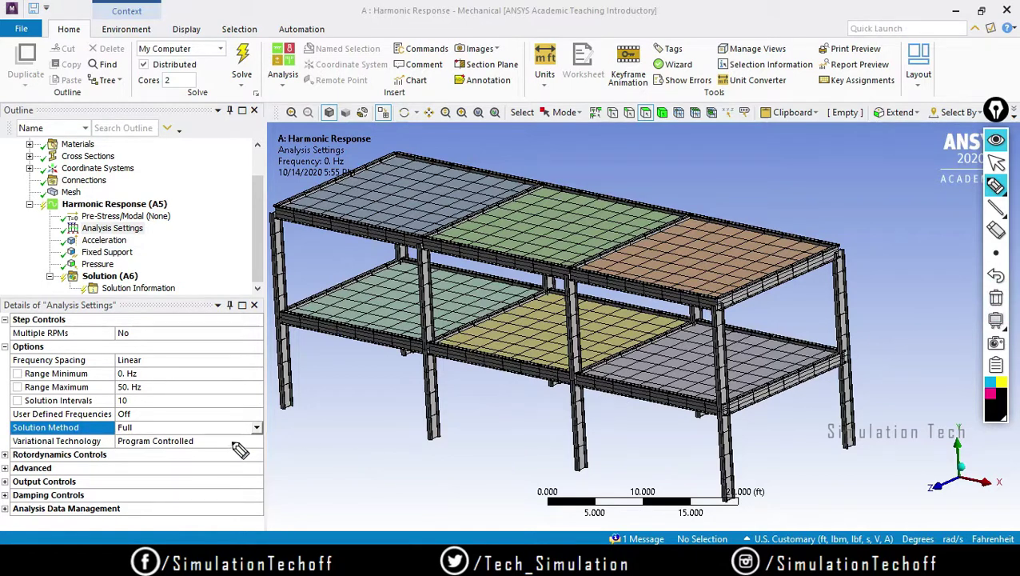
- Draw an arrow to the Variational Technology value, clear it, and draw another arrow pointing to Damping Controls
mouse_move(319, 464)
left_mouse_down()
mouse_move(246, 441)
mouse_move(264, 442)
left_mouse_up()
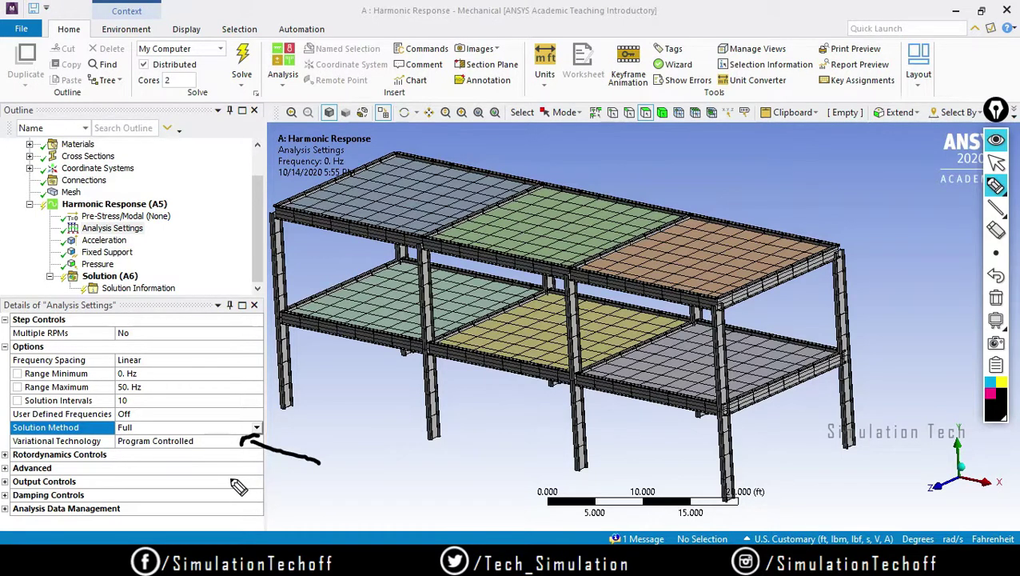
left_click(996, 299)
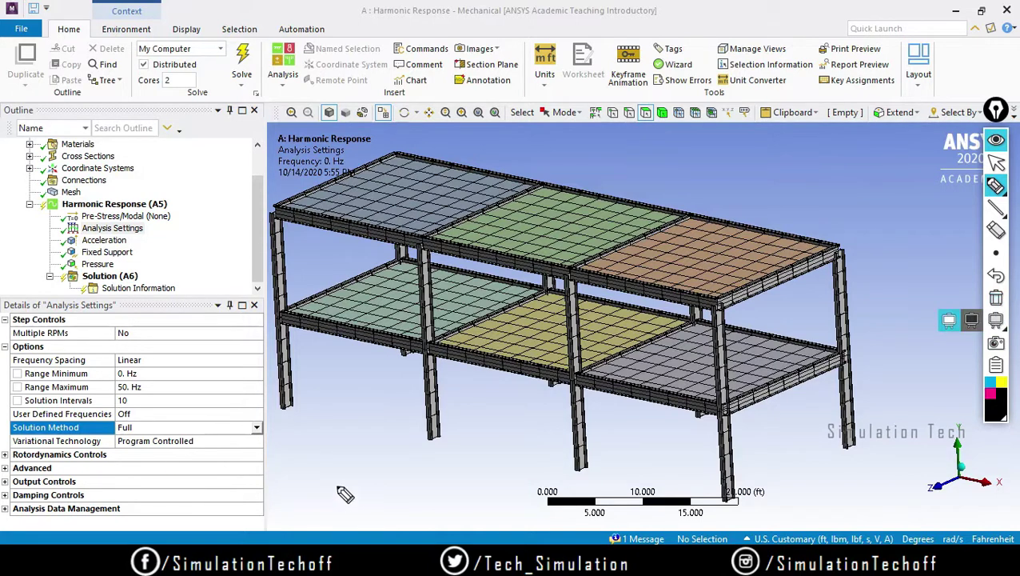
mouse_move(333, 469)
left_mouse_down()
mouse_move(277, 494)
mouse_move(302, 494)
left_mouse_up()
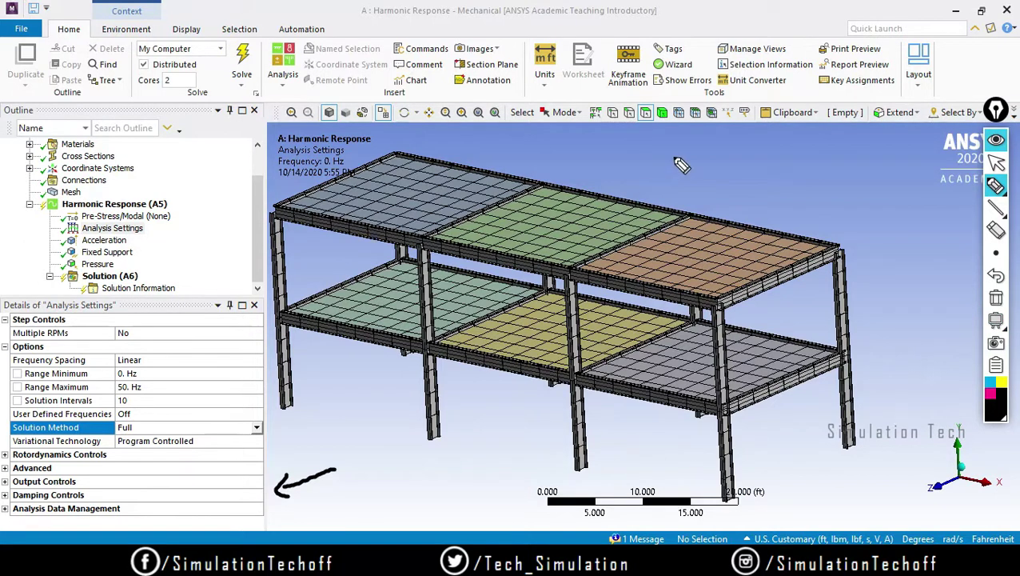
- Open a blank whiteboard and sketch a vertical and a horizontal graph axis plus a small downward arrow
left_click(995, 320)
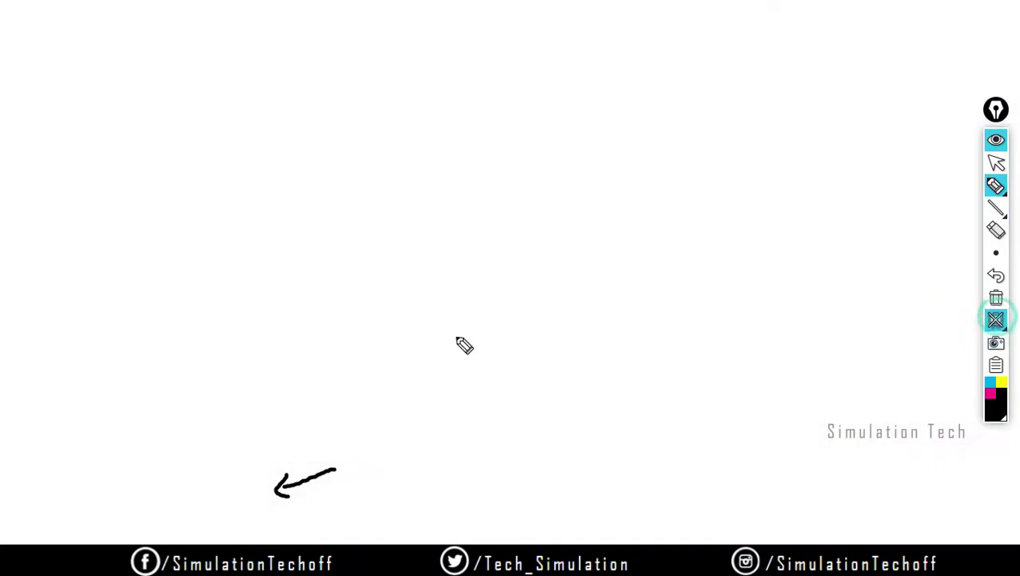
left_click_drag(256, 187, 245, 336)
left_click_drag(251, 262, 725, 287)
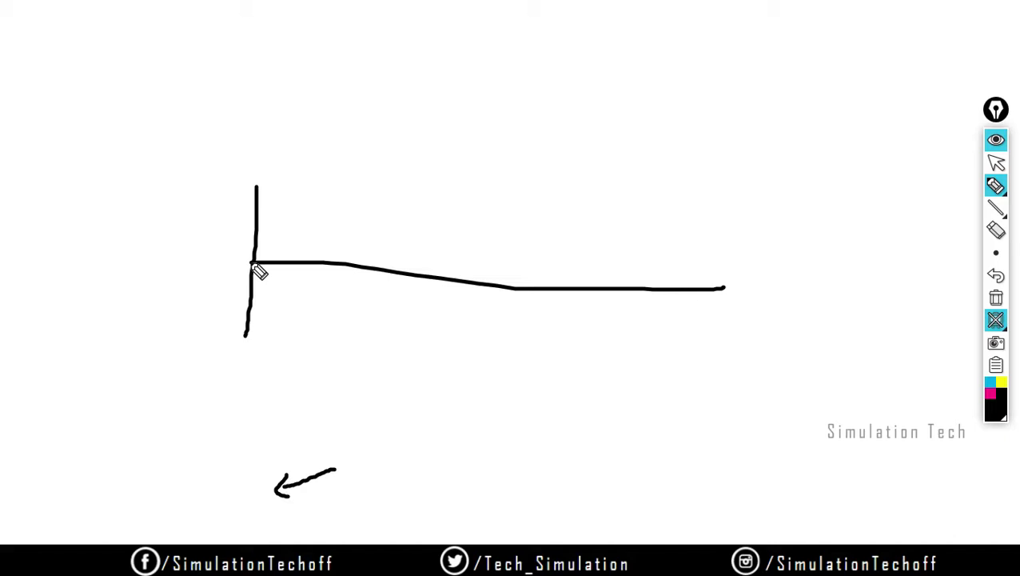
left_click_drag(817, 83, 816, 140)
left_click_drag(802, 119, 826, 120)
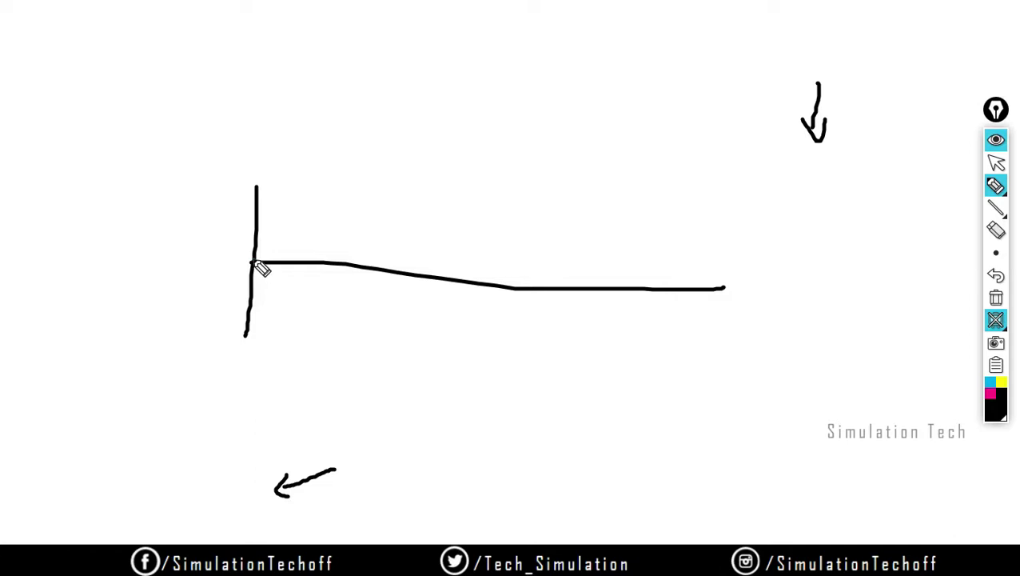
- Sketch a solid sine wave and a lagging dashed wave with arrows marking their phase gap, and clear and close the whiteboard
mouse_move(255, 264)
left_mouse_down()
mouse_move(296, 213)
mouse_move(339, 209)
mouse_move(358, 265)
mouse_move(358, 312)
mouse_move(449, 321)
mouse_move(469, 282)
left_mouse_up()
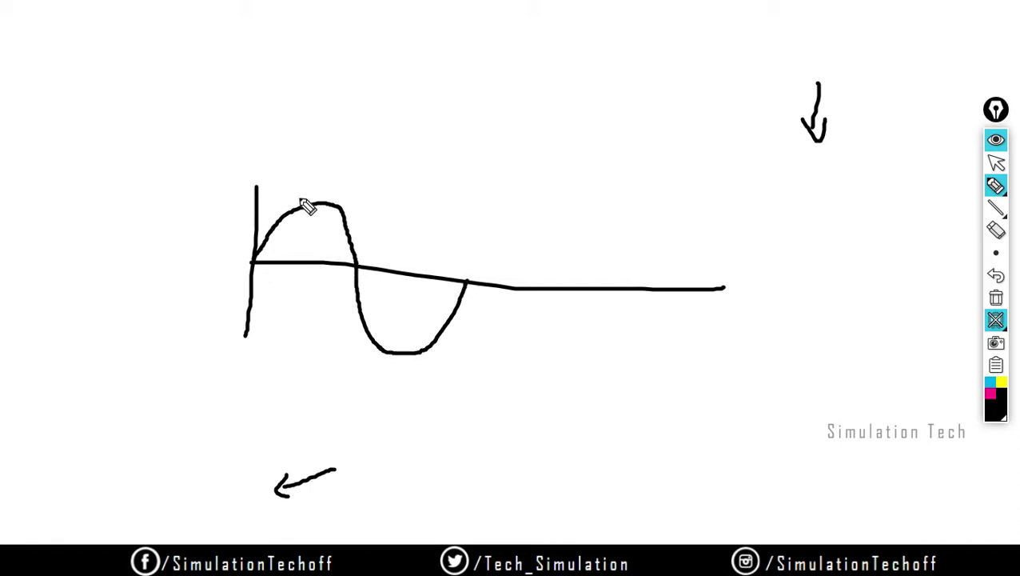
left_click(257, 257)
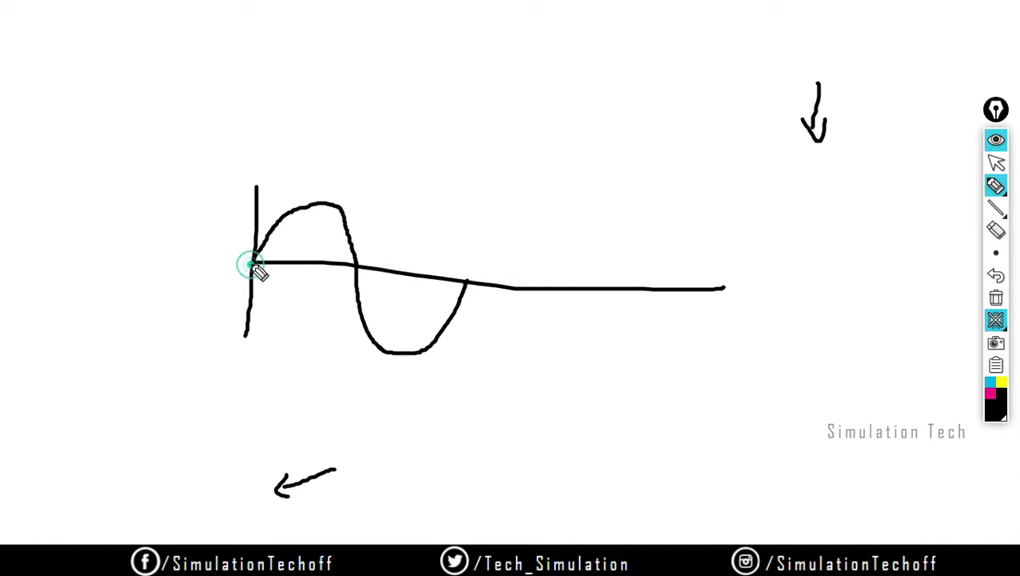
mouse_move(270, 252)
left_mouse_down()
mouse_move(340, 231)
mouse_move(396, 309)
mouse_move(431, 321)
left_mouse_up()
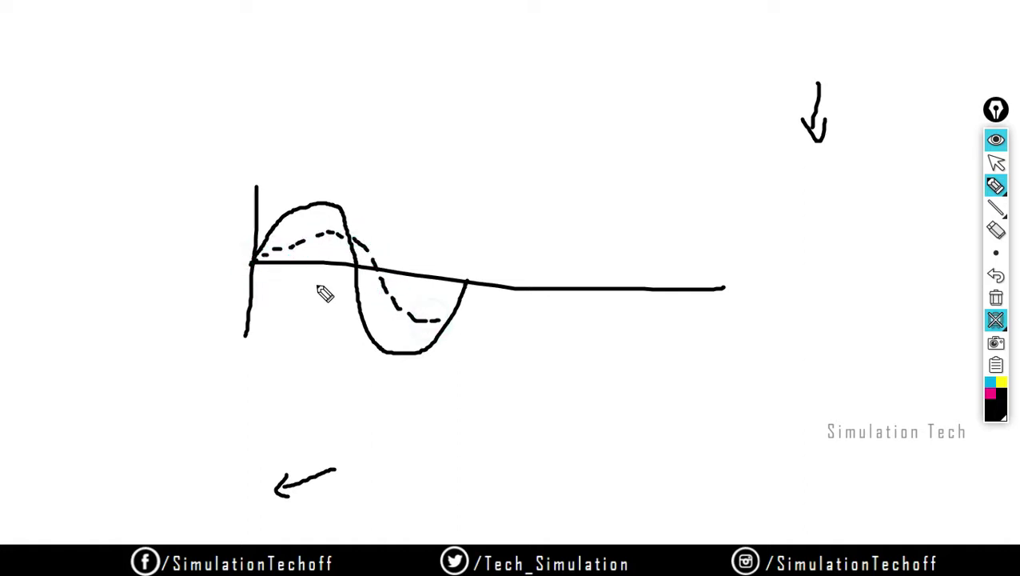
mouse_move(316, 281)
left_mouse_down()
mouse_move(339, 281)
mouse_move(328, 288)
left_mouse_up()
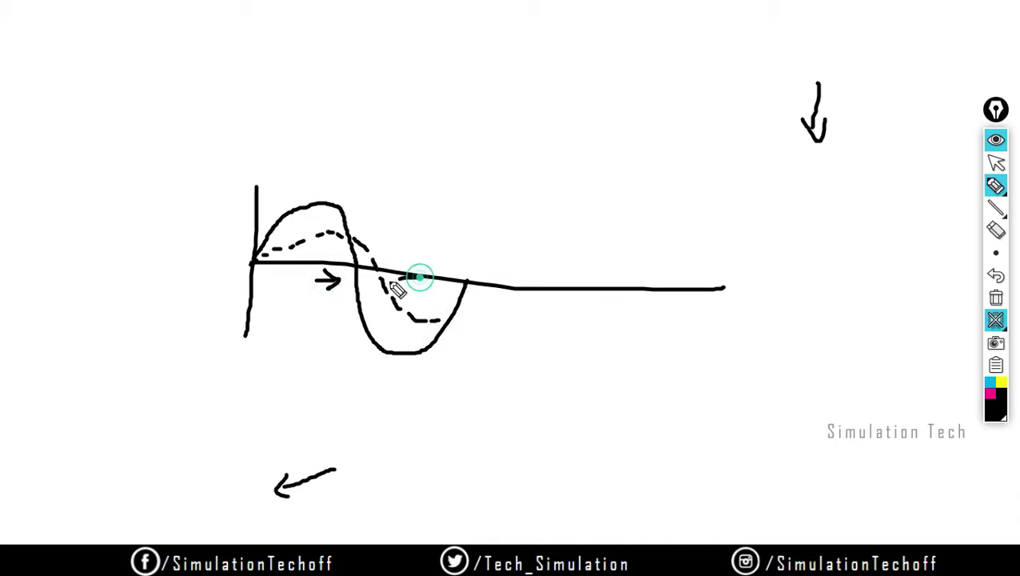
mouse_move(416, 277)
left_mouse_down()
mouse_move(384, 279)
mouse_move(397, 288)
left_mouse_up()
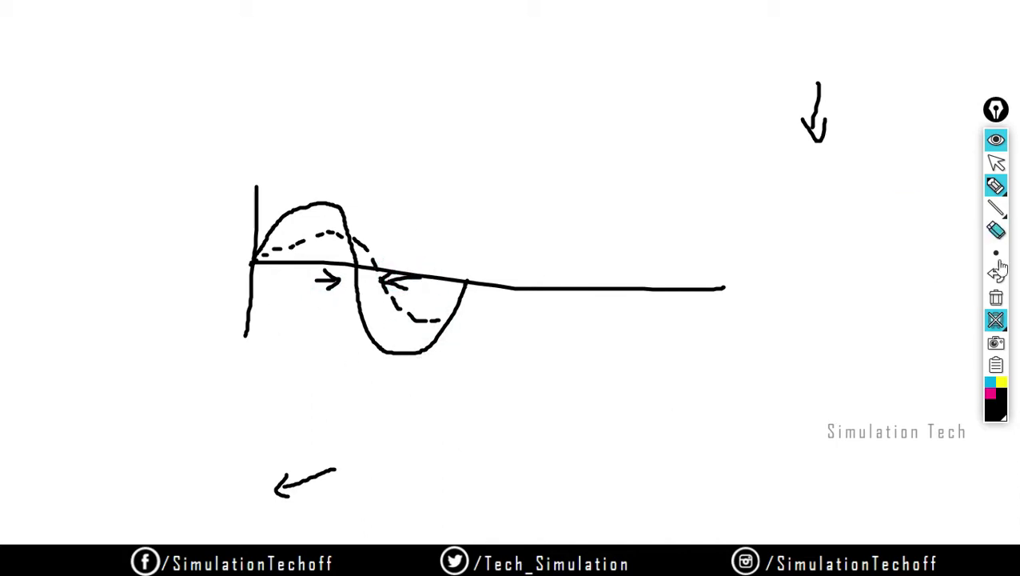
left_click(996, 298)
left_click(995, 163)
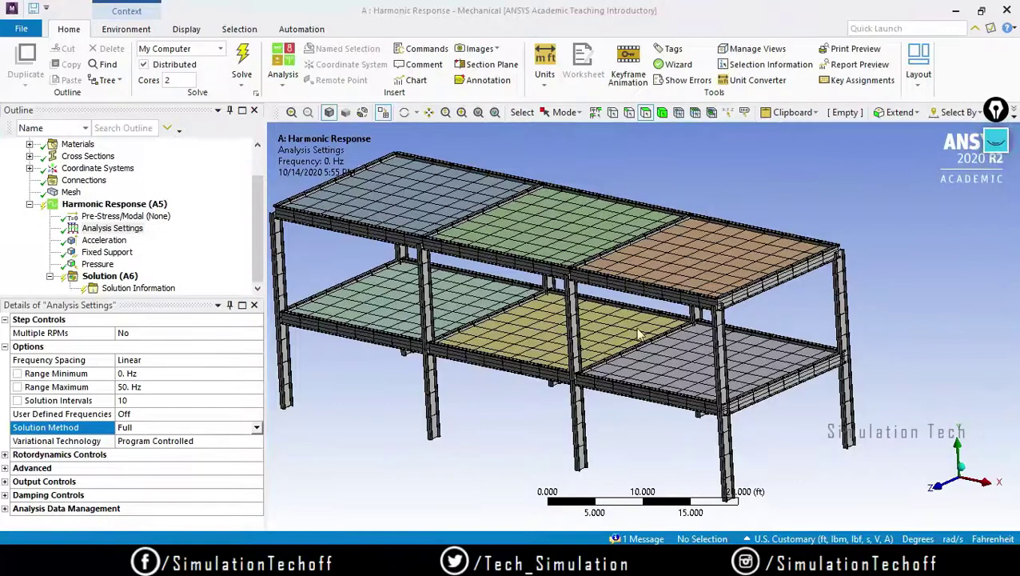
- Expand Damping Controls and set the Constant Structural Damping Coefficient to 0.02
left_click(24, 495)
scroll(258, 419, "down", 1)
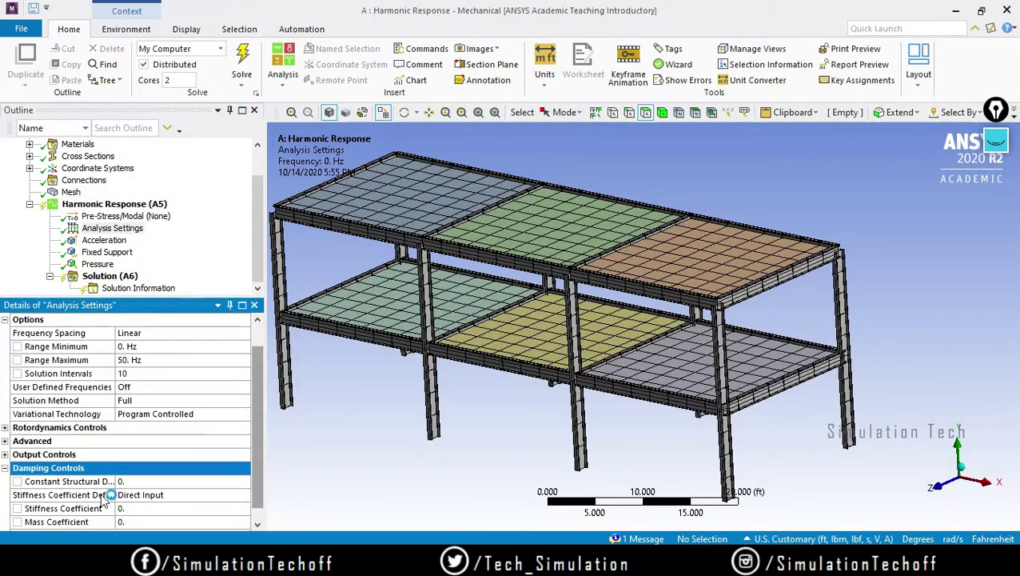
left_click(165, 482)
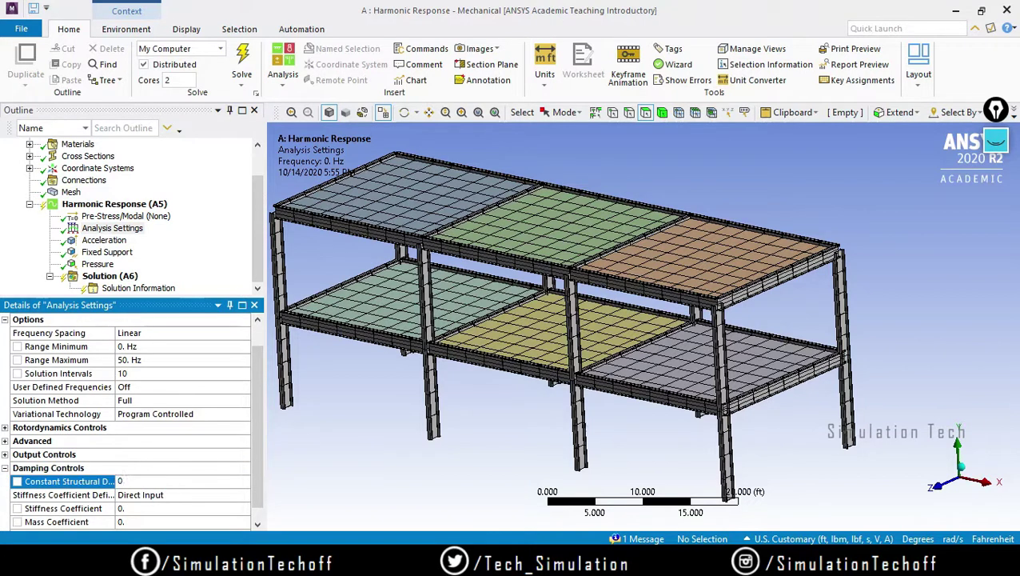
type("0.02")
key("Return")
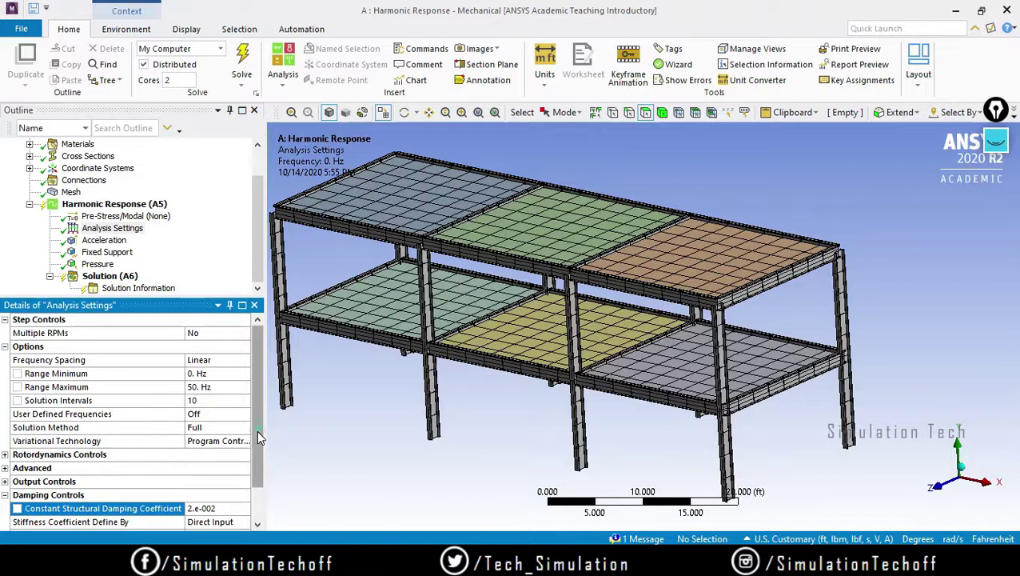
- Review the remaining Damping Controls entries and the settings above them, and collapse the Damping Controls group
scroll(256, 430, "down", 1)
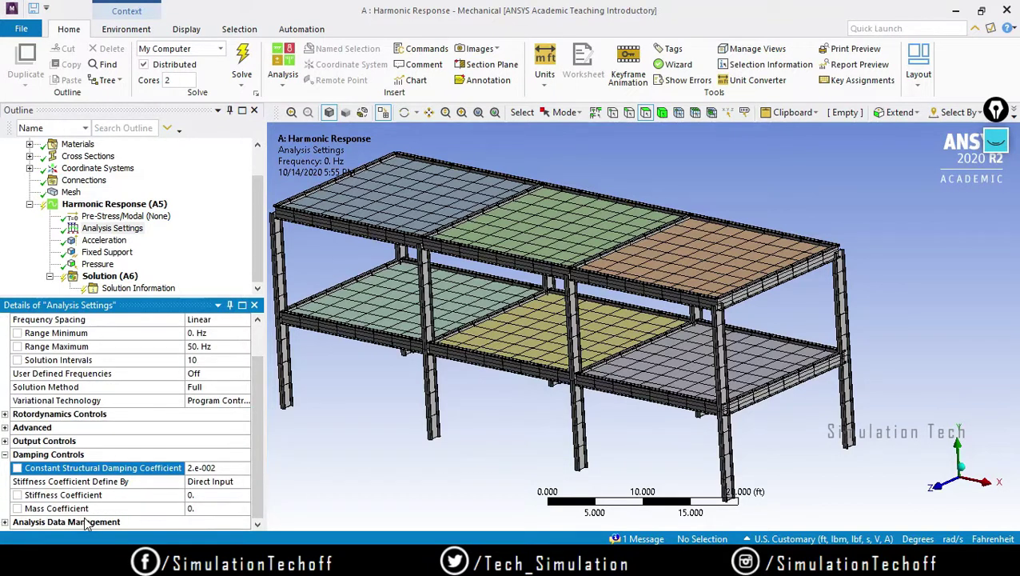
scroll(252, 447, "up", 1)
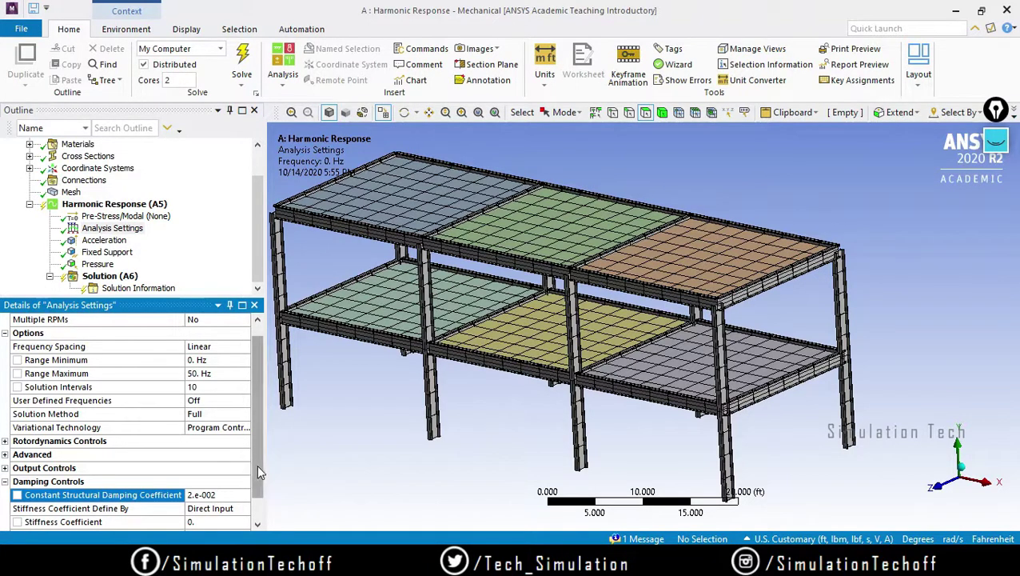
left_click_drag(256, 464, 256, 433)
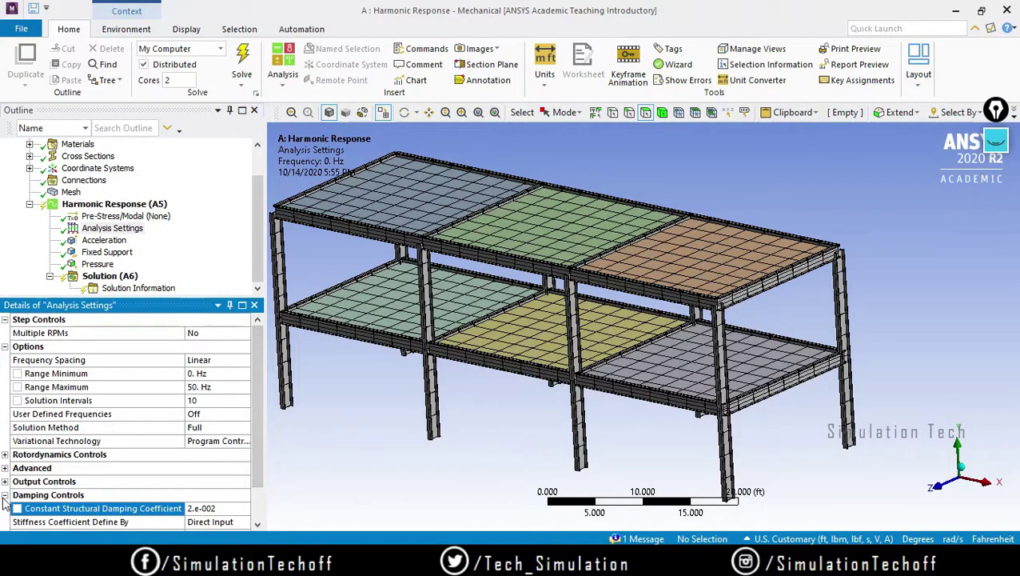
scroll(260, 428, "down", 1)
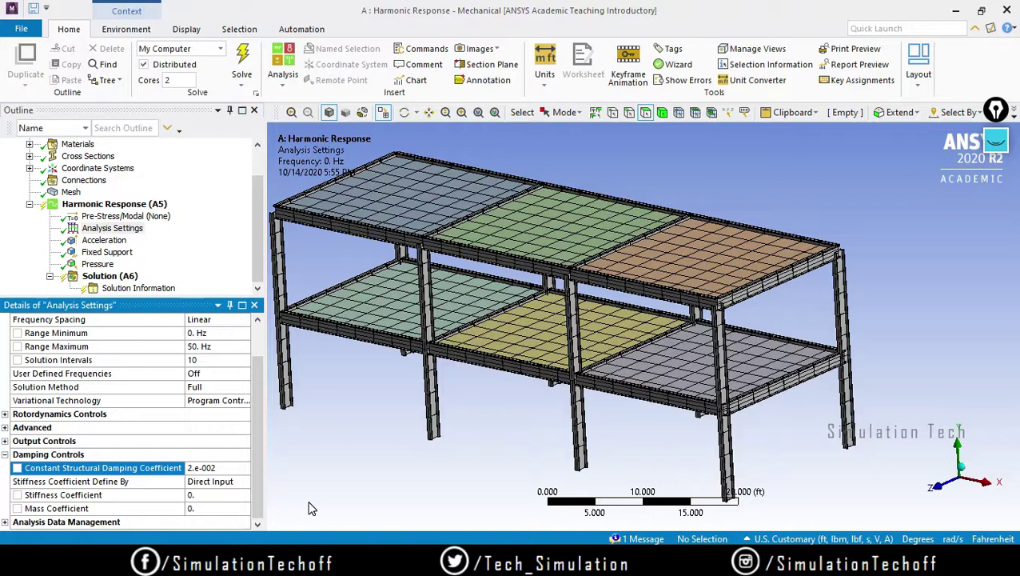
scroll(255, 456, "up", 1)
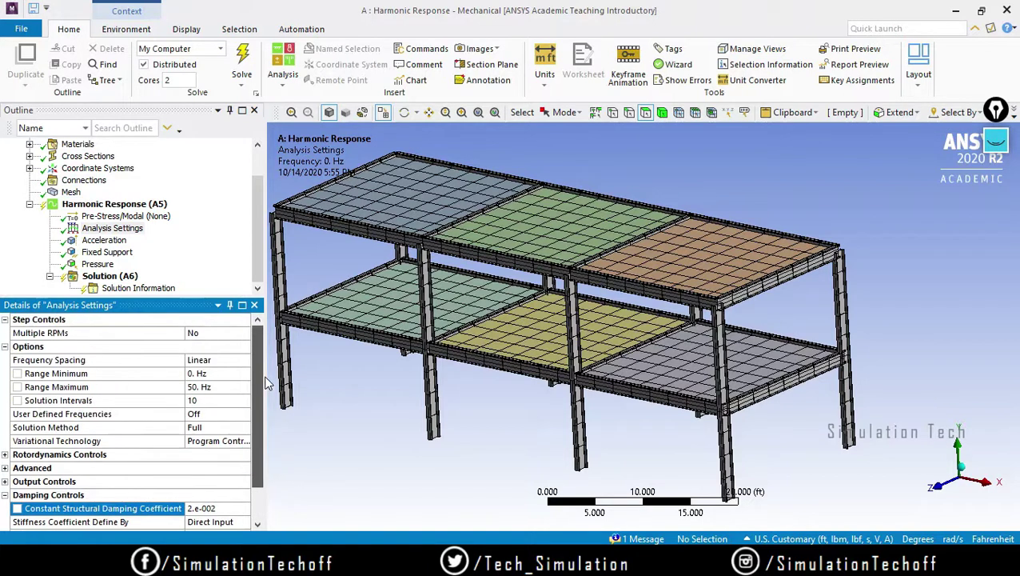
left_click(5, 495)
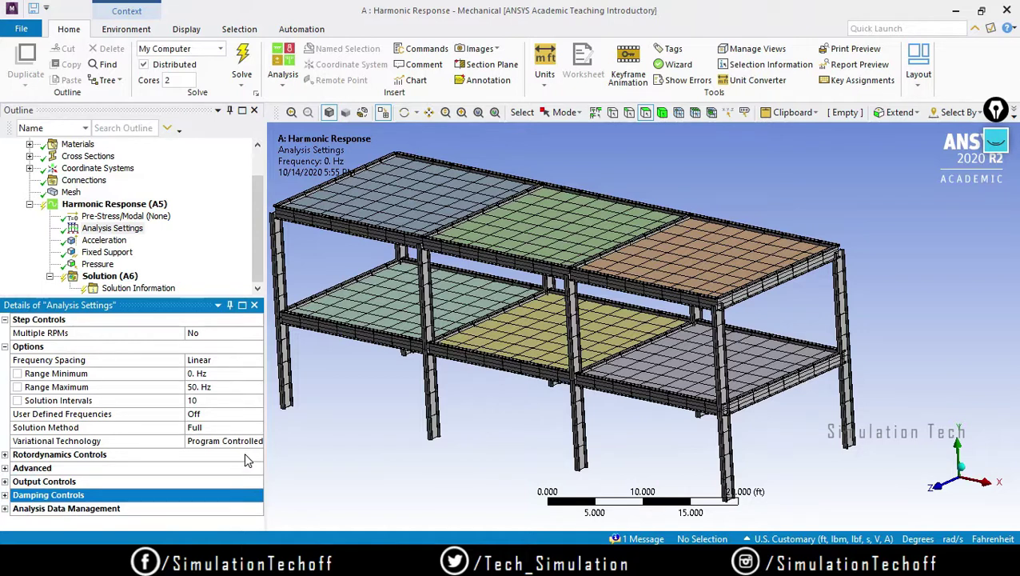
- Enlarge the Outline to show the whole tree, and write "freq vs Response" on a blank whiteboard before clearing and closing it
left_click_drag(256, 239, 254, 204)
left_click_drag(169, 297, 158, 404)
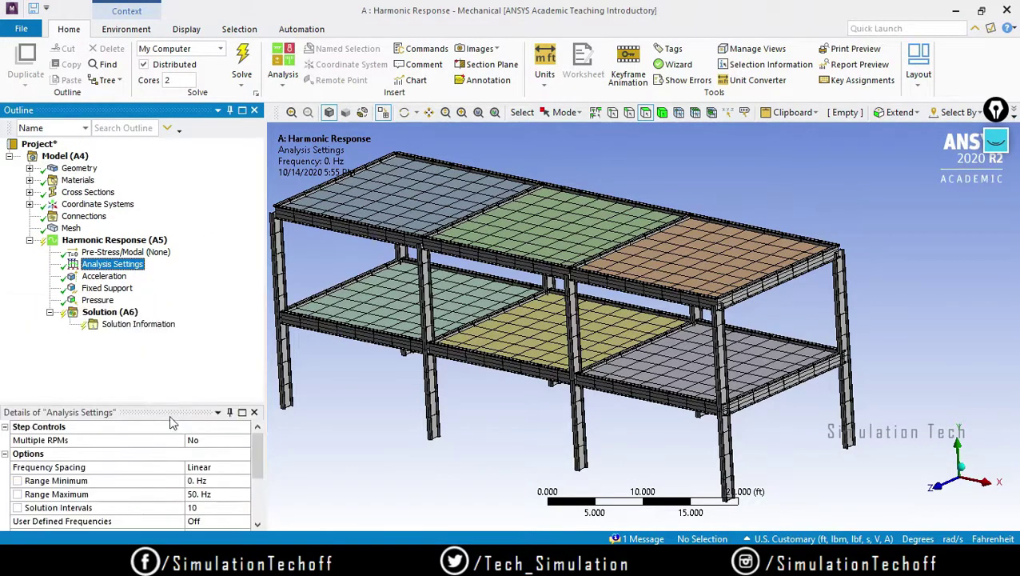
left_click(996, 320)
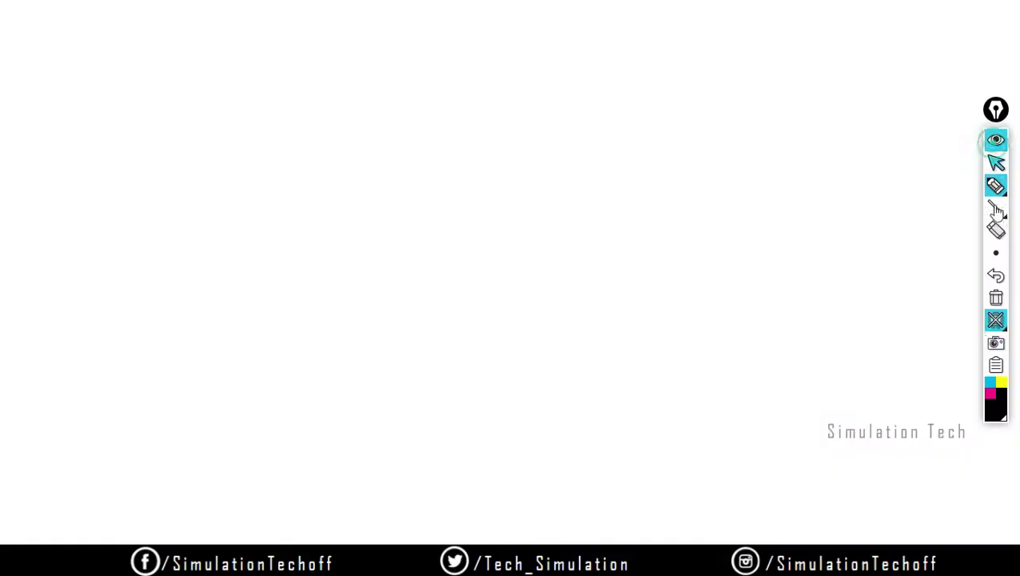
mouse_move(299, 233)
left_mouse_down()
mouse_move(290, 279)
mouse_move(337, 248)
mouse_move(373, 255)
mouse_move(374, 238)
mouse_move(384, 271)
left_mouse_up()
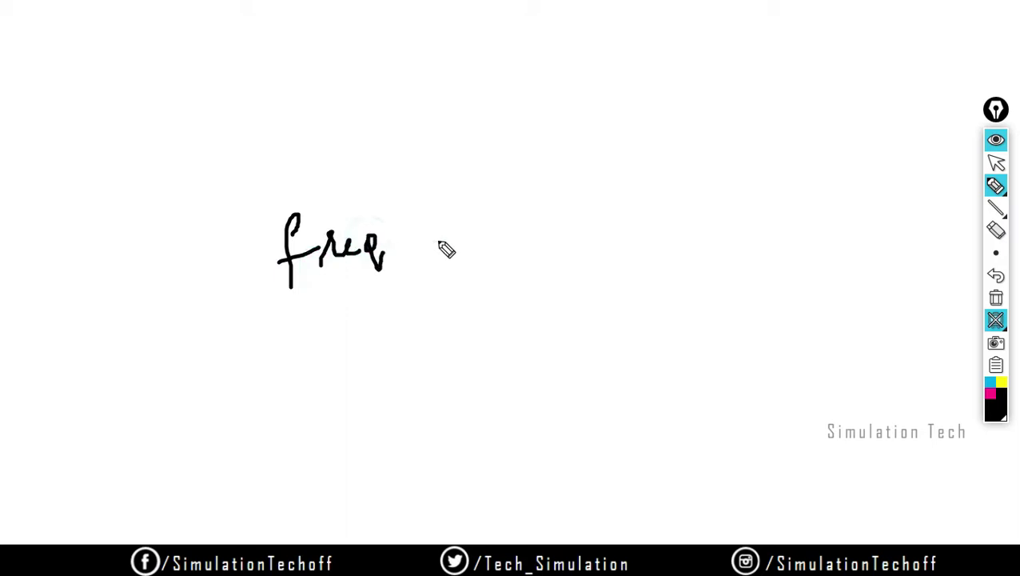
mouse_move(457, 227)
left_mouse_down()
mouse_move(486, 227)
mouse_move(506, 257)
left_mouse_up()
mouse_move(591, 213)
left_mouse_down()
mouse_move(599, 257)
mouse_move(657, 228)
mouse_move(642, 228)
mouse_move(674, 262)
mouse_move(679, 218)
mouse_move(684, 239)
mouse_move(760, 188)
mouse_move(809, 218)
left_mouse_up()
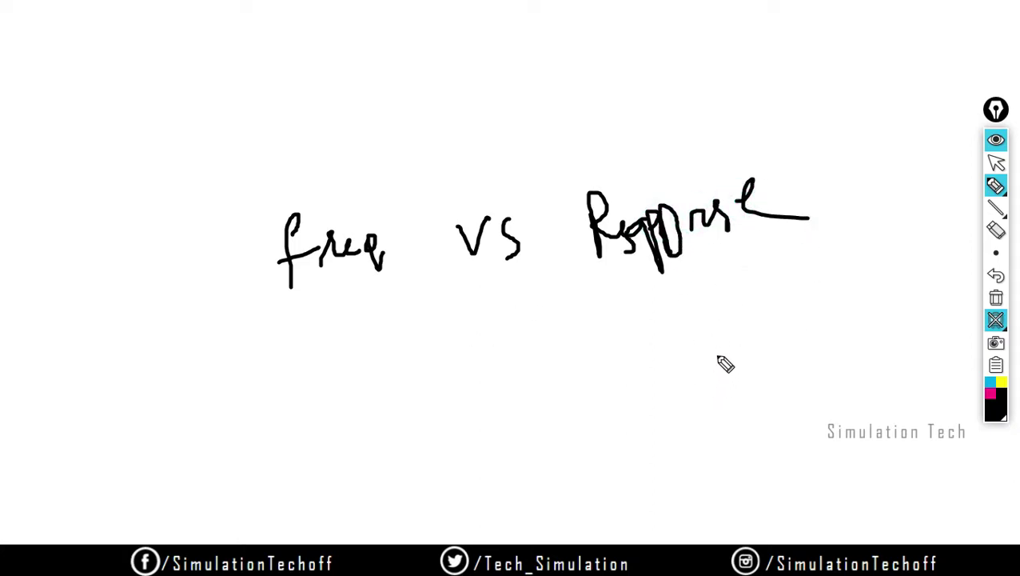
left_click(996, 295)
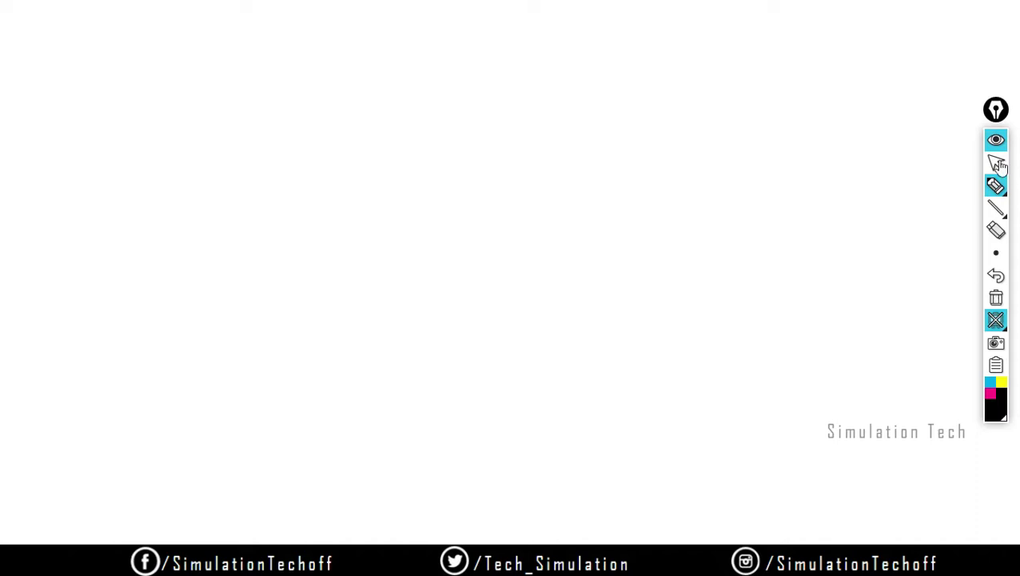
left_click(997, 162)
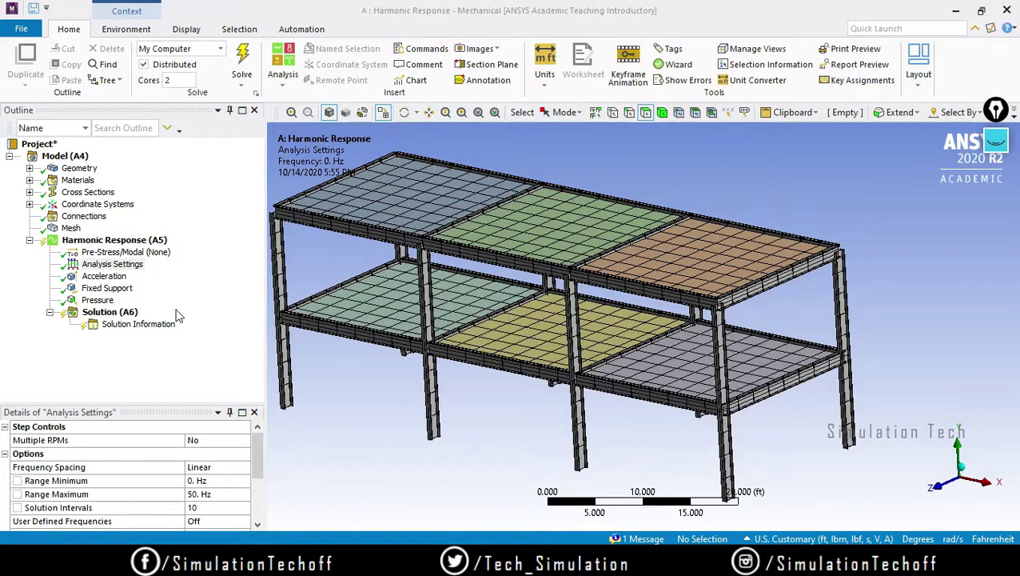
- Insert a Deformation Frequency Response result under Solution (A6)
left_click(100, 312)
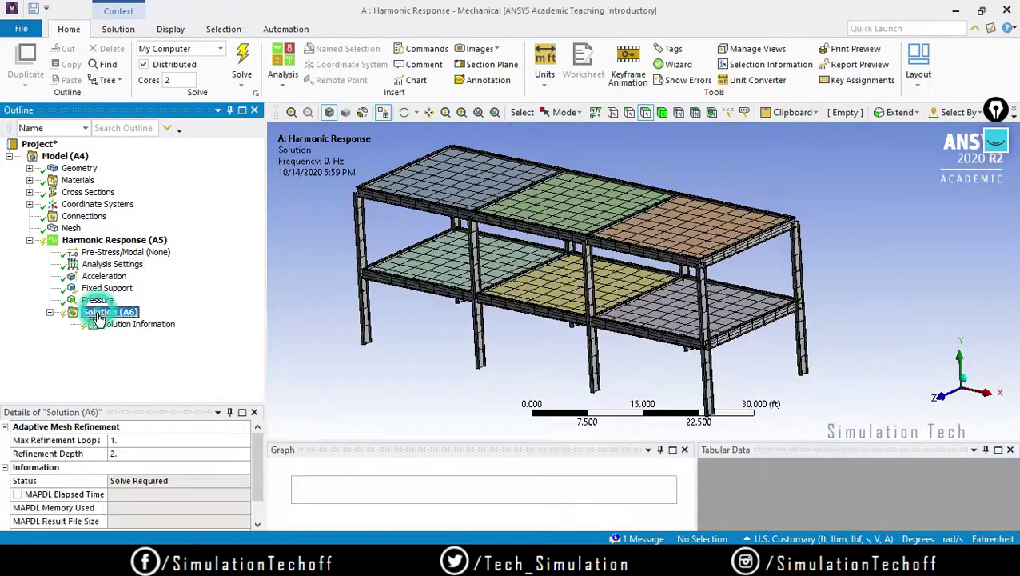
right_click(96, 313)
mouse_move(165, 325)
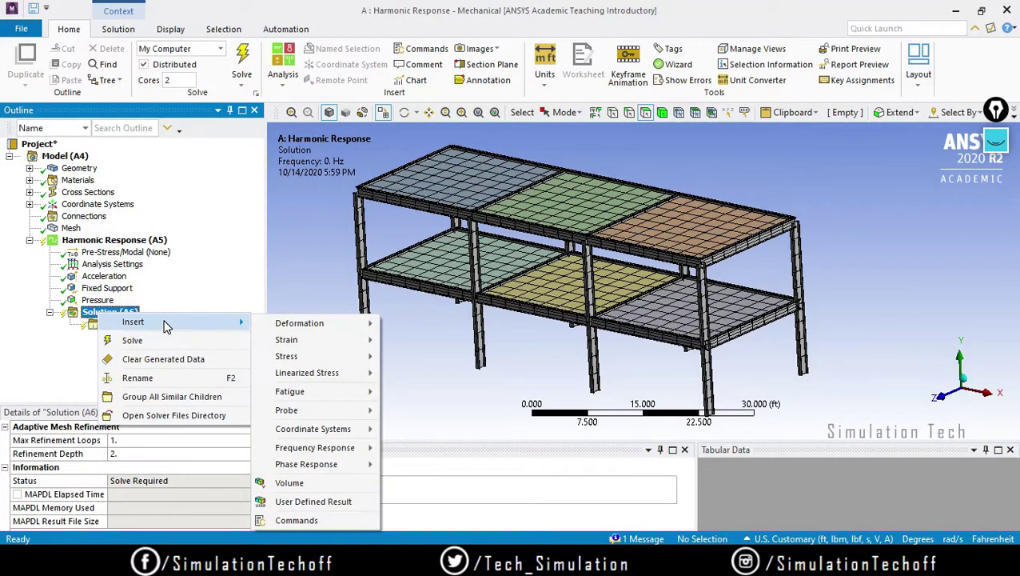
mouse_move(288, 330)
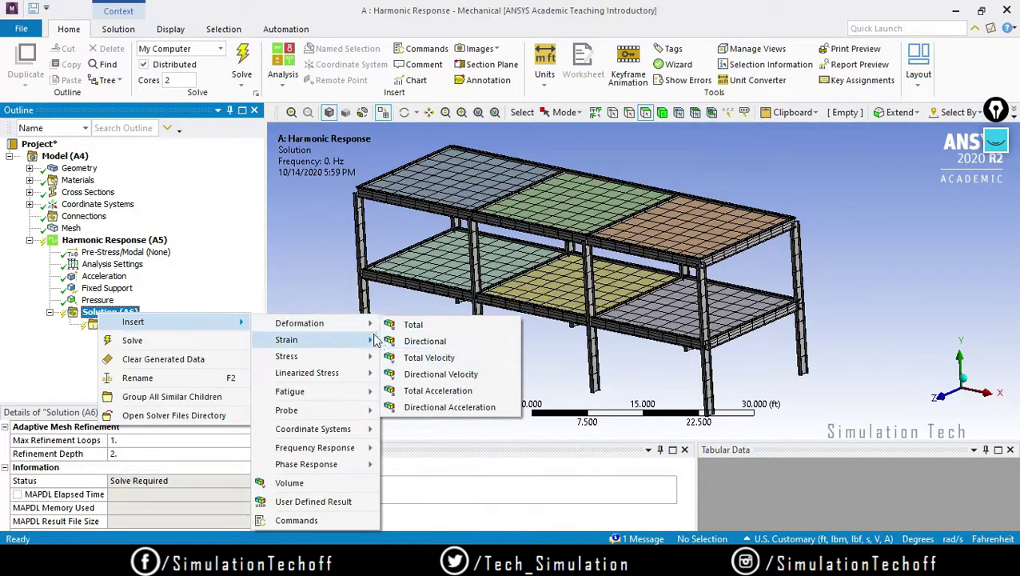
mouse_move(348, 341)
mouse_move(326, 452)
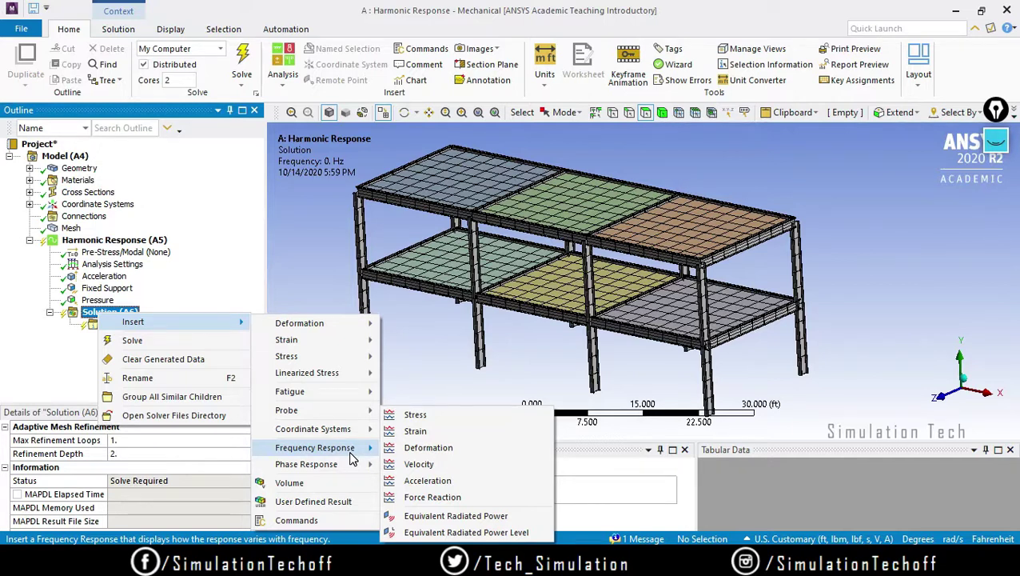
left_click(431, 449)
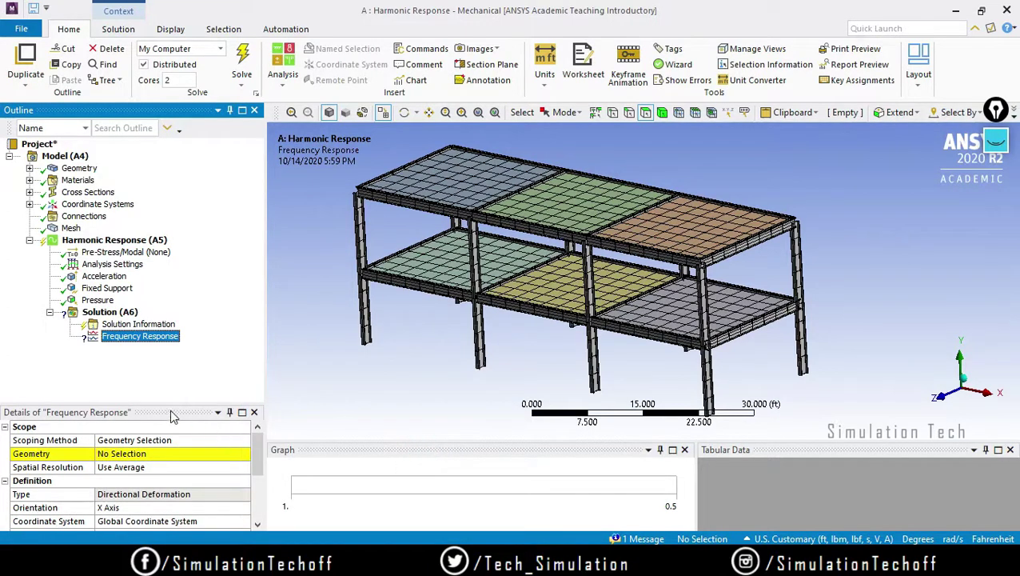
- Scope the Frequency Response geometry to the grey floor panel at the near end of the lower storey
left_click_drag(168, 404, 167, 362)
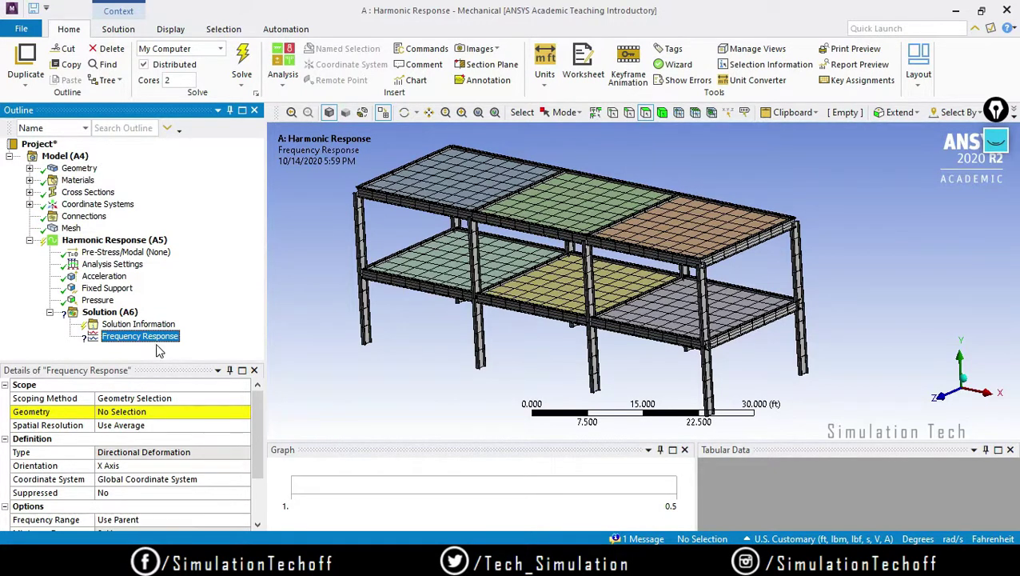
left_click(665, 320)
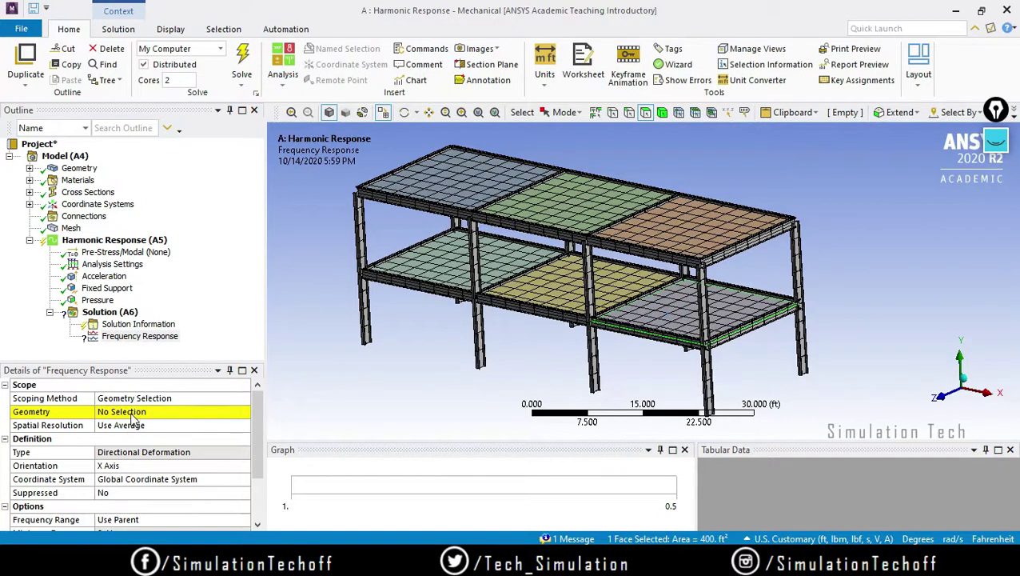
left_click(132, 411)
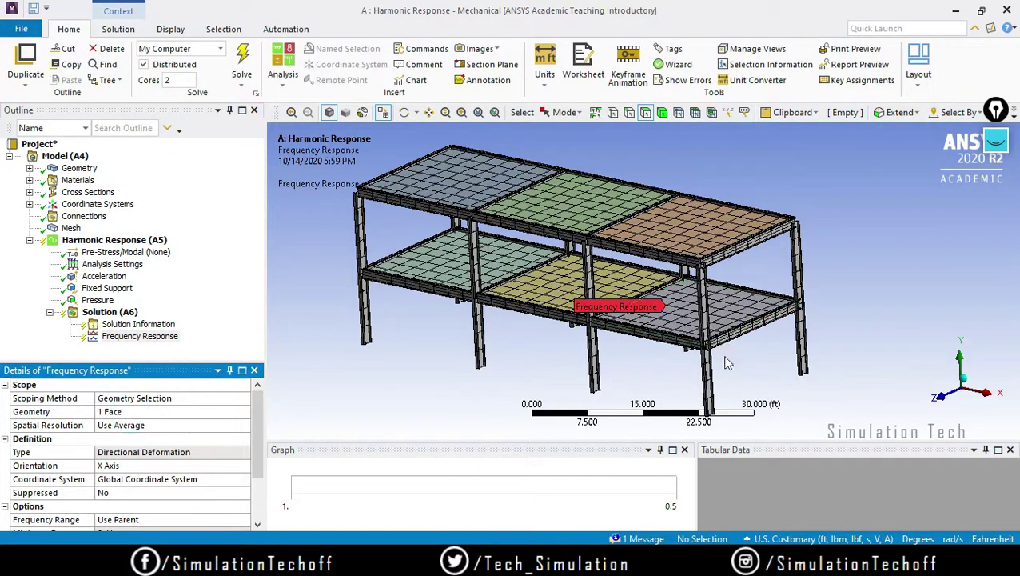
middle_click_drag(727, 363, 682, 378)
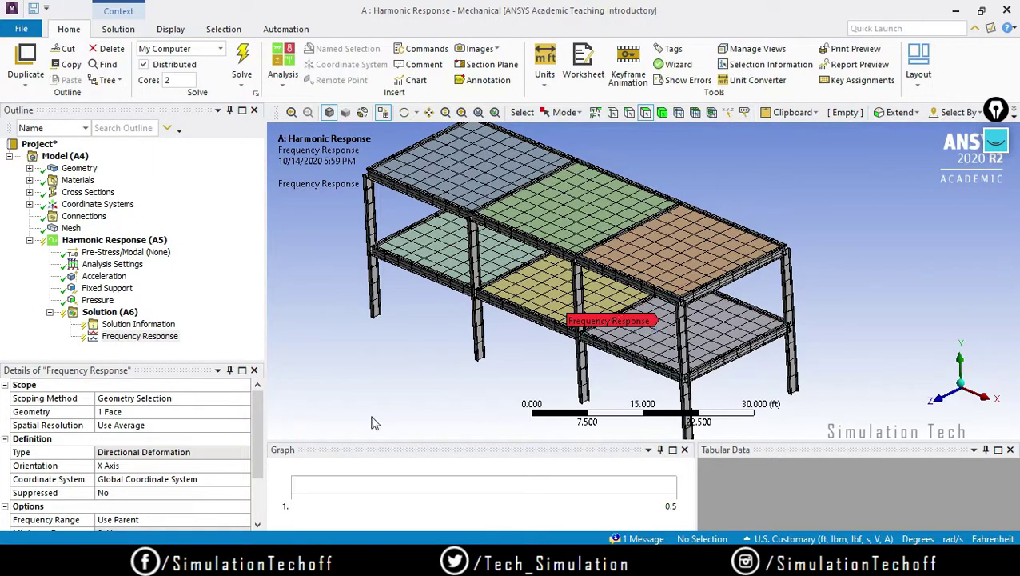
left_click_drag(256, 416, 257, 445)
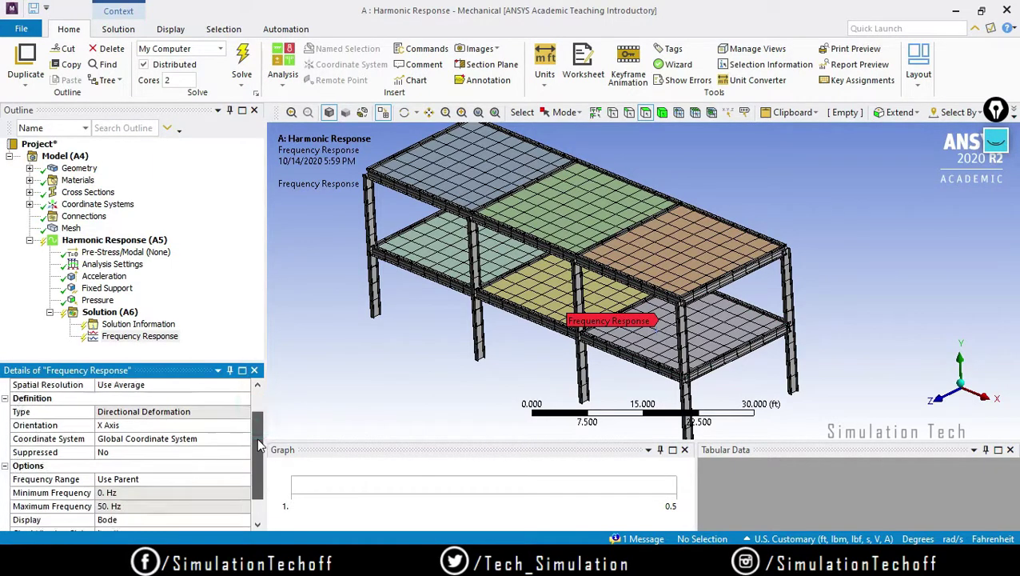
left_click(995, 144)
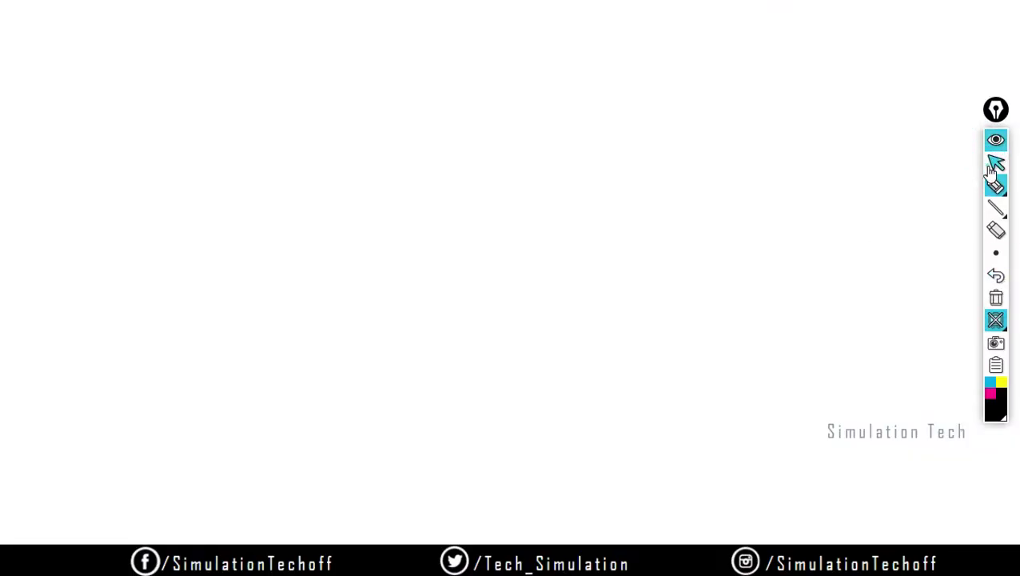
left_click(994, 166)
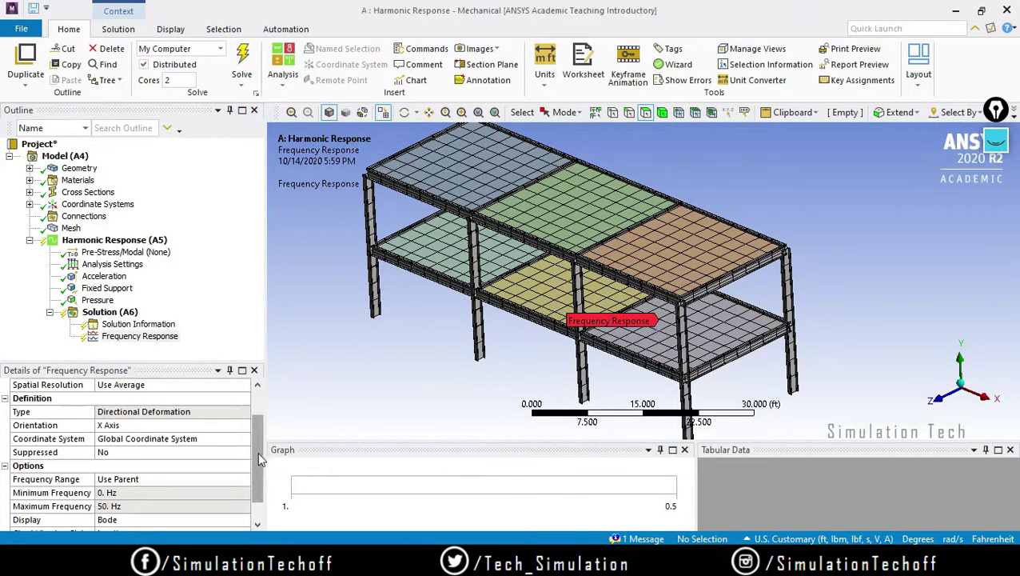
scroll(260, 425, "up", 1)
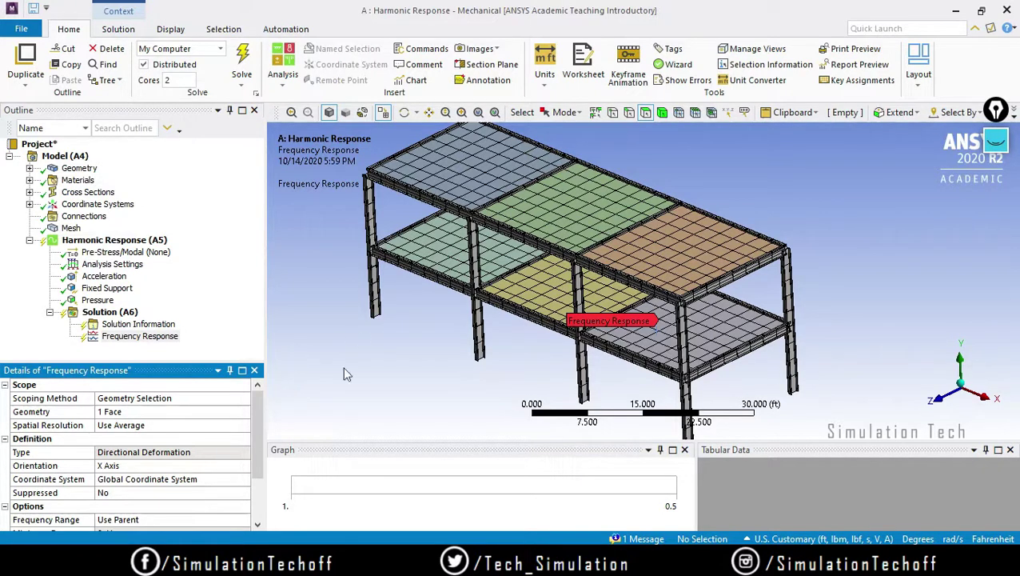
- Set the Orientation of the Frequency Response to Y Axis
left_click(230, 465)
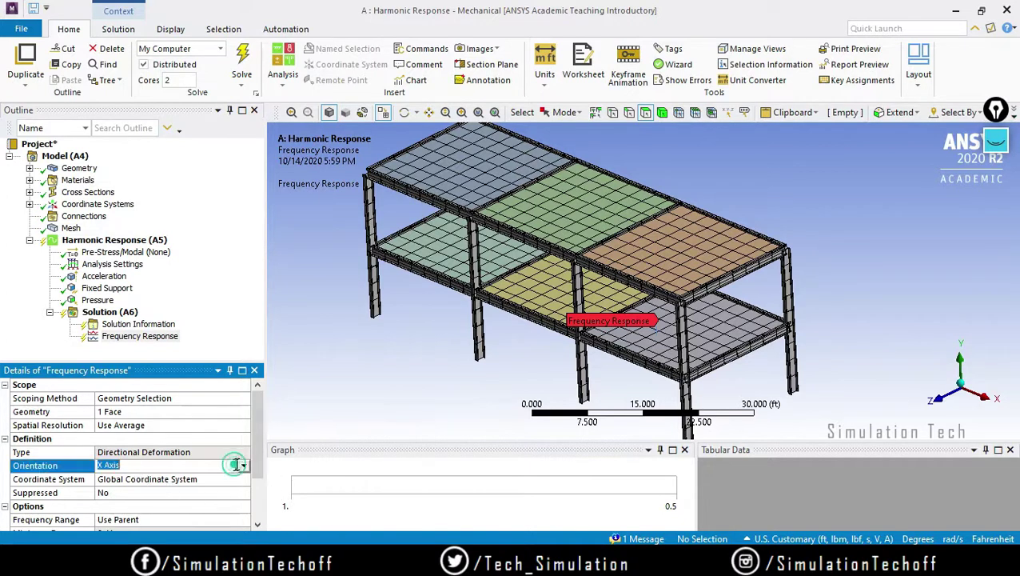
left_click(241, 465)
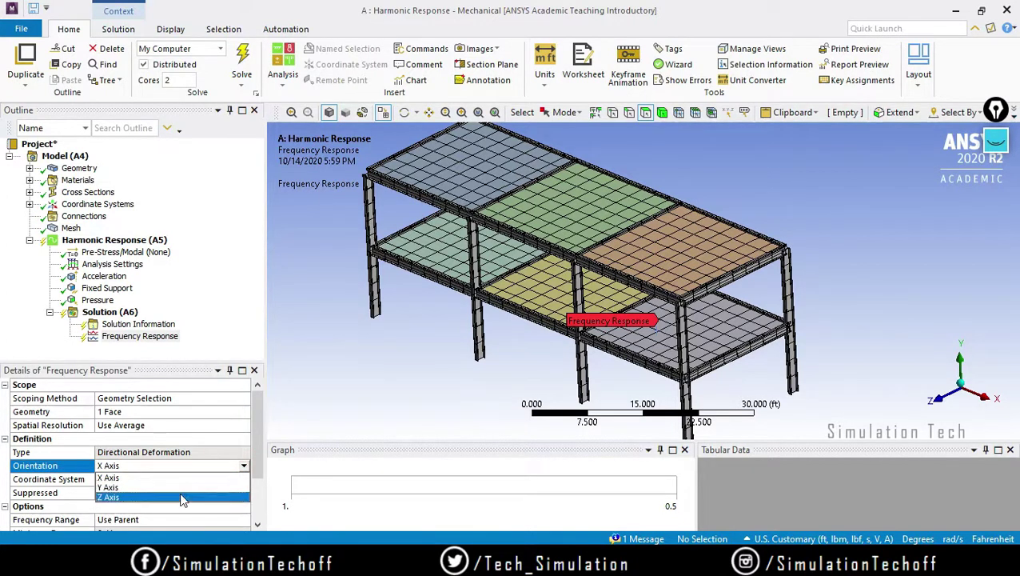
left_click(181, 477)
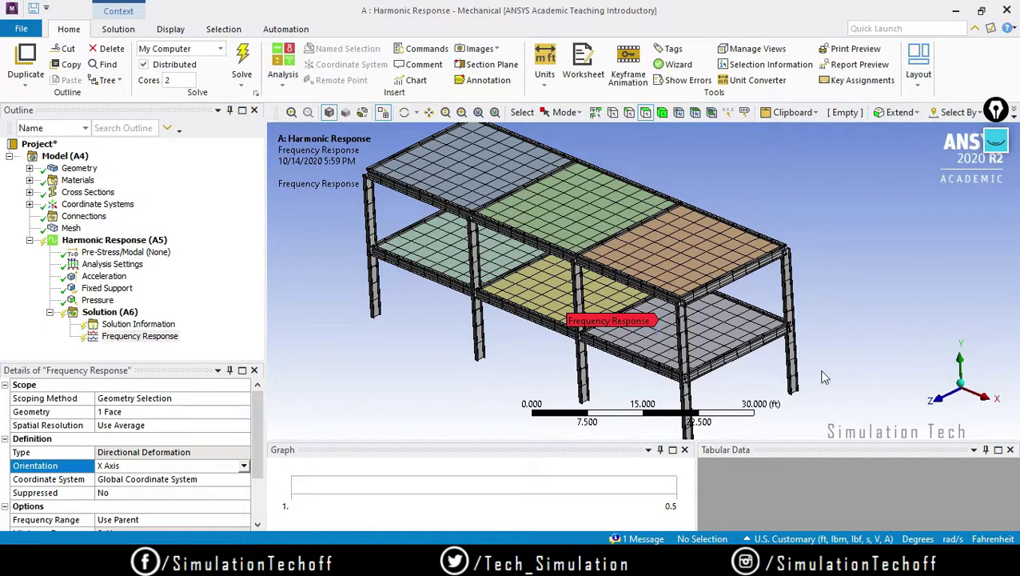
middle_click_drag(783, 372, 679, 366)
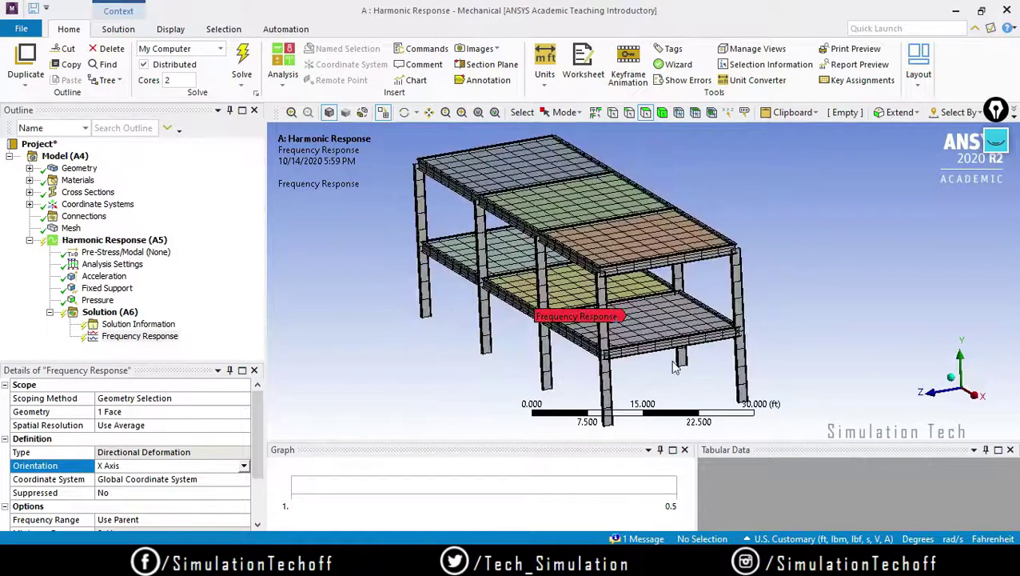
left_click(244, 466)
left_click(164, 485)
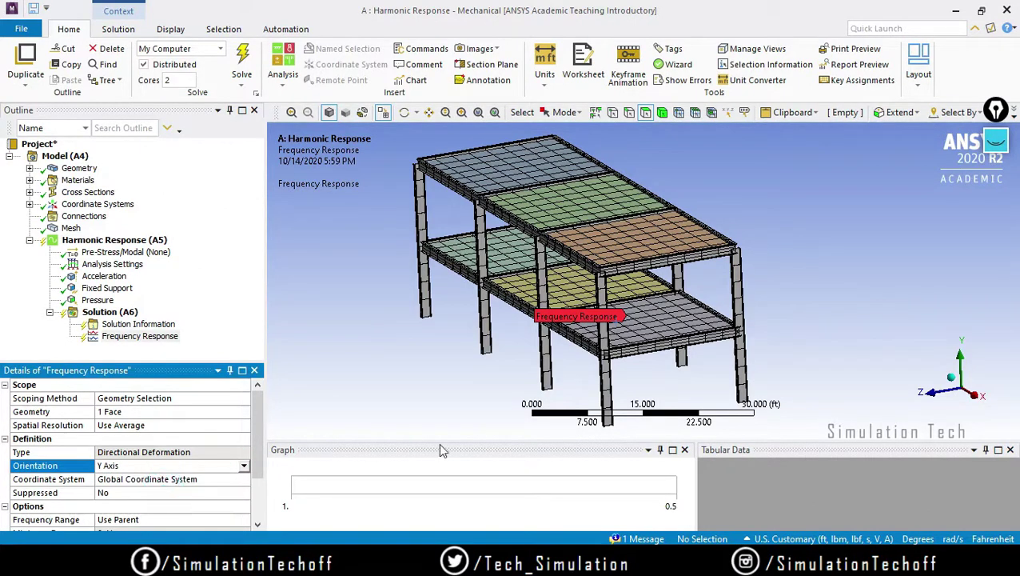
middle_click_drag(513, 406, 556, 402)
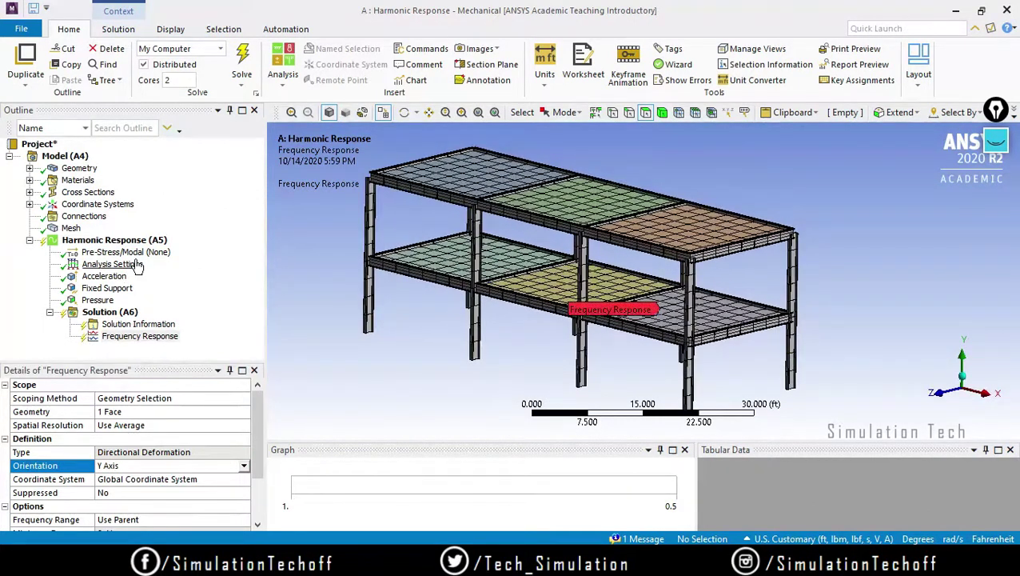
right_click(104, 242)
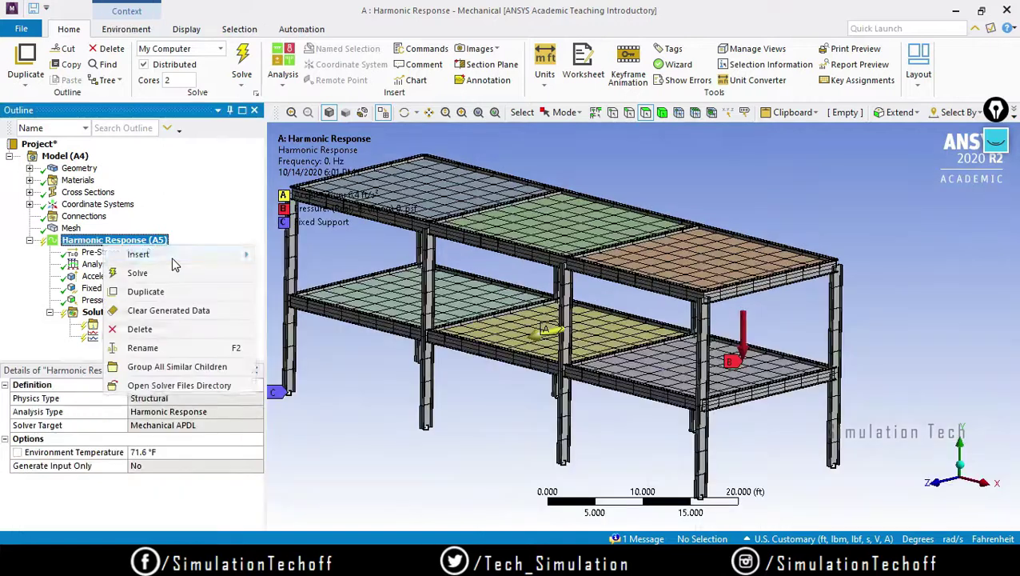
left_click(376, 446)
middle_click_drag(369, 441, 817, 460)
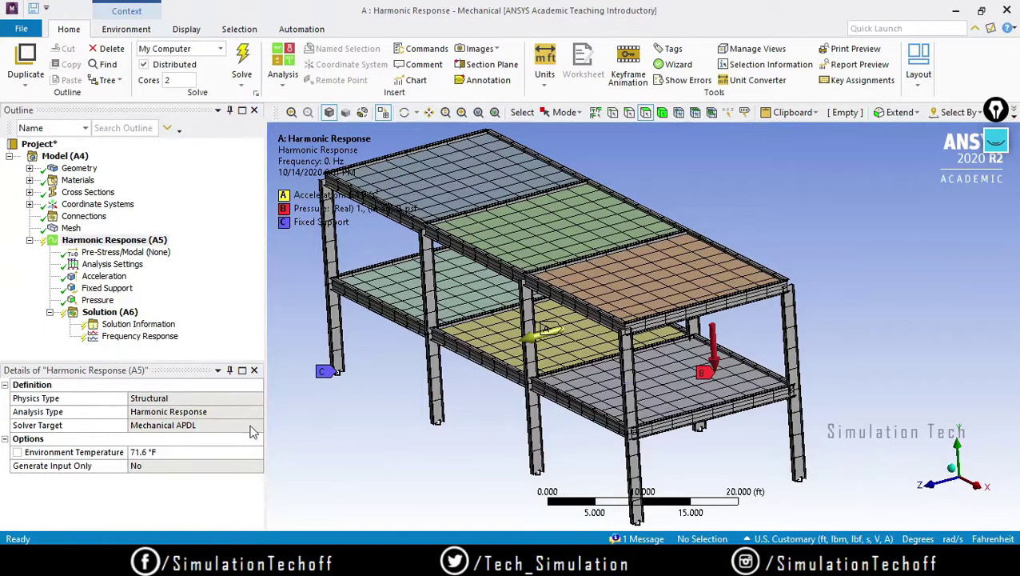
- Insert a second Deformation Frequency Response under Solution (A6) and delete it again
left_click(109, 312)
right_click(110, 312)
mouse_move(160, 321)
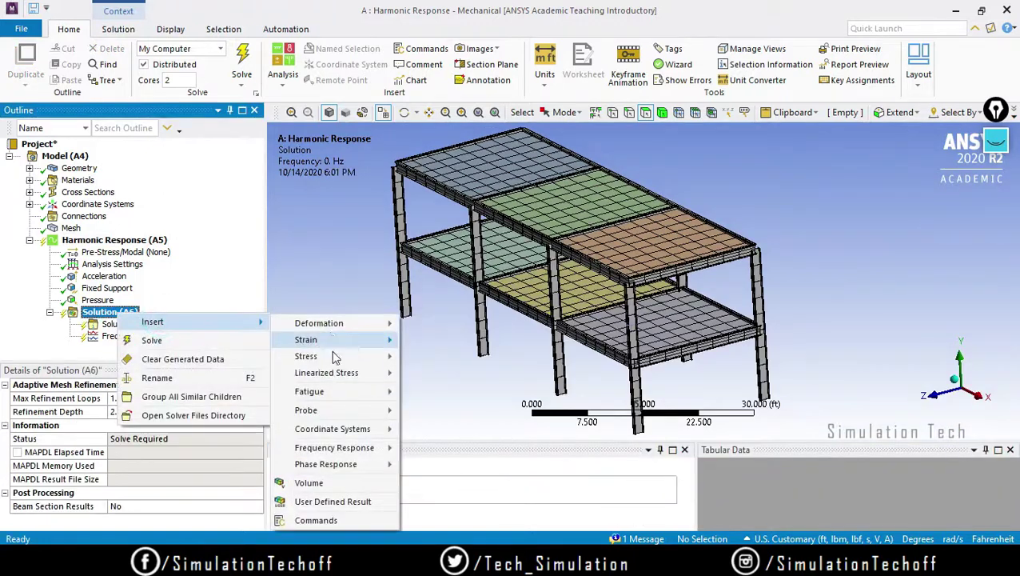
mouse_move(334, 448)
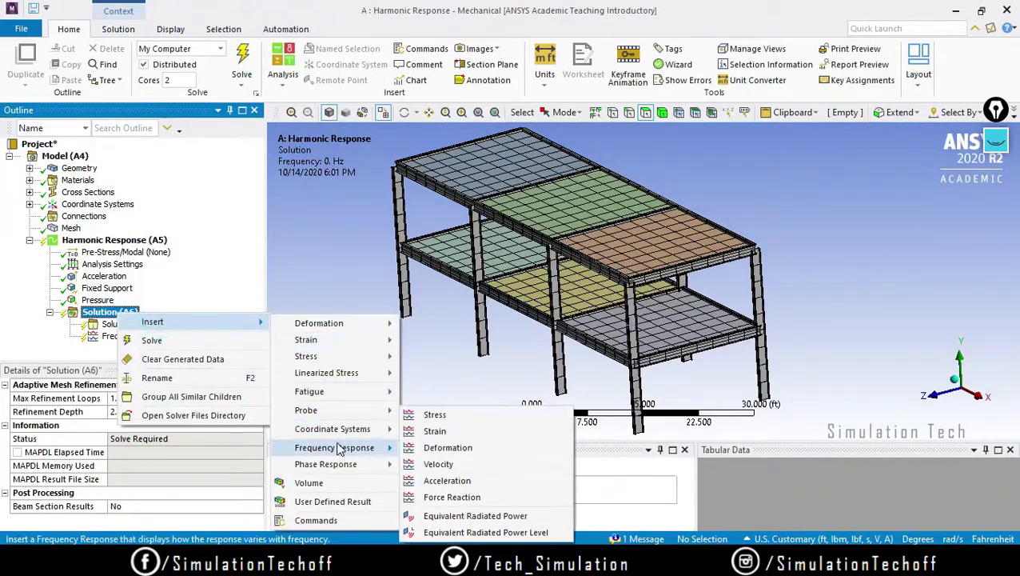
left_click(436, 449)
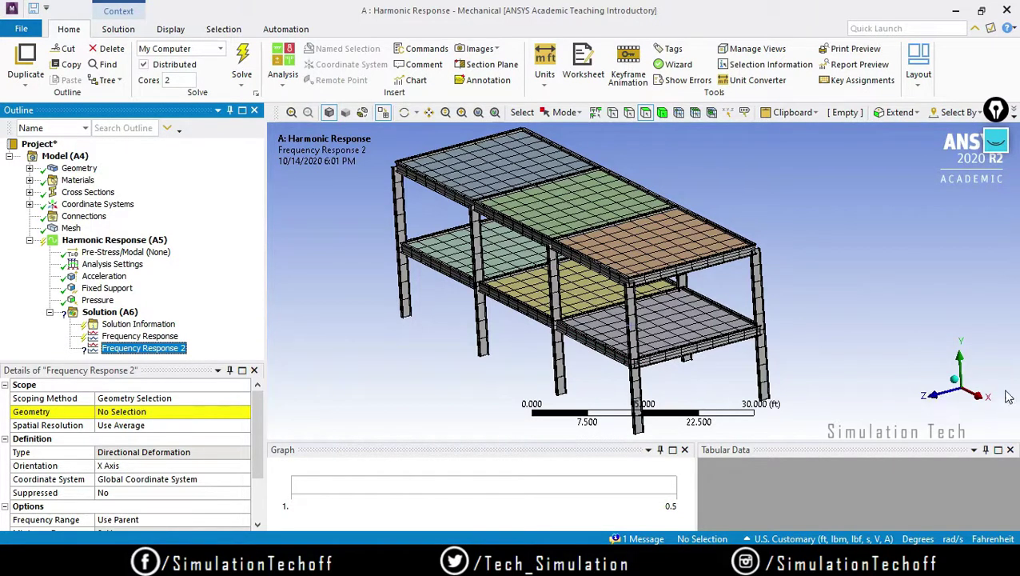
left_click(139, 352)
right_click(138, 352)
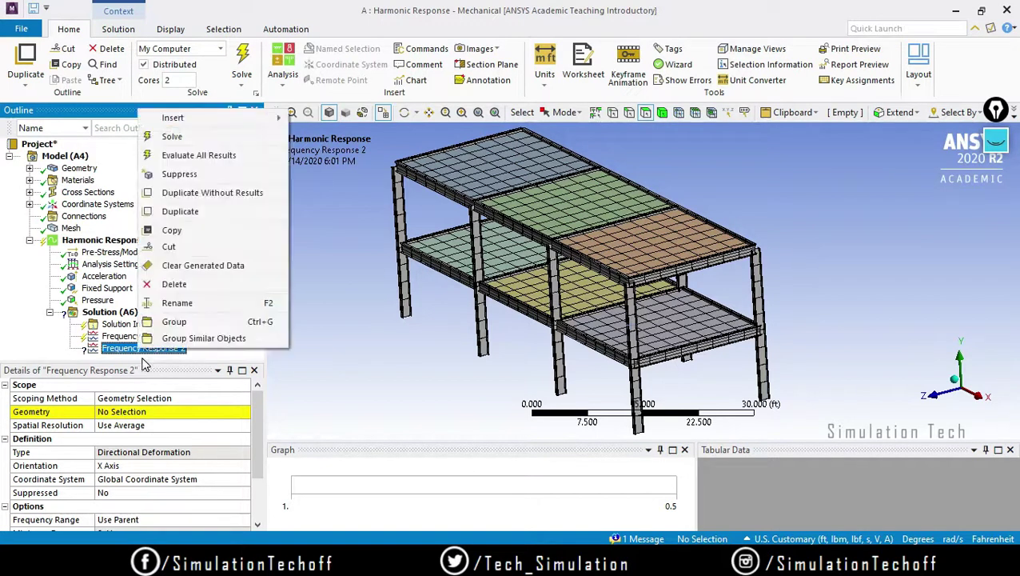
left_click(170, 282)
left_click(491, 334)
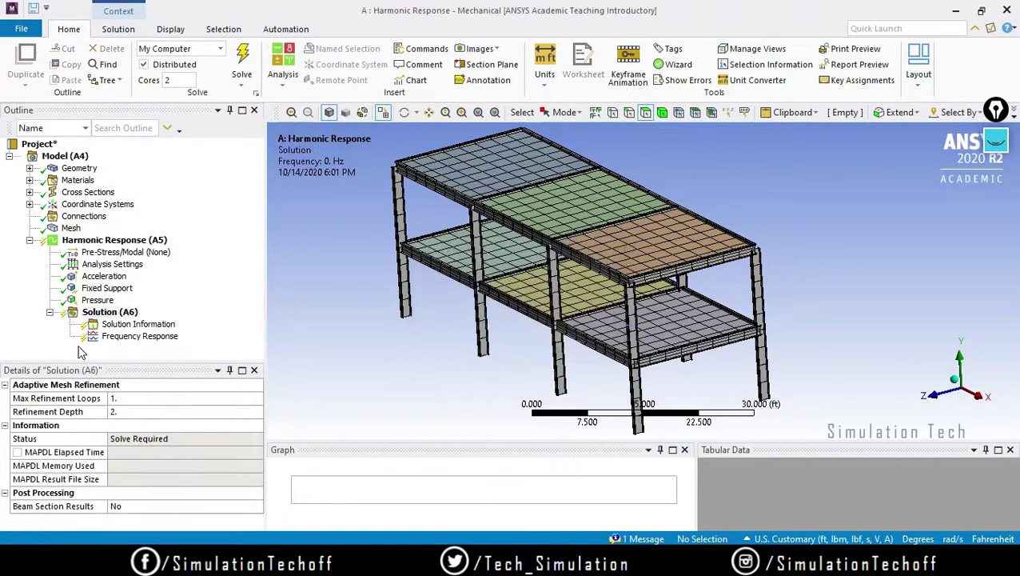
- Check the existing Frequency Response settings down to its display options and solve the harmonic response analysis
left_click(158, 339)
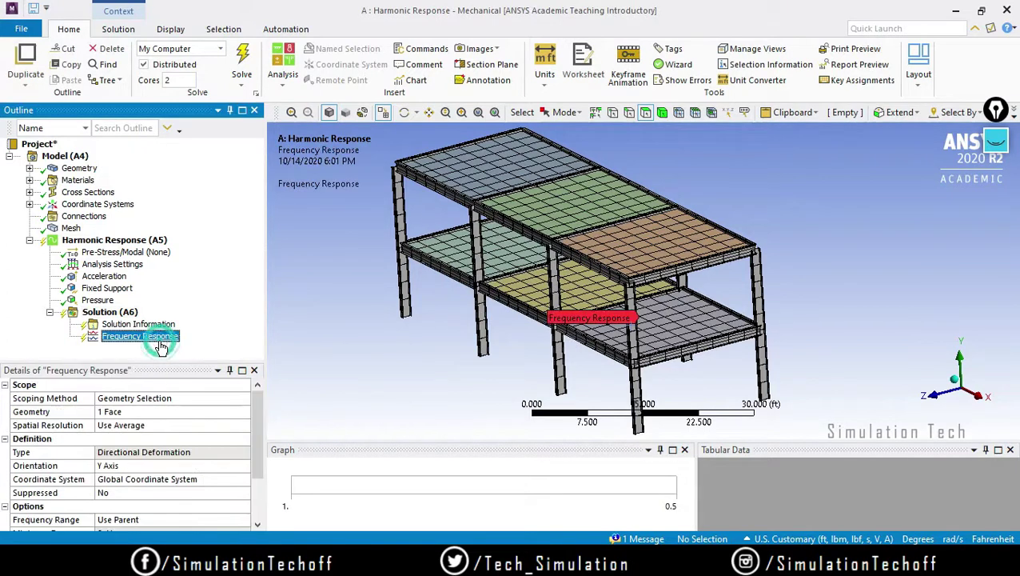
middle_click_drag(380, 379, 403, 368)
left_click_drag(256, 432, 256, 468)
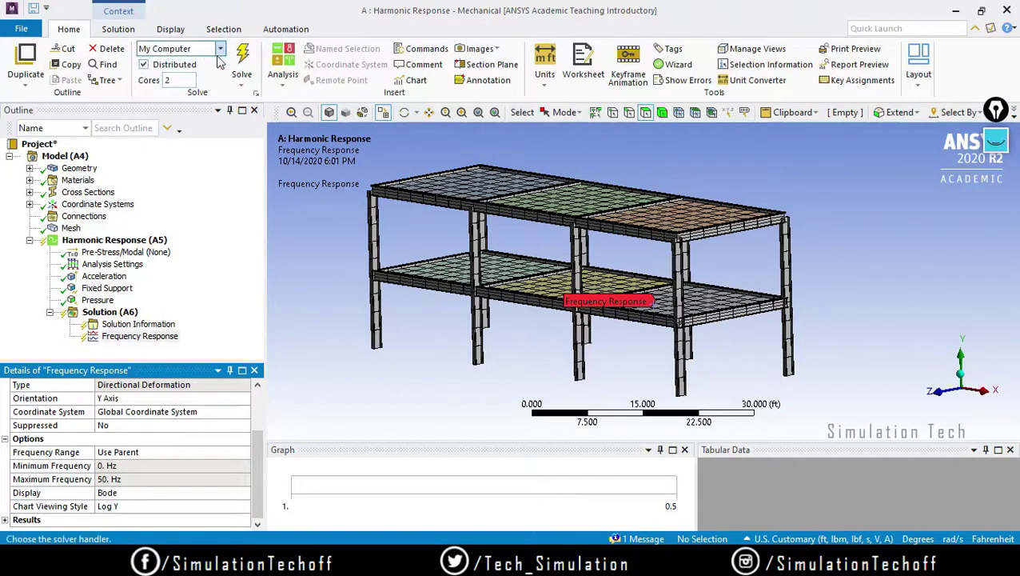
left_click(242, 64)
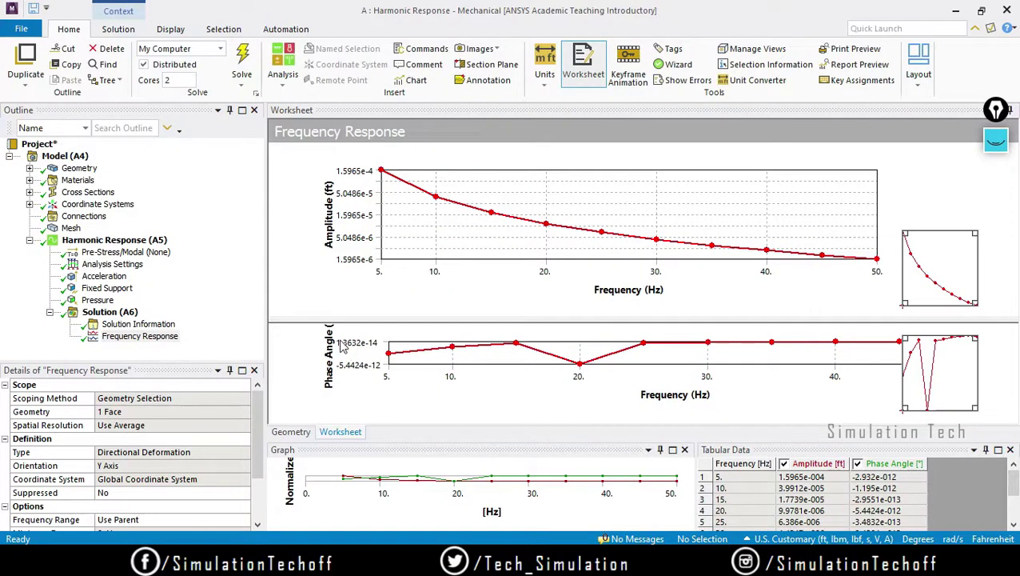
- Enlarge the amplitude plot in the Frequency Response worksheet and activate the cyan annotation pen without a whiteboard background
left_click_drag(545, 319, 543, 378)
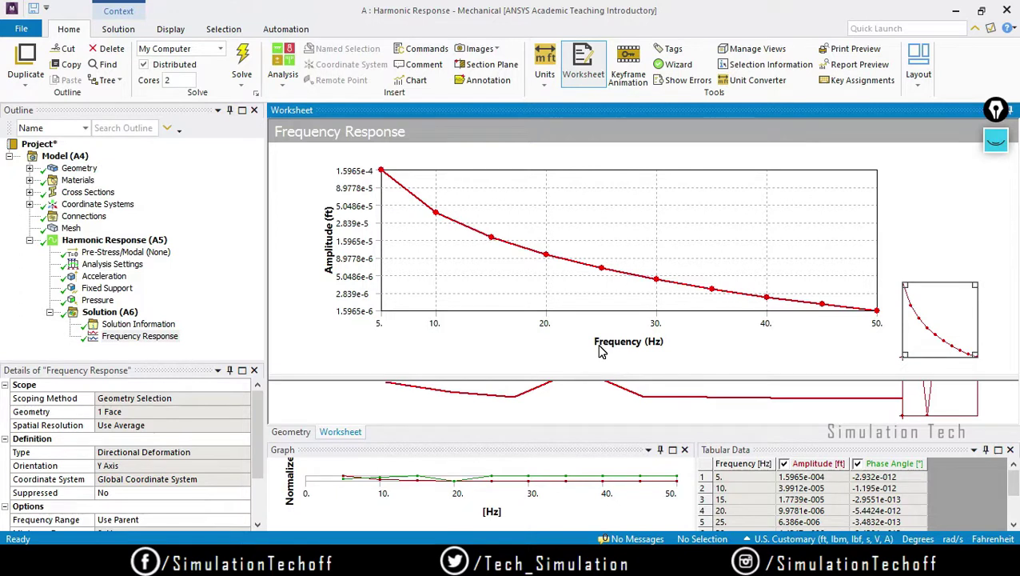
left_click(997, 140)
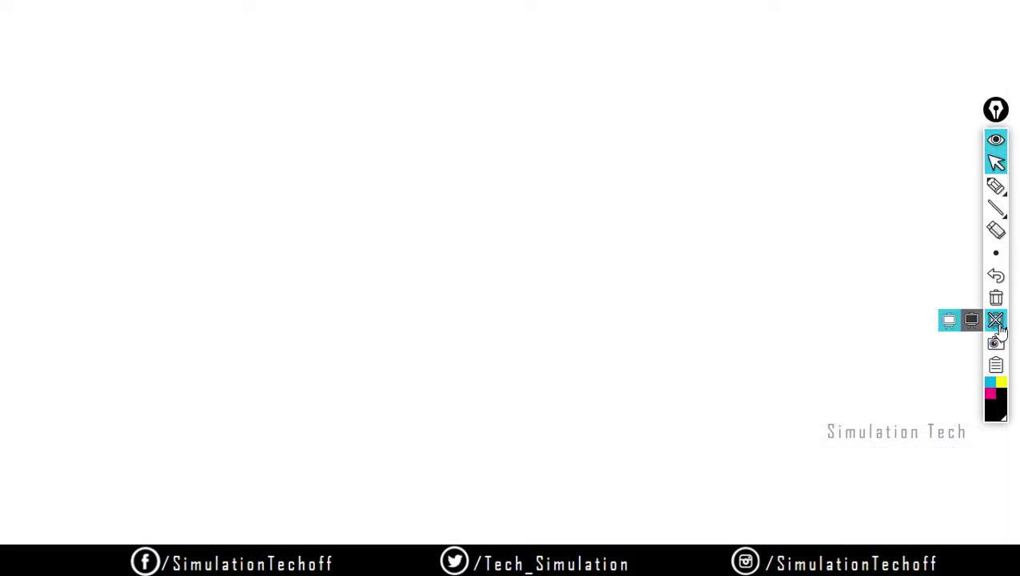
left_click(998, 323)
mouse_move(995, 409)
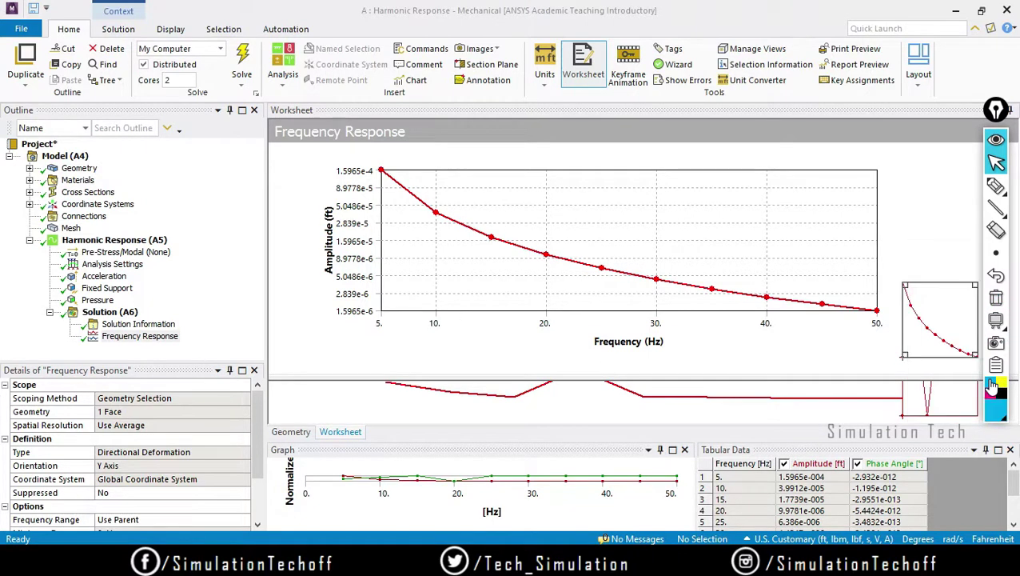
mouse_move(999, 195)
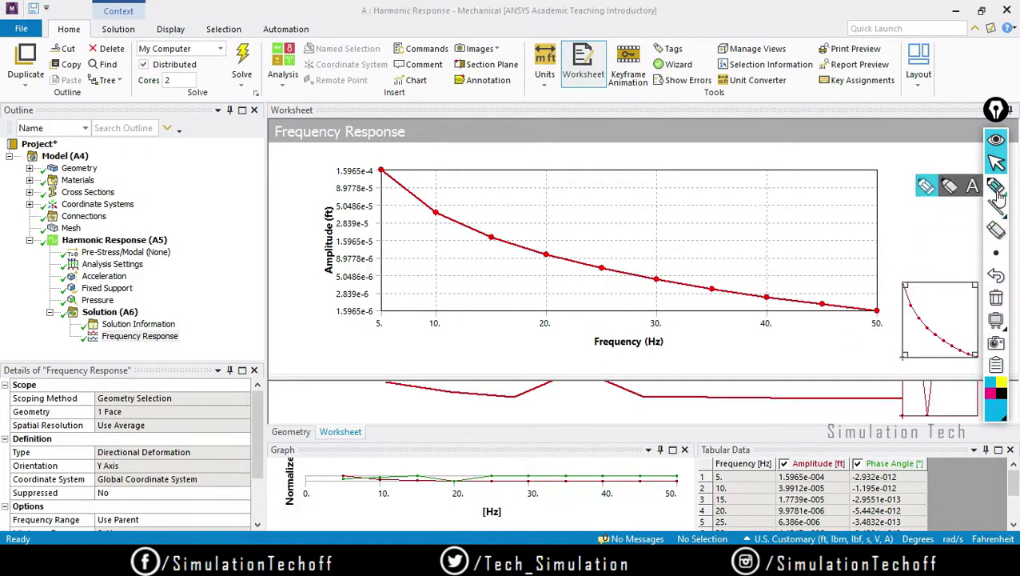
left_click(381, 164)
left_click(995, 188)
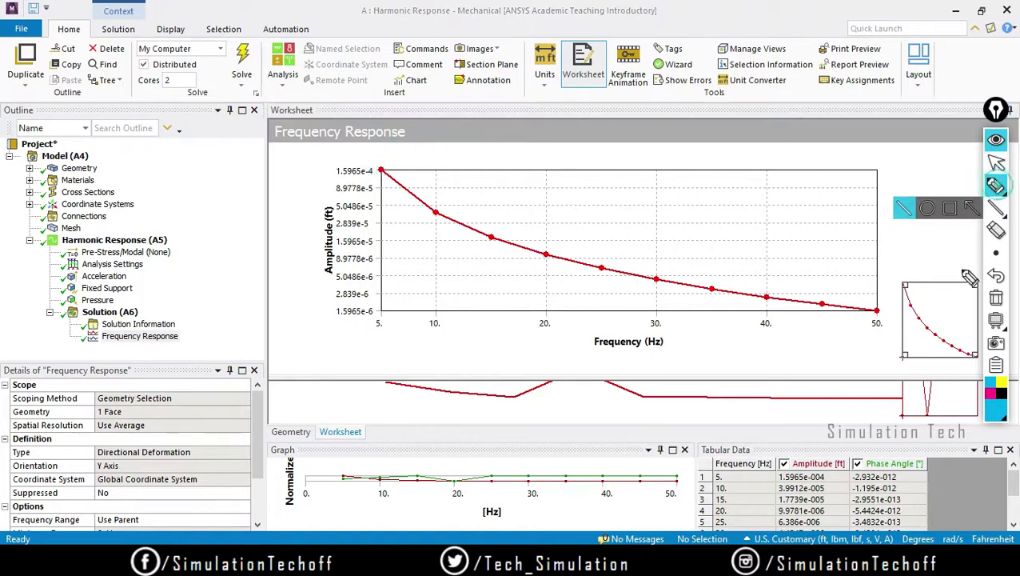
- Circle the first three amplitude points, underline the higher frequencies, outline the low- and high-frequency curve regions, and clear the annotations
mouse_move(381, 152)
left_mouse_down()
mouse_move(361, 206)
mouse_move(364, 157)
left_mouse_up()
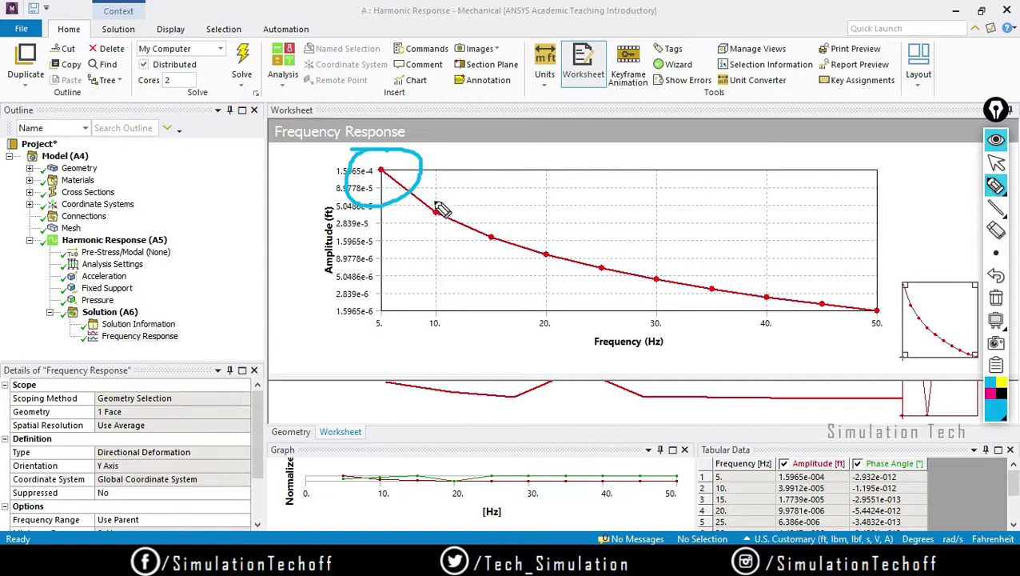
mouse_move(442, 210)
left_mouse_down()
mouse_move(439, 221)
mouse_move(484, 226)
left_mouse_up()
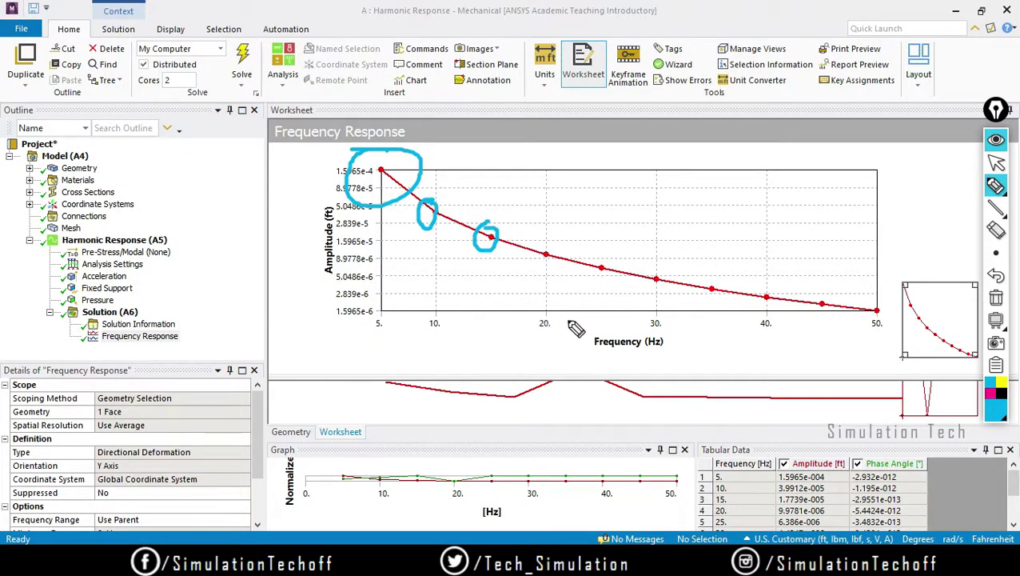
left_click_drag(537, 334, 579, 331)
left_click_drag(703, 336, 663, 338)
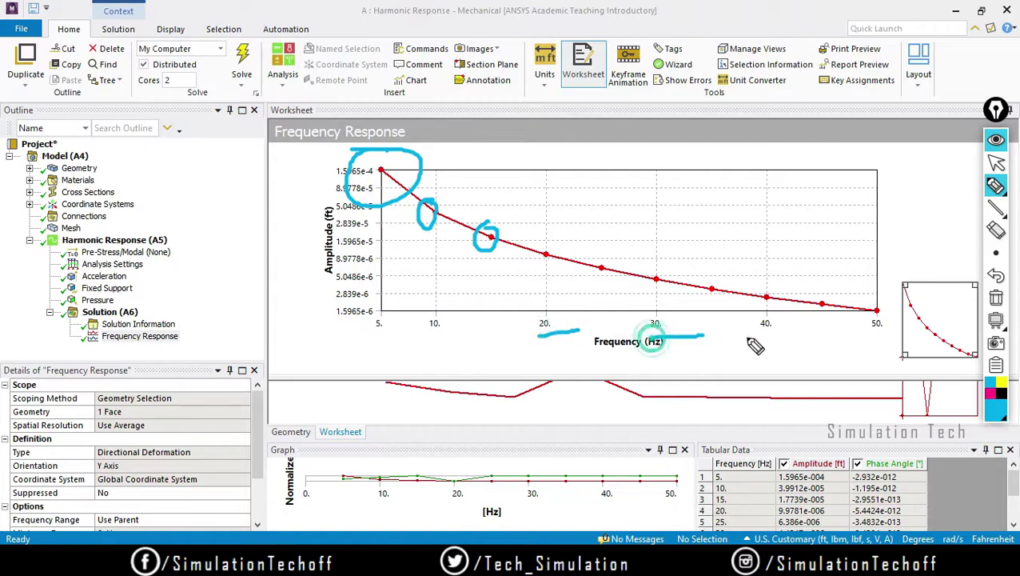
left_click_drag(787, 340, 864, 343)
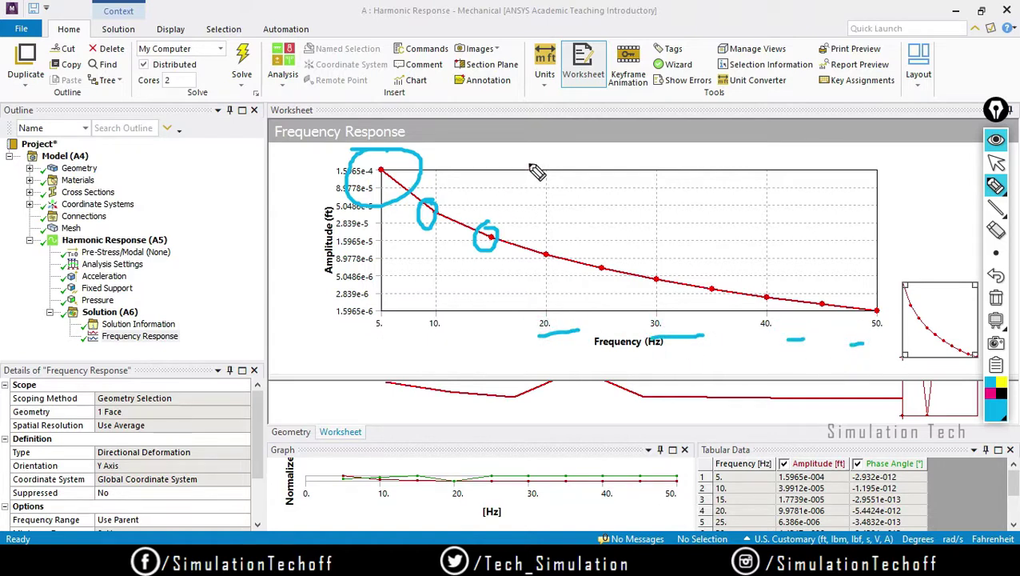
mouse_move(558, 220)
left_mouse_down()
mouse_move(654, 354)
mouse_move(781, 255)
mouse_move(664, 242)
left_mouse_up()
mouse_move(348, 169)
left_mouse_down()
mouse_move(307, 289)
mouse_move(472, 350)
mouse_move(507, 211)
mouse_move(354, 166)
left_mouse_up()
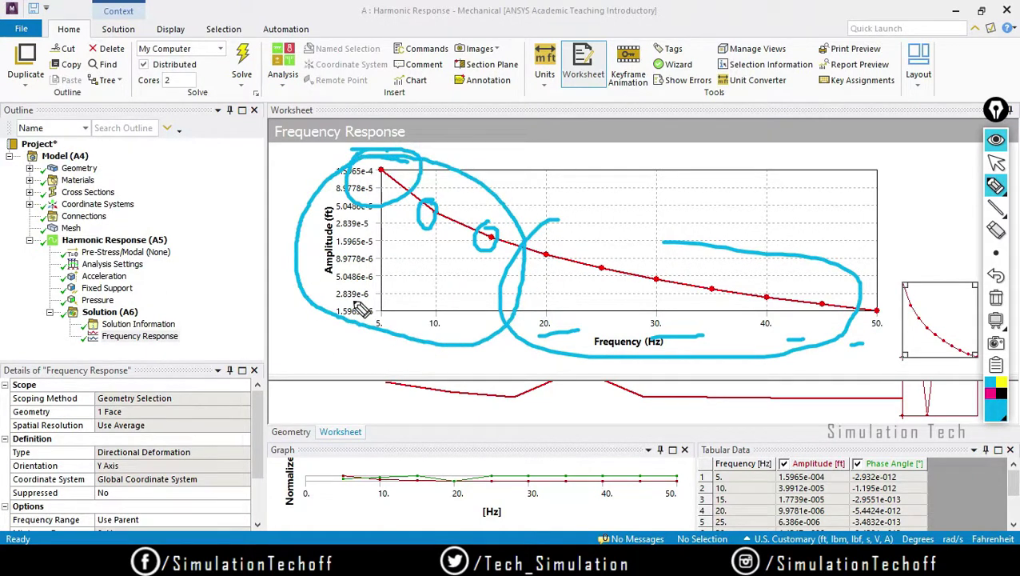
left_click(995, 297)
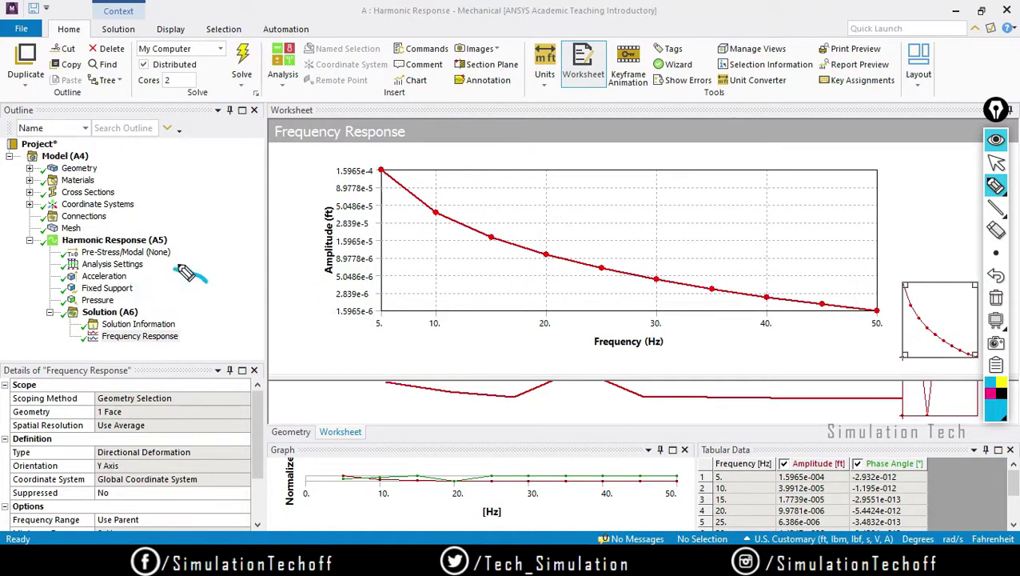
- Draw an arrow at Analysis Settings in the outline, erase it, and review the frequency range and solution intervals
mouse_move(206, 280)
left_mouse_down()
mouse_move(170, 267)
mouse_move(181, 270)
left_mouse_up()
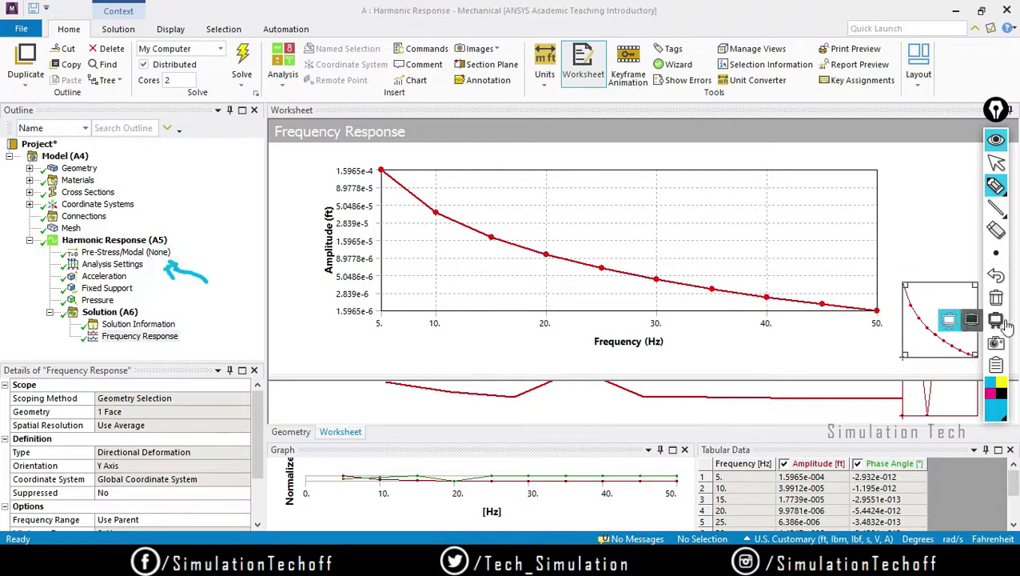
left_click(995, 297)
left_click(996, 162)
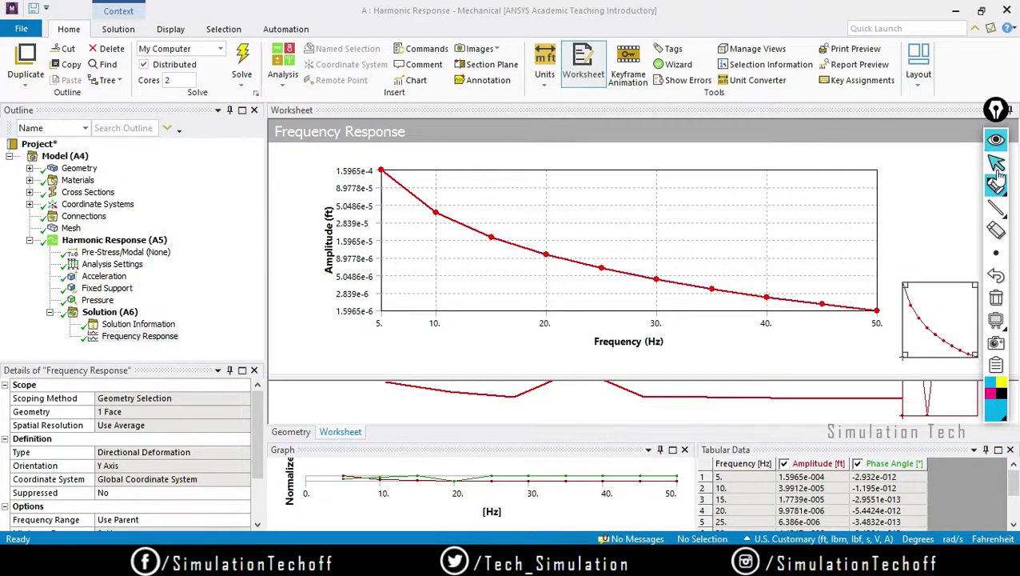
left_click(112, 265)
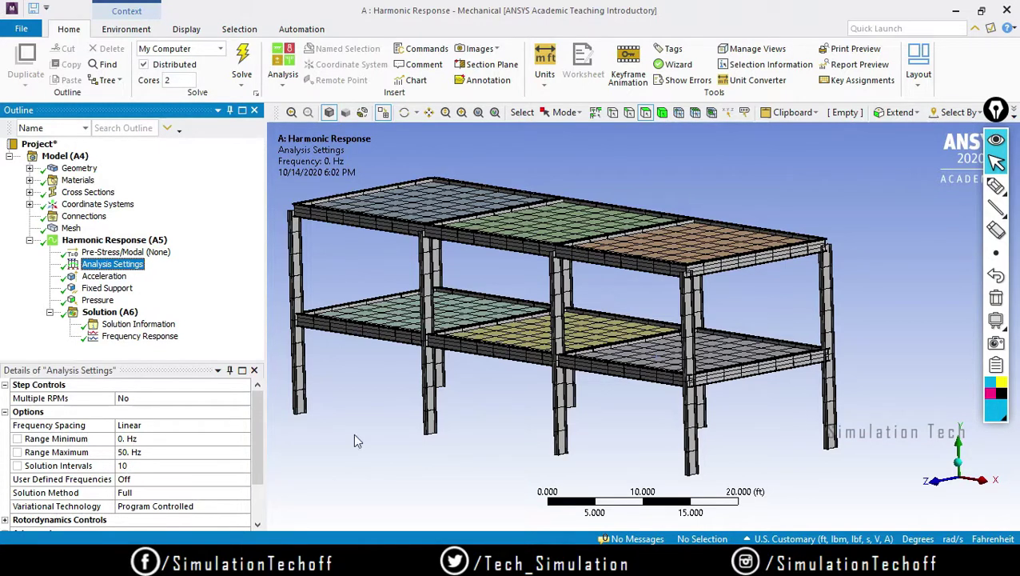
- Reopen the Frequency Response plot, draw a downward arrow, cross the first five amplitude points, and clear the annotations
left_click(140, 336)
mouse_move(996, 212)
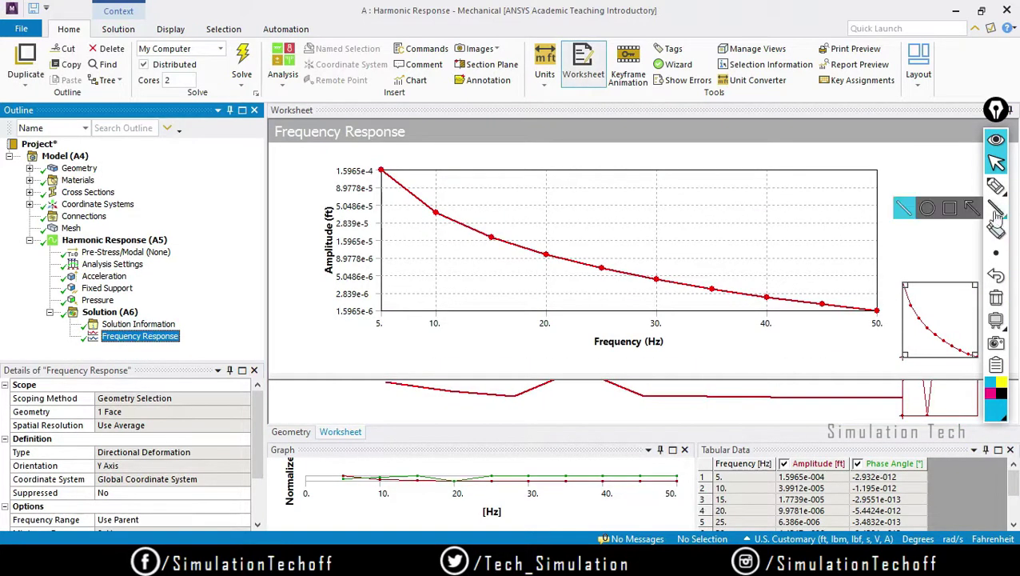
left_click(995, 185)
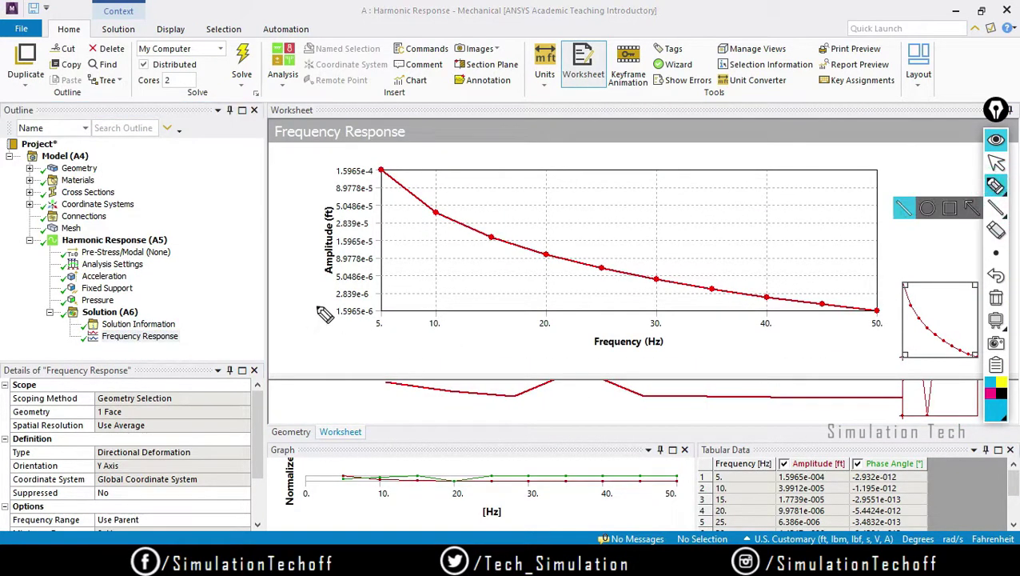
mouse_move(304, 290)
left_mouse_down()
mouse_move(301, 337)
mouse_move(314, 339)
mouse_move(315, 324)
left_mouse_up()
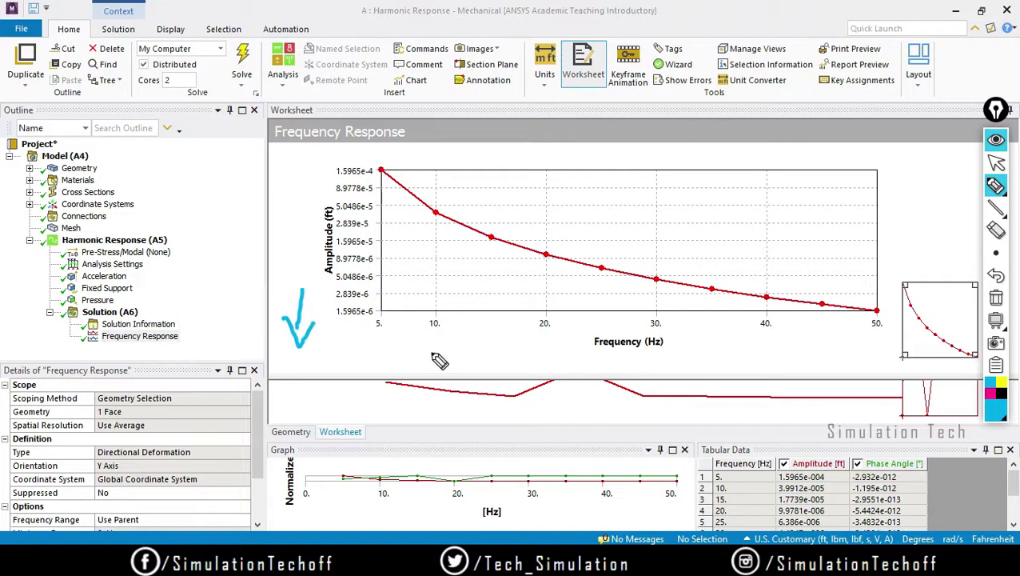
left_click_drag(370, 163, 387, 181)
left_click_drag(387, 164, 373, 181)
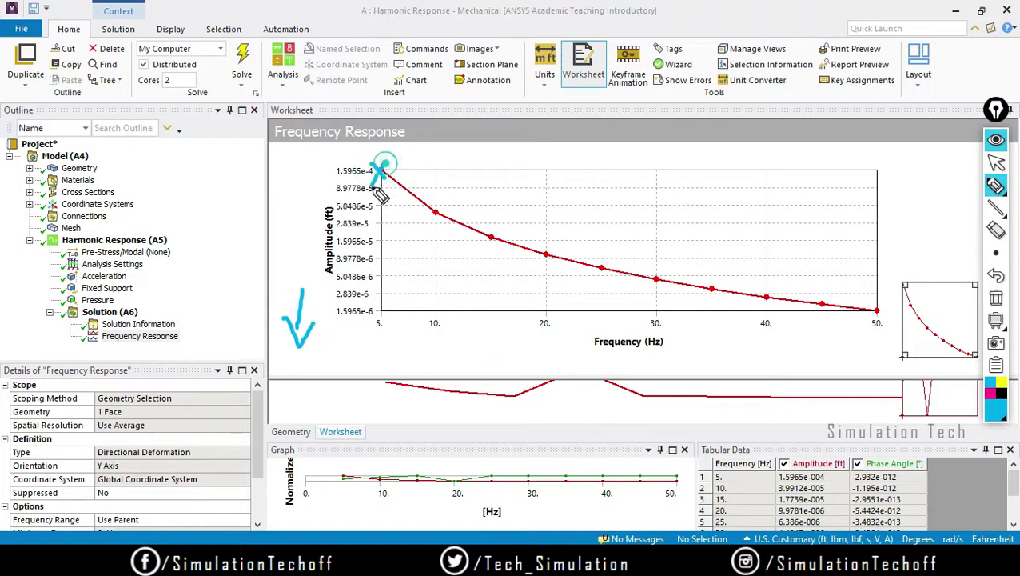
mouse_move(431, 202)
left_mouse_down()
mouse_move(442, 230)
mouse_move(445, 209)
mouse_move(497, 238)
mouse_move(485, 251)
left_mouse_up()
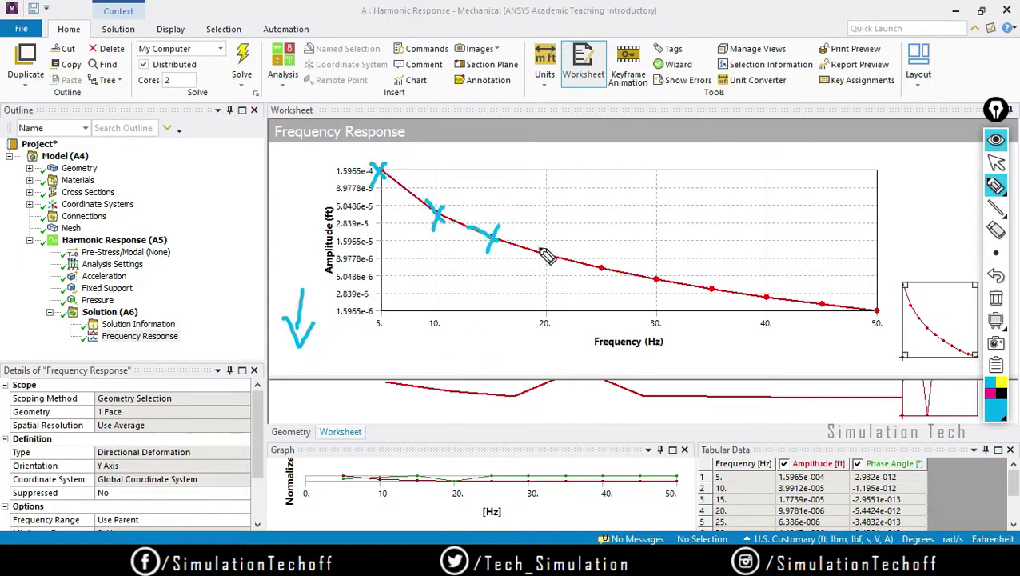
left_click_drag(546, 246, 544, 269)
left_click_drag(608, 260, 584, 299)
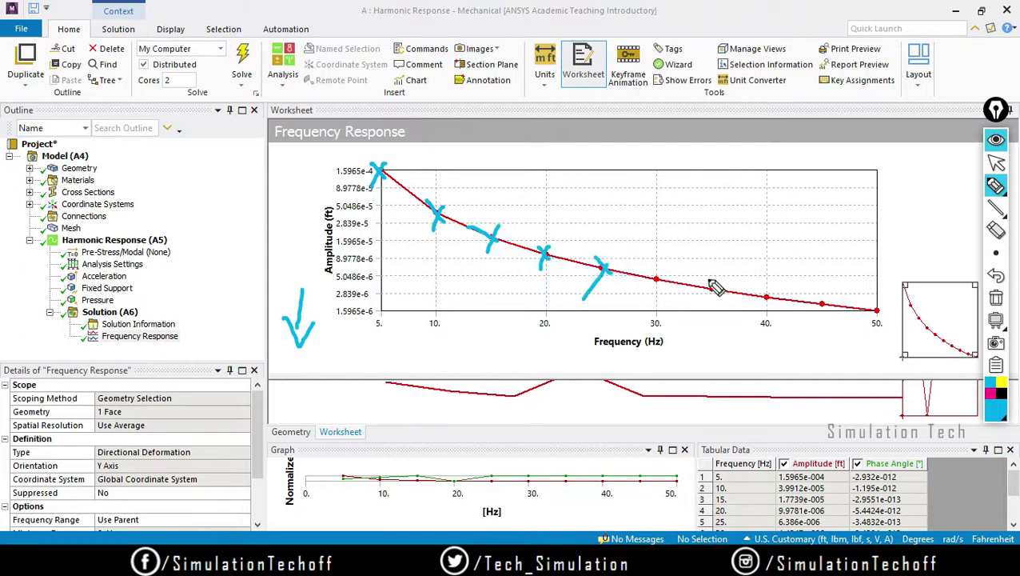
left_click(996, 299)
- Handwrite "Cluster" with a check mark below the amplitude plot and clear it
mouse_move(440, 352)
left_mouse_down()
mouse_move(479, 354)
mouse_move(496, 330)
mouse_move(531, 326)
left_mouse_up()
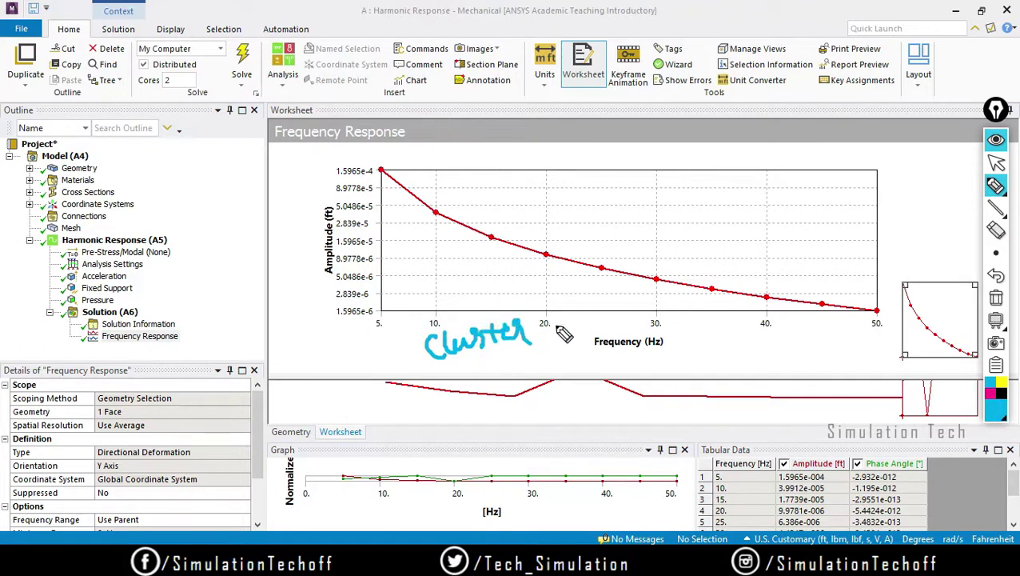
mouse_move(375, 339)
left_mouse_down()
mouse_move(389, 356)
mouse_move(404, 318)
left_mouse_up()
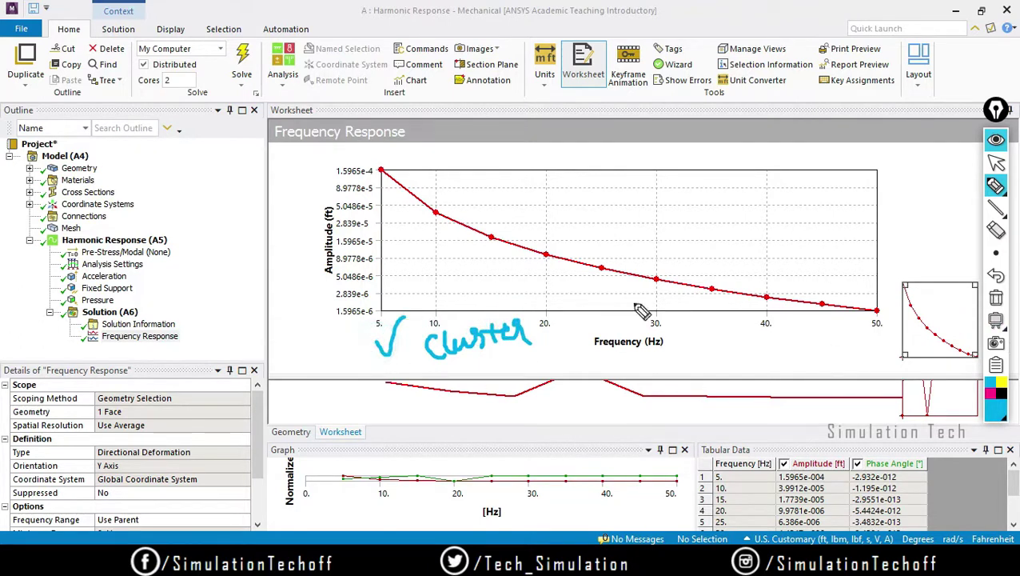
left_click(996, 299)
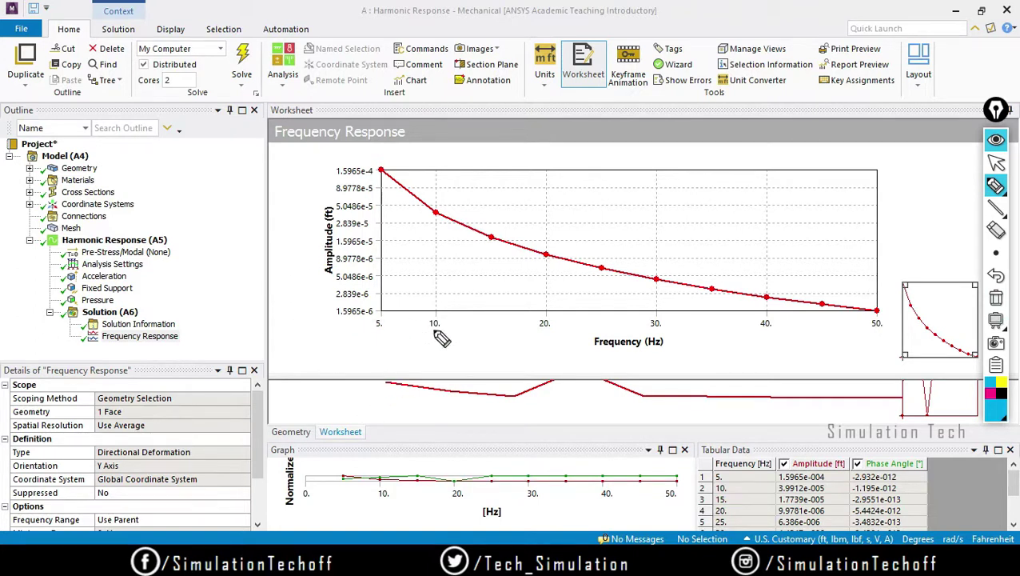
- Circle the 5 Hz amplitude point and its axis label, handwrite numbers below the plot, clear everything and leave pen mode
mouse_move(396, 165)
left_mouse_down()
mouse_move(356, 169)
mouse_move(392, 200)
mouse_move(397, 164)
mouse_move(386, 155)
left_mouse_up()
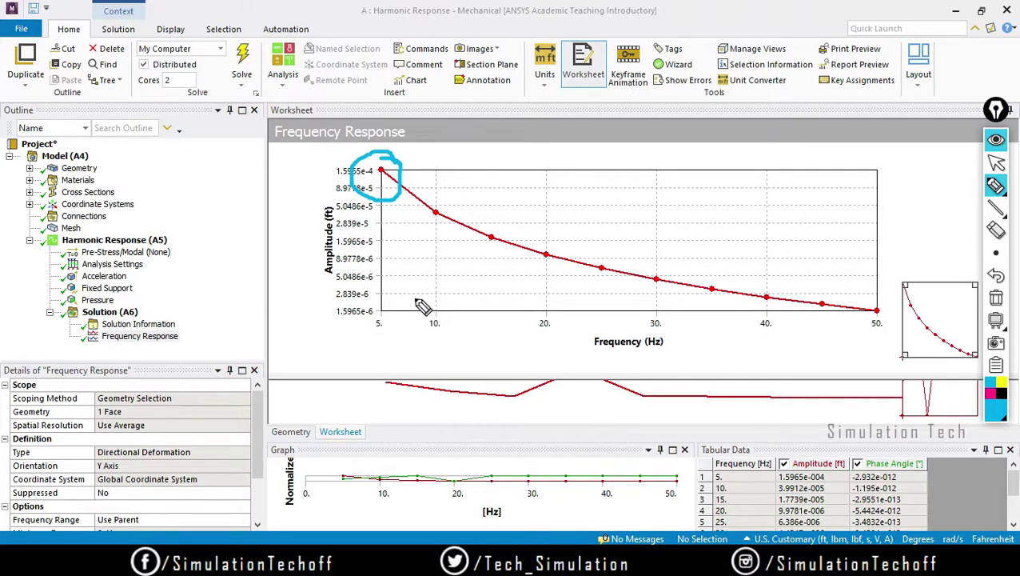
left_click_drag(384, 316, 386, 319)
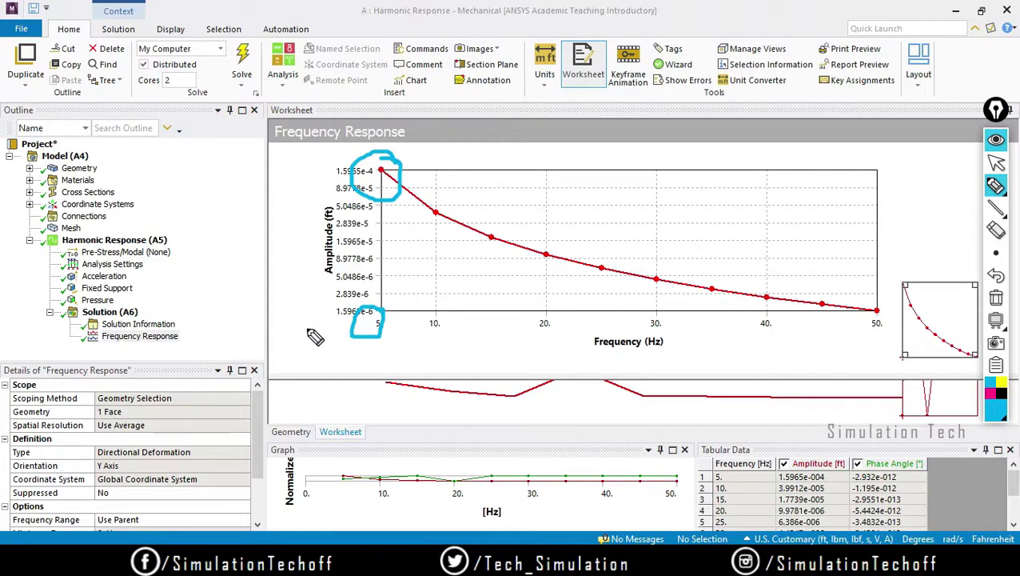
mouse_move(298, 354)
left_mouse_down()
mouse_move(292, 336)
mouse_move(306, 345)
left_mouse_up()
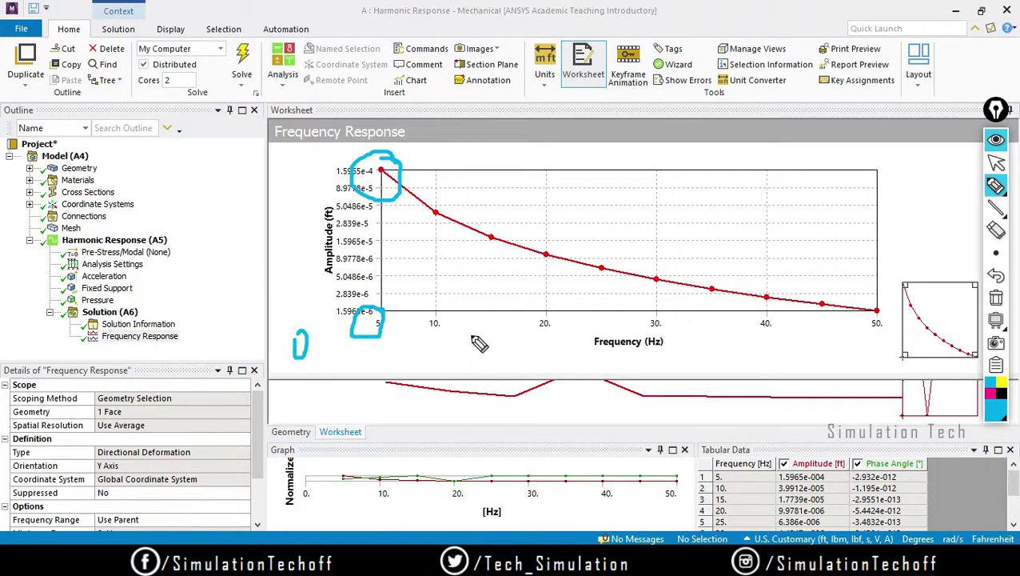
mouse_move(470, 336)
left_mouse_down()
mouse_move(470, 358)
mouse_move(492, 339)
mouse_move(467, 344)
mouse_move(499, 374)
left_mouse_up()
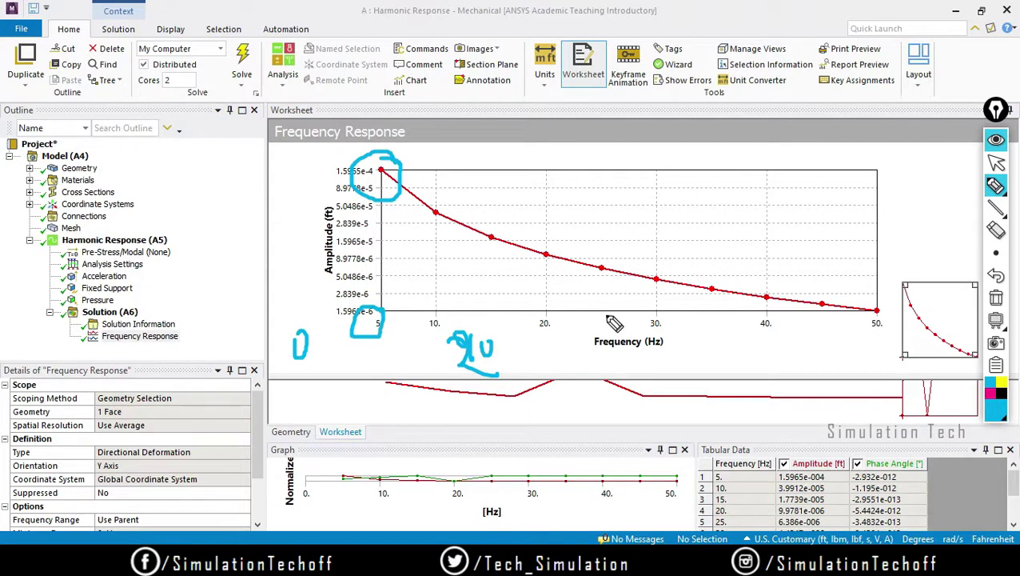
left_click(996, 299)
left_click(996, 163)
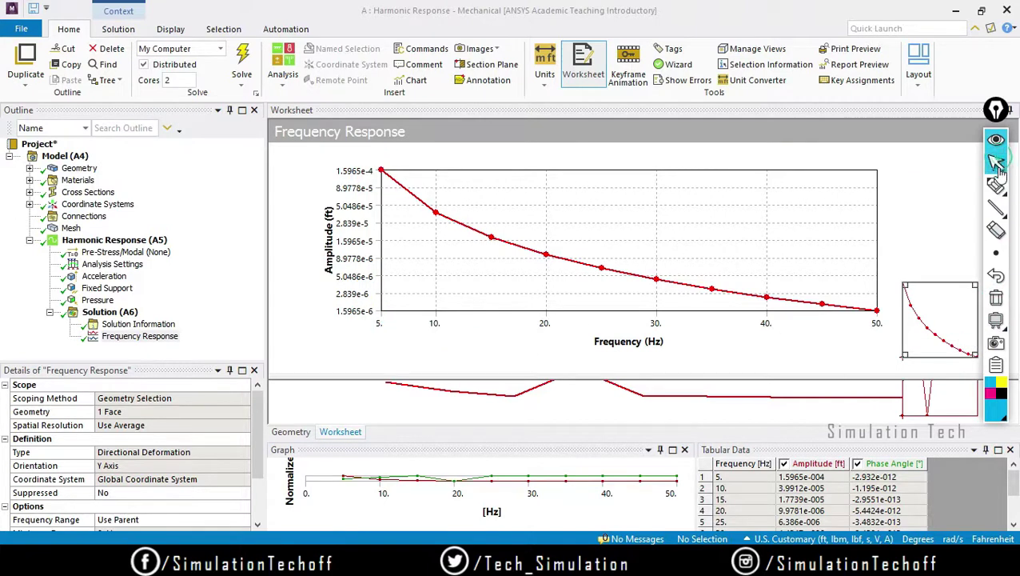
- Set the Solution Method in the Analysis Settings to Mode Superposition
left_click(109, 266)
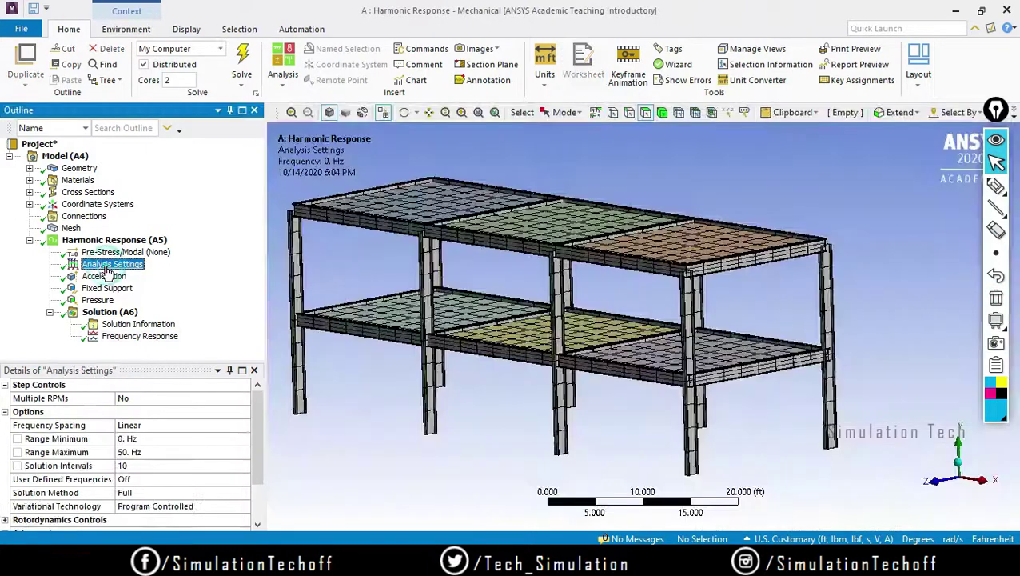
left_click_drag(256, 413, 260, 467)
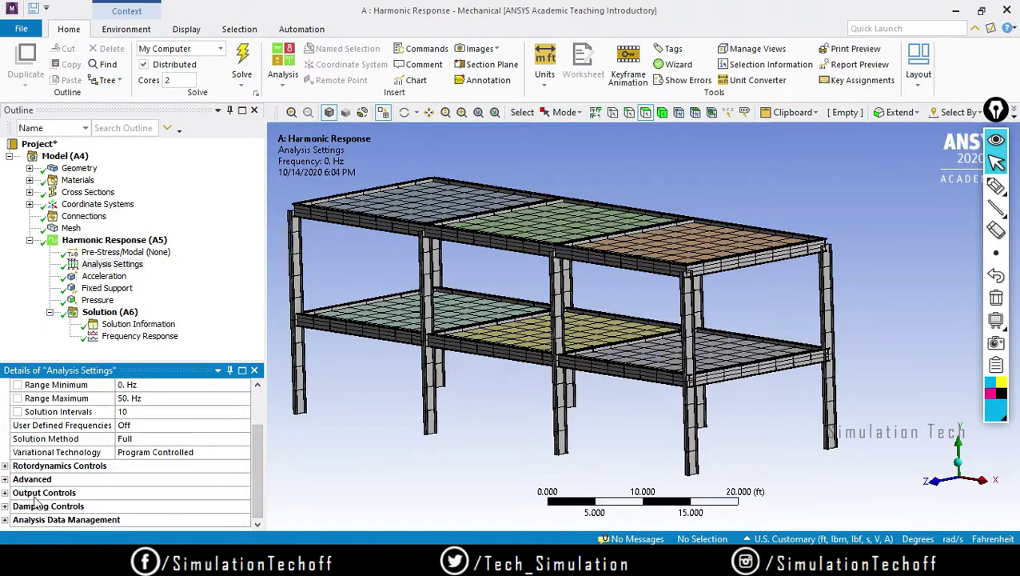
left_click(4, 493)
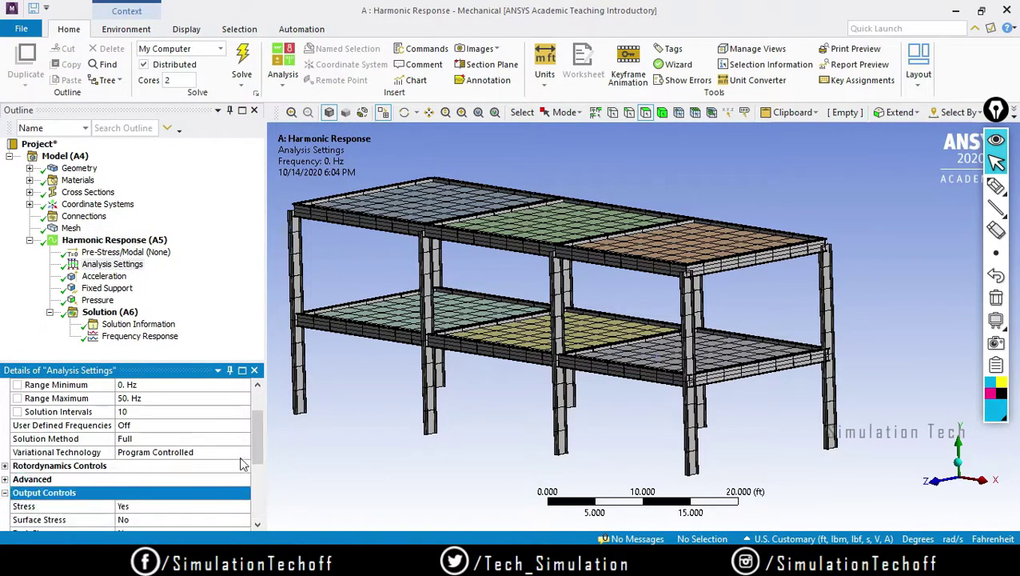
mouse_move(254, 433)
left_mouse_down()
mouse_move(256, 516)
mouse_move(250, 432)
left_mouse_up()
left_click(189, 439)
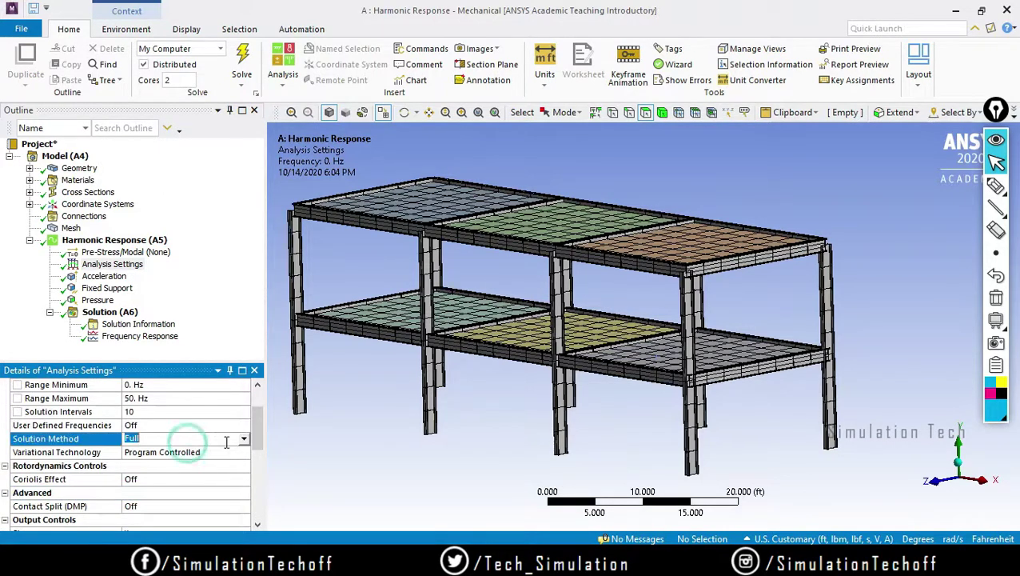
left_click(243, 439)
left_click(192, 453)
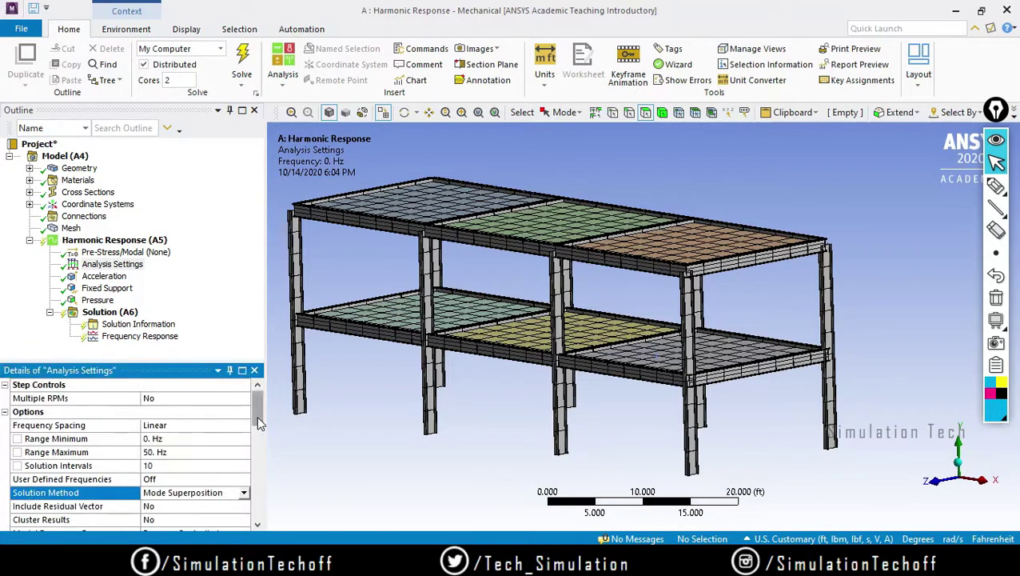
- Circle the Cluster Results option in the Analysis Settings details with the annotation pen
left_click_drag(258, 424, 260, 442)
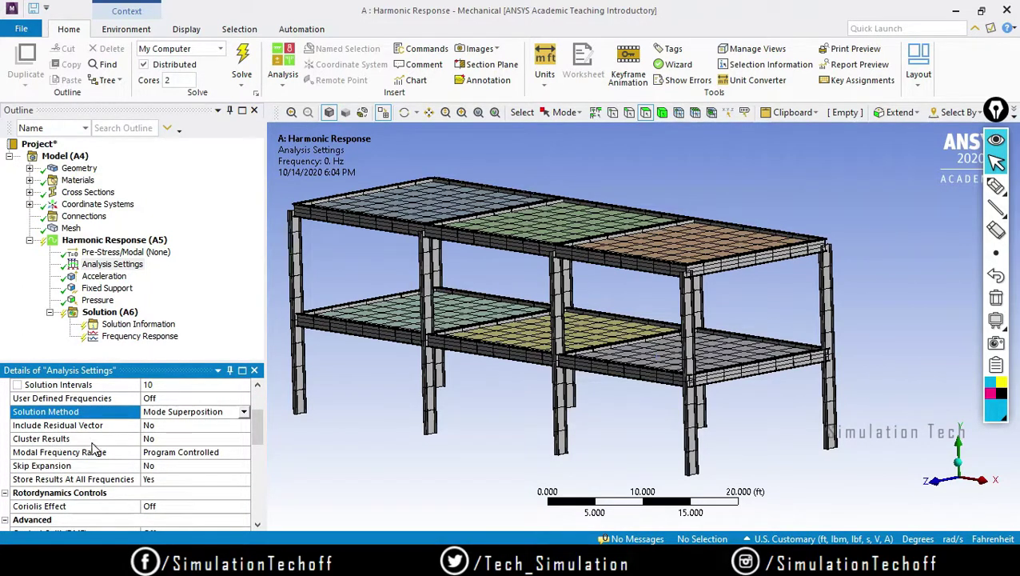
left_click(995, 186)
mouse_move(93, 449)
left_mouse_down()
mouse_move(20, 436)
mouse_move(86, 439)
left_mouse_up()
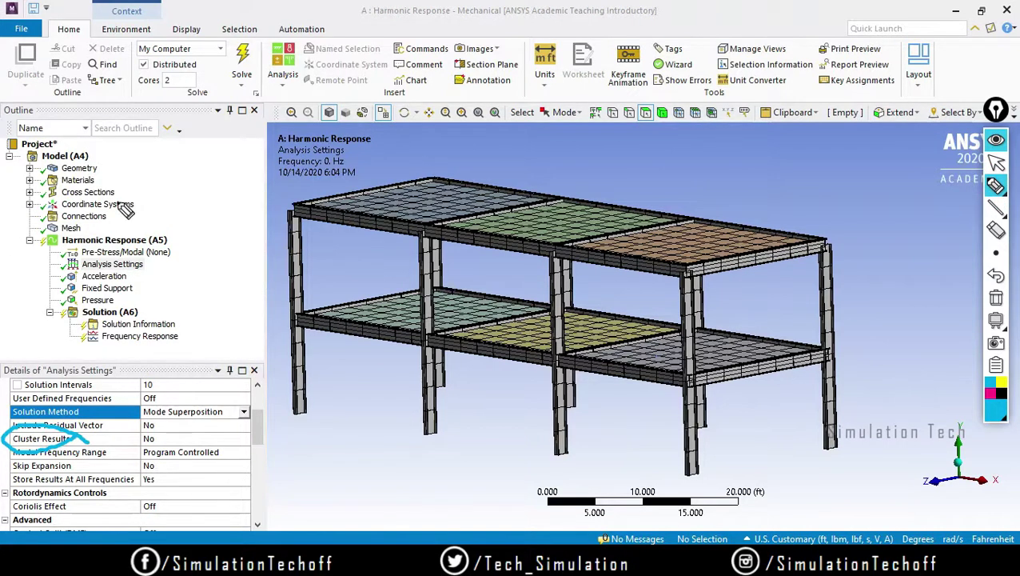
- Draw a pen arrow pointing at the Harmonic Response branch of the outline, clear all annotations and leave pen mode
mouse_move(222, 233)
left_mouse_down()
mouse_move(198, 247)
mouse_move(228, 231)
left_mouse_up()
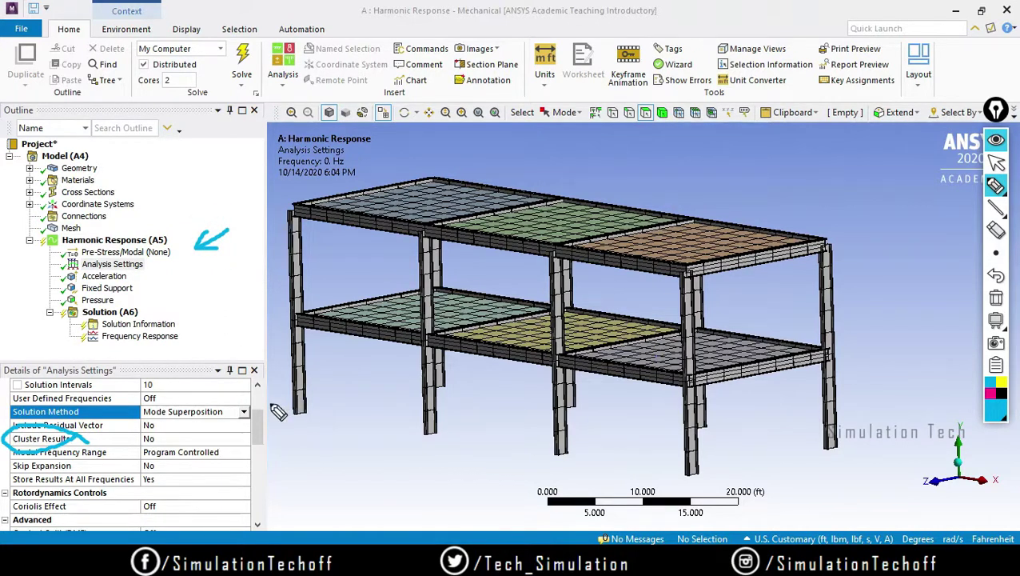
left_click(996, 297)
left_click(996, 184)
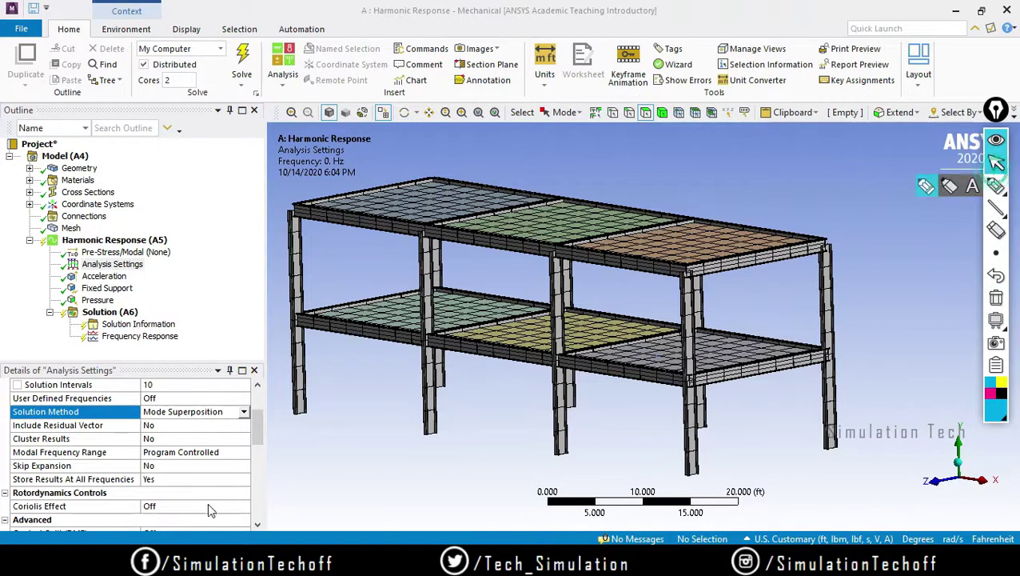
- Set the Solution Method in the Analysis Settings to Full and the Range Maximum to 20 Hz
left_click(242, 411)
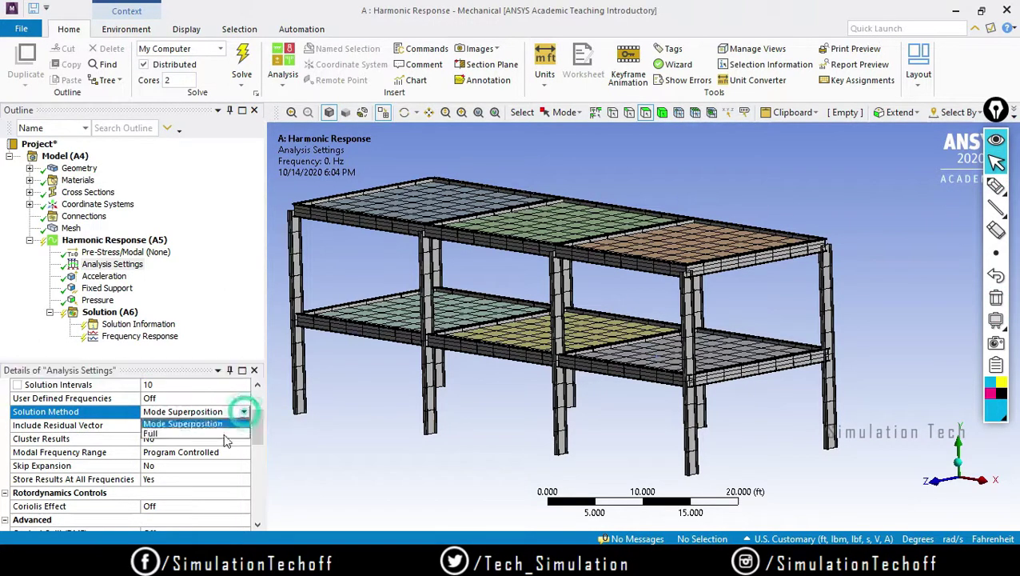
left_click(199, 434)
left_click(215, 452)
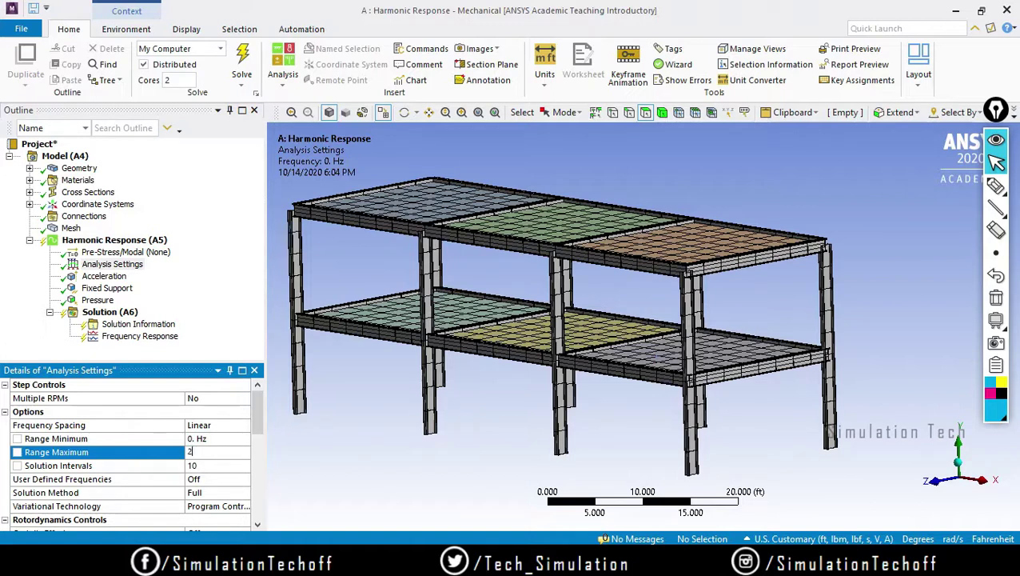
- Set the Solution Intervals to 1 and solve the harmonic response
left_click(194, 465)
type("1")
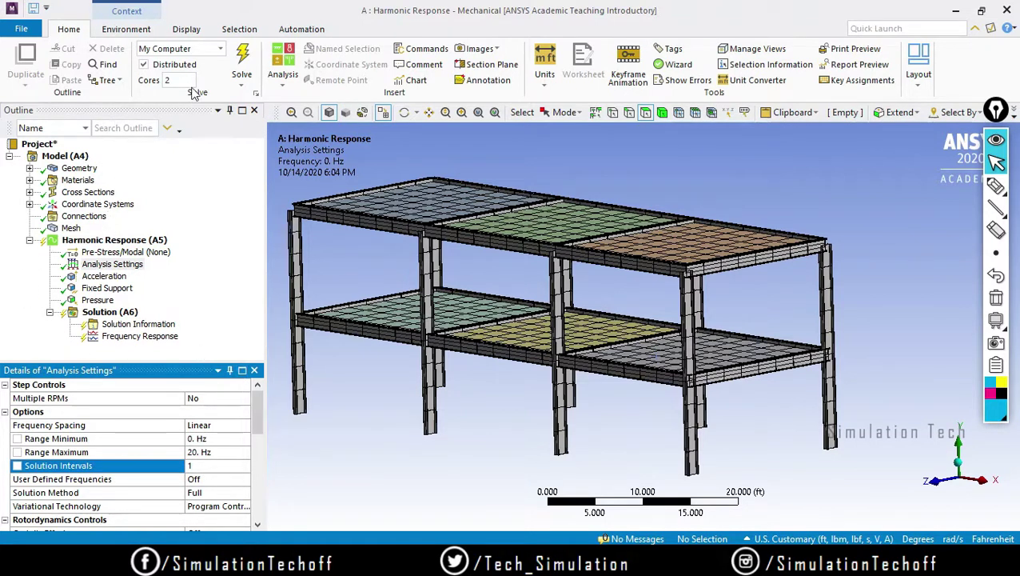
left_click(242, 62)
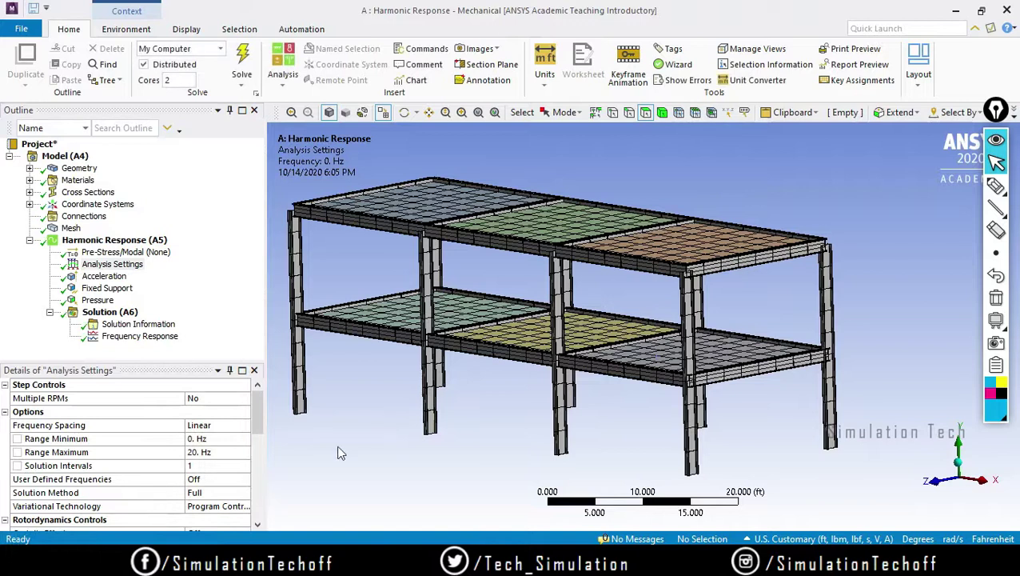
- Examine the amplitude plot and tabular data of the Frequency Response result for the single-interval solution
left_click(128, 337)
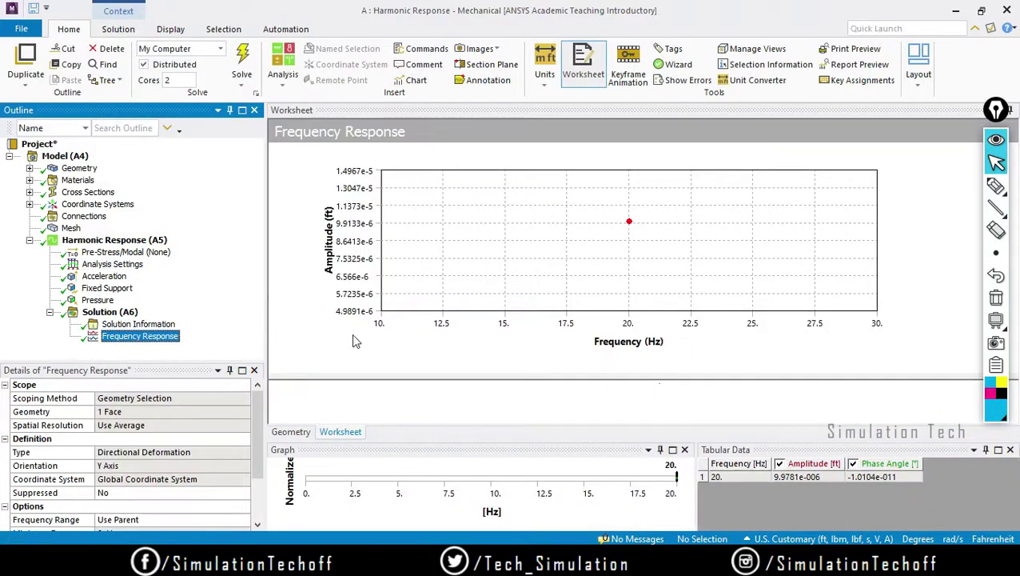
left_click(683, 359)
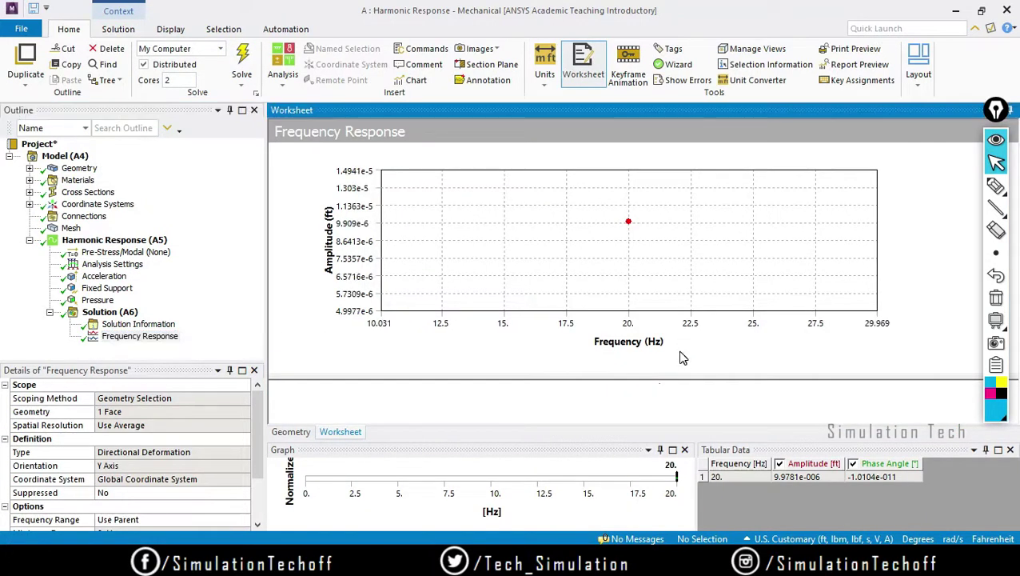
left_click(132, 337)
key("Up")
key("Up")
left_click(132, 337)
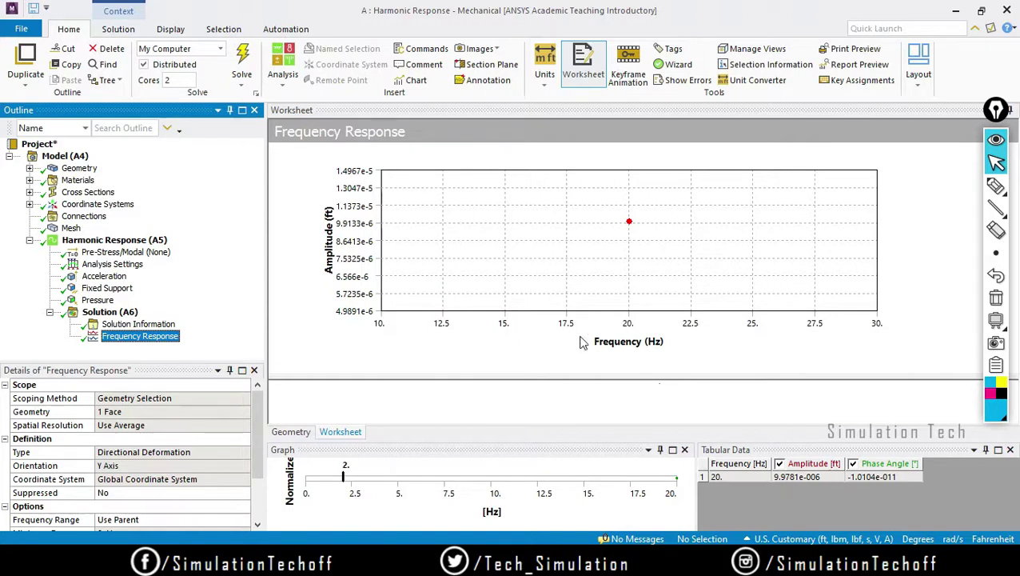
- Set the Solution Intervals in the Analysis Settings to 3 and solve the harmonic response again
left_click(96, 276)
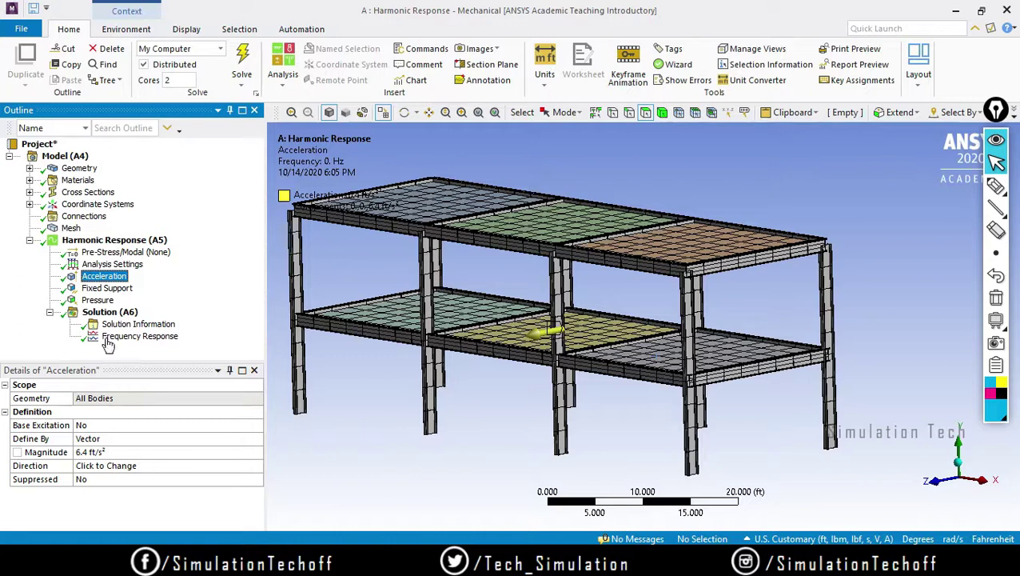
left_click(110, 264)
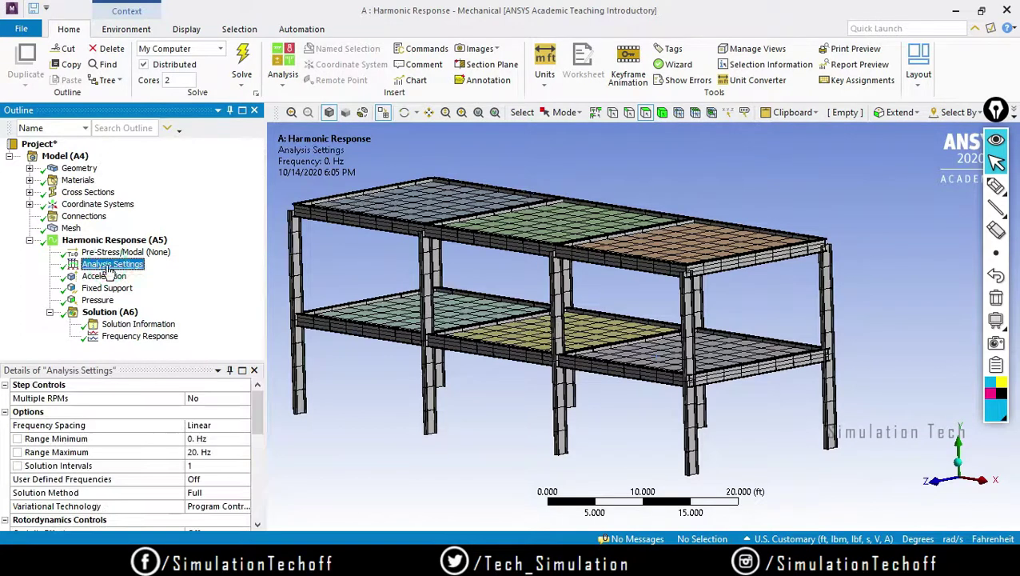
left_click(203, 464)
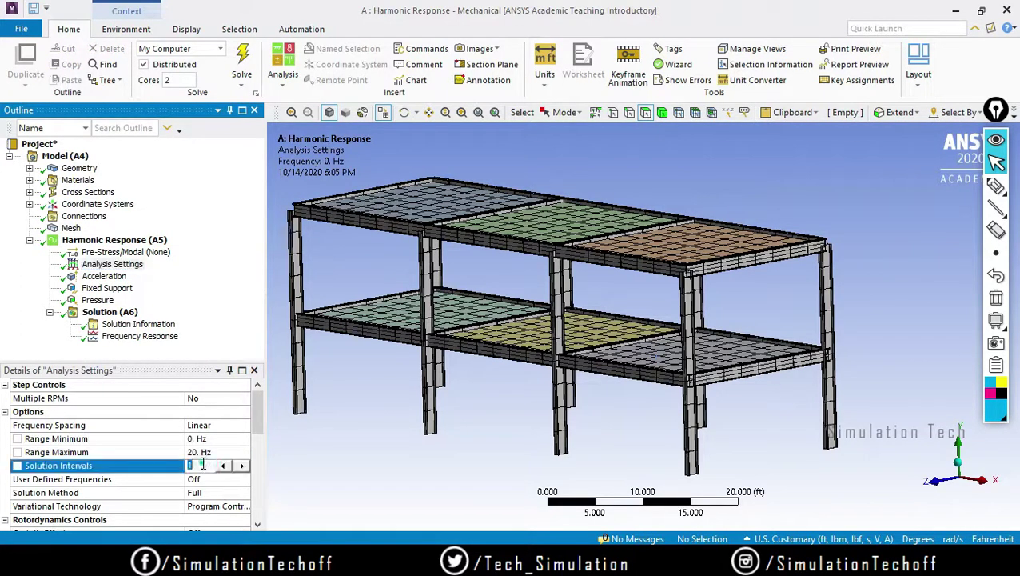
type("3")
key("Return")
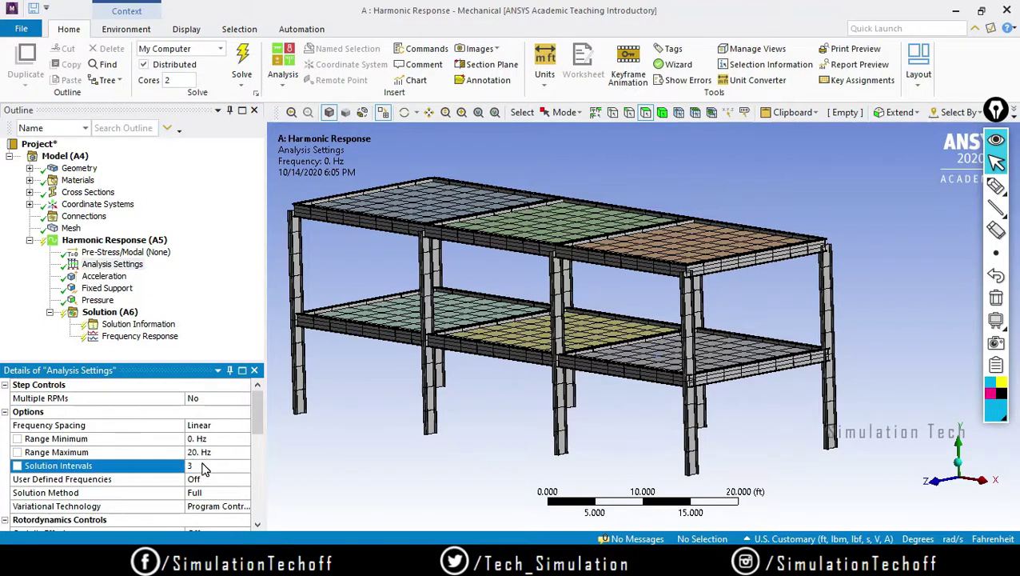
left_click(241, 68)
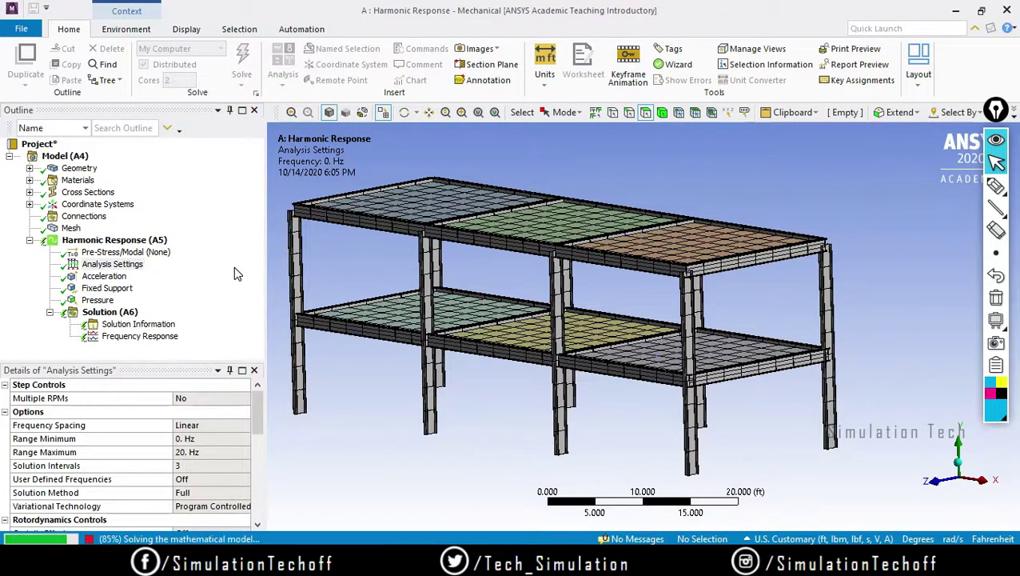
- Open the Frequency Response result and circle the start of the amplitude curve with the annotation pen
left_click(139, 337)
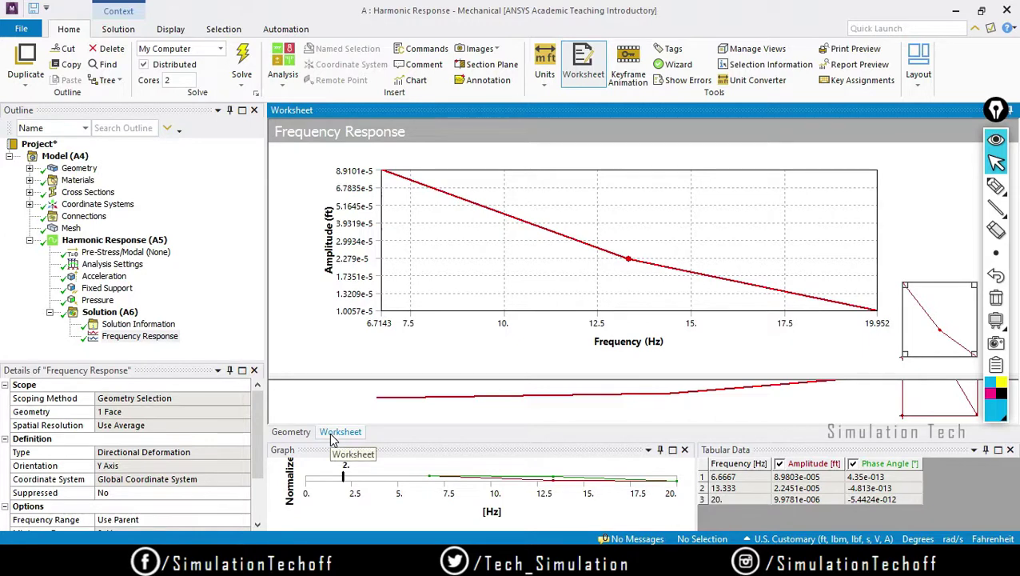
left_click(995, 186)
mouse_move(411, 159)
left_mouse_down()
mouse_move(382, 207)
mouse_move(416, 186)
left_mouse_up()
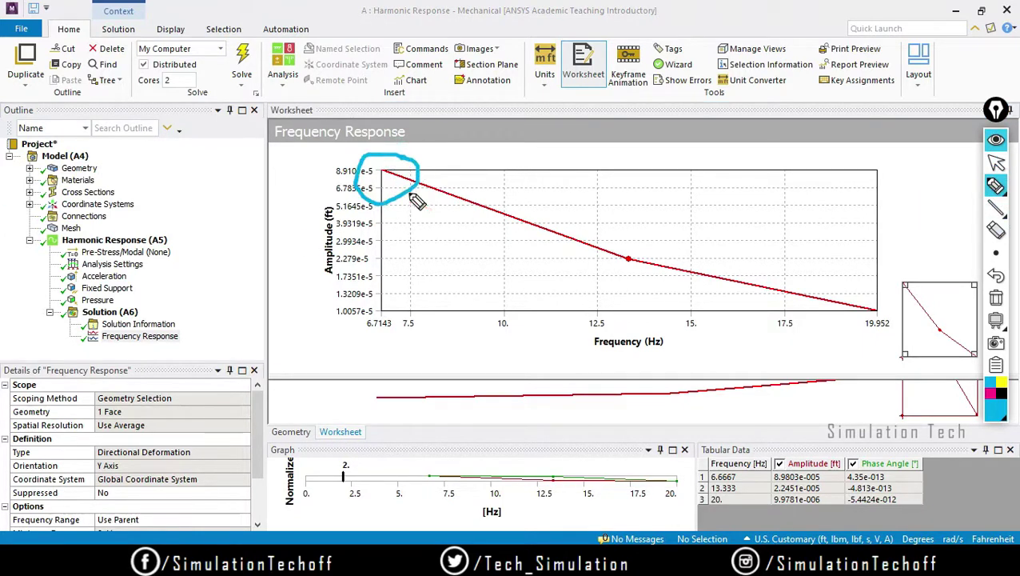
- Handwrite 6.714 below the amplitude plot, box it, and draw one arrow leading out of the box and one pointing down at it
mouse_move(279, 331)
left_mouse_down()
mouse_move(284, 357)
mouse_move(290, 347)
mouse_move(364, 350)
left_mouse_up()
left_click(306, 346)
left_click_drag(359, 336, 360, 359)
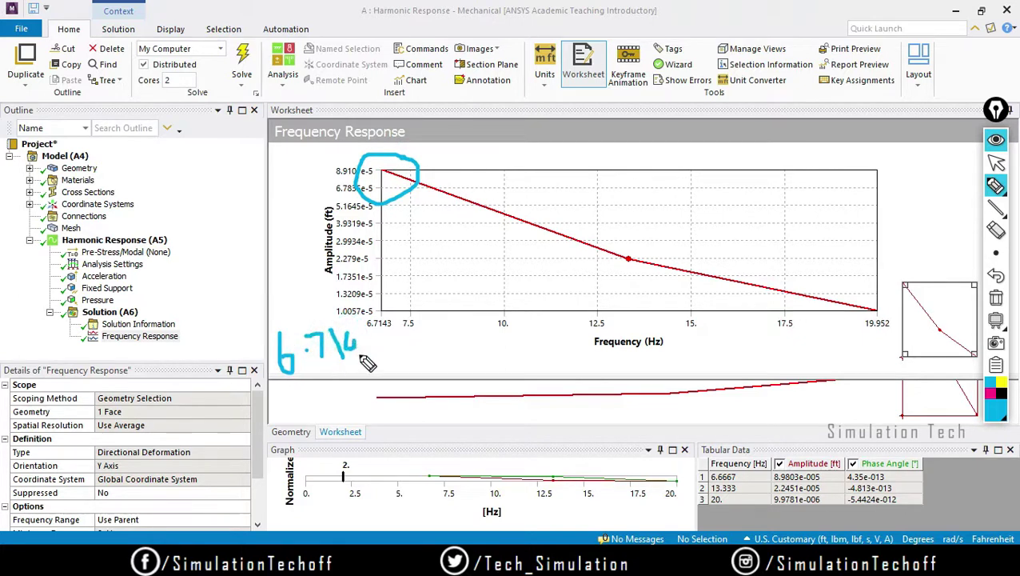
mouse_move(260, 322)
left_mouse_down()
mouse_move(269, 391)
mouse_move(360, 304)
mouse_move(386, 364)
mouse_move(268, 392)
left_mouse_up()
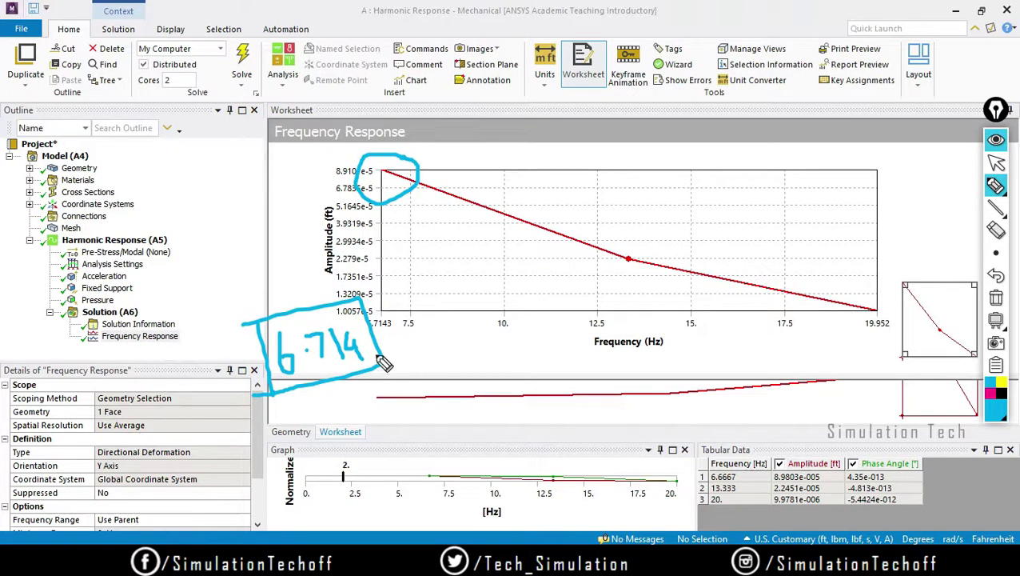
left_click_drag(369, 359, 438, 359)
left_click_drag(438, 360, 417, 368)
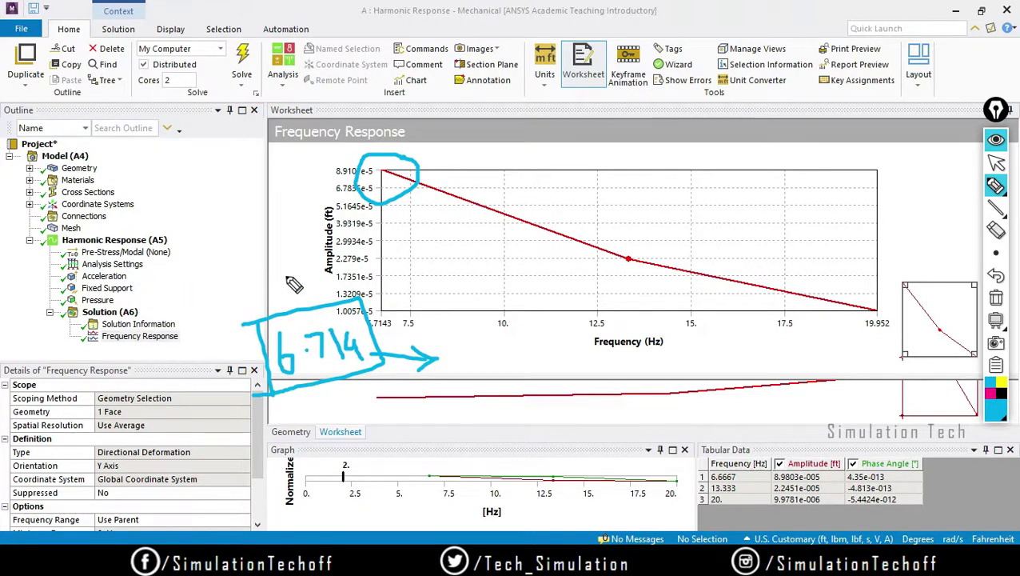
left_click_drag(290, 254, 297, 307)
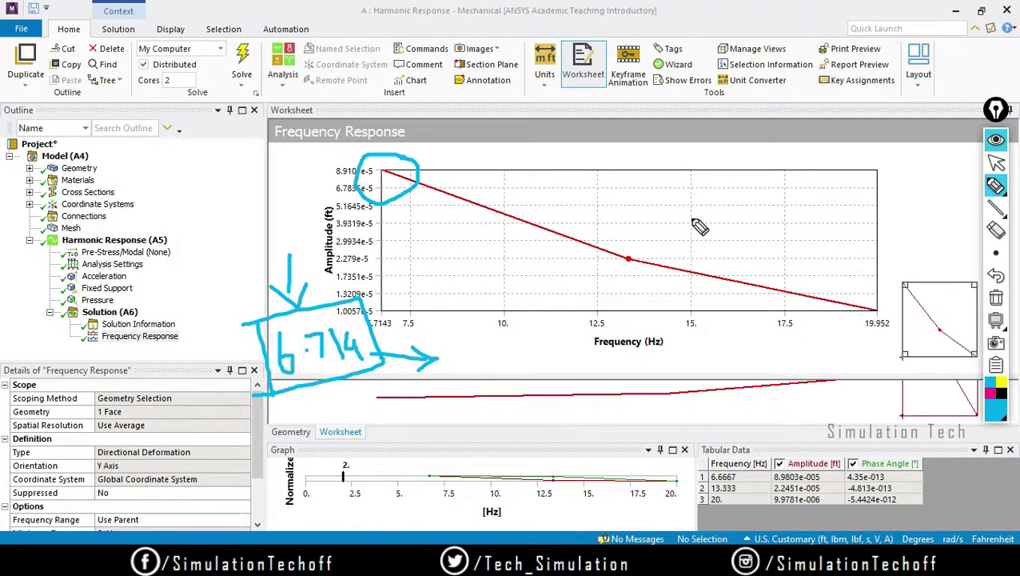
- Clear all pen marks, collapse the annotation toolbar and switch to the Google Meet call
left_click_drag(695, 222, 728, 221)
left_click(995, 297)
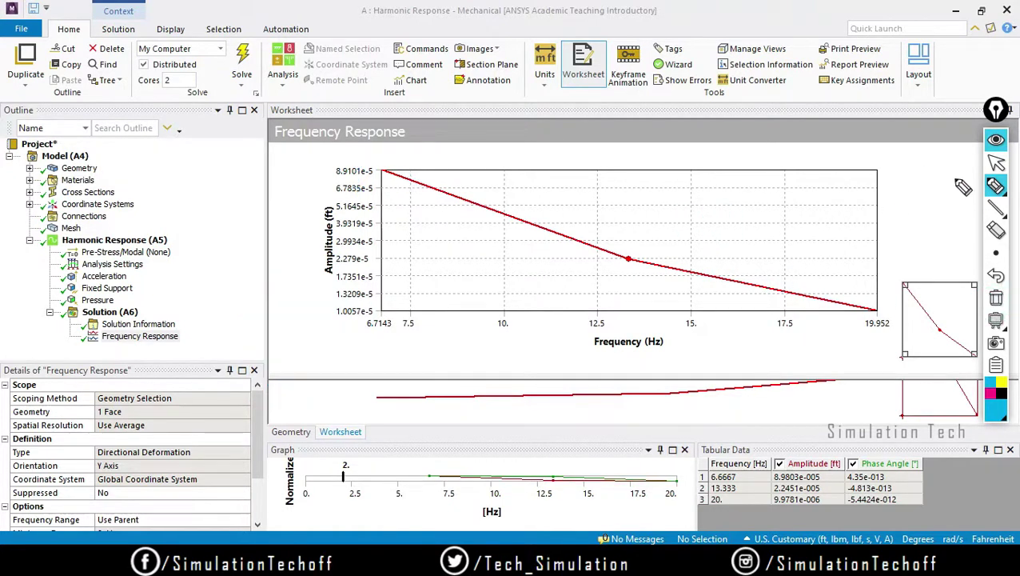
left_click(991, 111)
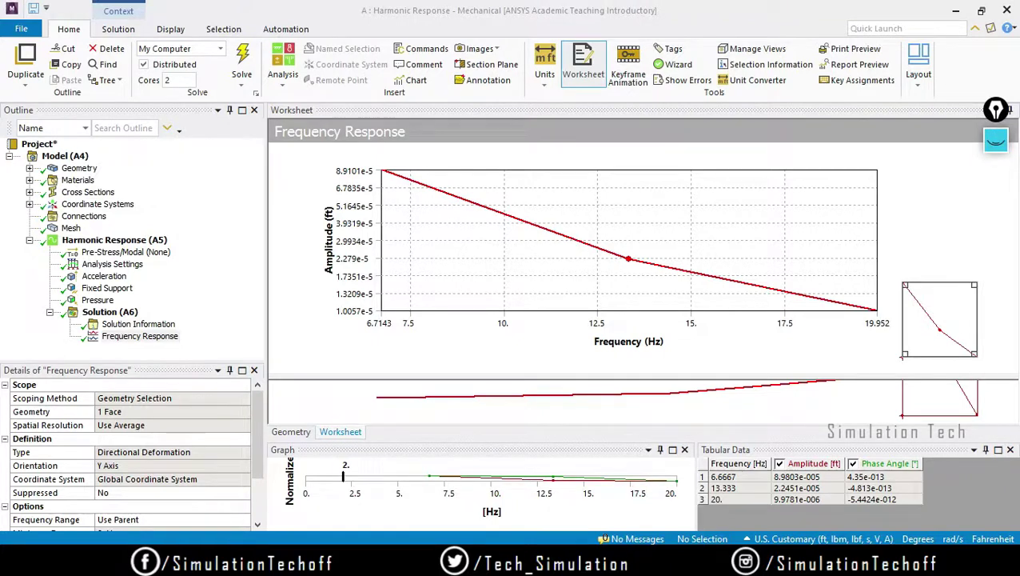
key("alt+Tab")
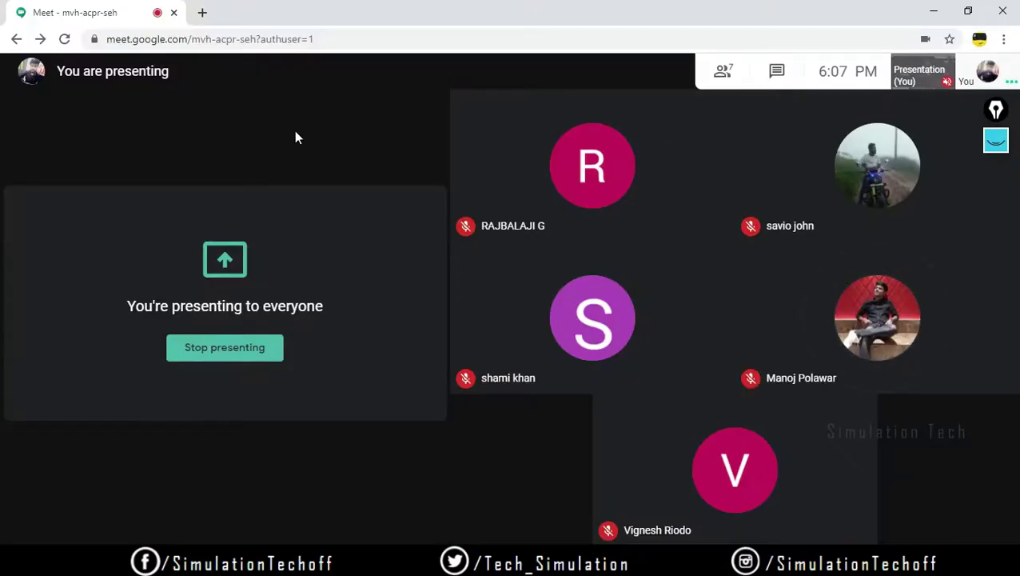